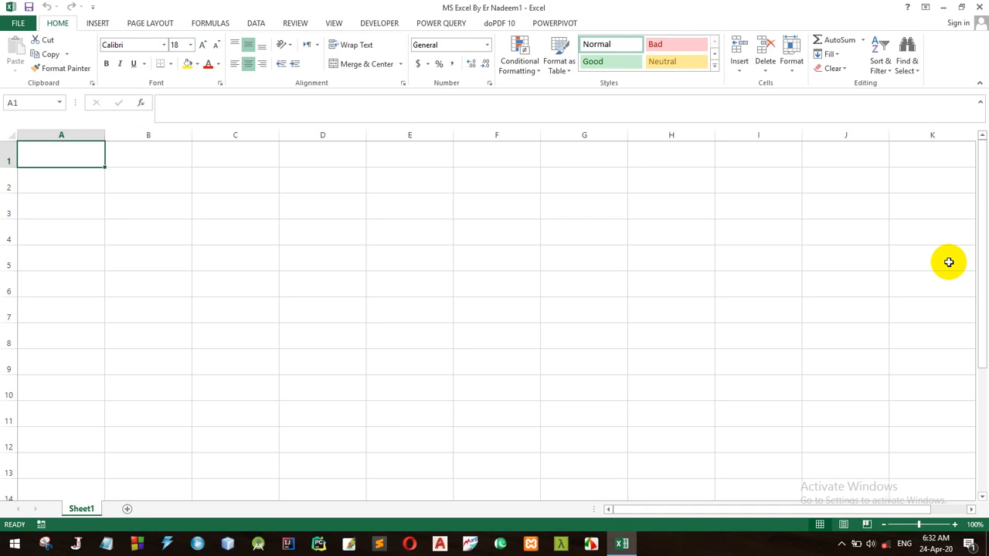
Step: Write the equation 1+2=3 as plain text in cell A1 and rework it into 2+2=4
text(1+)
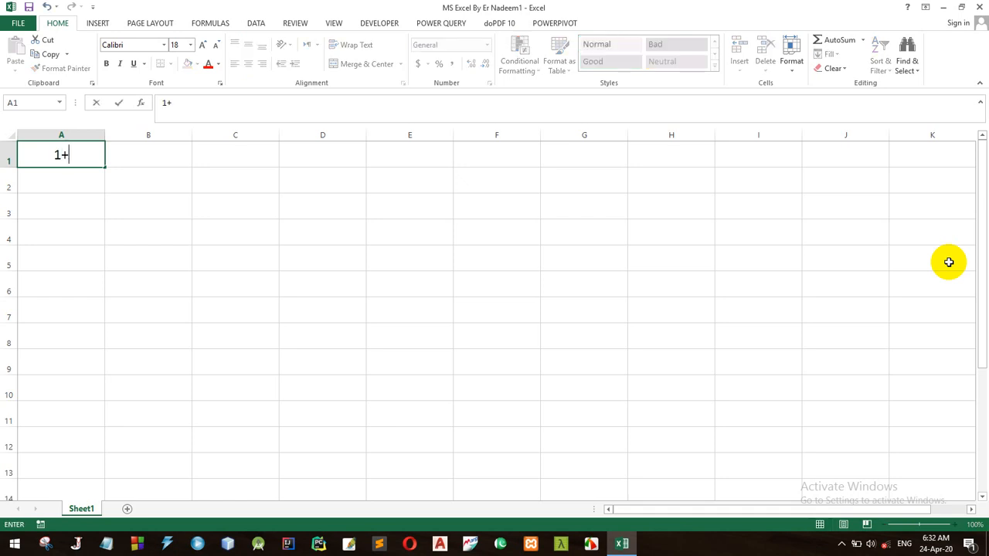
text(2=3)
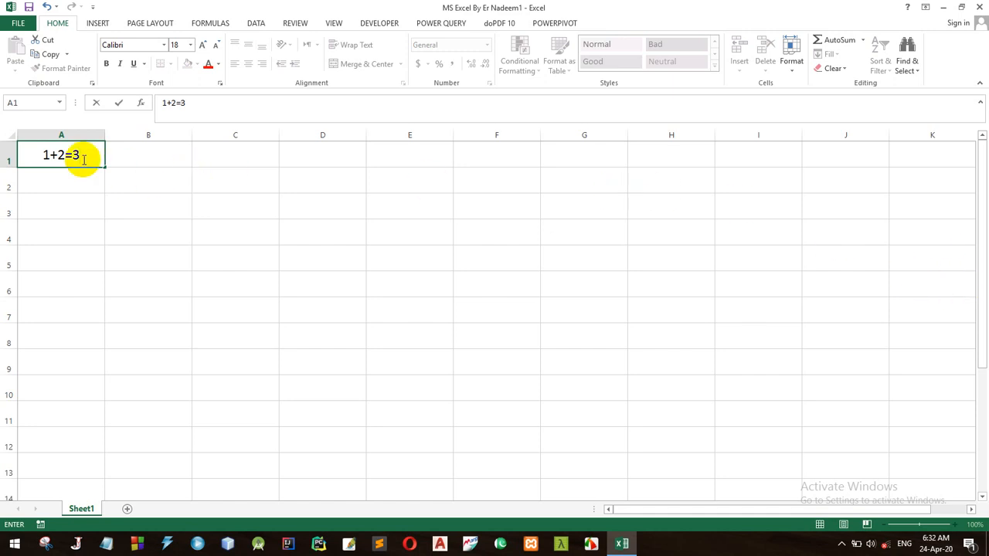
click(49, 154)
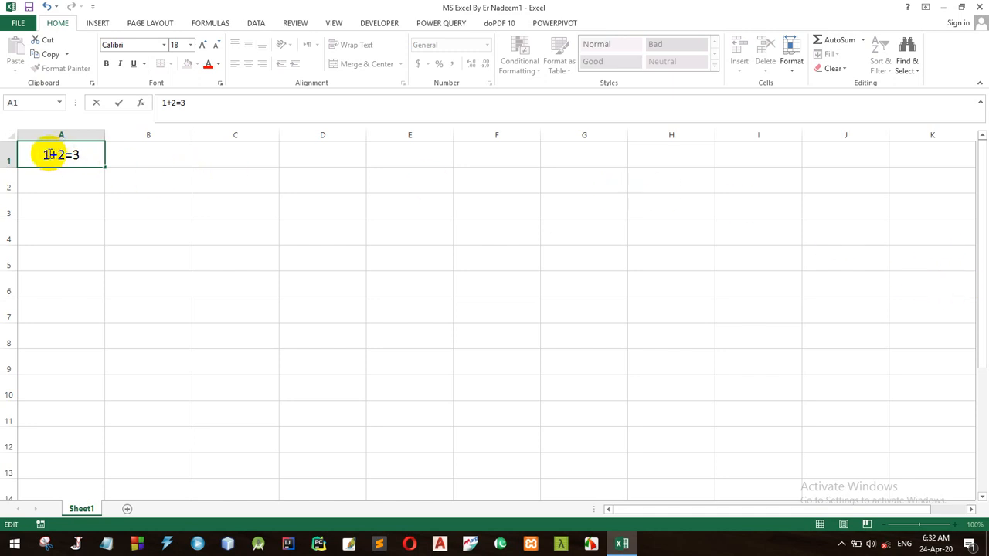
key(BackSpace)
text(2)
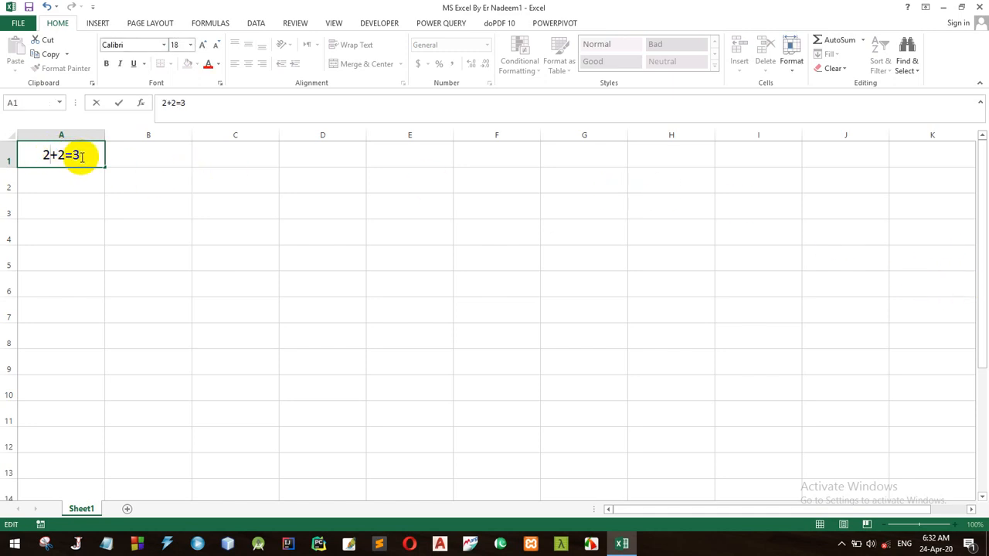
click(82, 157)
key(BackSpace)
text(4)
Step: Change the equation text in cell A1 to 2+3=5 and commit the entry
click(66, 155)
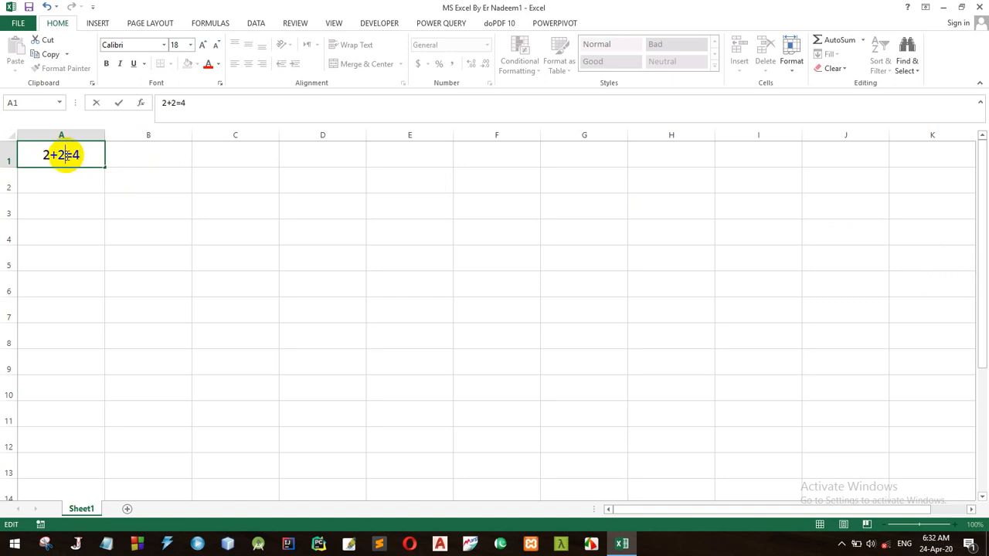
key(BackSpace)
text(3)
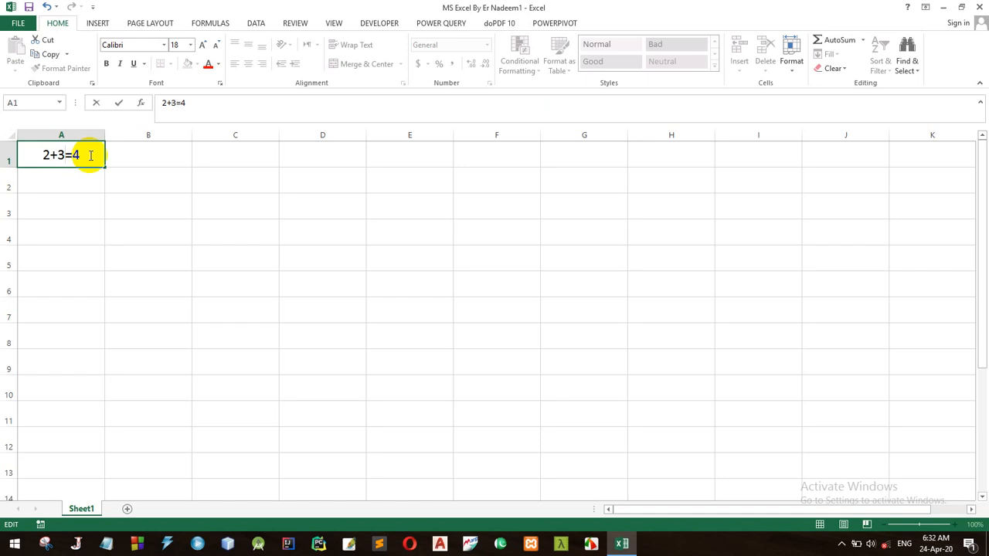
key(BackSpace)
text(5)
key(Return)
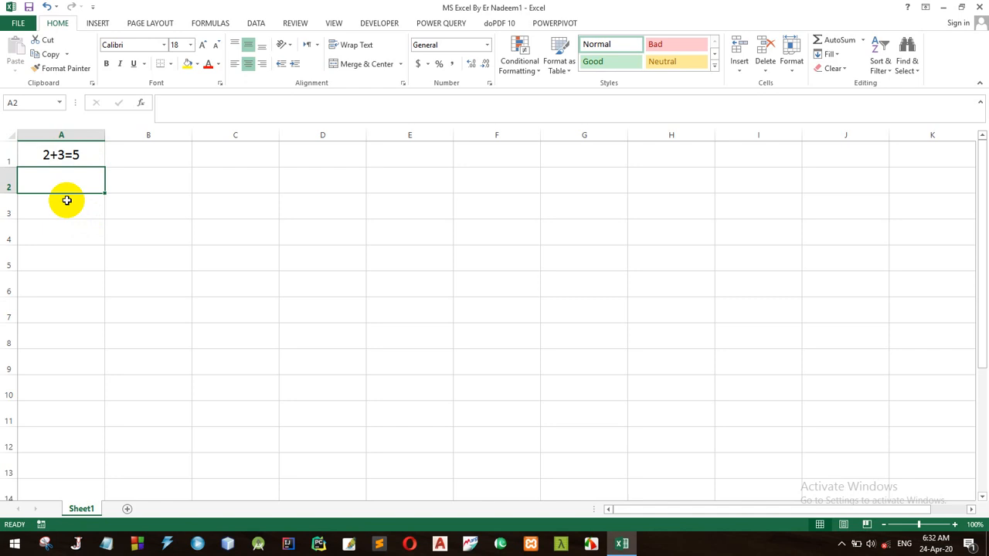
Step: Enter the comparison 2<3=true as plain text in cell A2
text(2<)
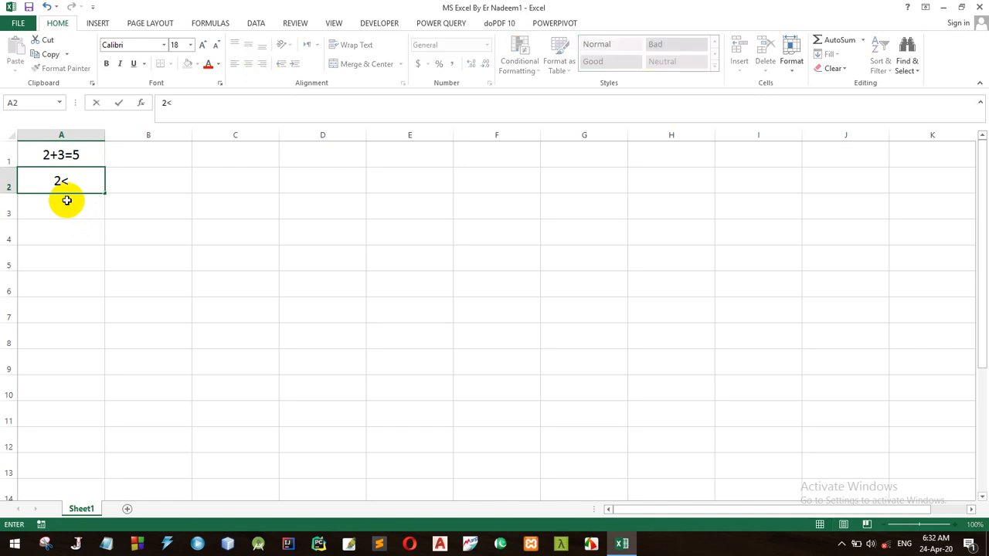
text(3=true)
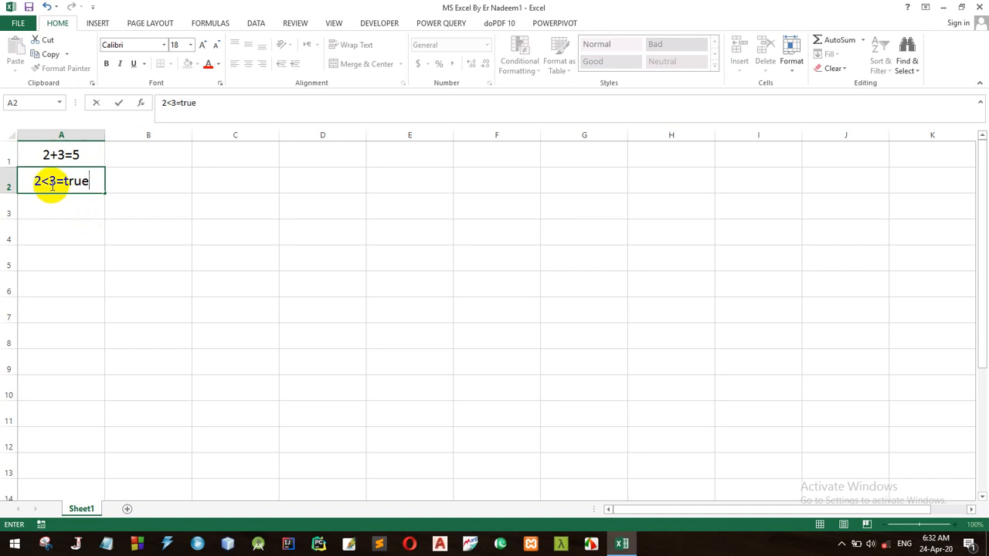
click(50, 181)
click(58, 199)
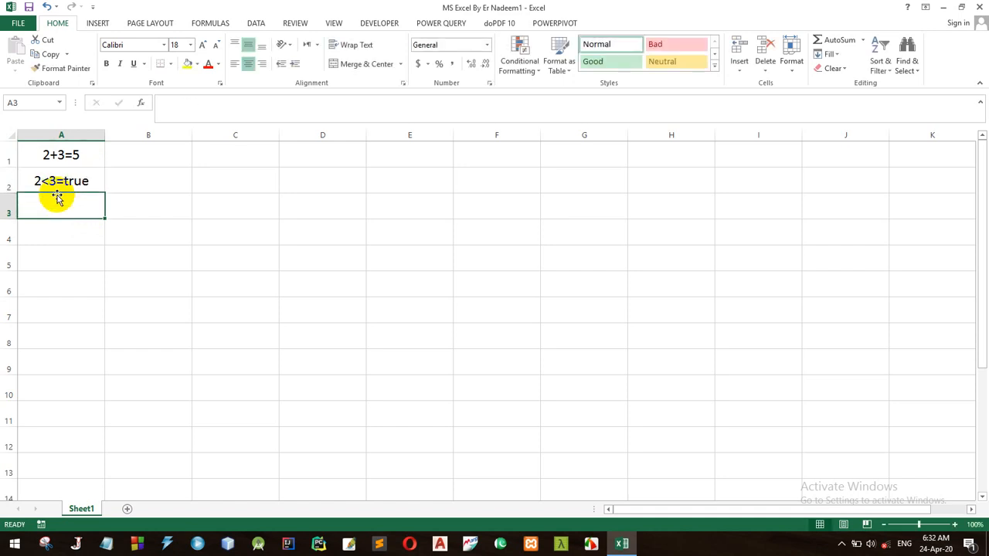
Step: Enter the text 2>3=false in cell A3 and the number 5 in cell A4
text(2>)
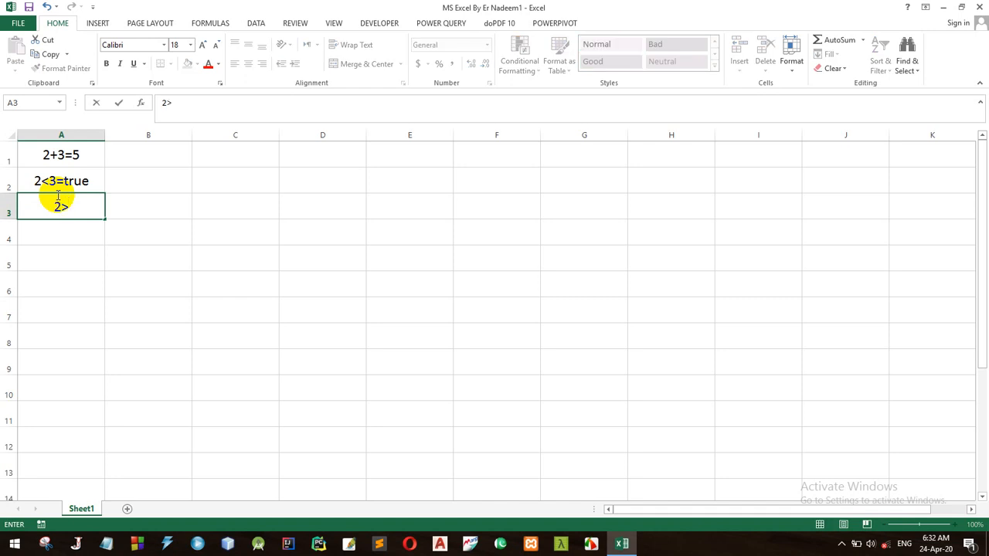
text(3=false)
key(Return)
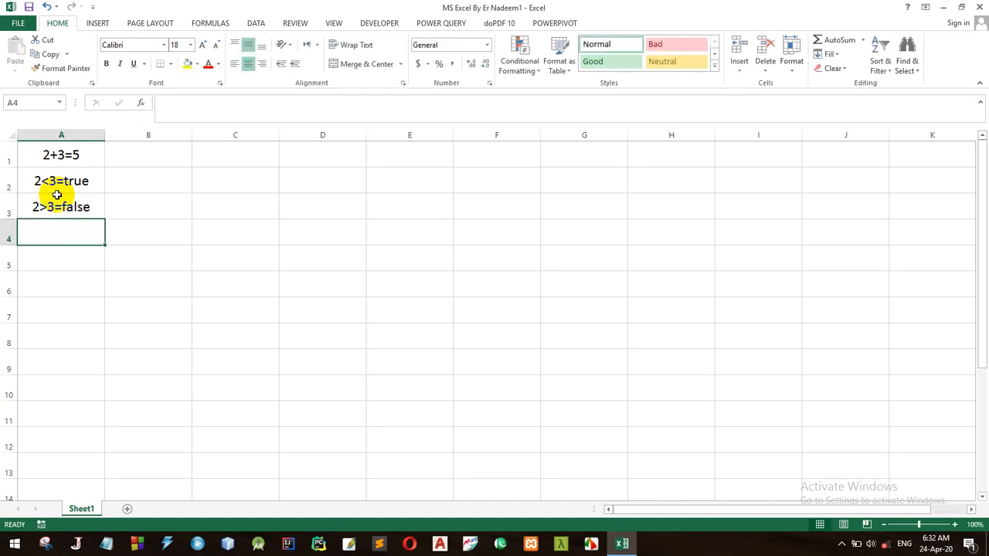
text(5)
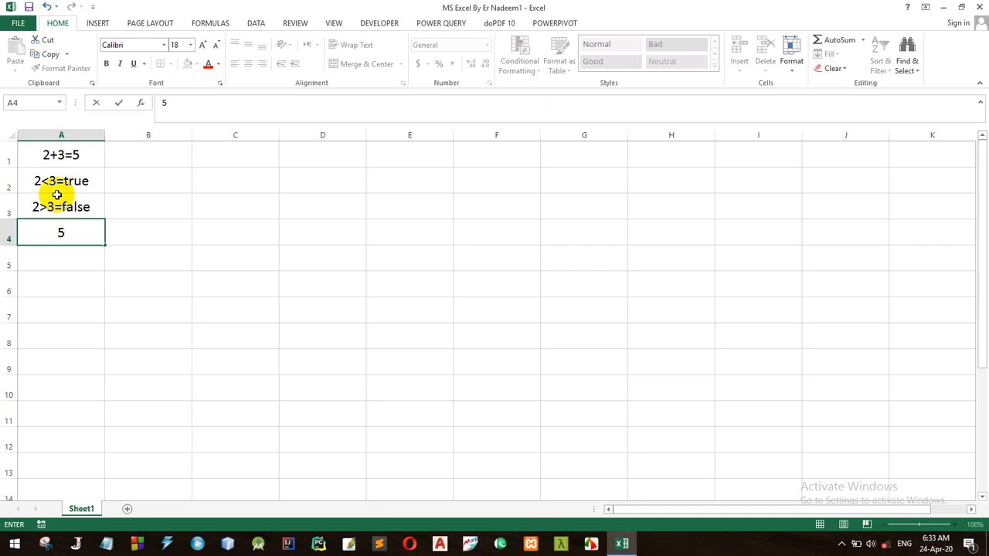
key(Return)
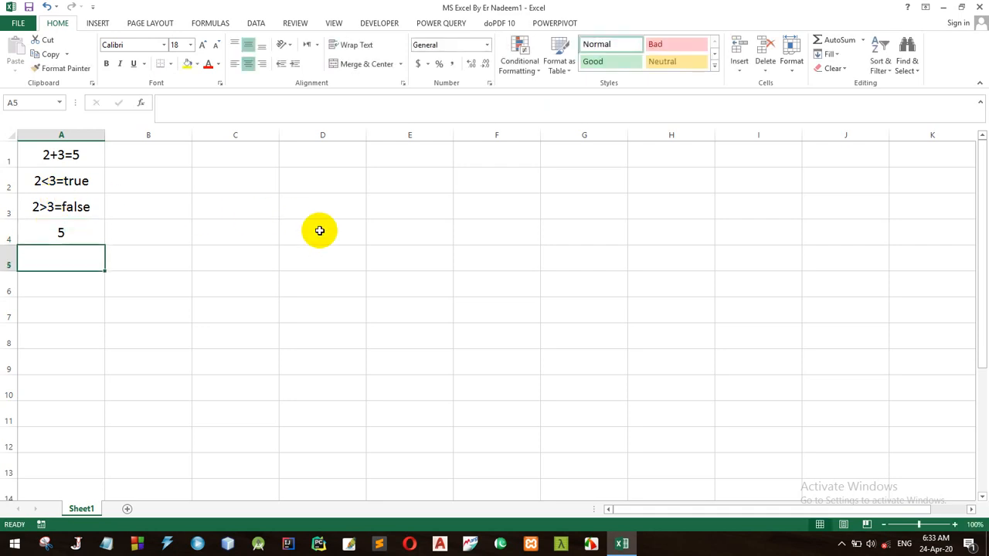
Step: Enter the number 2 in cell D2
click(308, 179)
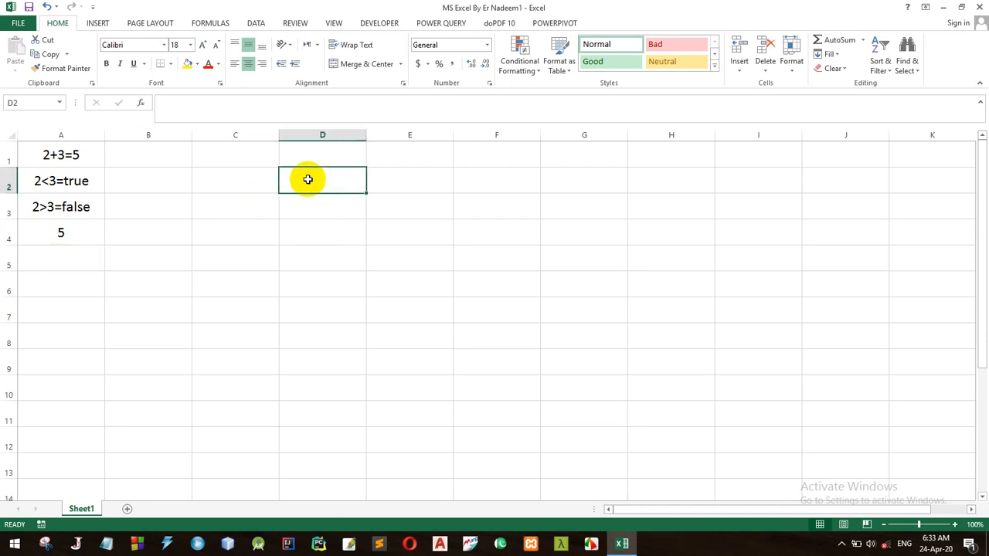
text(2)
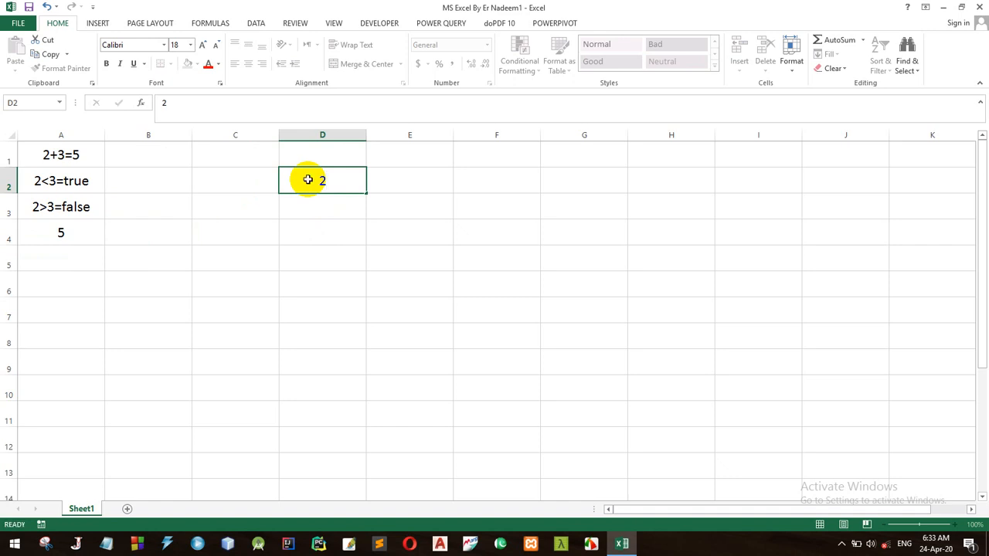
key(Return)
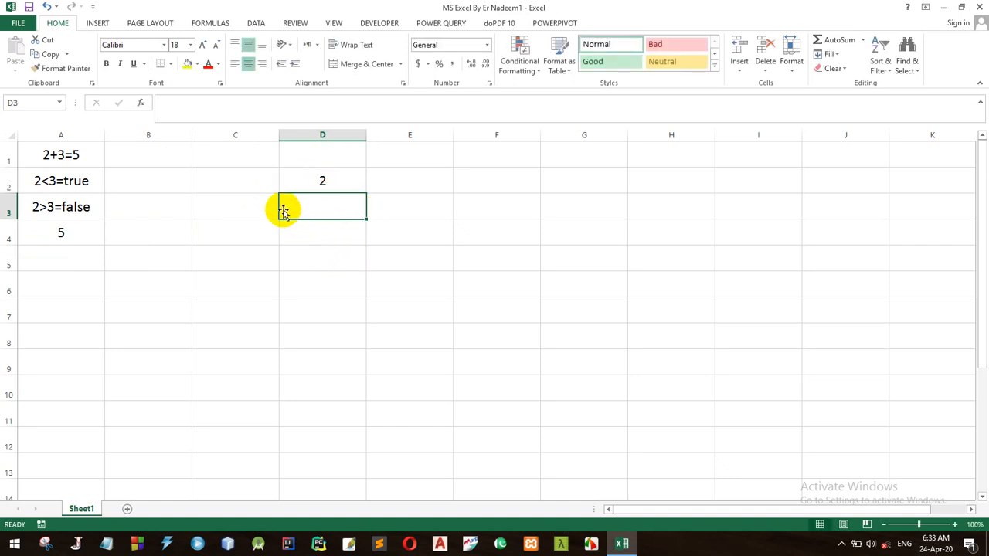
Step: Examine how cell D2 is addressed by selecting the cell, its column D and its row 2
click(491, 181)
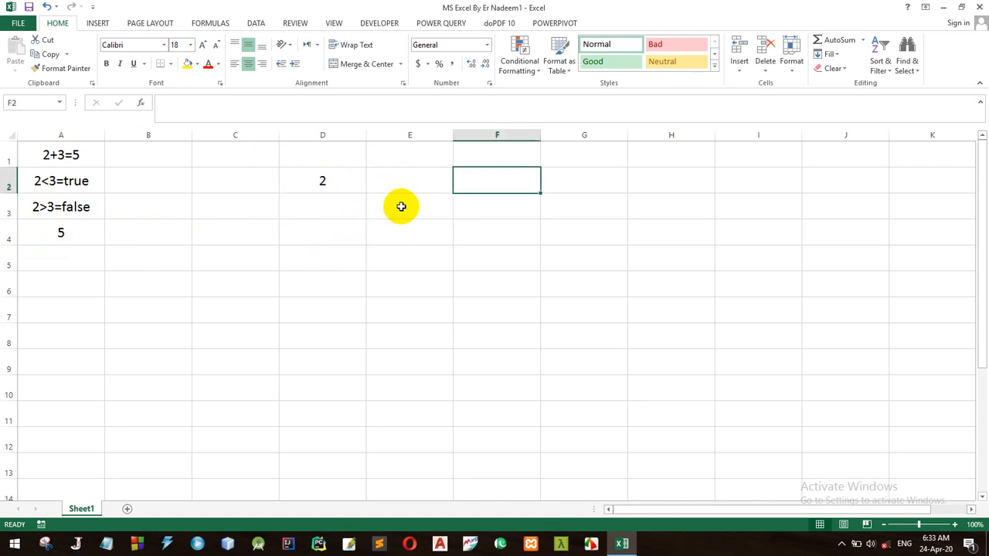
click(320, 181)
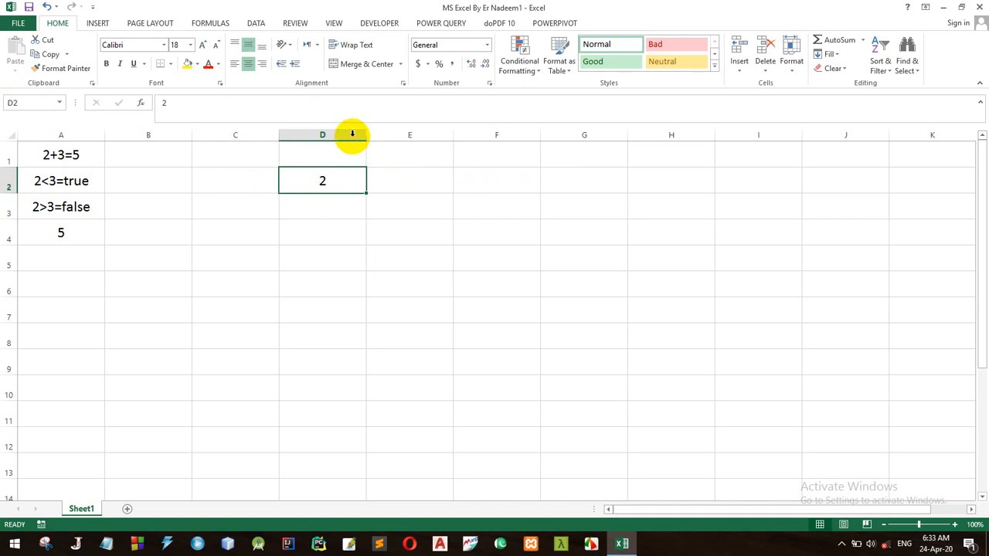
click(325, 134)
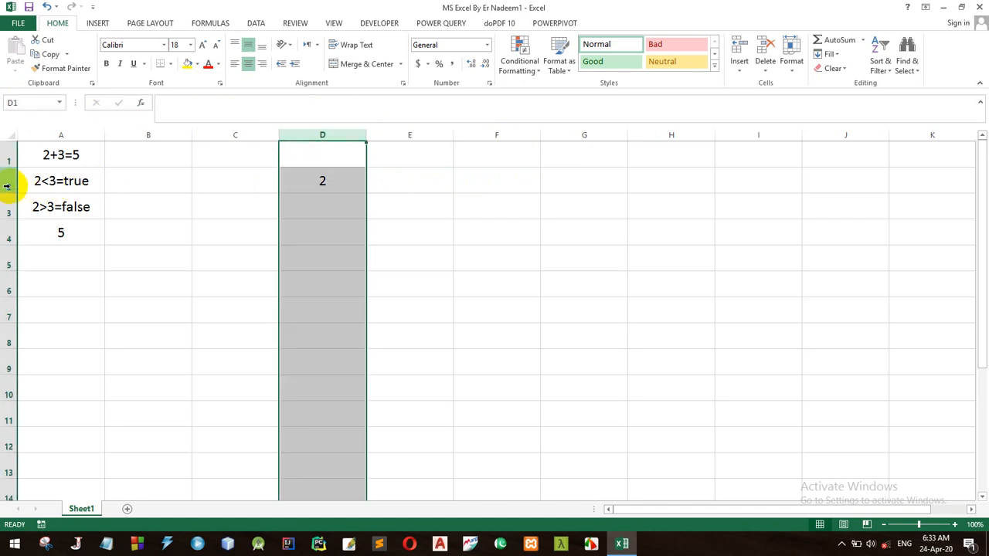
click(7, 186)
click(333, 180)
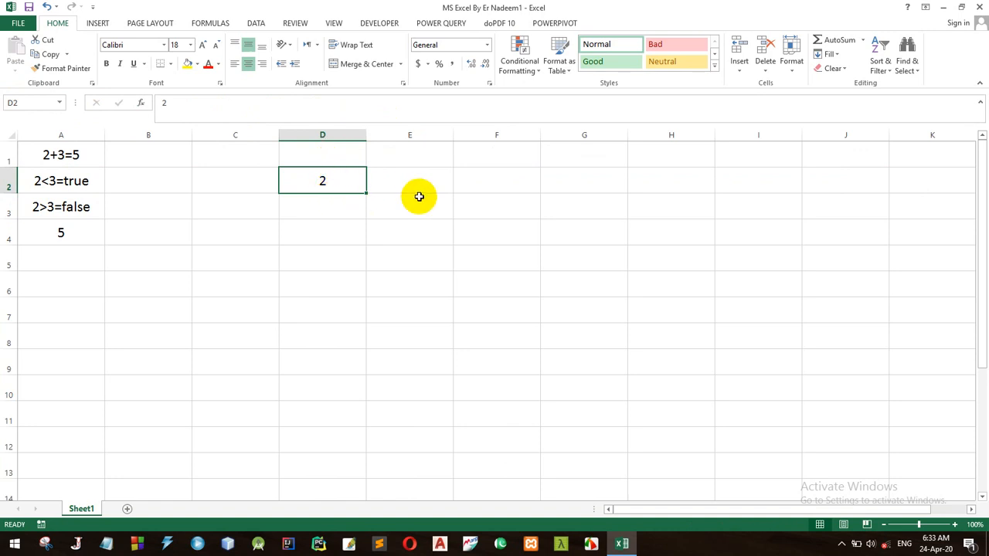
click(501, 180)
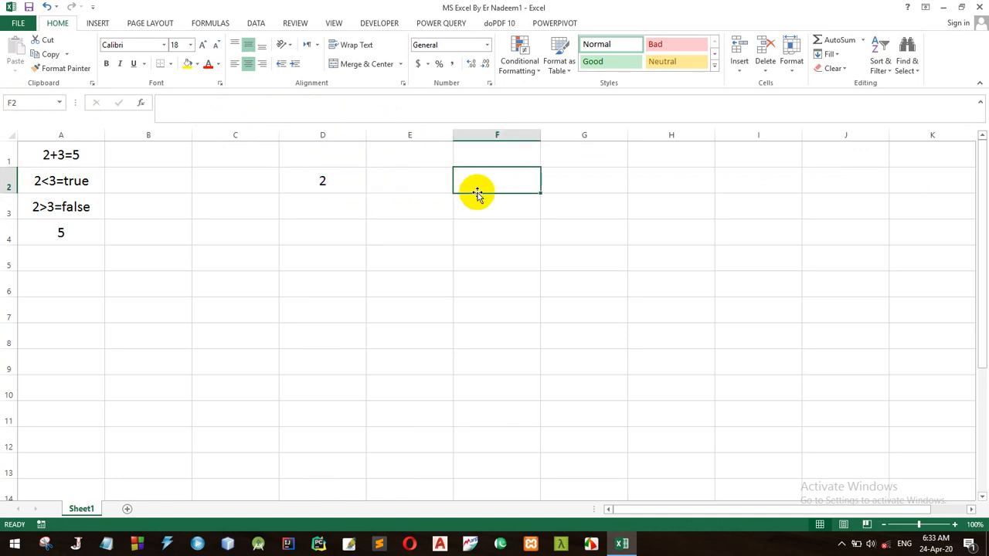
Step: Enter the formula =d2 in cell H6 to reference the value of cell D2
click(668, 285)
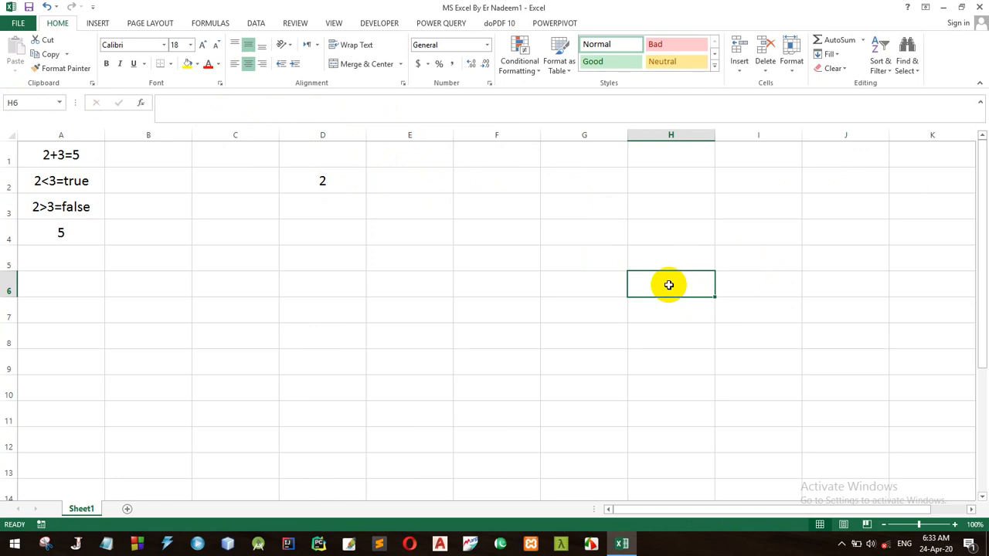
text(=)
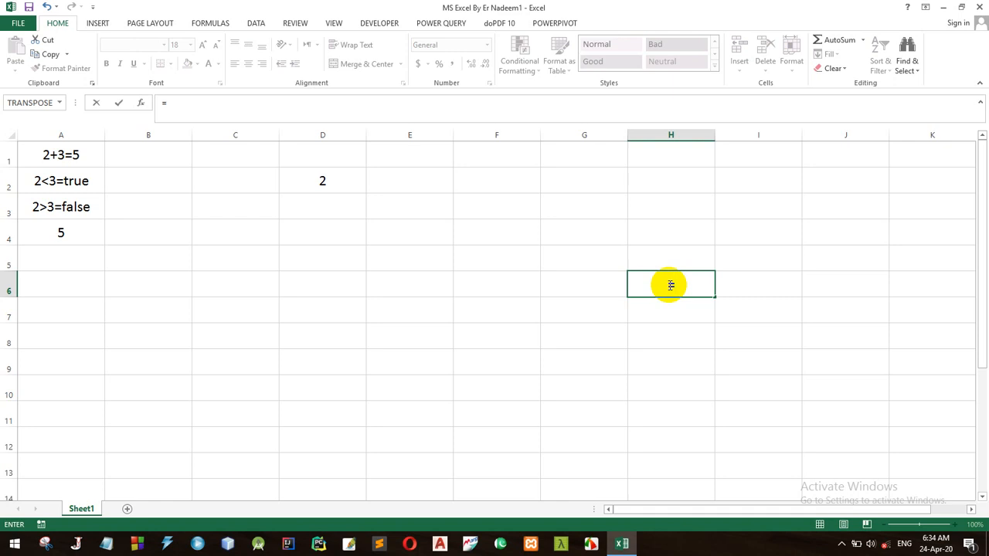
text(d2)
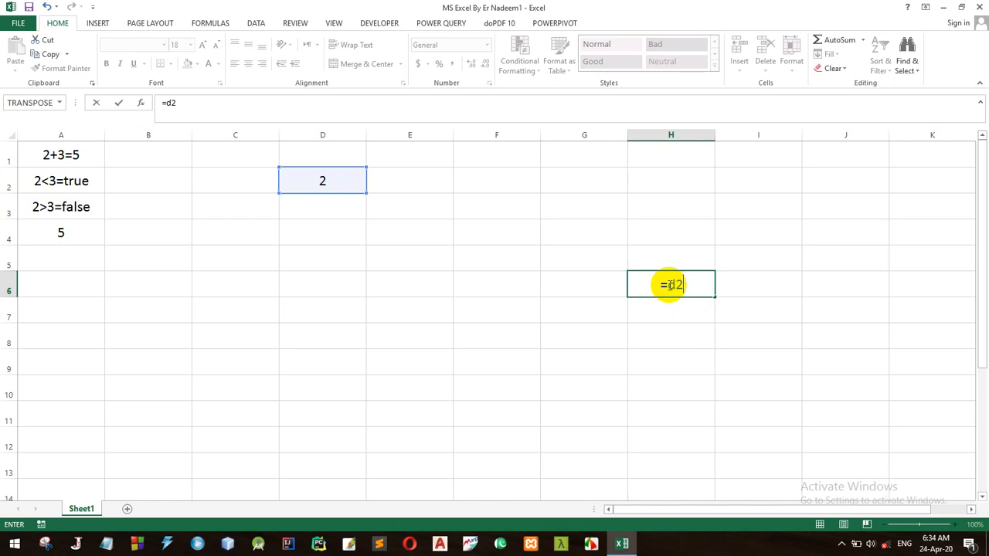
click(657, 285)
text(h)
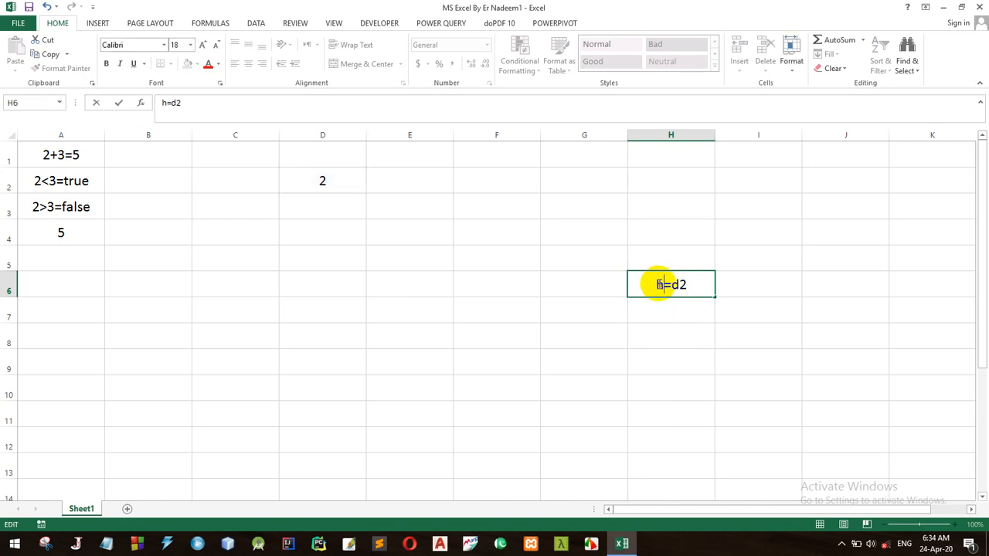
text(6)
key(BackSpace)
key(BackSpace)
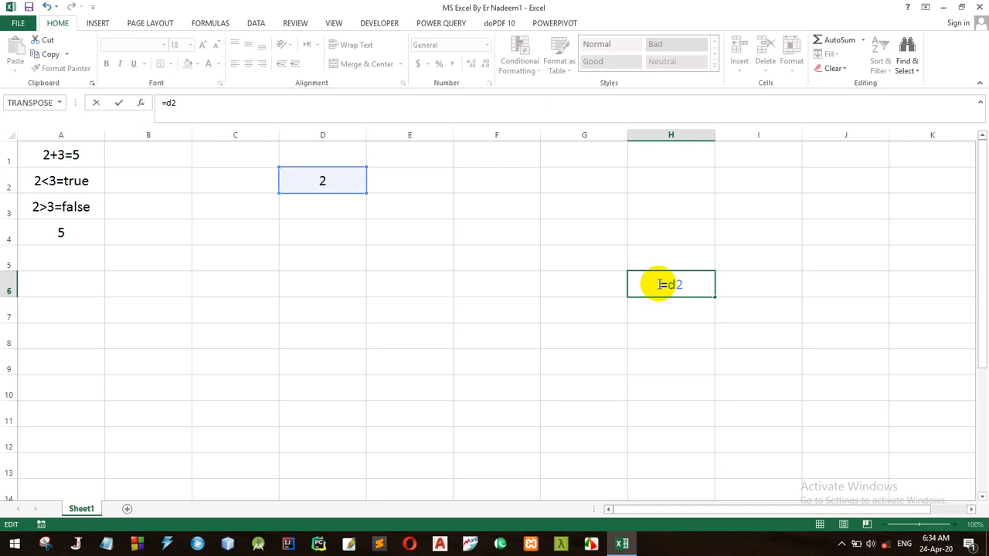
key(Return)
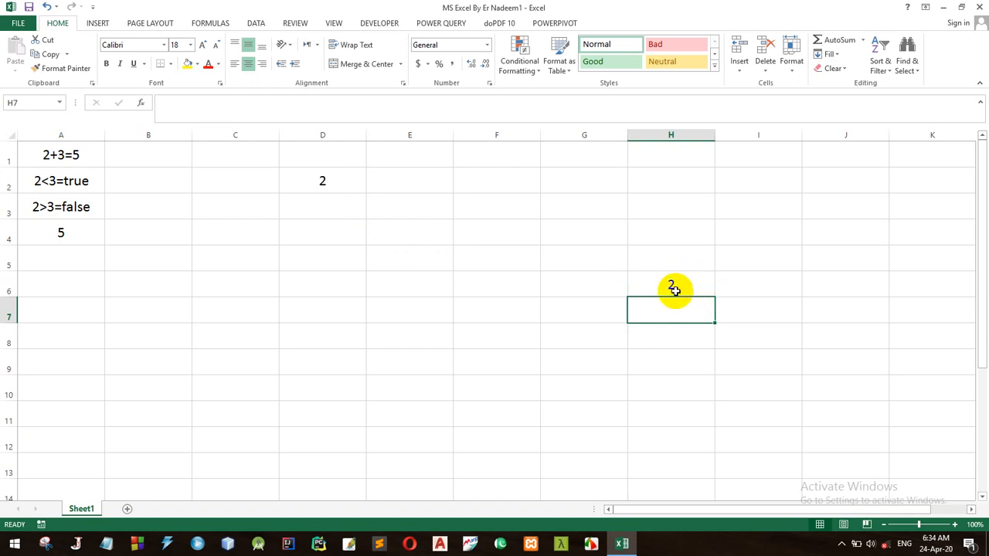
Step: Enter the number 3 in cell C2, beside the referenced cell D2
click(327, 180)
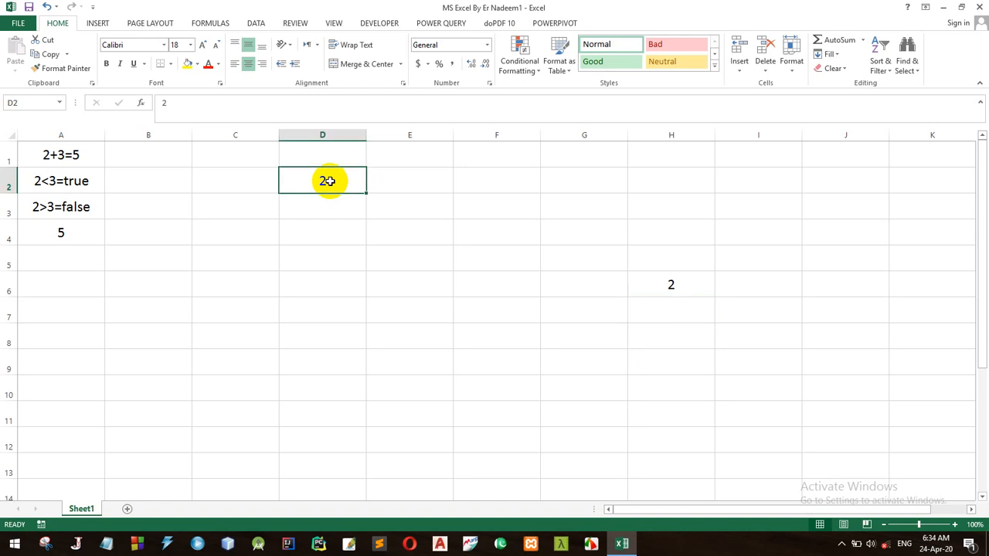
click(235, 180)
text(3)
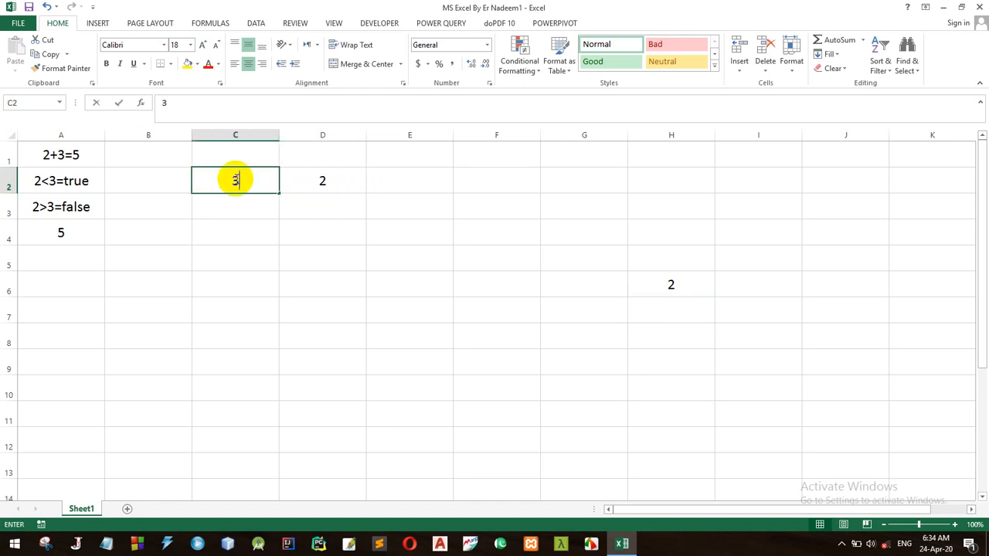
key(Return)
Step: Replace the content of cell D2 with apple and check the linked cell H6
click(328, 183)
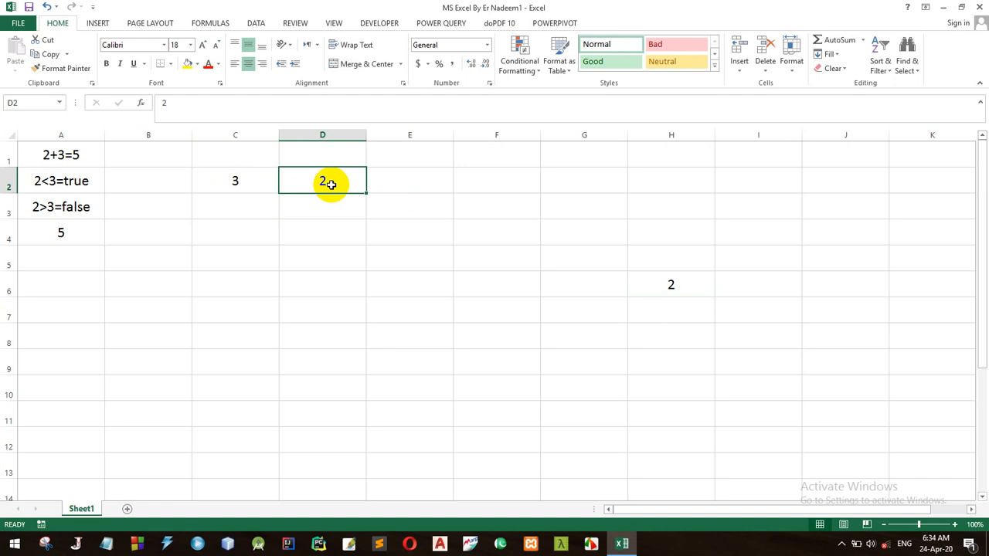
text(apple)
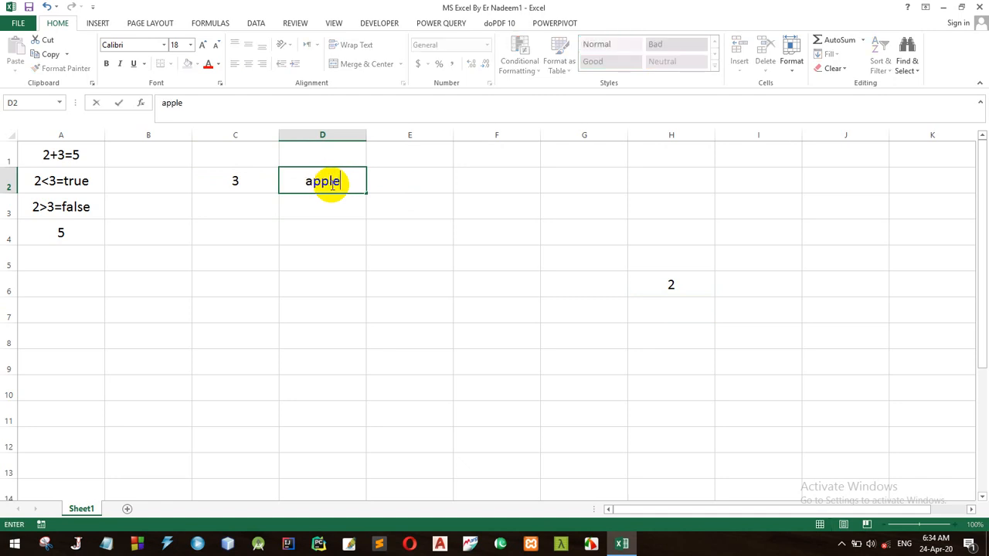
key(Return)
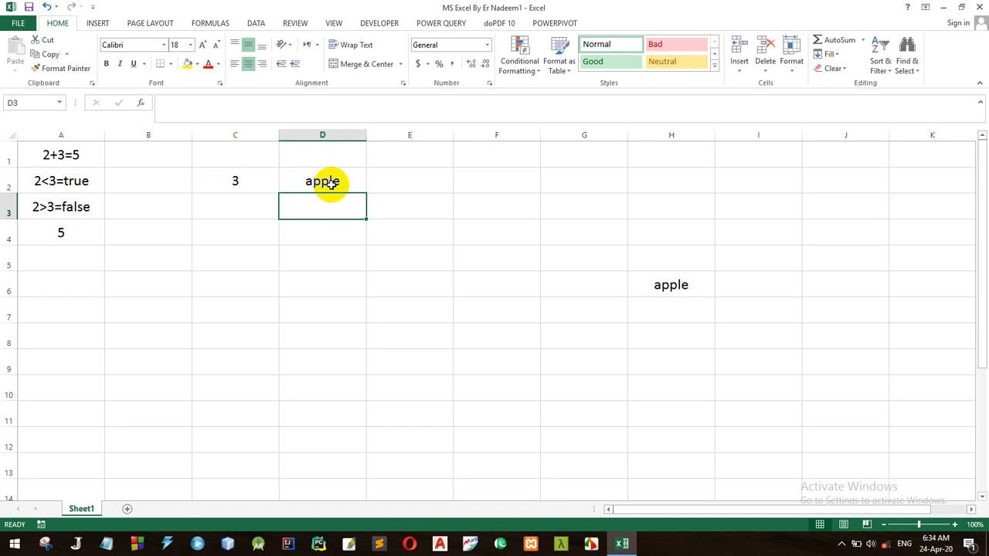
click(318, 181)
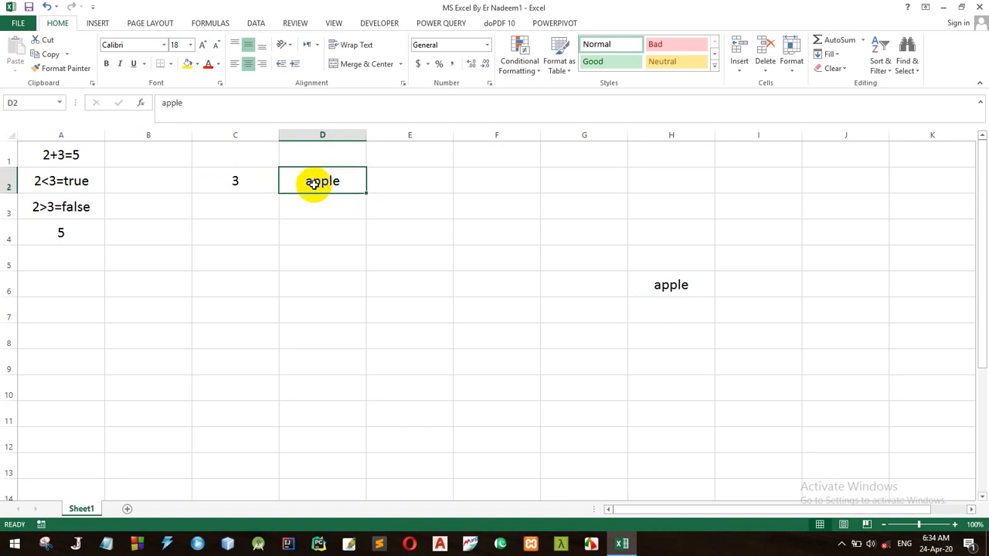
click(662, 285)
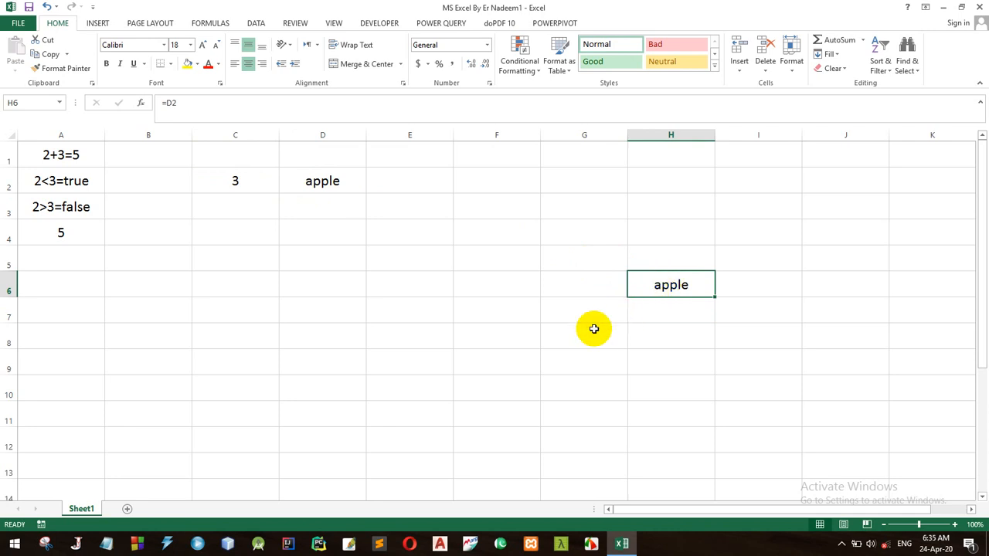
Step: Replace the content of cell D2 with the number 5
click(409, 315)
click(318, 182)
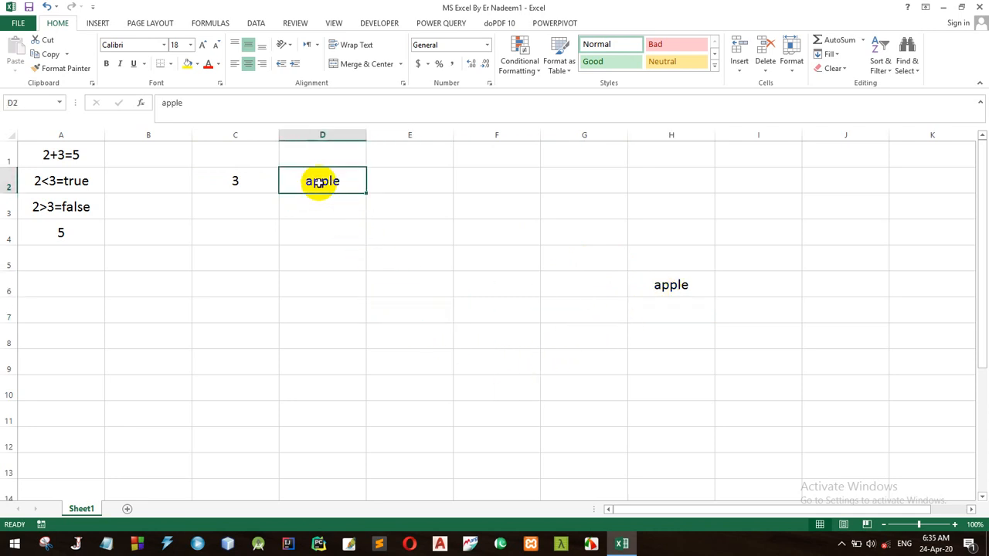
text(5)
key(Return)
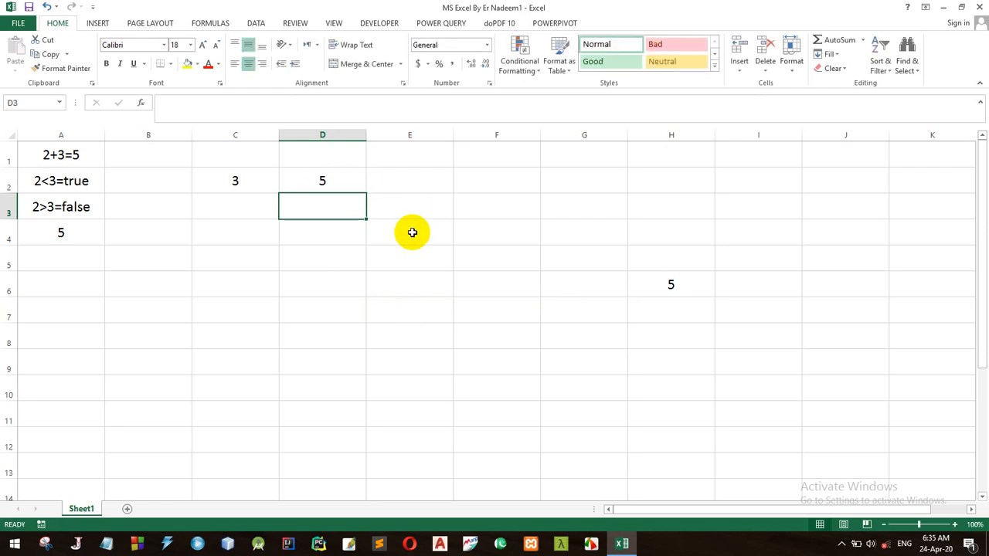
Step: Enter the formula =5*1 in cell D5 and compare it with cells D2 and H6
click(334, 255)
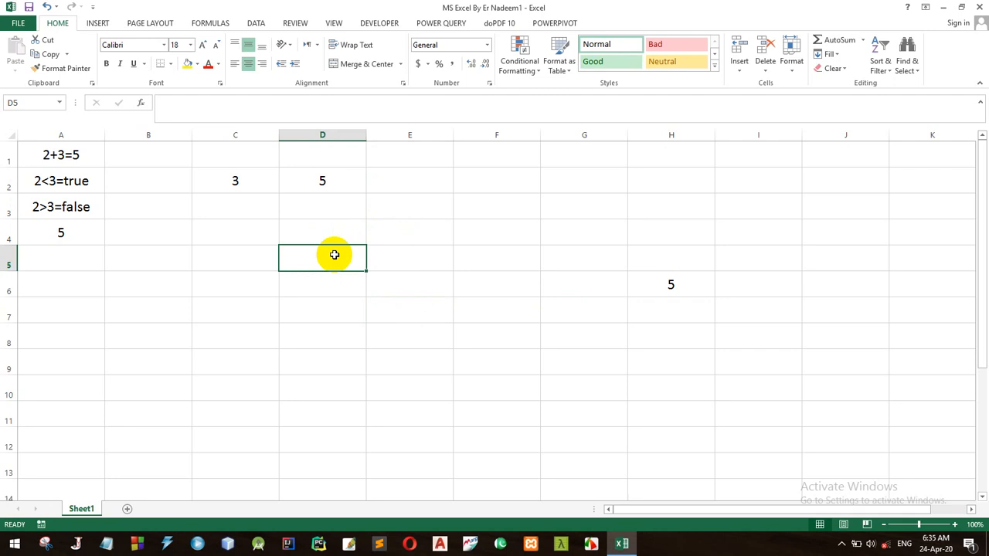
text(=)
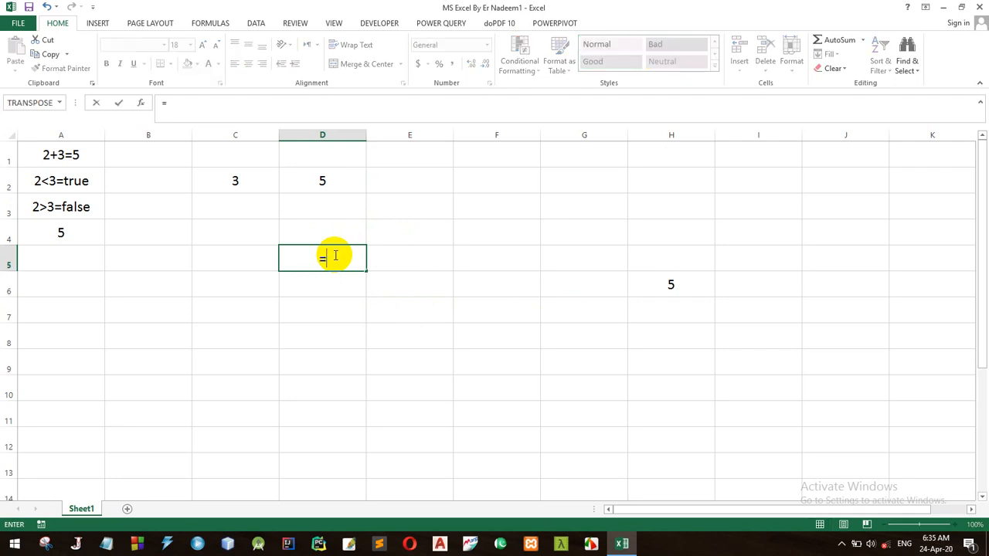
text(5*1)
key(Return)
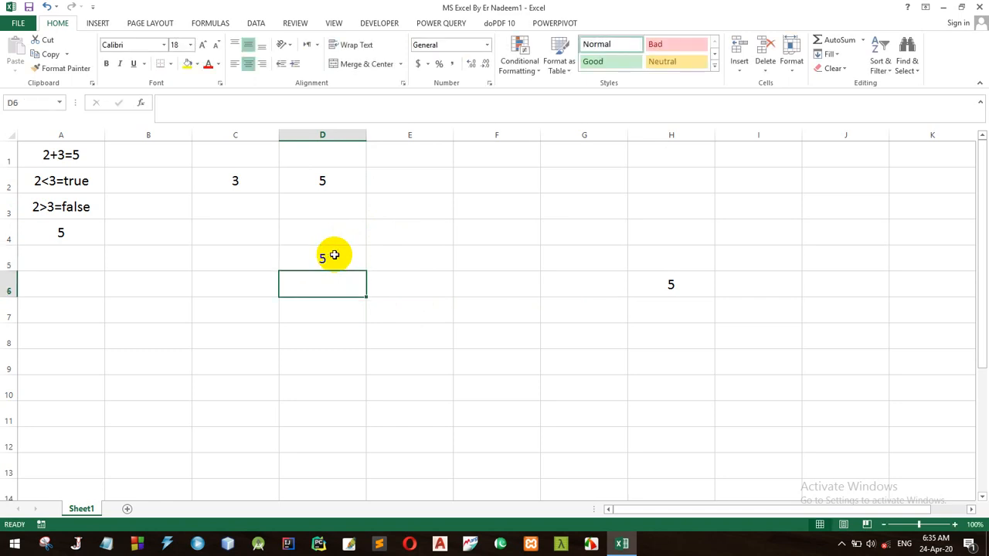
click(326, 188)
click(325, 267)
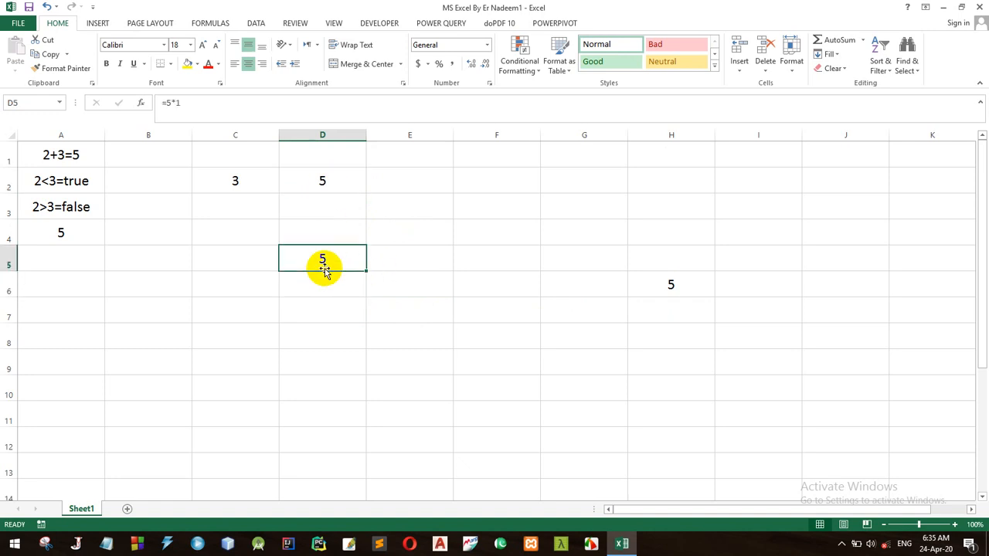
click(674, 287)
Step: Enter the formula =3+2 in cell D7
click(344, 312)
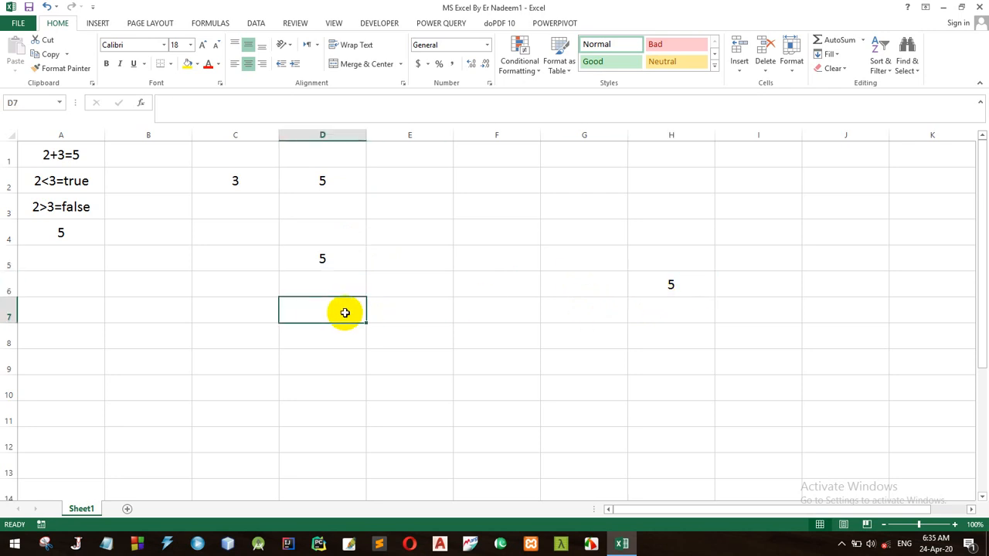
text(=3)
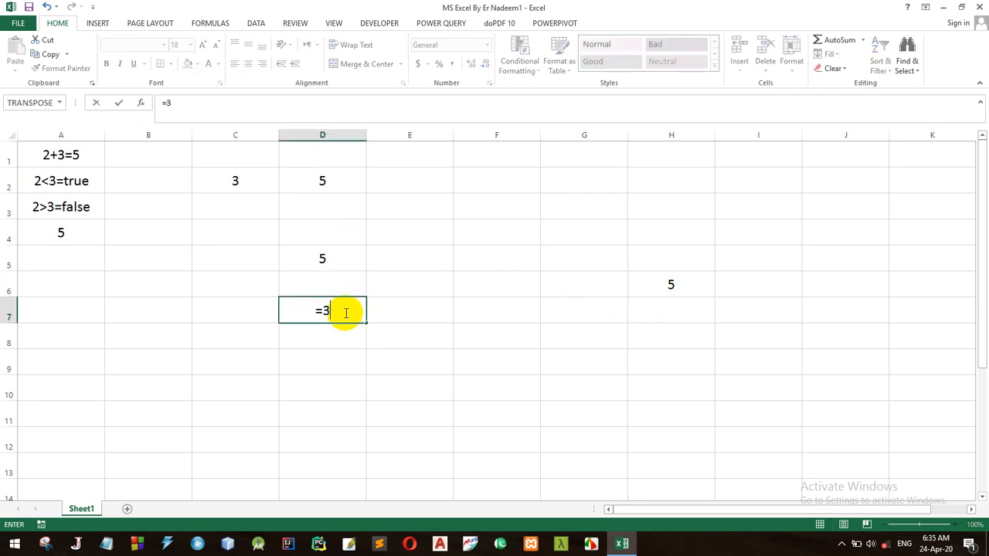
text(+2)
key(Return)
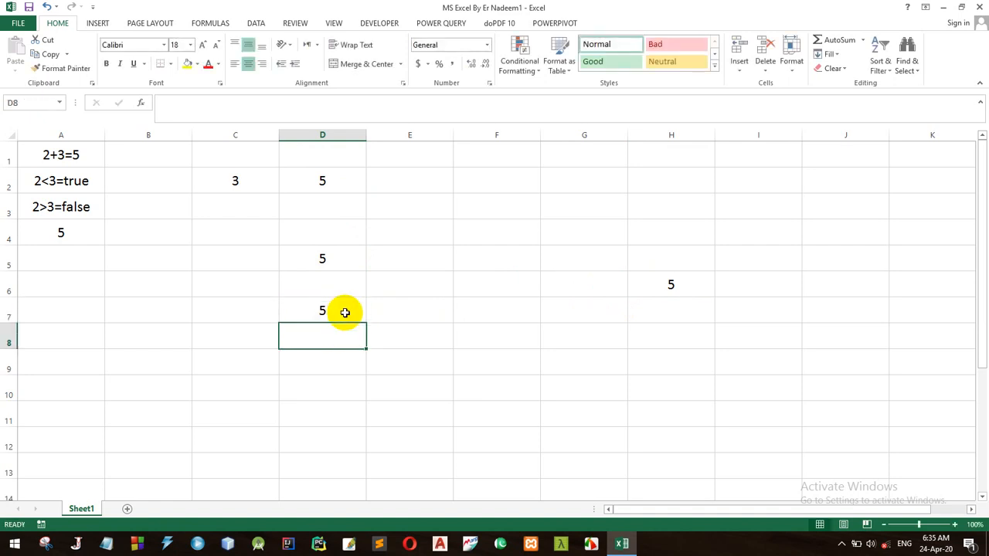
Step: Compare the underlying contents of cells D2, D5, D7 and H6
click(331, 210)
click(325, 183)
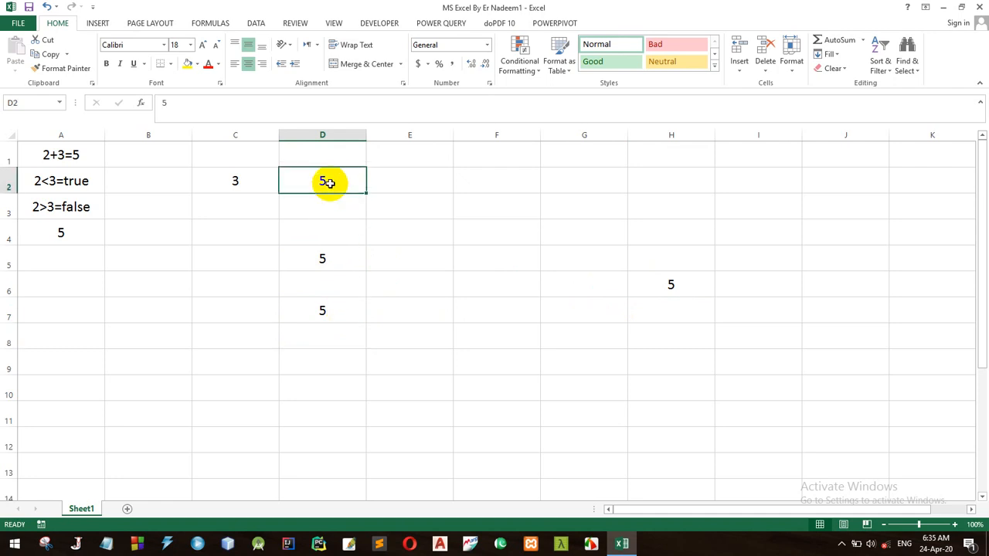
click(326, 260)
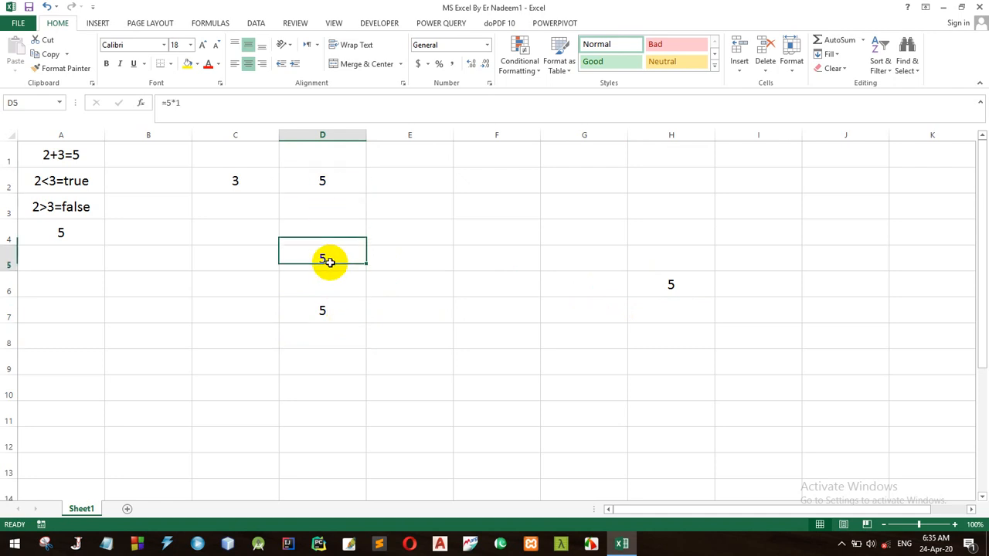
click(333, 314)
click(658, 293)
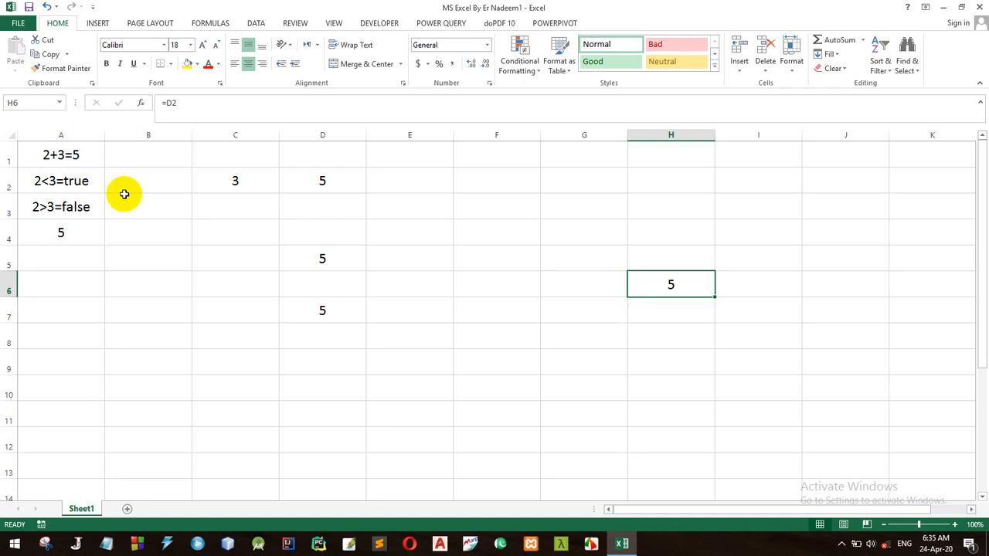
Step: Enter the logical values true in cell G2 and false in G3, and check how both are stored
click(71, 188)
drag(71, 188, 97, 205)
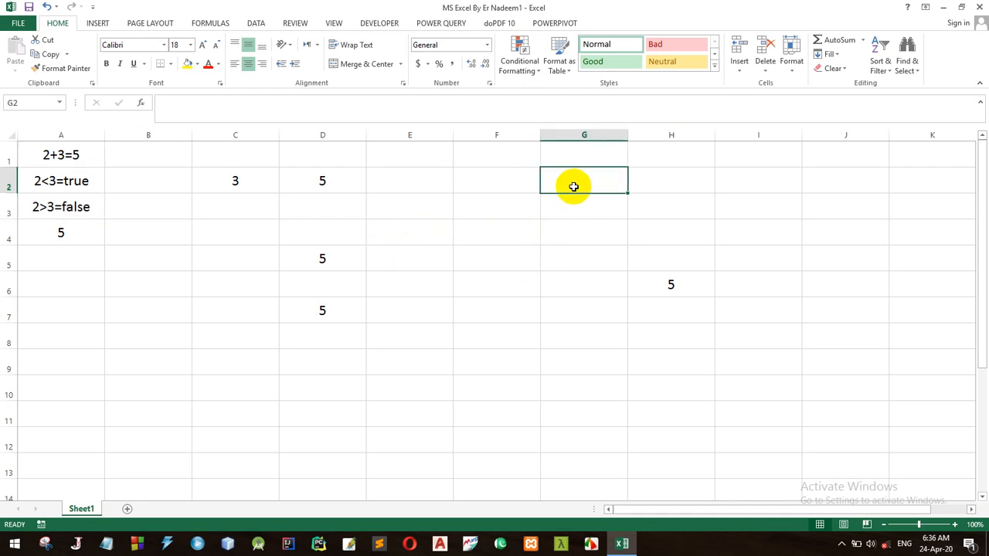
click(571, 184)
text(true)
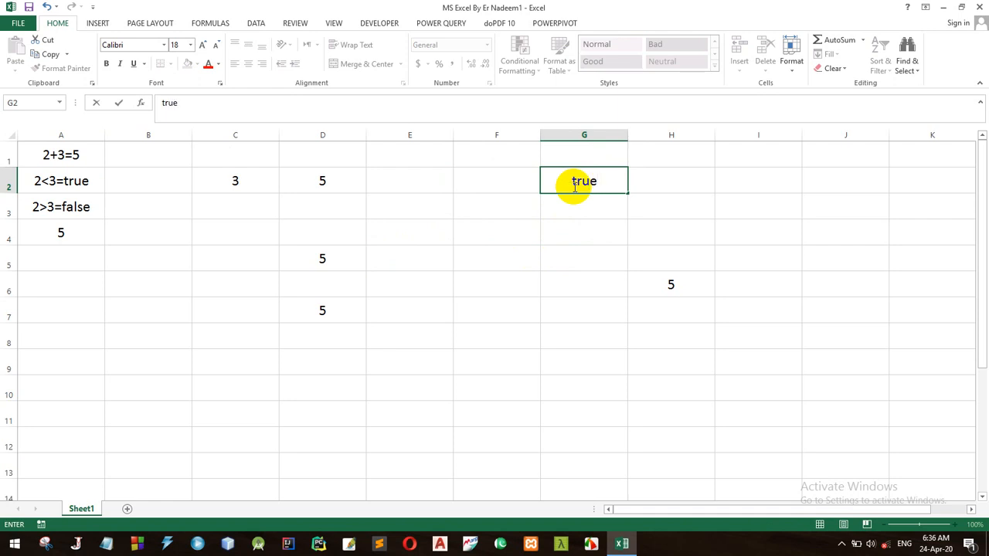
key(Return)
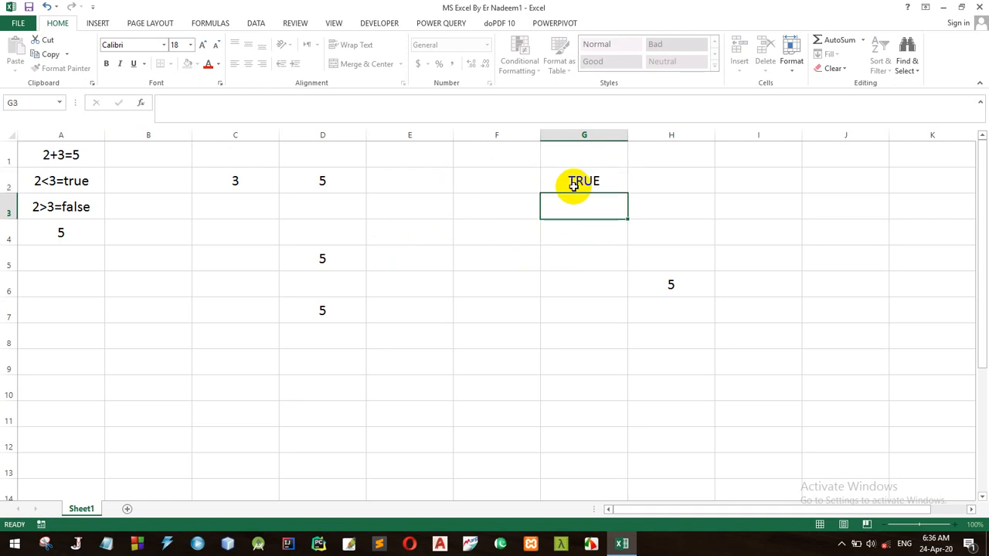
text(false)
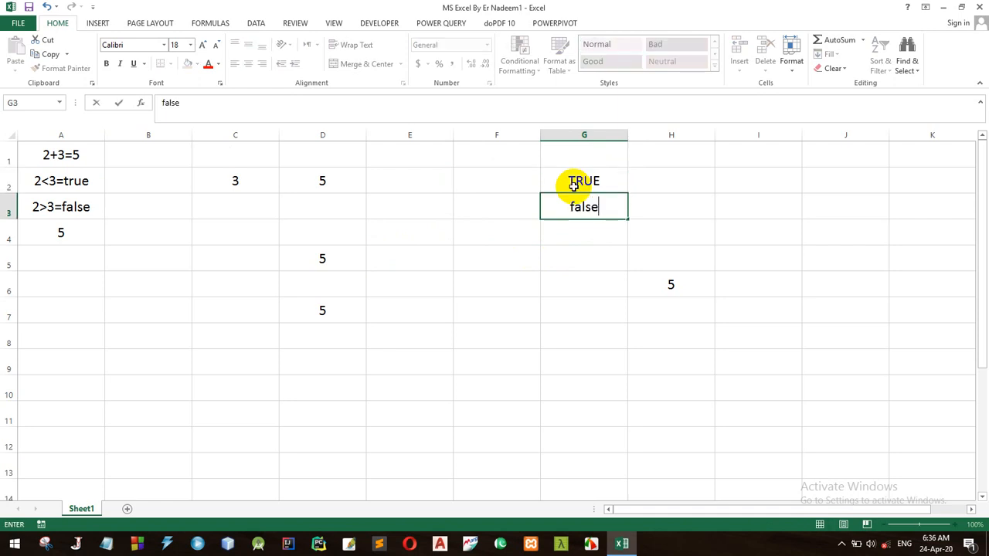
key(Return)
click(590, 184)
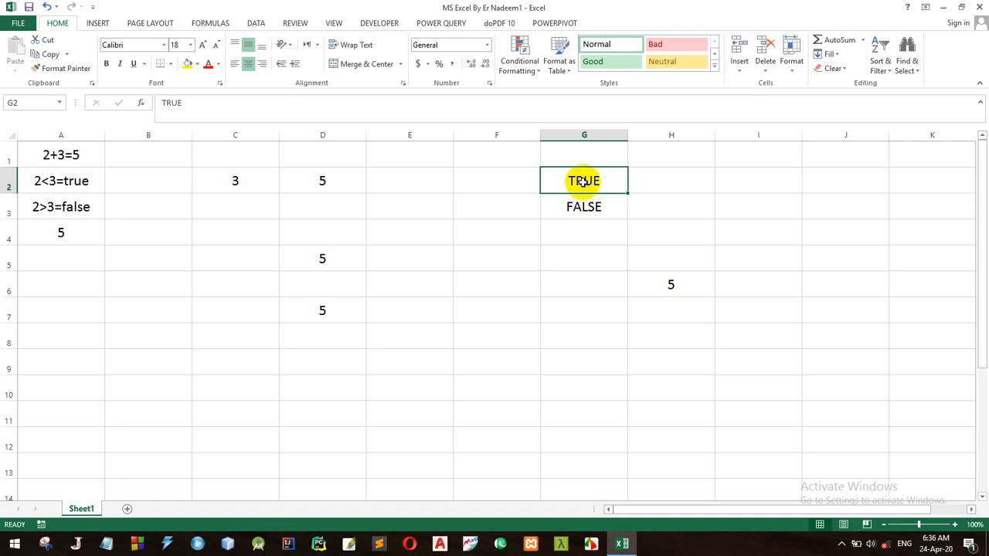
click(581, 206)
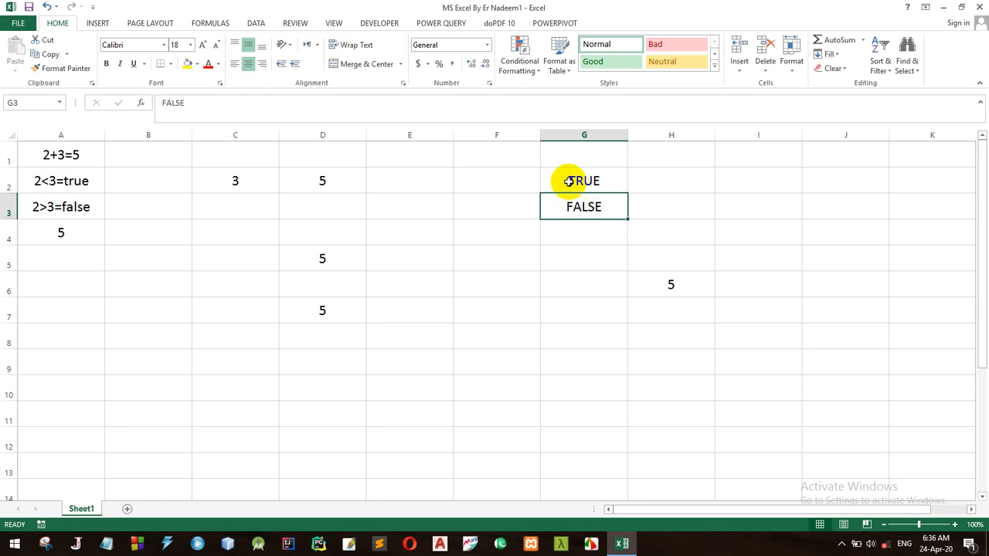
click(570, 182)
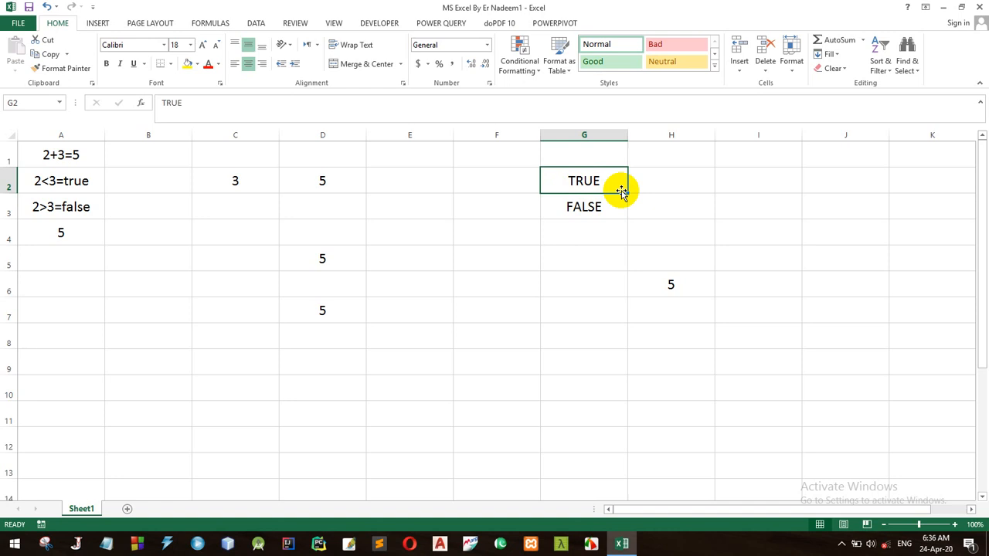
Step: Enter the text if() in cell H3, beside the logical values
click(666, 198)
text(if())
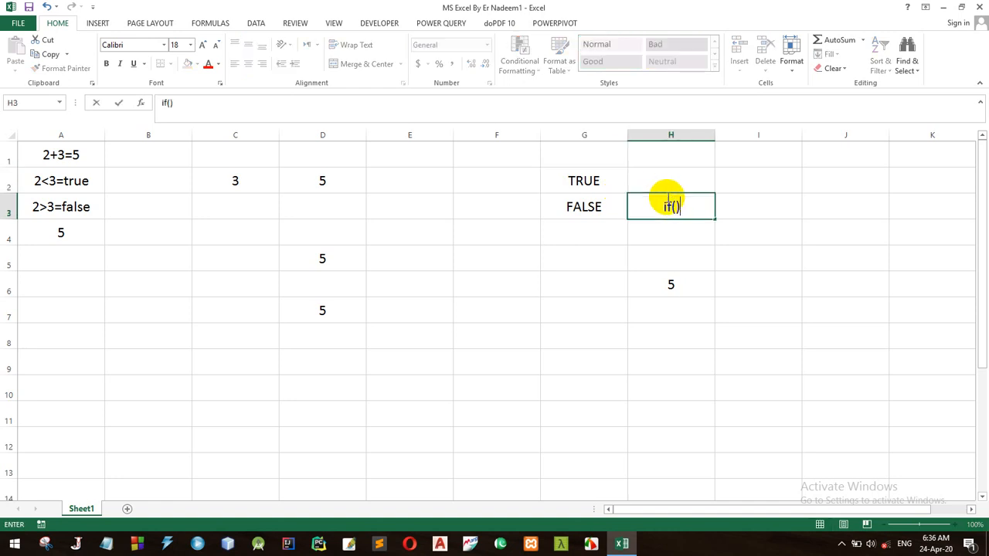
key(Return)
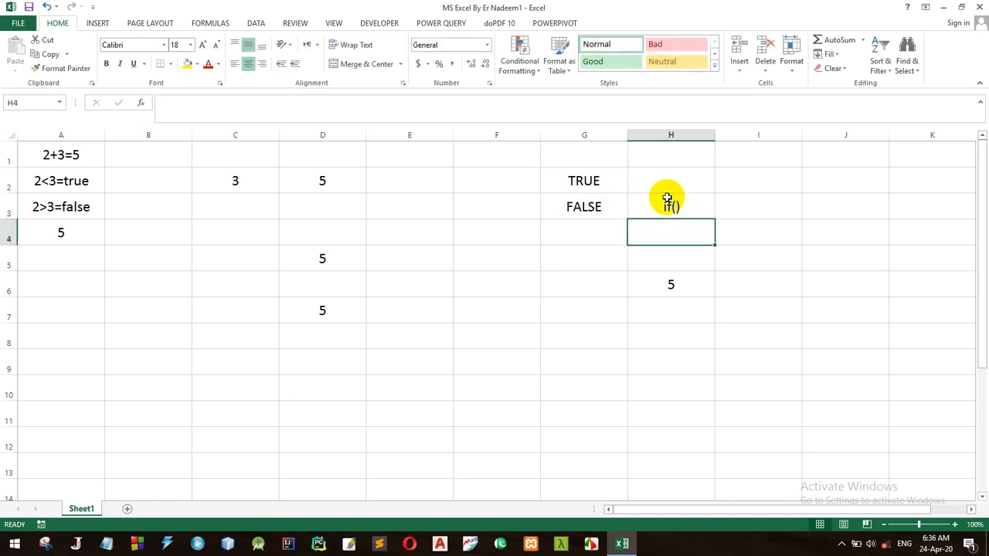
click(598, 184)
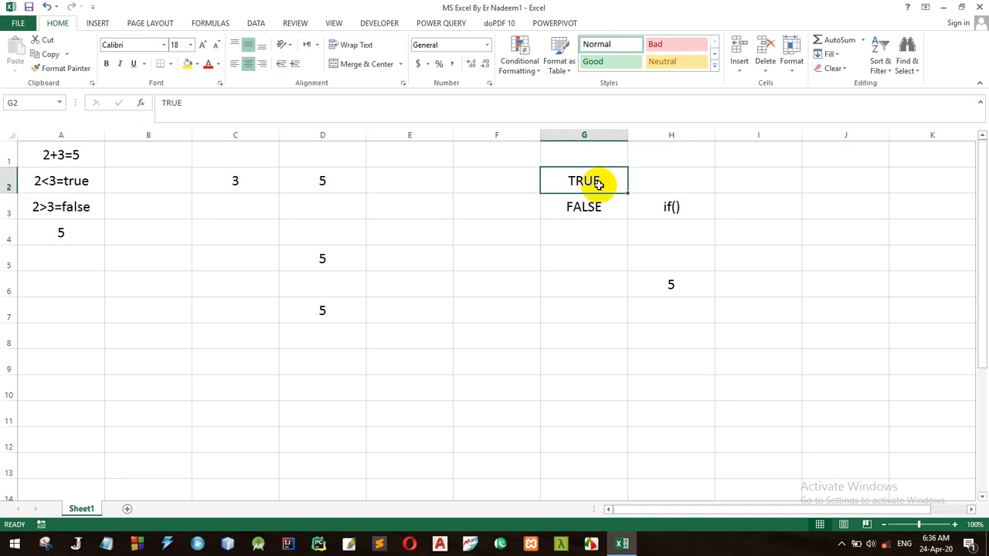
Step: Enter the number 2 in cell E4 and the formula =2 in E5, and compare the two cells
click(420, 229)
text(2)
key(Return)
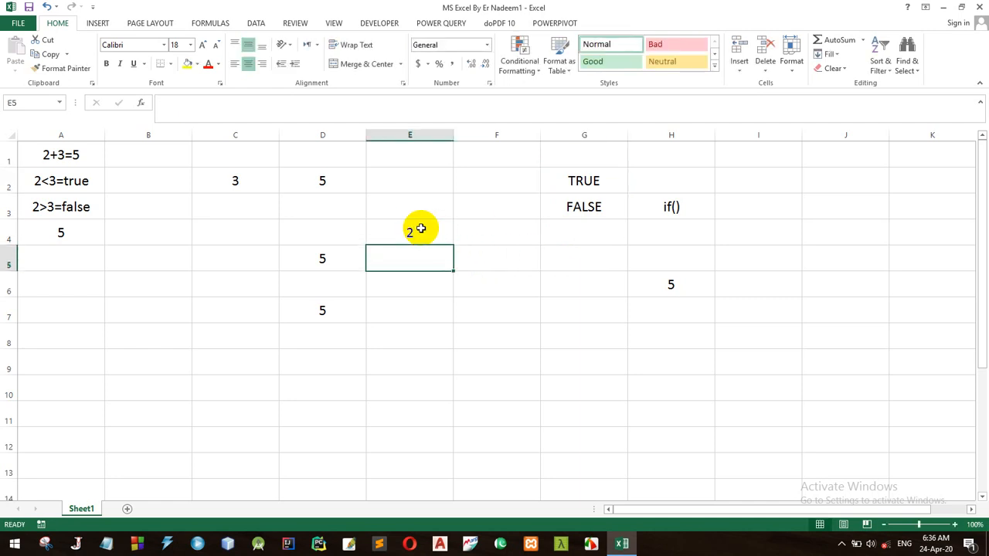
text(=2)
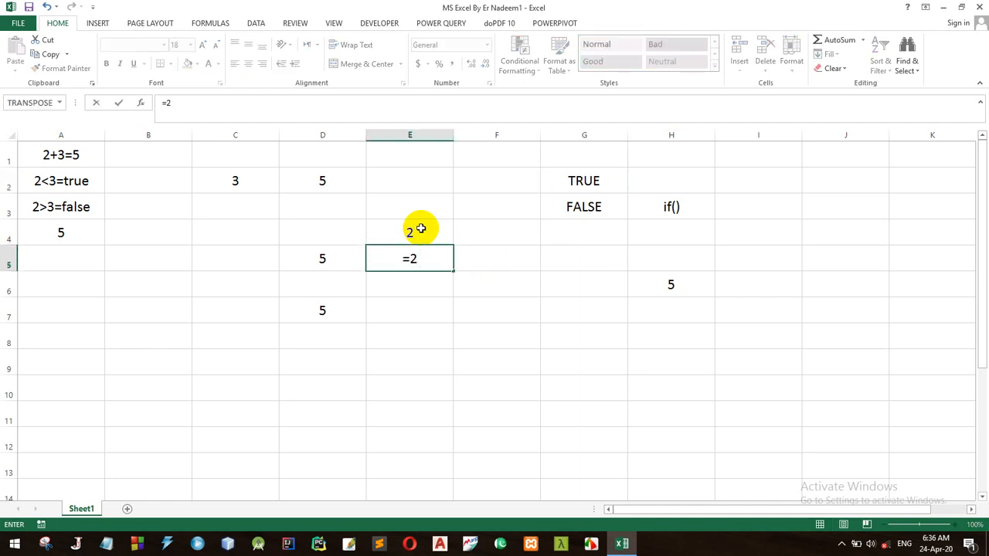
key(Return)
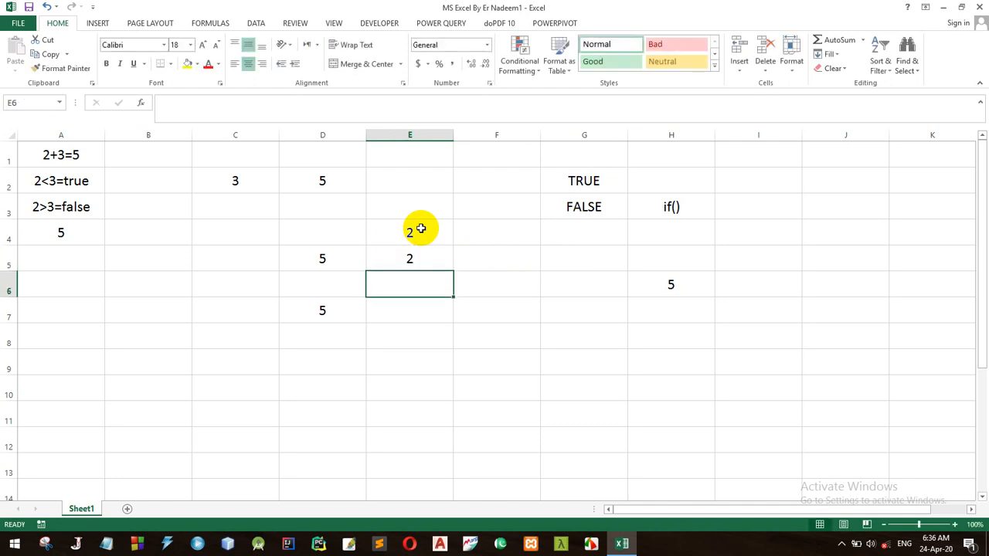
click(413, 255)
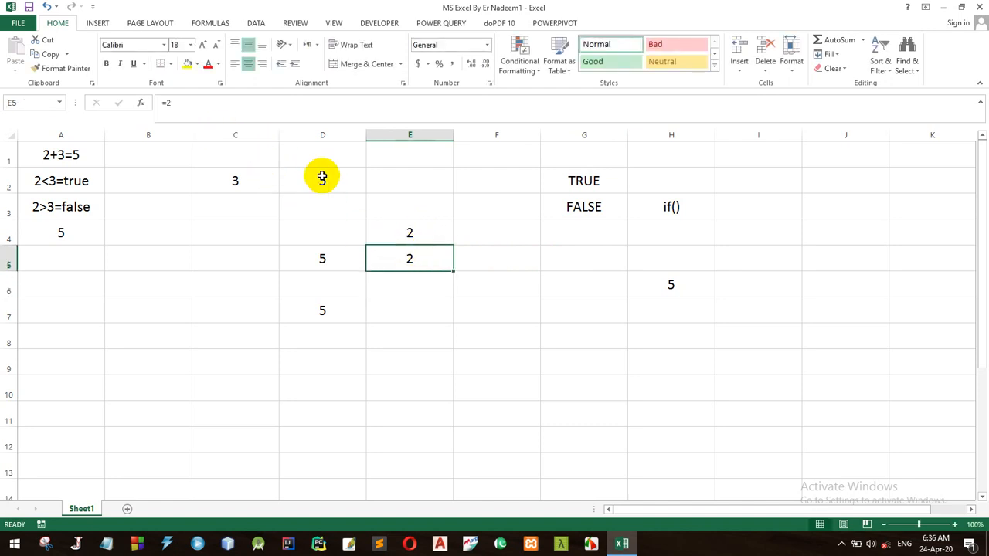
click(414, 233)
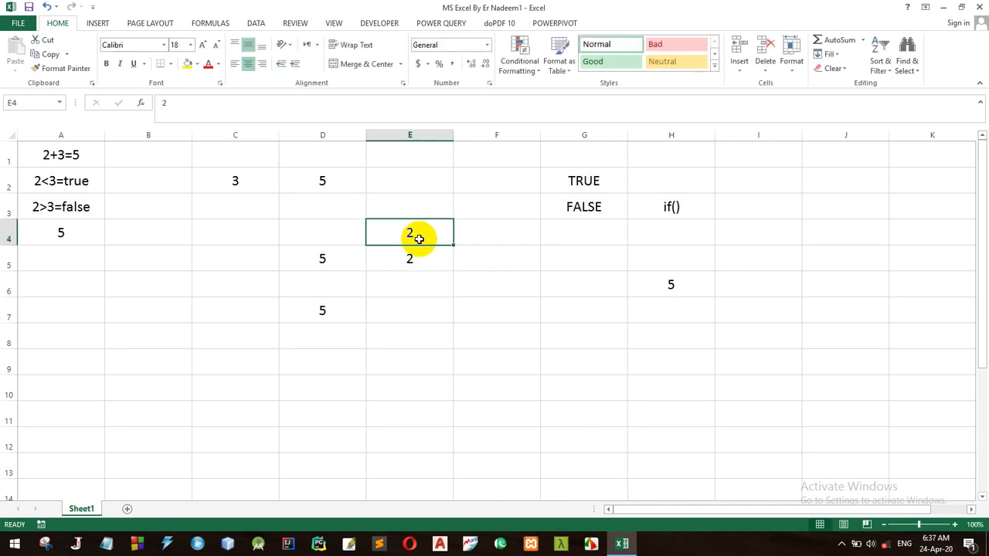
Step: Enter the formulas =true in cell G5 and =false in G6, matching the values in G2 and G3
click(590, 183)
click(585, 206)
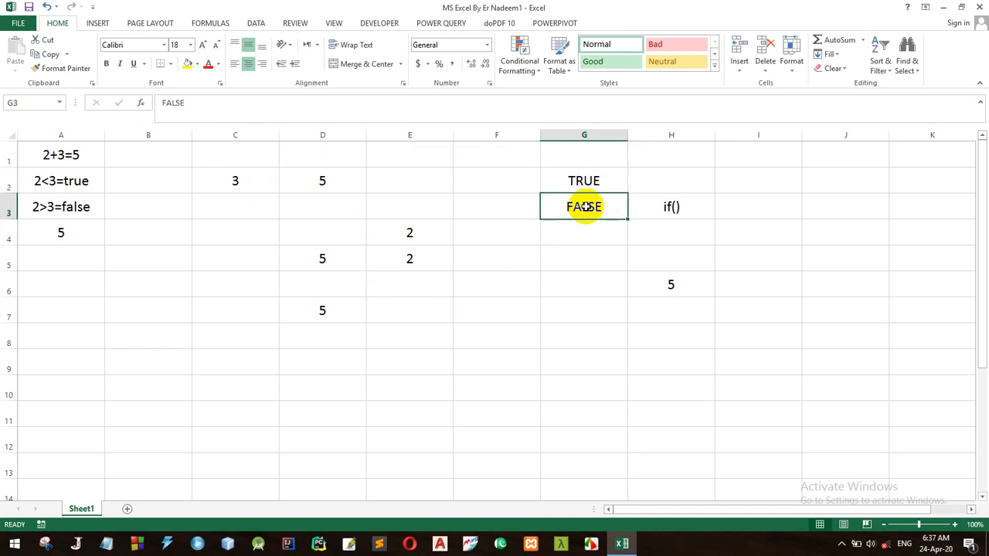
click(584, 253)
text(=)
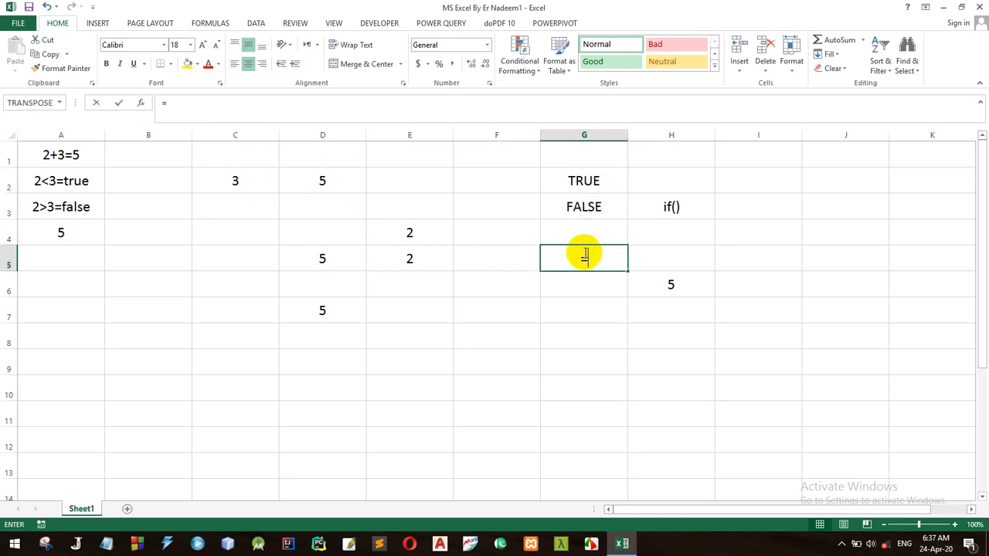
text(true)
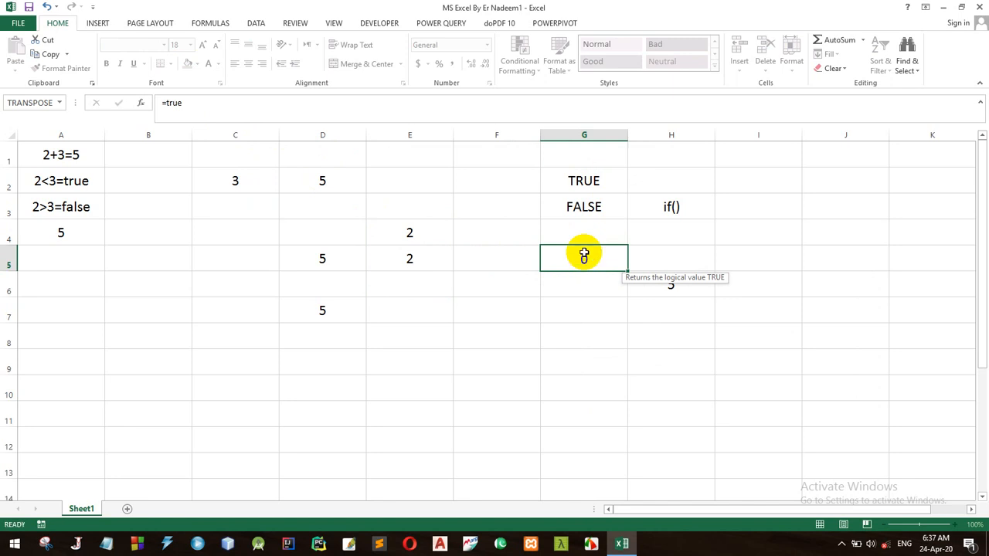
key(Return)
text(=false)
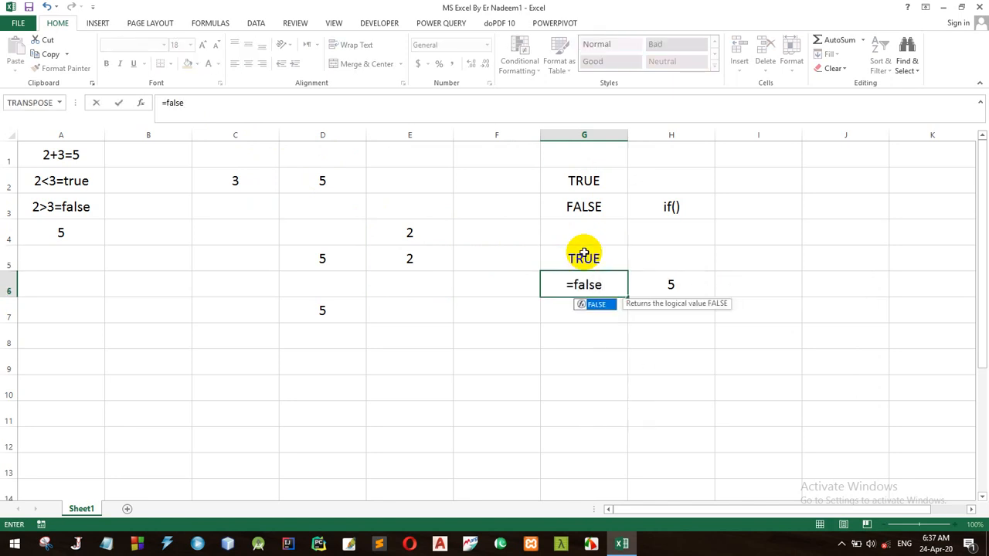
key(Return)
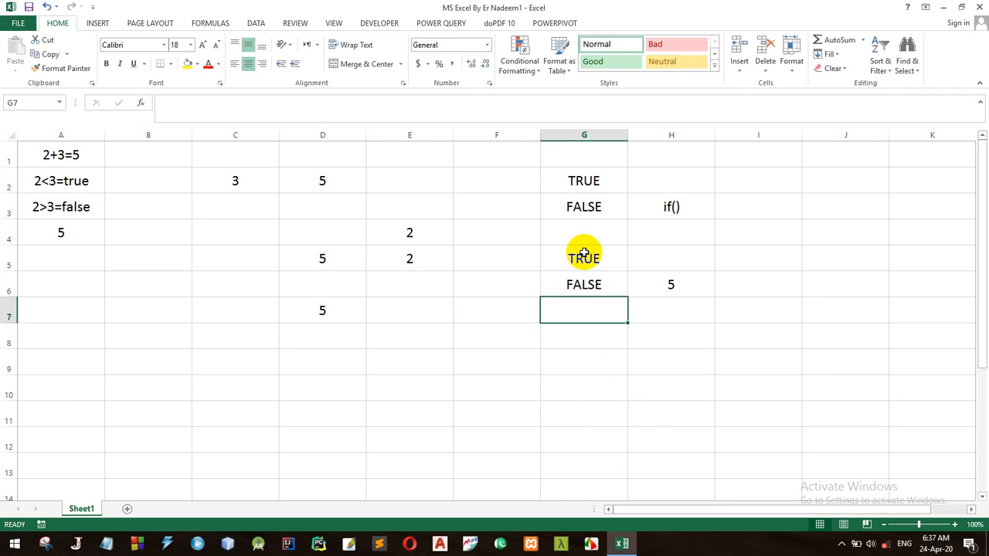
Step: Clear all the example entries from the worksheet
drag(795, 425, 11, 99)
key(Delete)
click(483, 221)
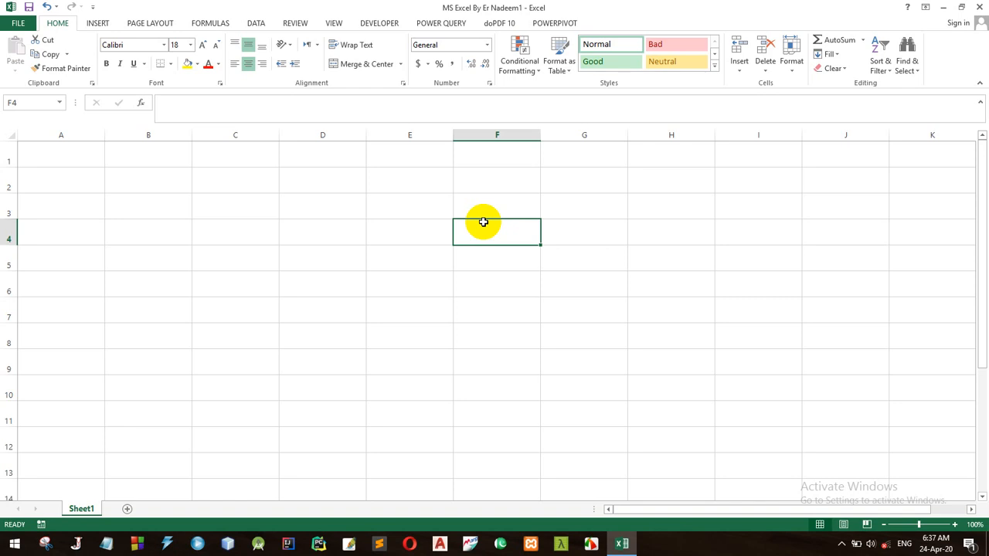
Step: Enter the text keyword in cell E3
click(414, 204)
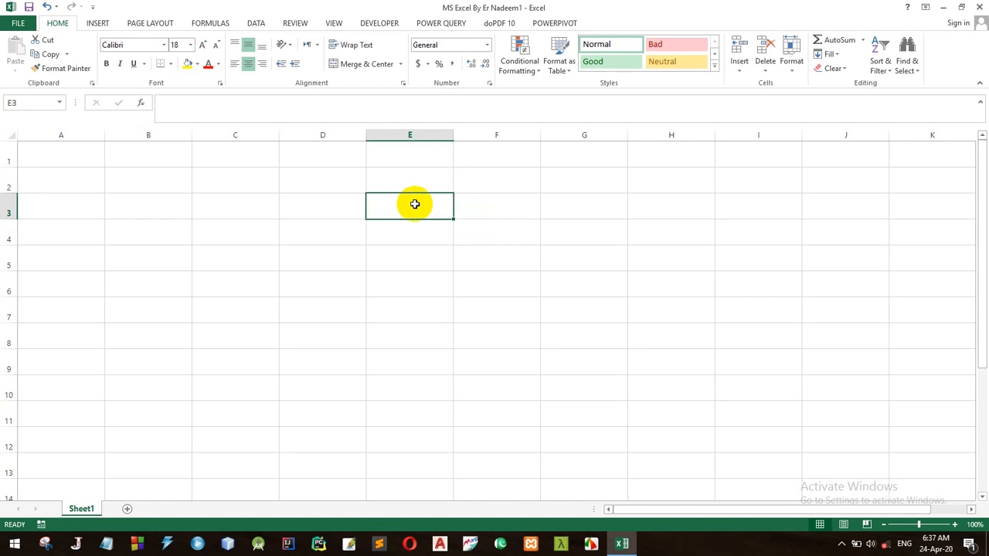
text(keywoed)
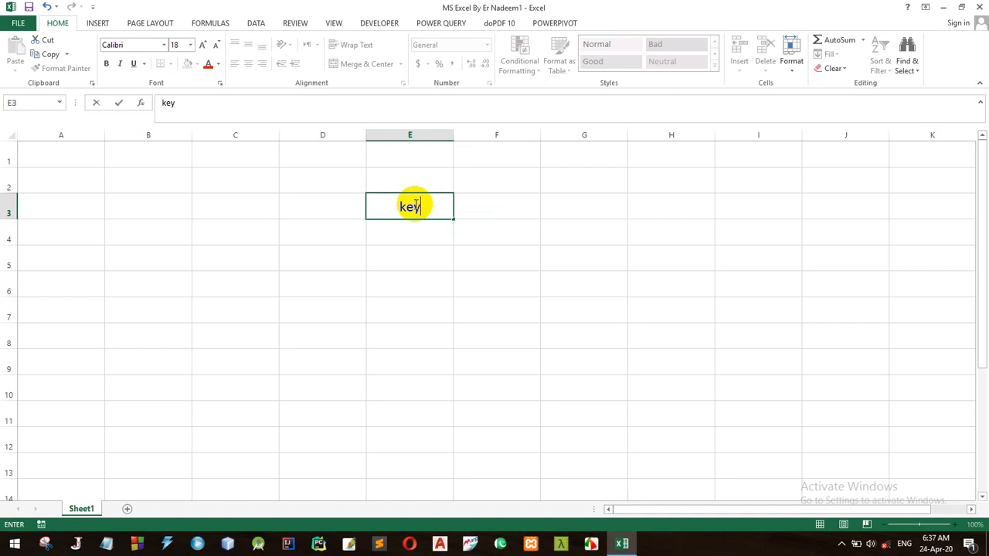
key(BackSpace)
key(BackSpace)
text(rd)
key(Return)
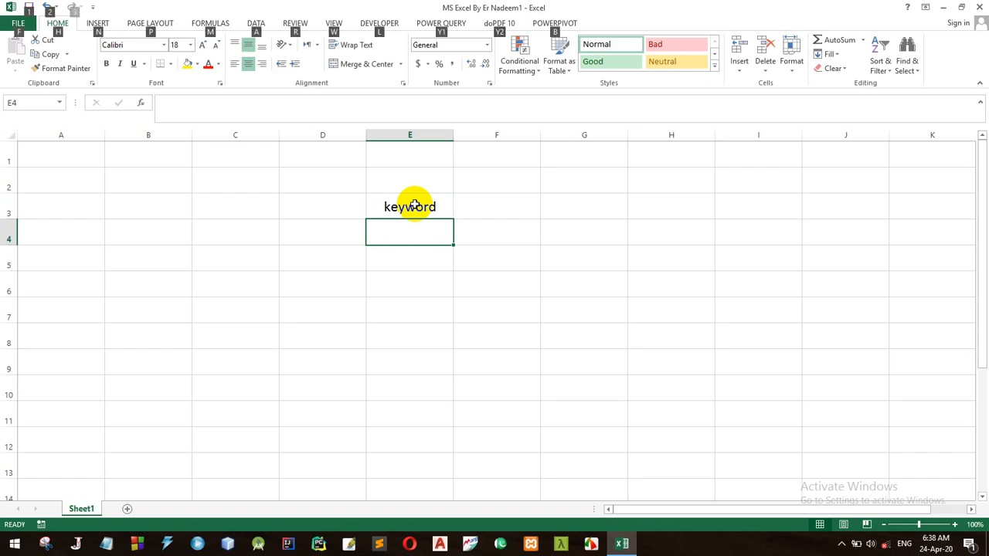
Step: Open the Visual Basic editor and insert a new module into the workbook's VBA project
key(alt+F11)
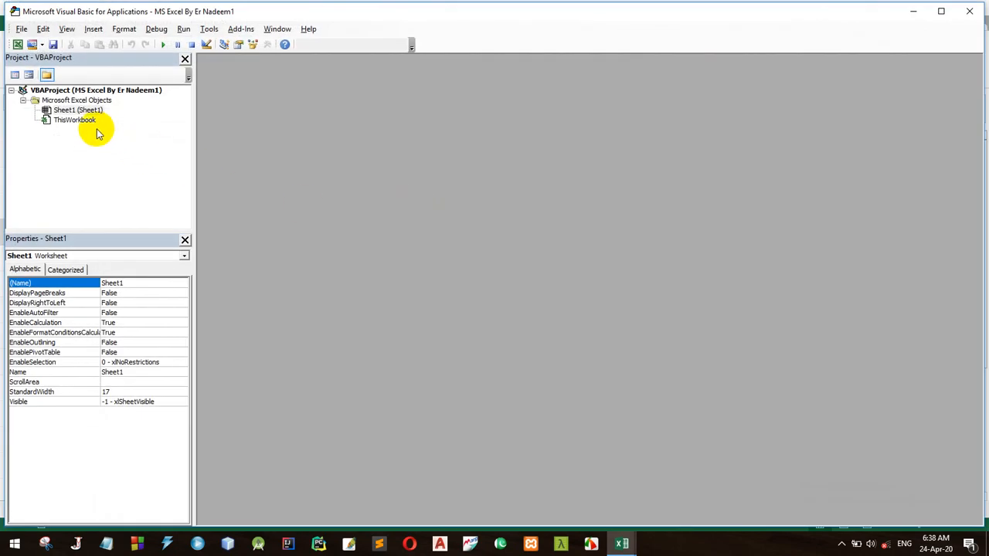
click(55, 90)
right_click(59, 91)
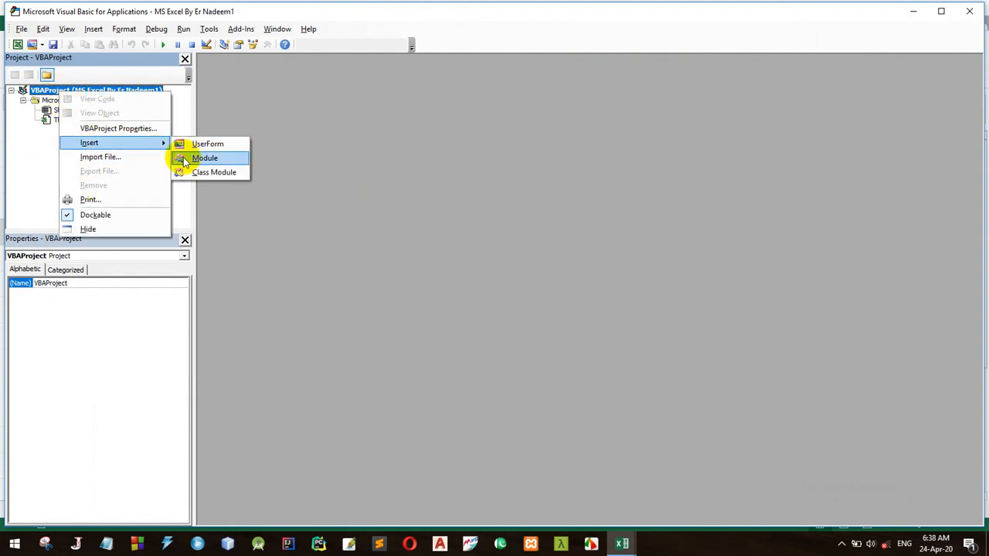
click(183, 158)
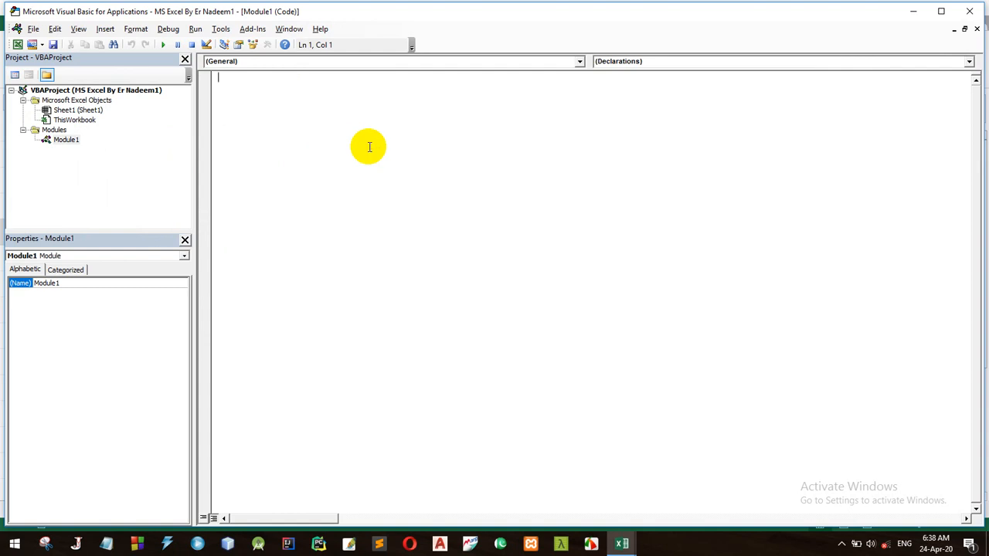
Step: Write a function named f() in the module that shows a message box with the text "HI"
text(function f())
key(Return)
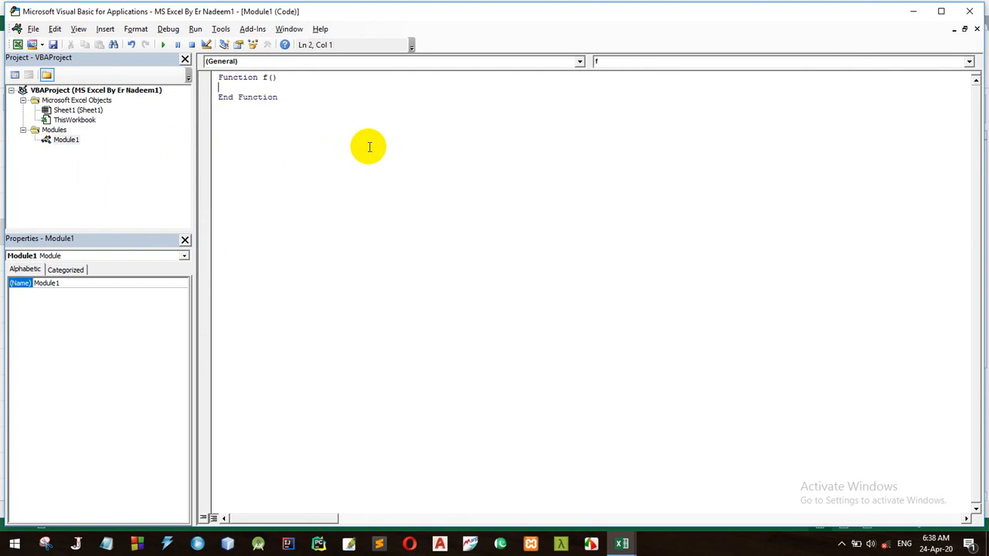
text(msgbocx)
key(BackSpace)
key(BackSpace)
text(x())
key(Left)
text("HI")
key(Return)
key(BackSpace)
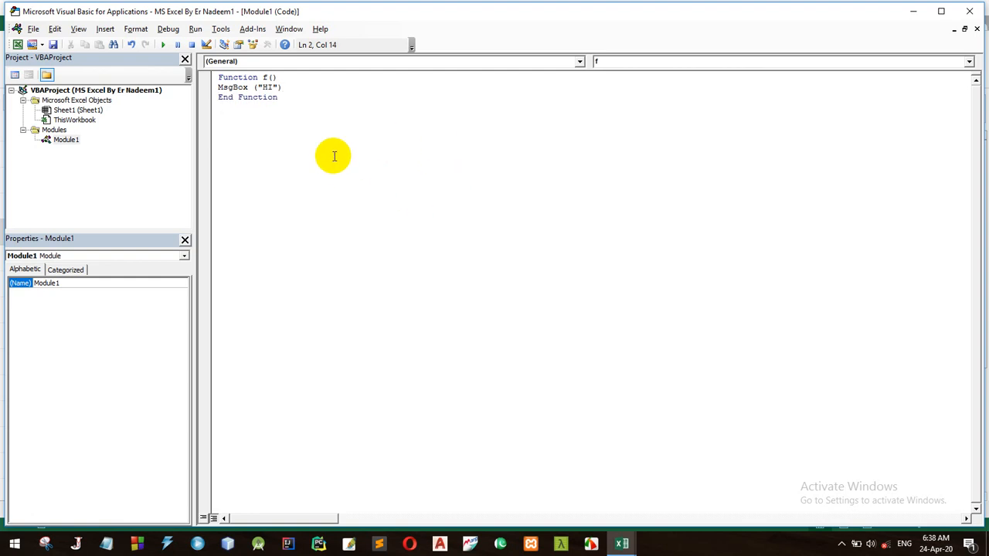
Step: Add a procedure Sub mysub() below the function that calls f, and close the code editor
click(304, 108)
key(Return)
key(Return)
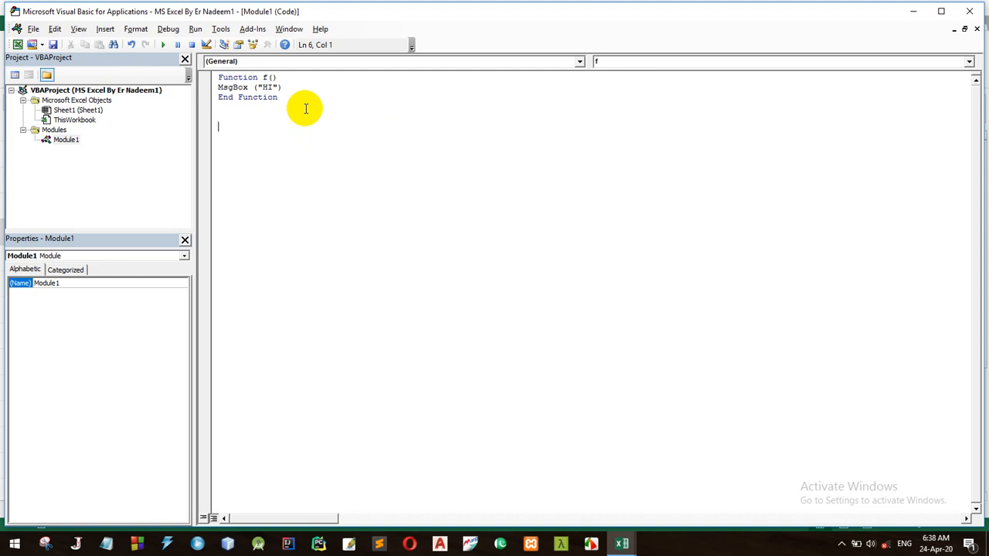
text(sub mysub())
key(Return)
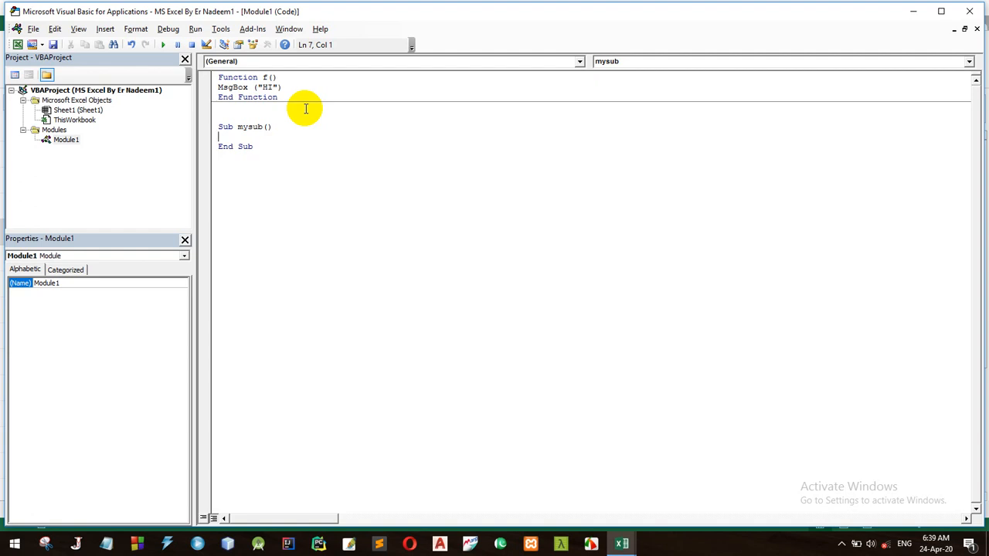
text(f)
key(Return)
key(BackSpace)
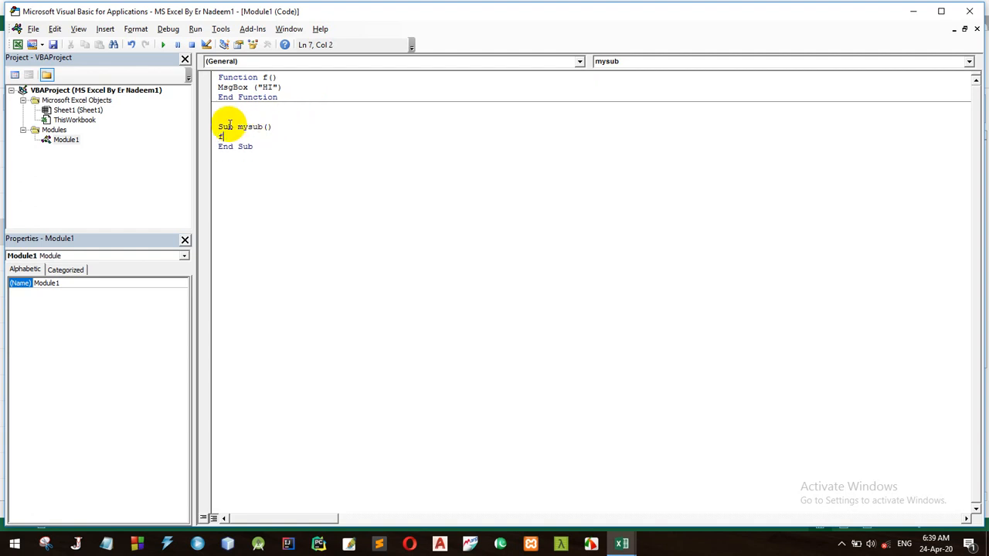
drag(218, 127, 270, 127)
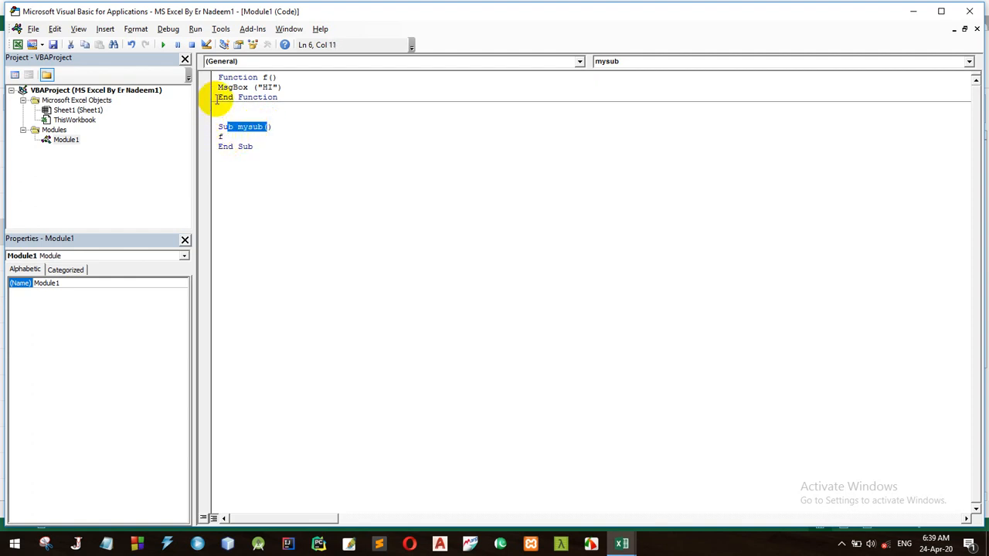
click(223, 137)
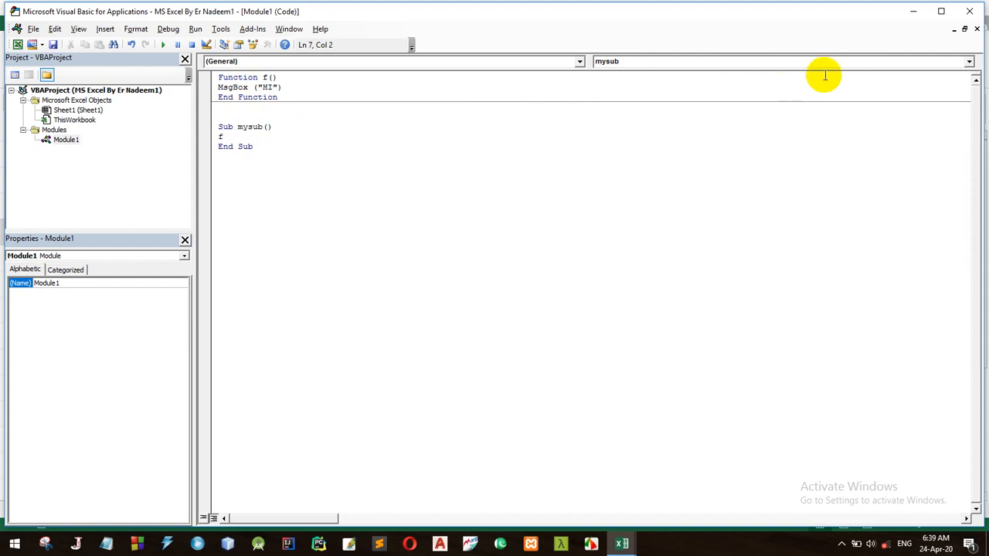
click(966, 11)
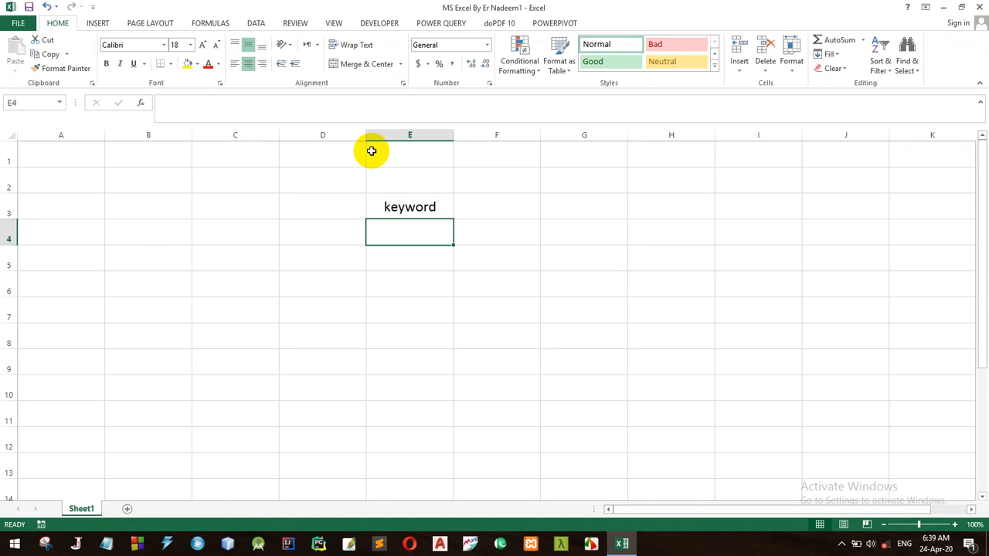
Step: Draw a rectangle shape about 1" high and 1.38" wide over column C, rows 3 to 5
click(97, 23)
click(193, 67)
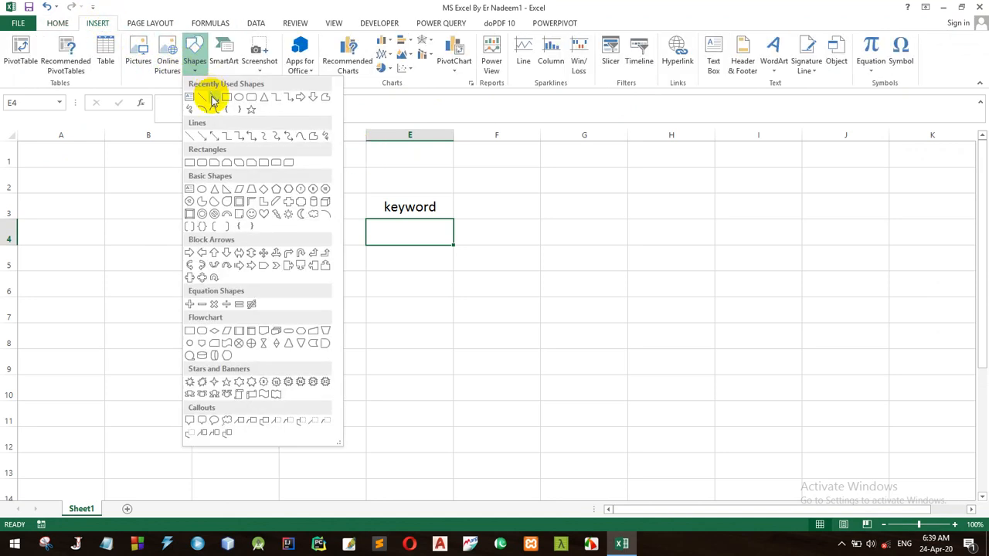
click(225, 95)
drag(185, 202, 268, 262)
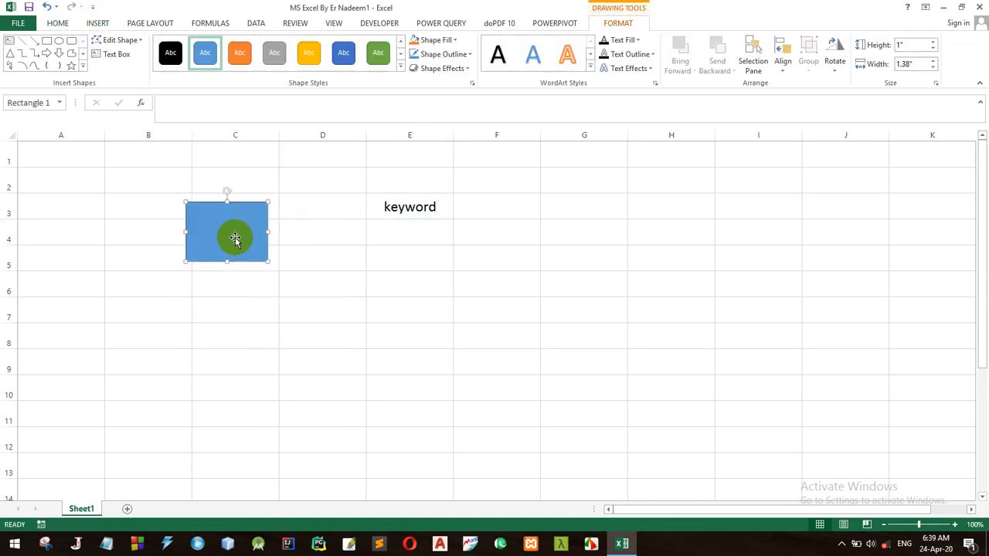
Step: Assign the mysub macro to the rectangle, run it from the shape and dismiss its message box
right_click(235, 237)
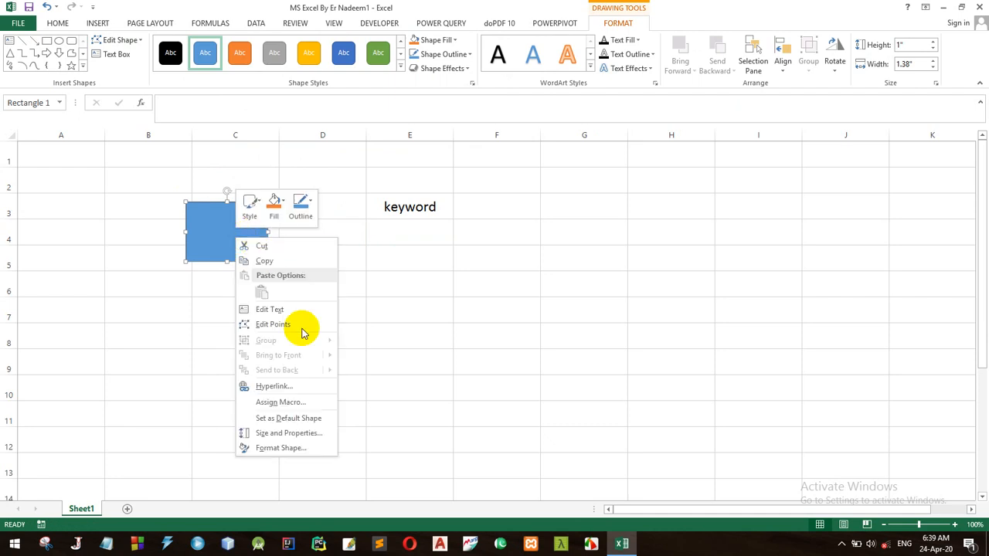
click(282, 402)
click(190, 334)
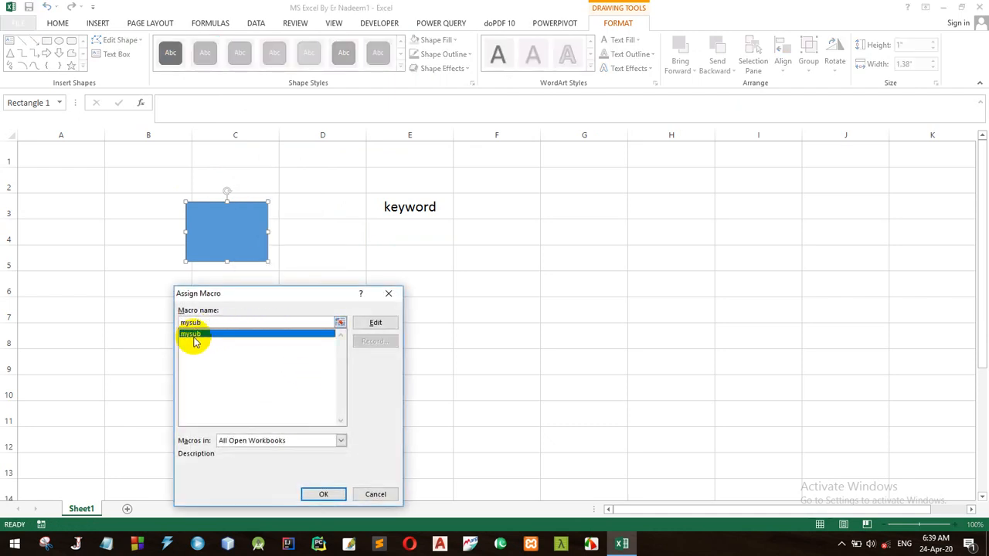
click(321, 495)
click(501, 363)
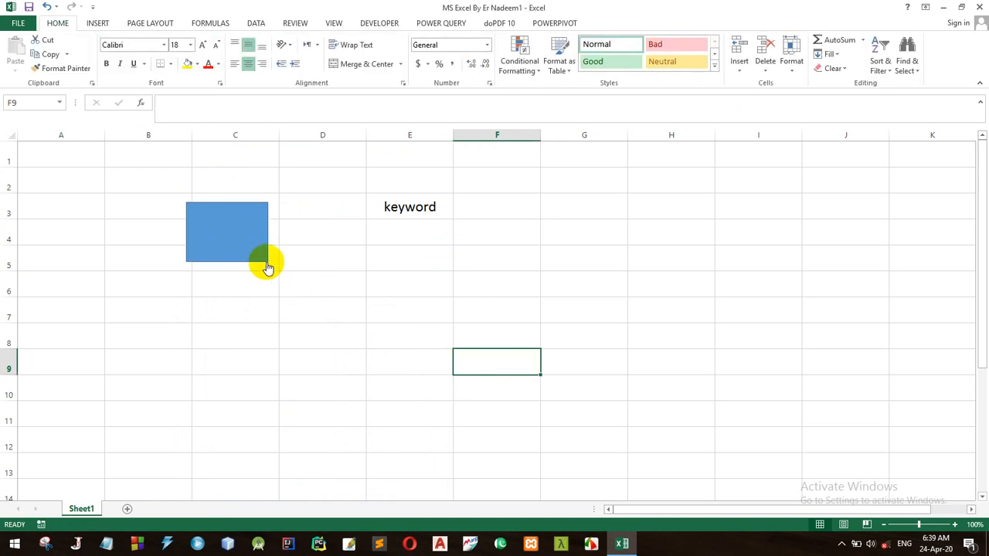
click(230, 245)
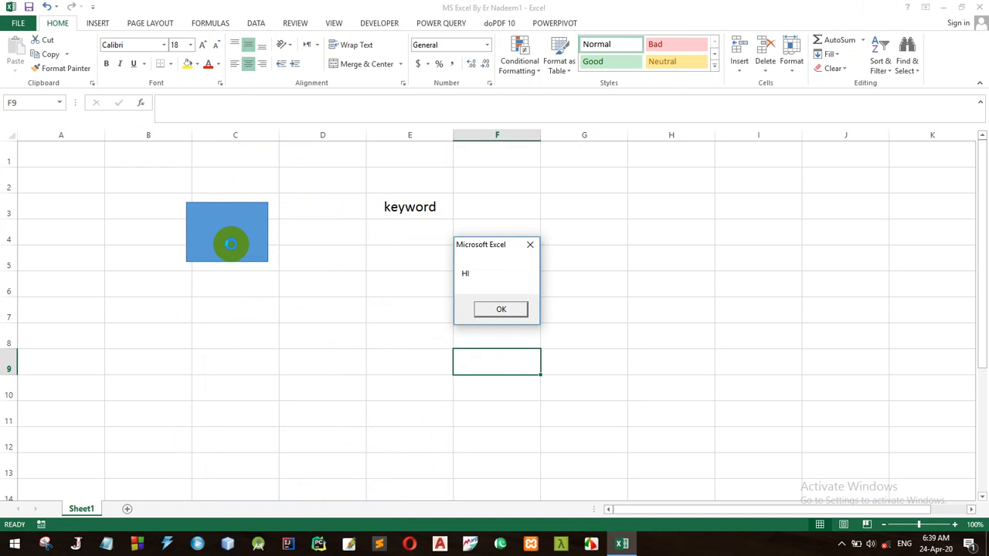
click(506, 309)
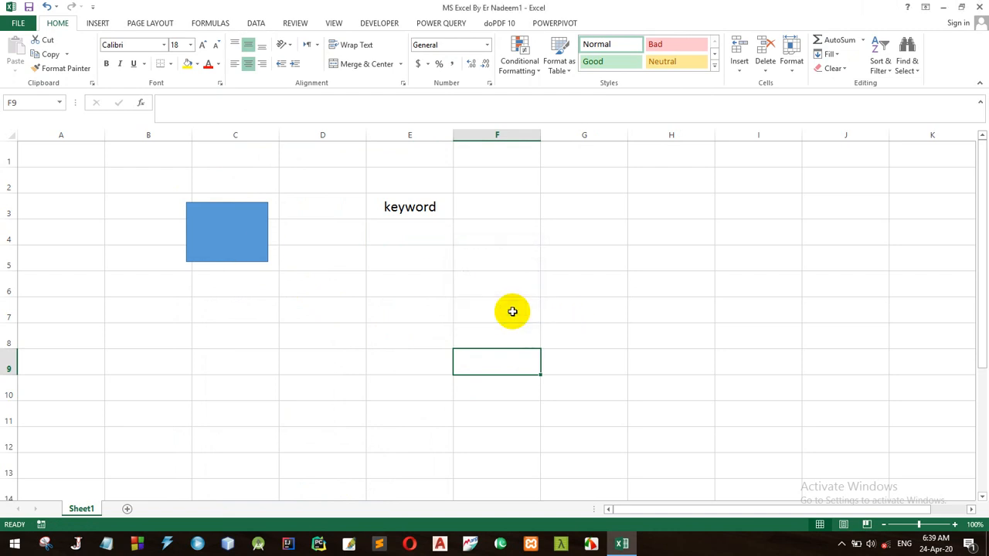
Step: Enter return value in cell D3 and arguments in cell F3, on either side of the keyword heading
click(423, 213)
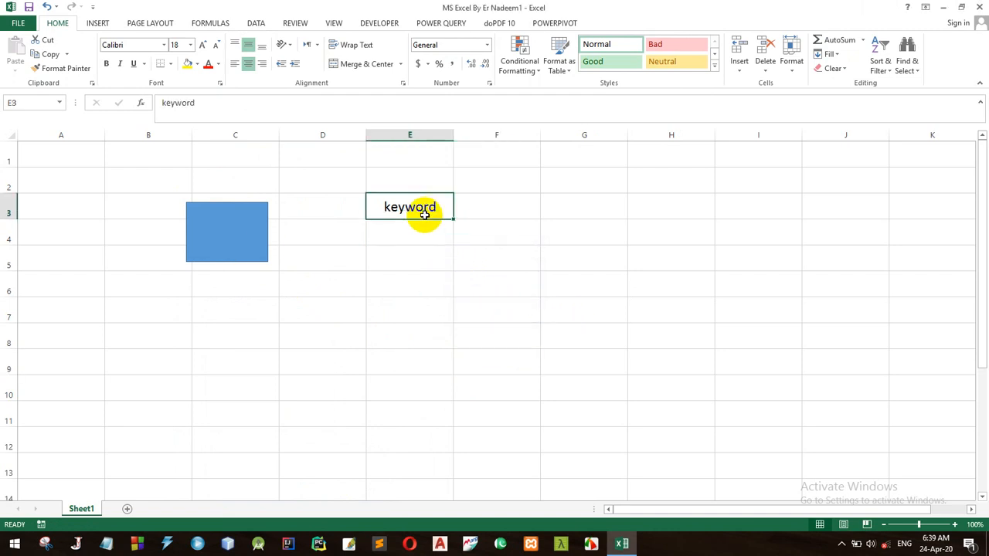
click(483, 209)
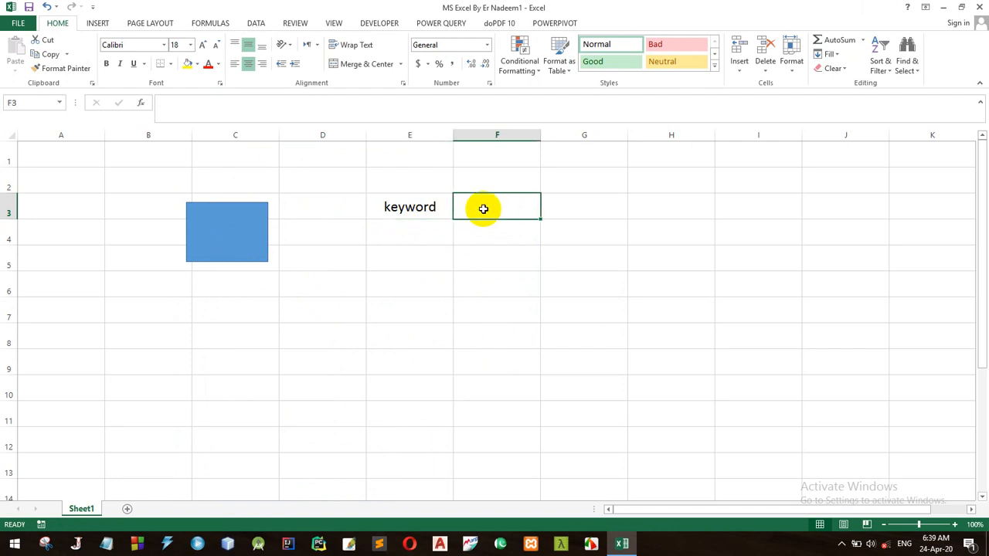
click(332, 207)
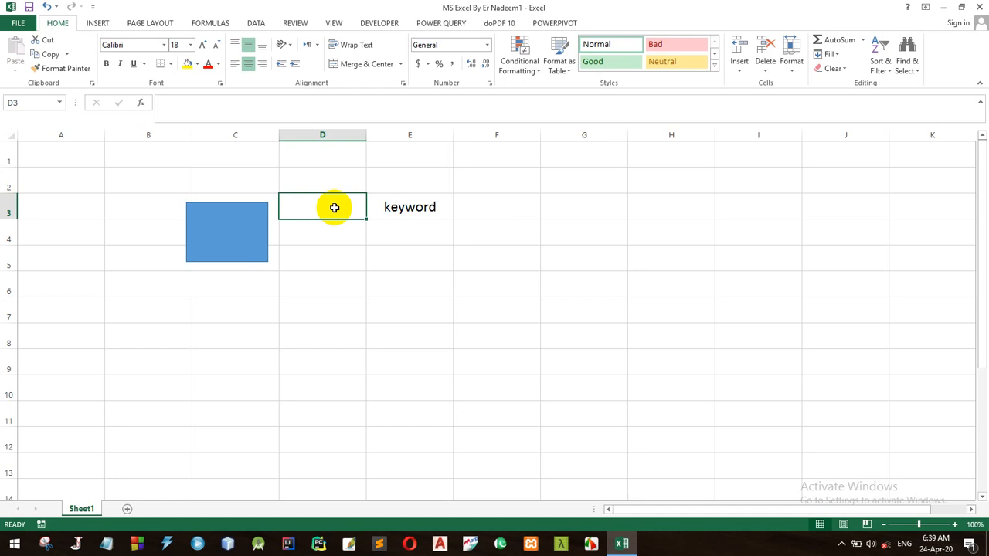
text(ret)
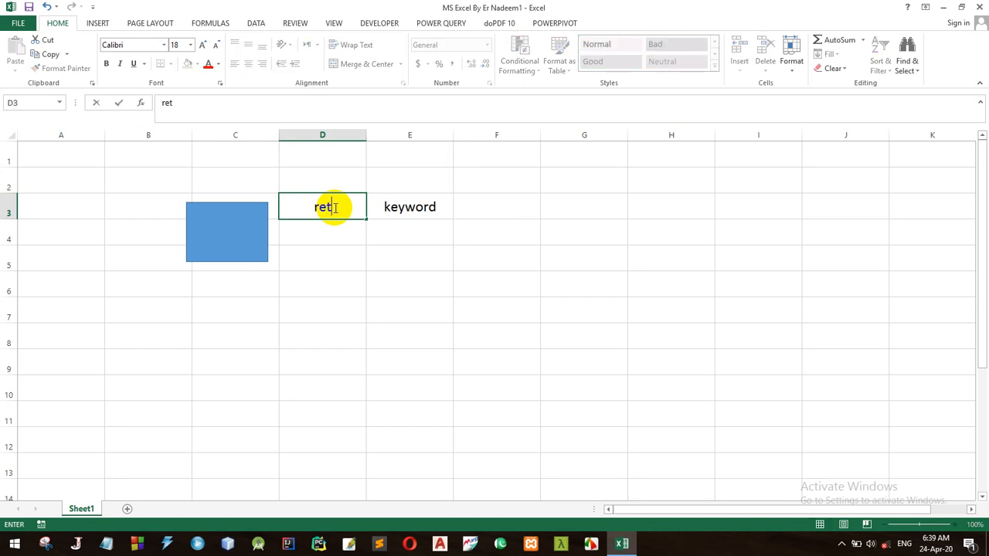
text(urn value)
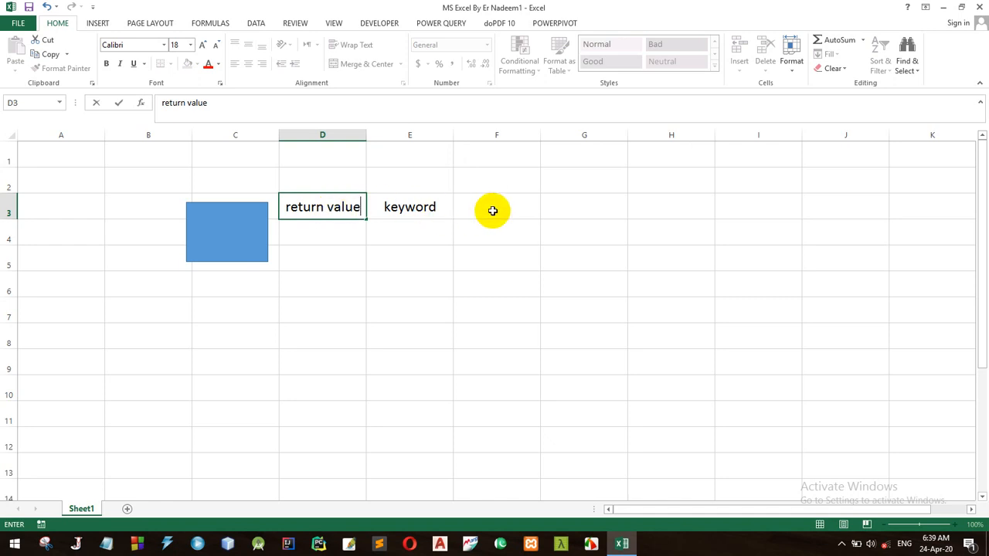
click(492, 207)
text(arguments)
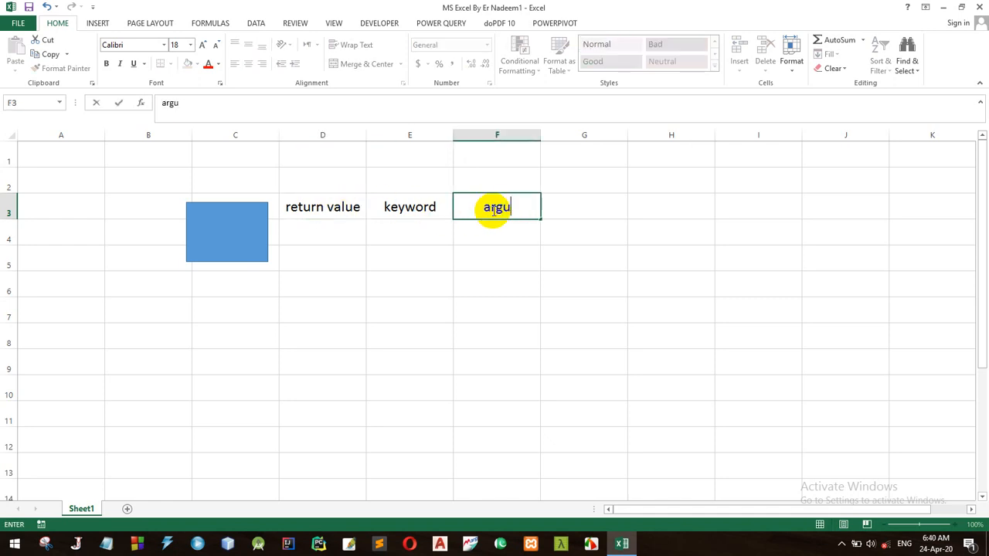
key(Return)
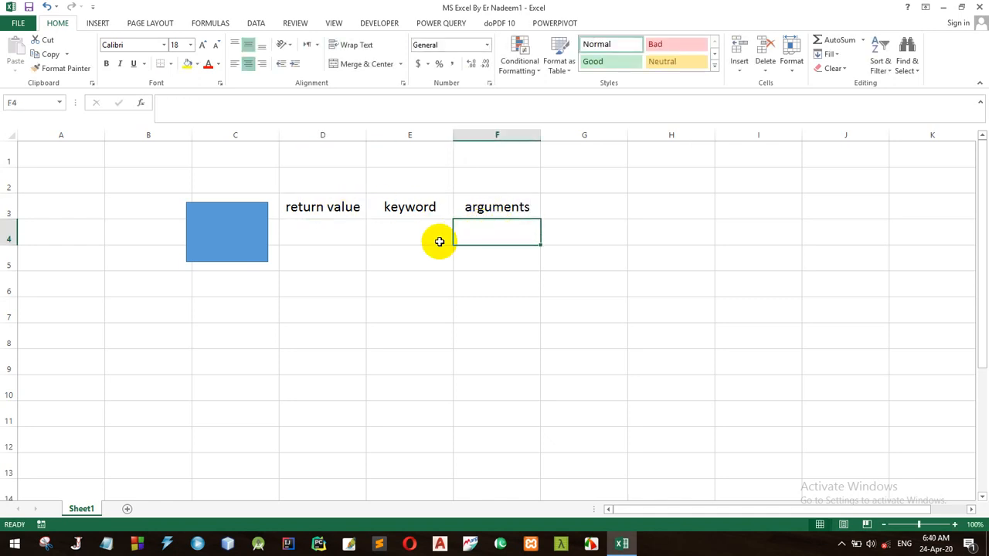
Step: List addition, add, sum, addition and summation in cells E5 to E9 under the keyword heading
click(404, 206)
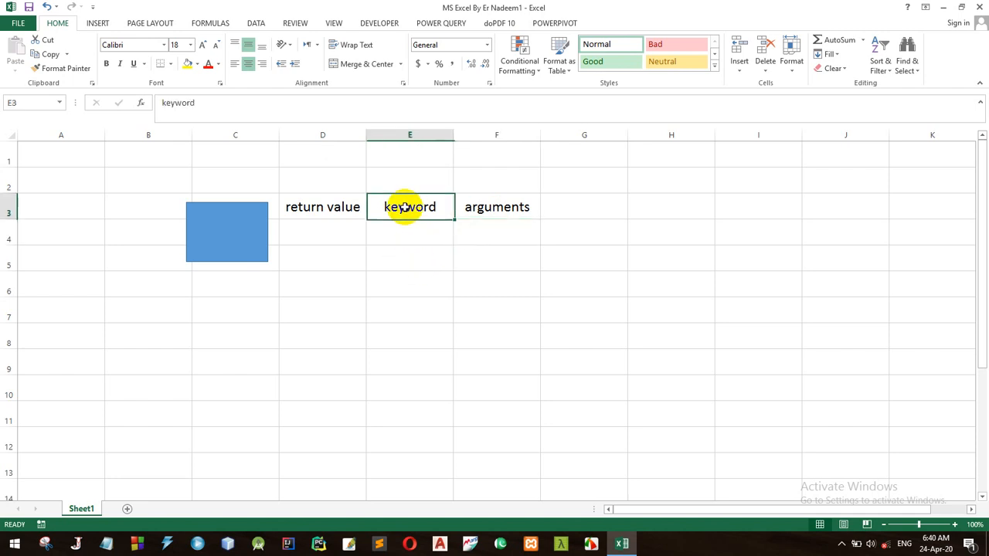
click(407, 258)
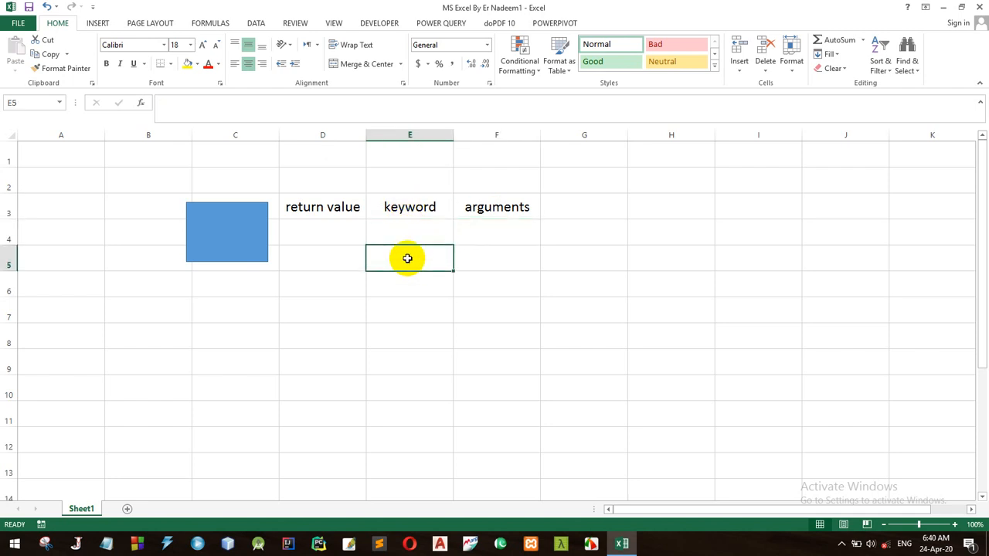
text(addition)
key(Return)
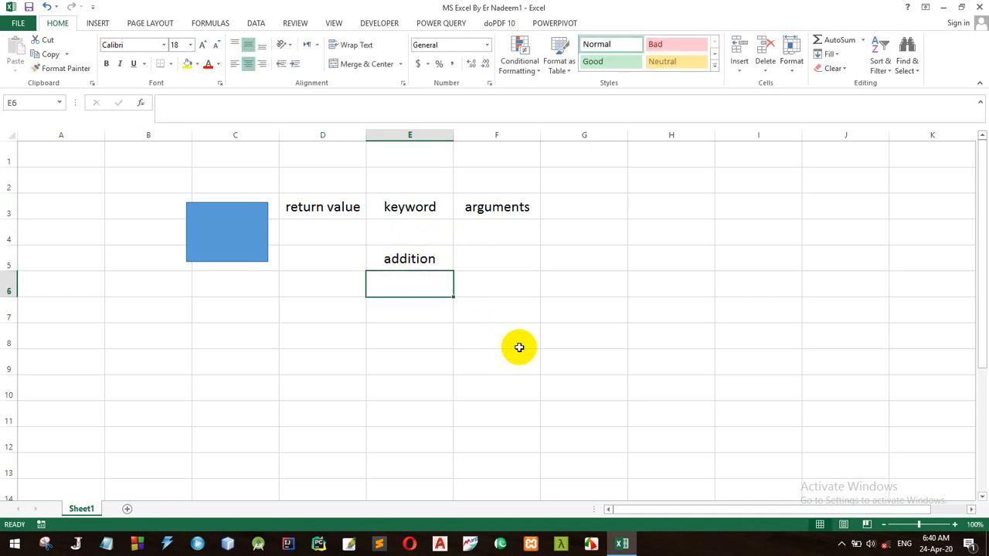
text(add)
key(BackSpace)
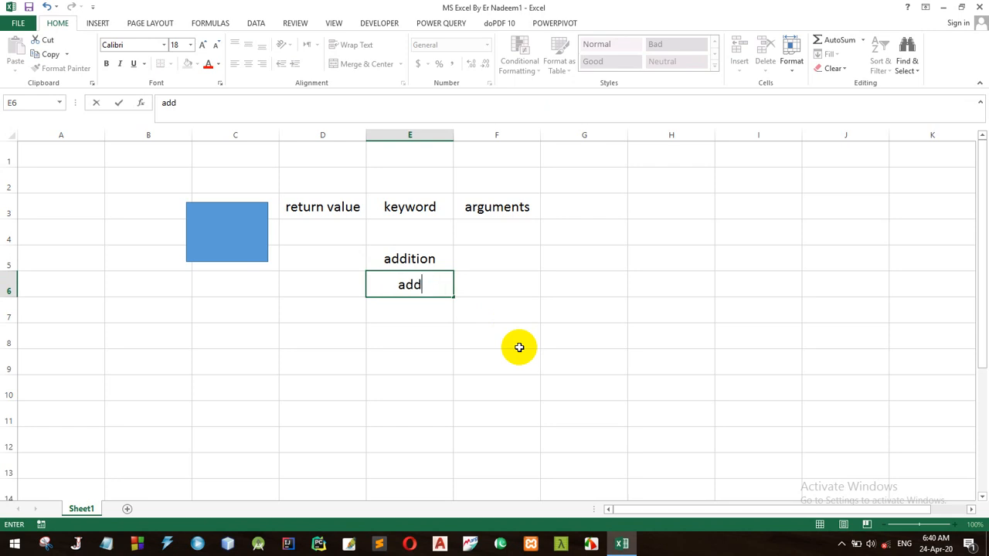
key(Return)
text(sum)
key(Return)
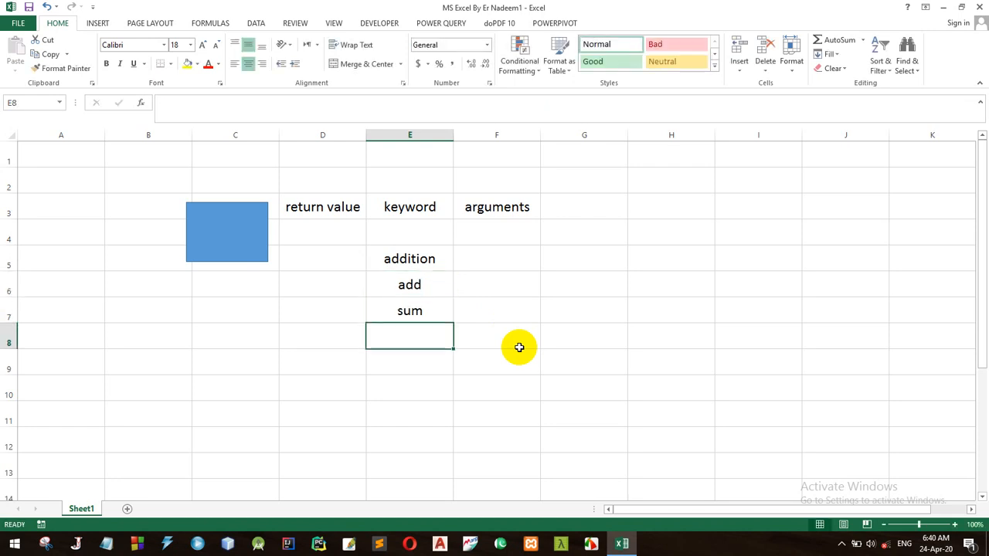
text(addition)
key(Return)
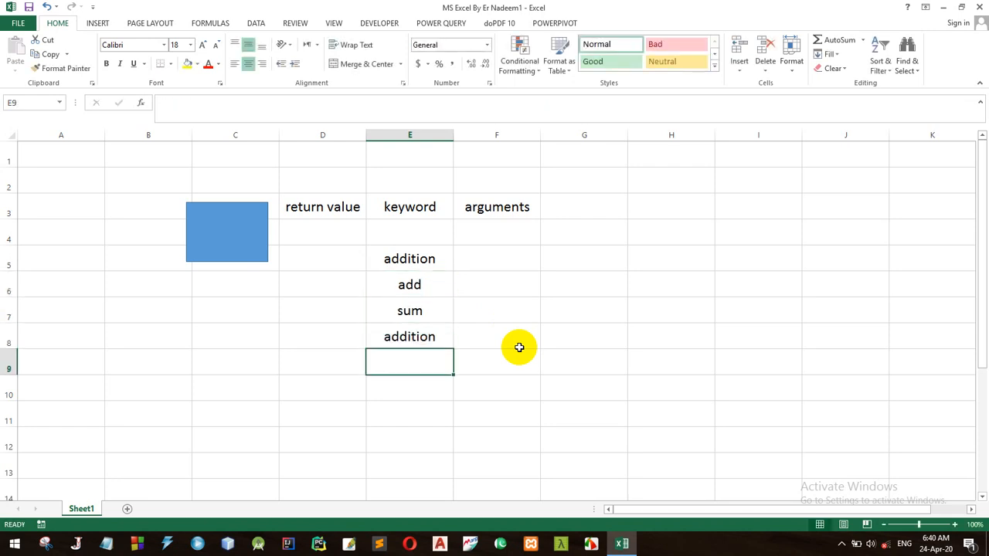
text(summation)
key(Return)
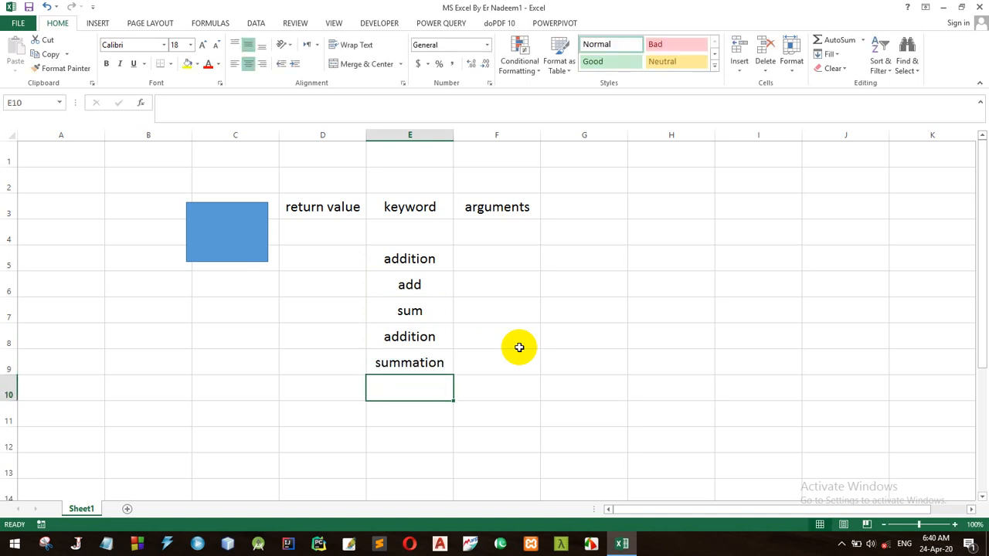
Step: Add plus in cell E10 and go through each keyword listed in cells E5 to E10
text(plus)
key(Return)
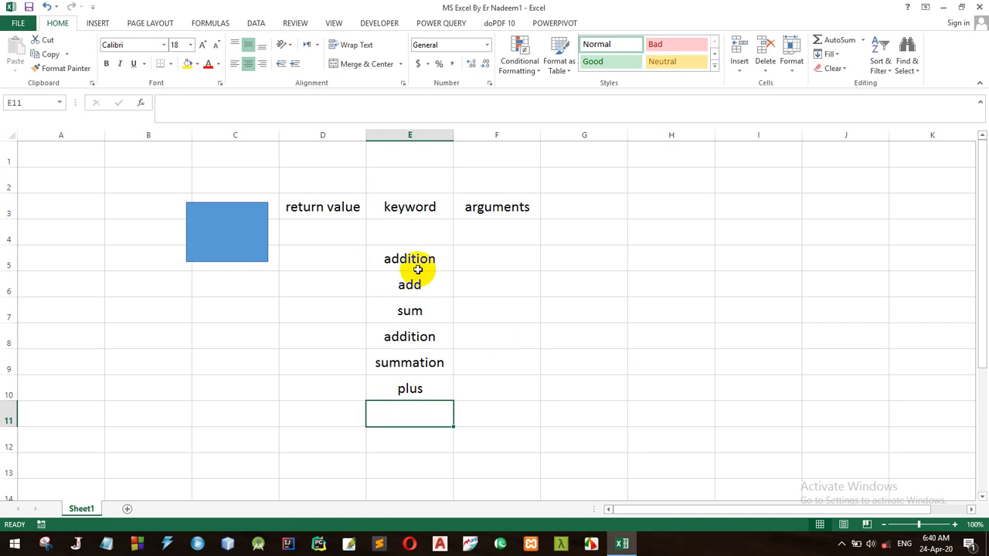
drag(415, 262, 409, 389)
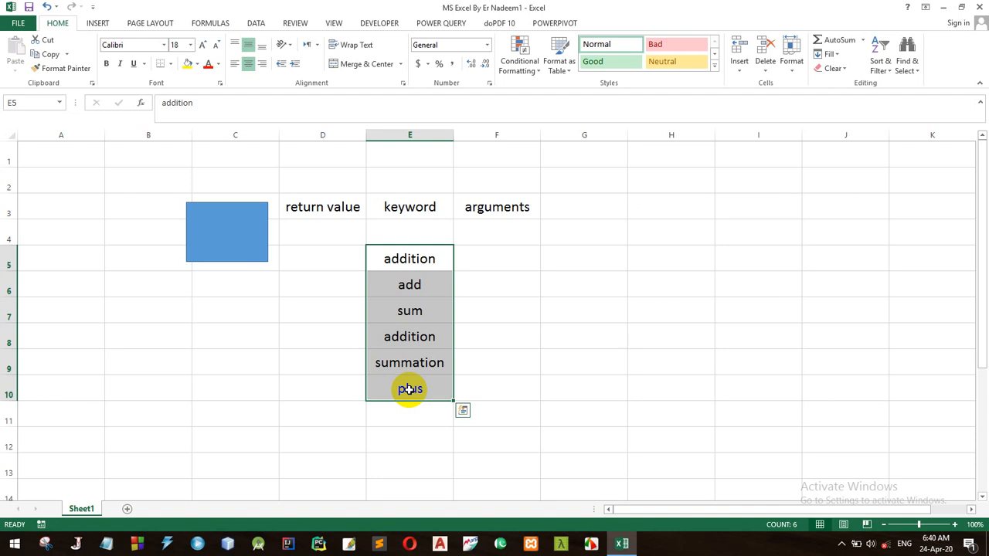
click(397, 259)
click(399, 287)
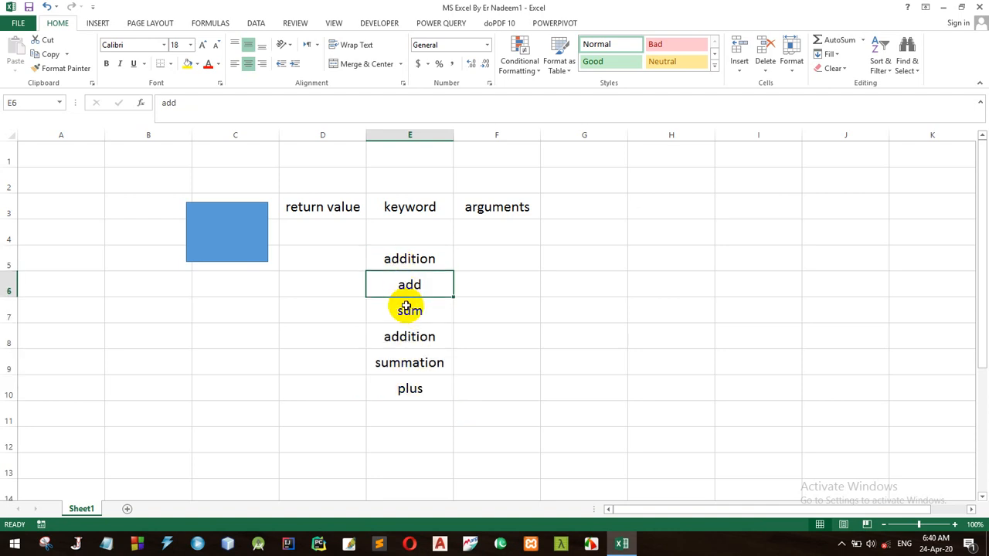
click(408, 313)
click(412, 335)
click(413, 360)
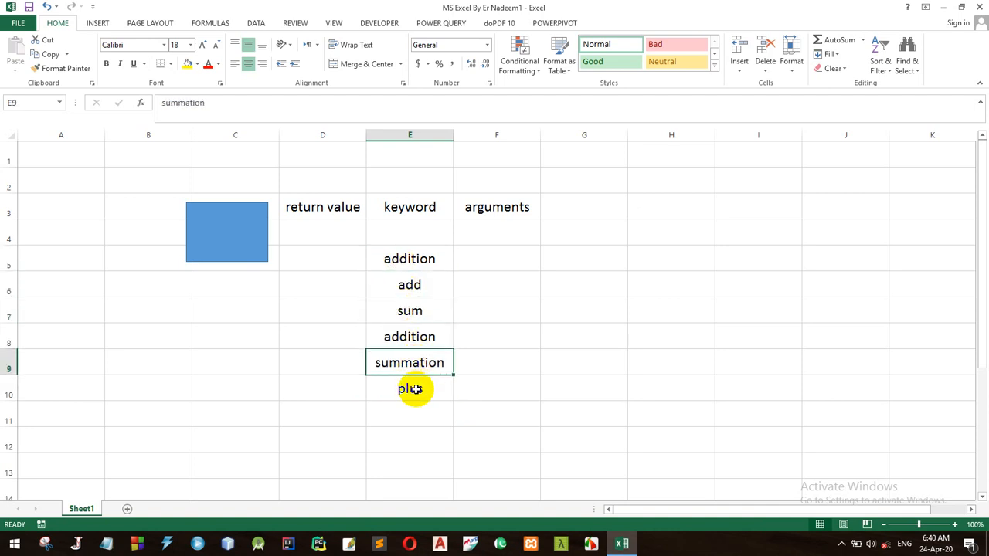
click(415, 390)
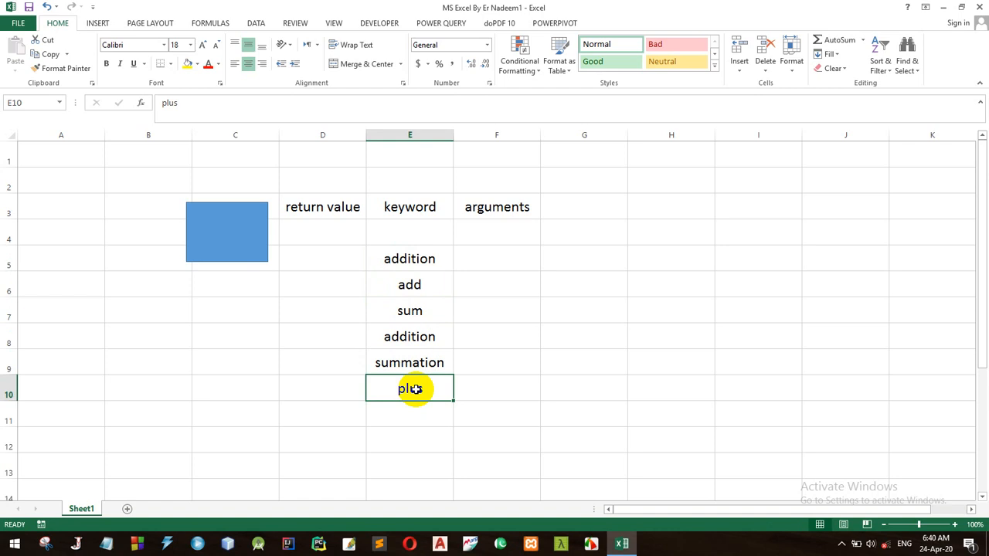
click(407, 312)
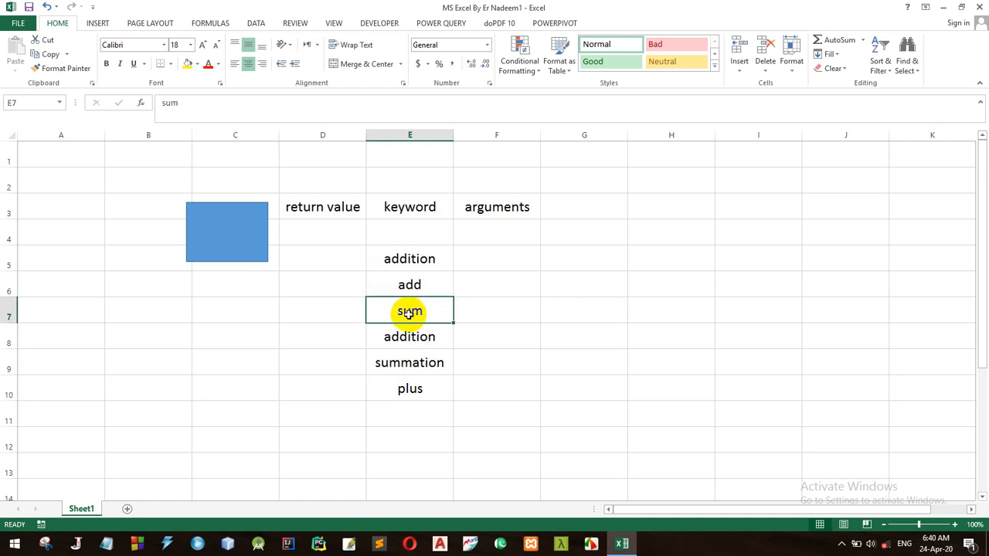
Step: Clear the keywords in cells E5 to E6 and E8 to E10, leaving only sum in the list
drag(410, 260, 413, 284)
key(Delete)
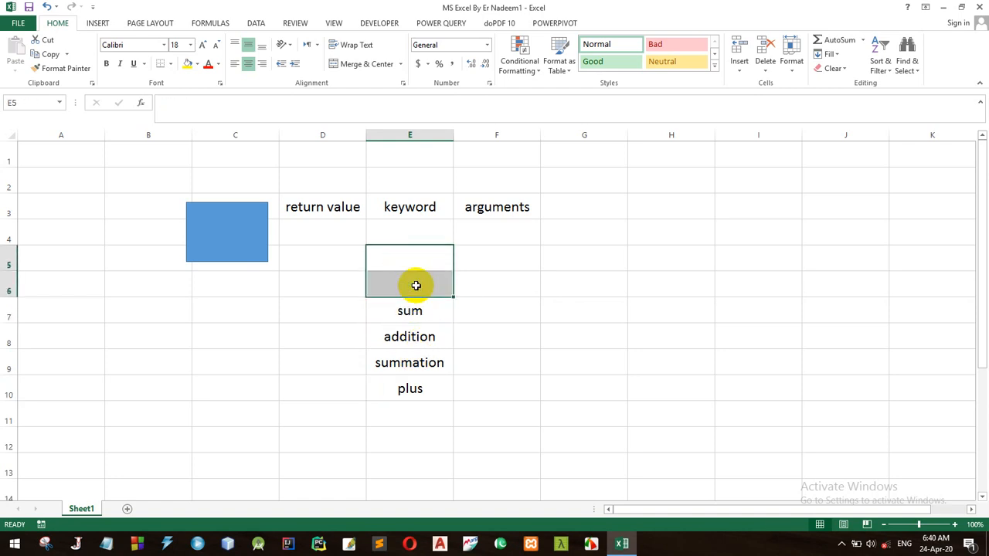
drag(409, 335, 408, 391)
key(Delete)
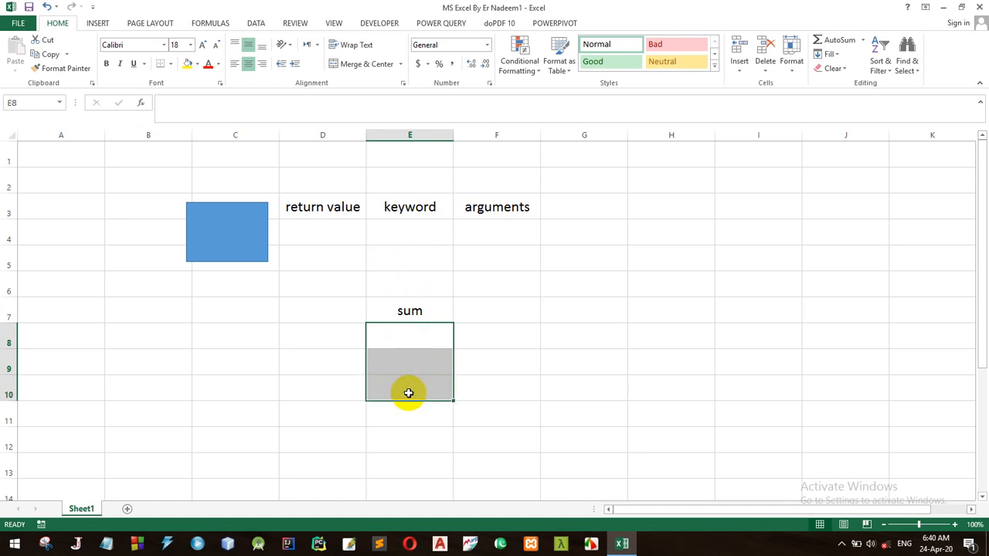
click(492, 384)
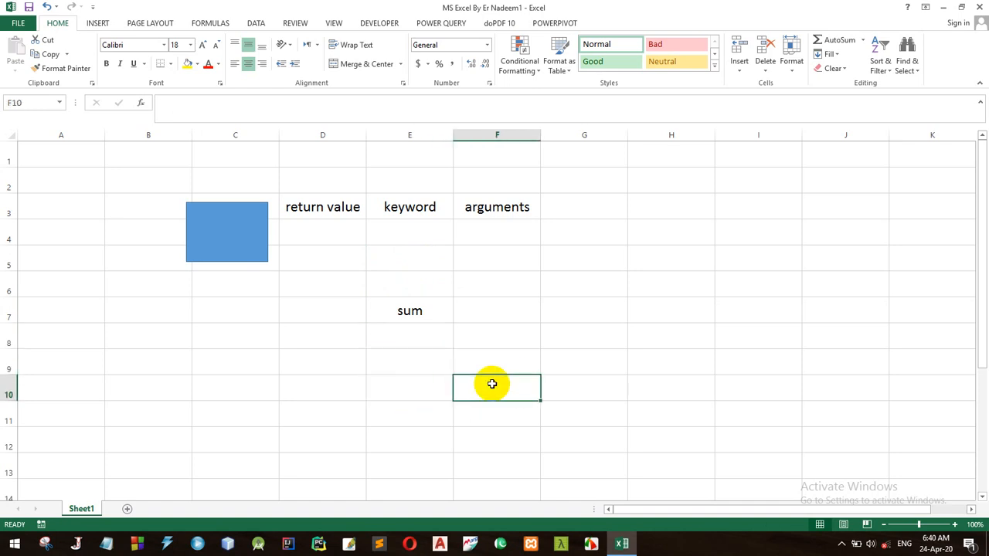
Step: Enter inputs in cell F7, beside the sum keyword and under the arguments heading
click(399, 311)
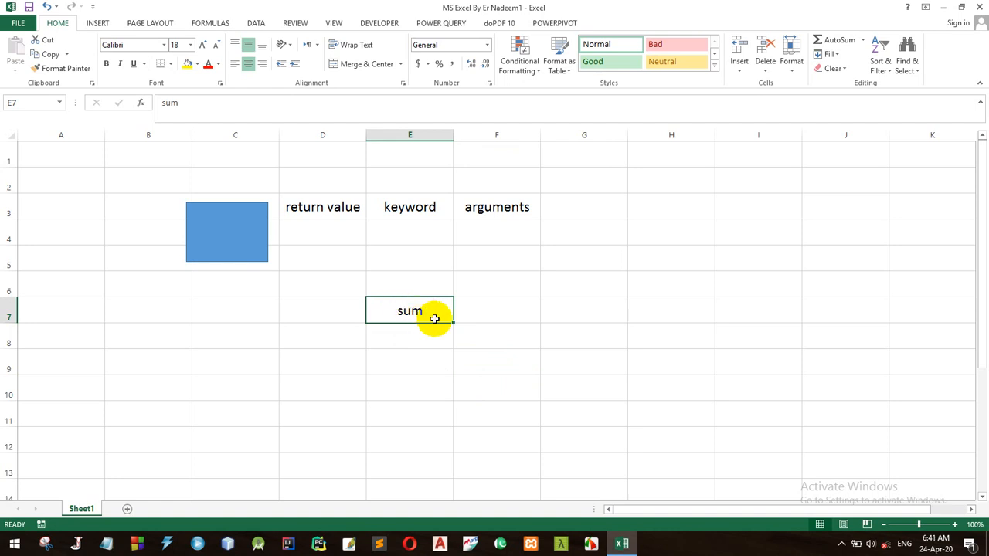
click(467, 311)
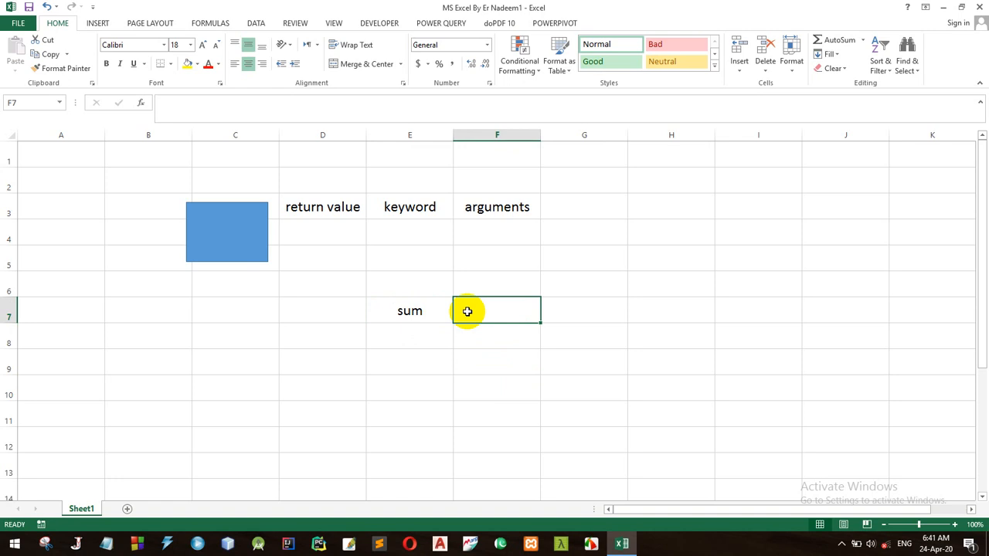
text(inputs)
key(Return)
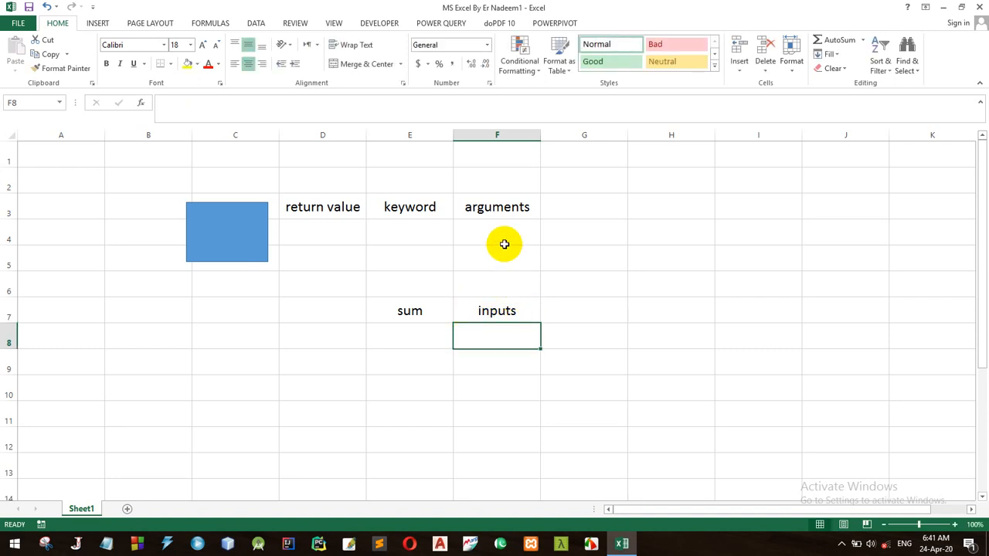
Step: Extend the text in cell F7 to inputs(seperateed by coma)
click(521, 310)
double_click(522, 310)
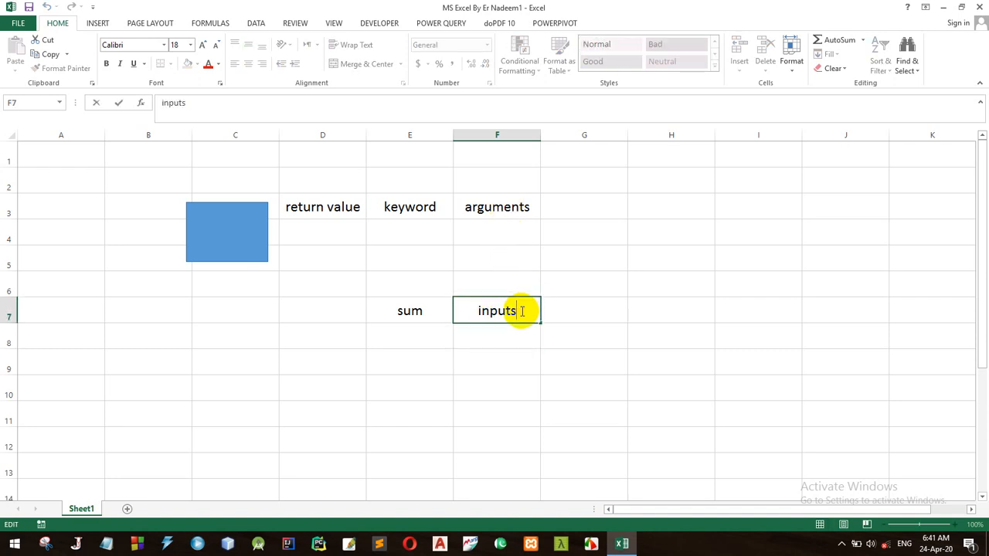
text(()
text(om)
key(BackSpace)
key(BackSpace)
text(seper)
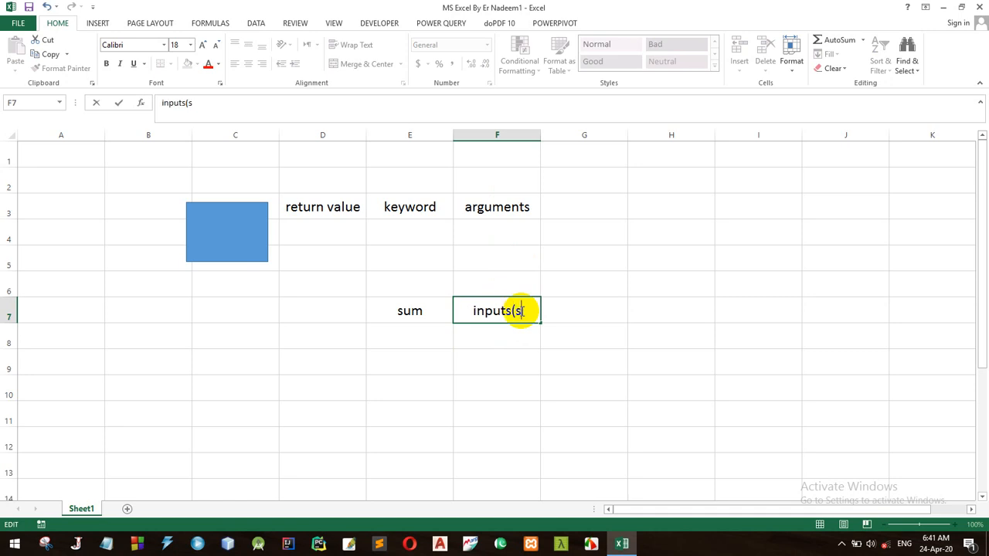
text(atee)
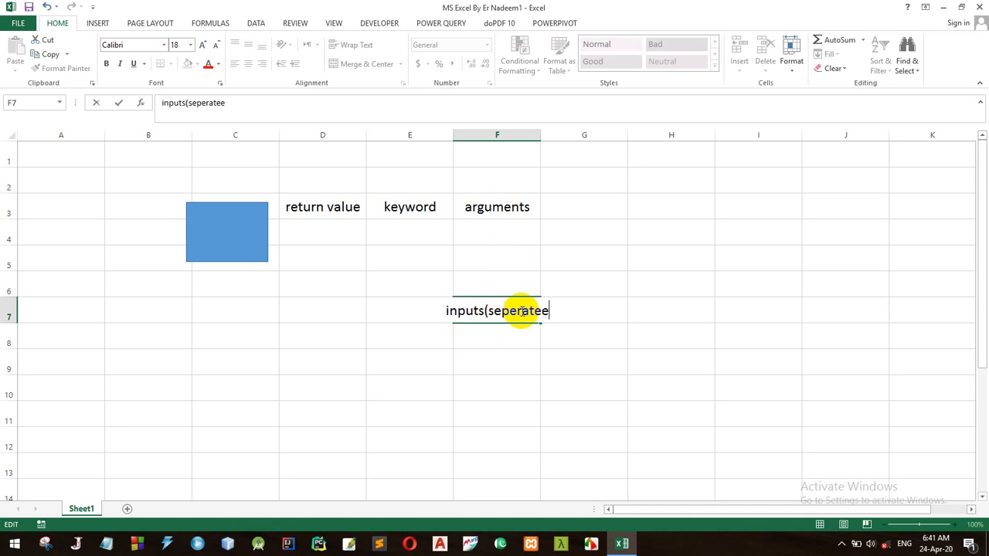
text(d by coma)
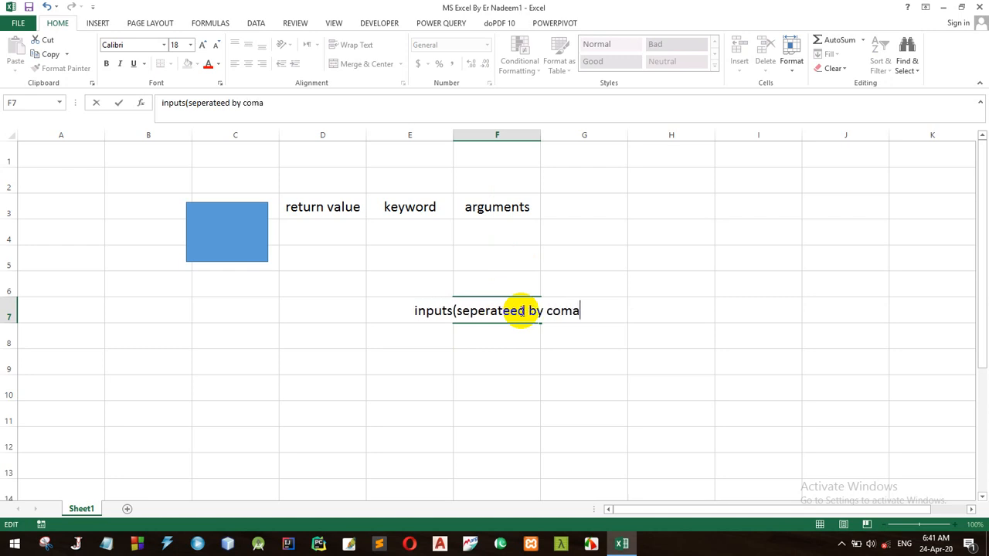
text())
key(Return)
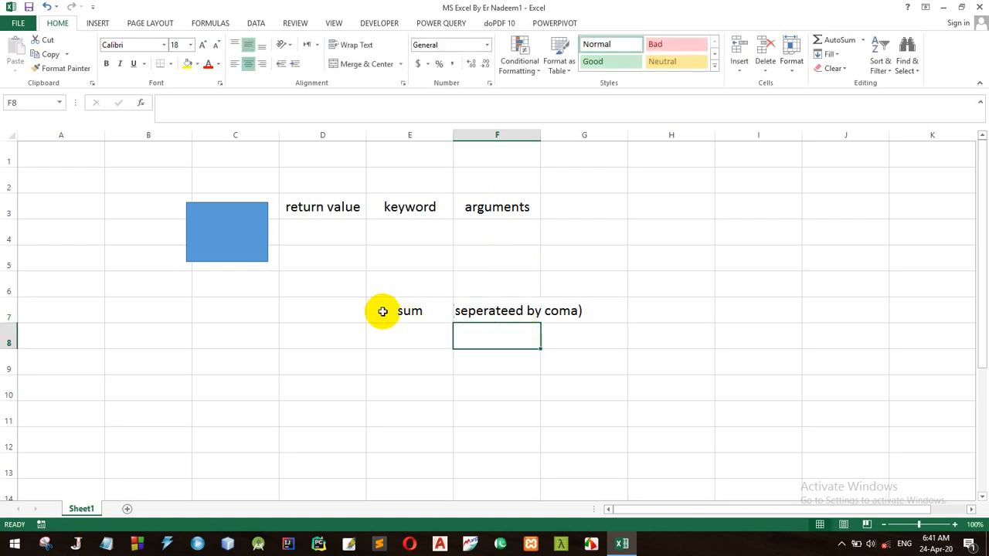
Step: Enter result in cell D7, beside the sum keyword and under the return value heading
click(353, 307)
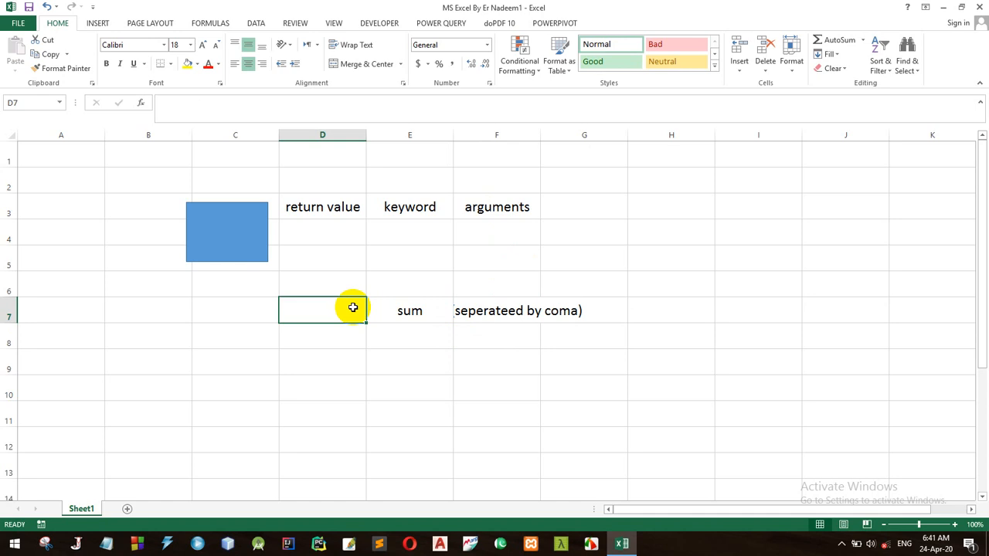
text(retu)
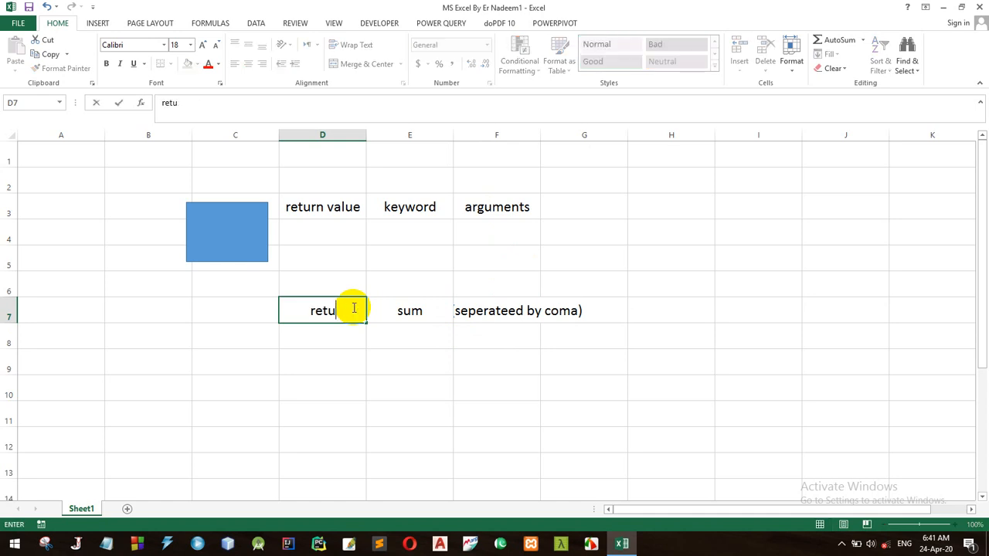
text(st)
key(BackSpace)
key(BackSpace)
key(BackSpace)
key(BackSpace)
text(sult)
key(Return)
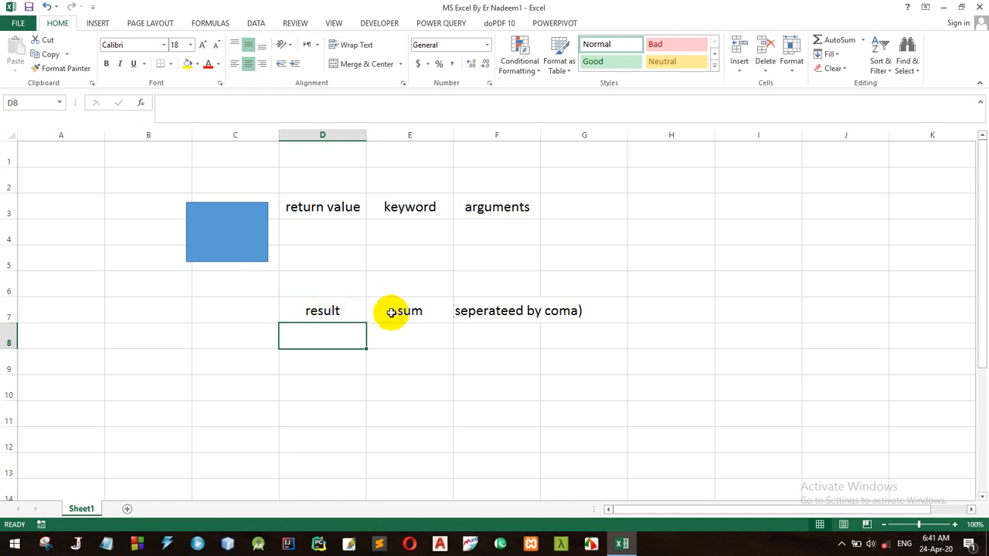
Step: Put an equals sign in front of sum in cell E7 and remove it again
double_click(383, 313)
text(=)
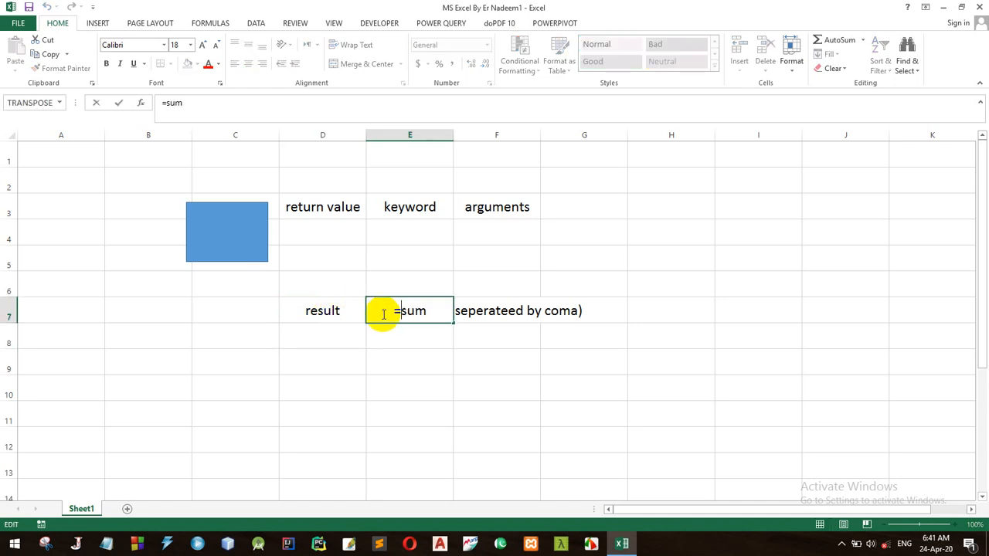
key(BackSpace)
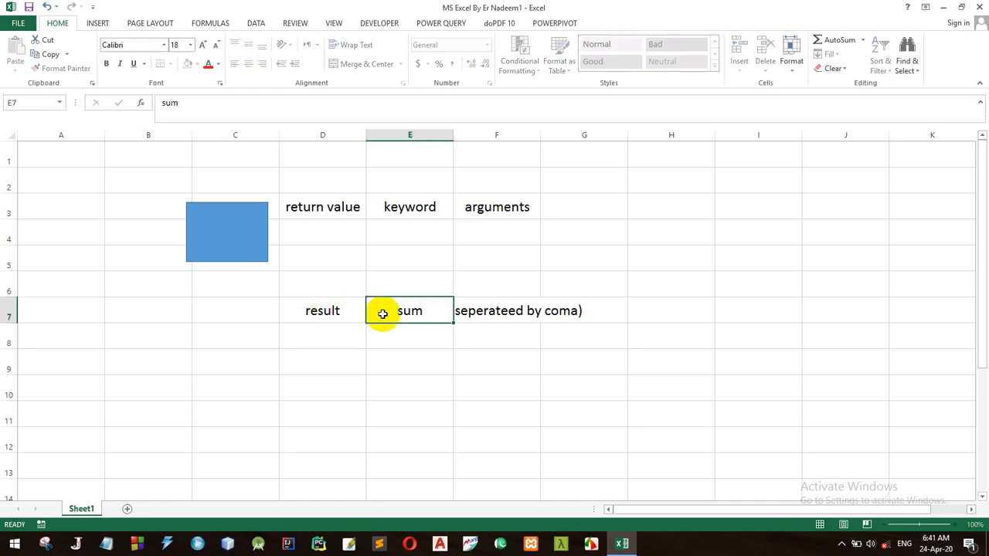
key(Return)
click(491, 412)
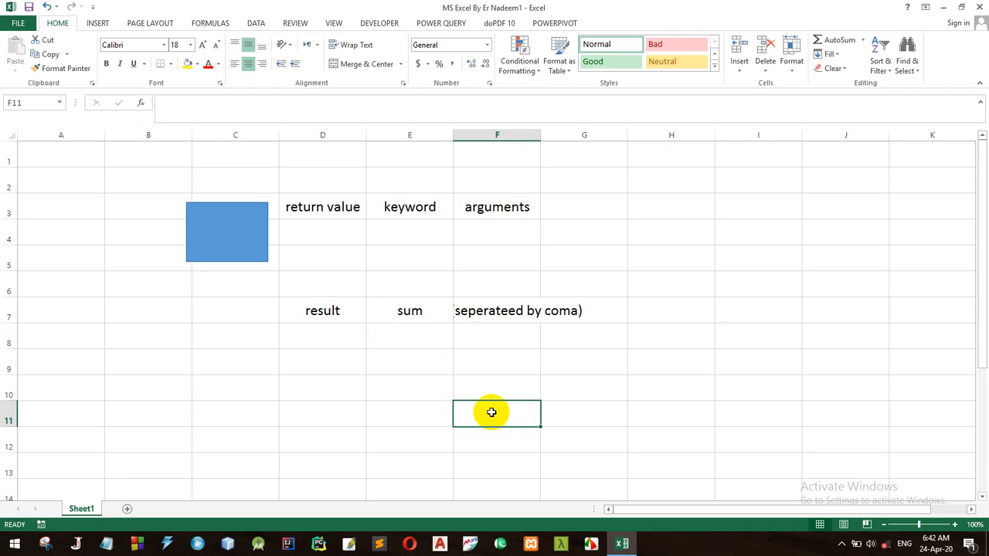
click(409, 199)
drag(409, 181, 408, 398)
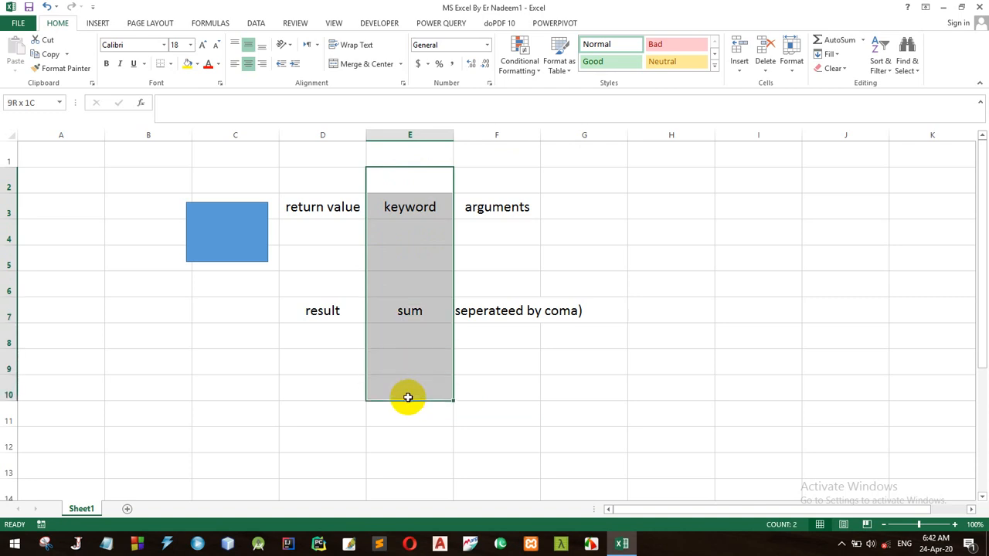
drag(408, 397, 406, 397)
click(496, 209)
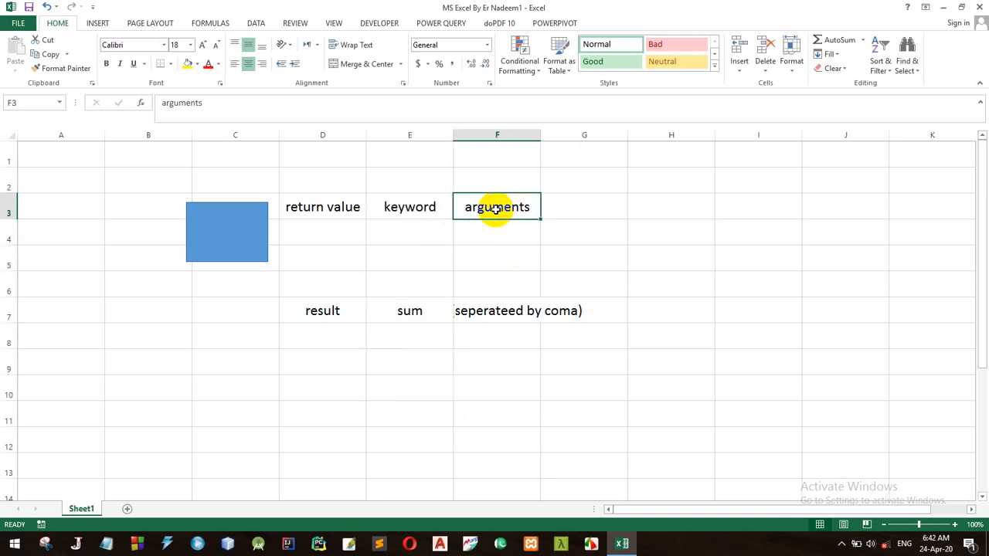
Step: List the argument types noarguments in cell H3 and specific no of args in cell H4
click(659, 206)
text(noarguments)
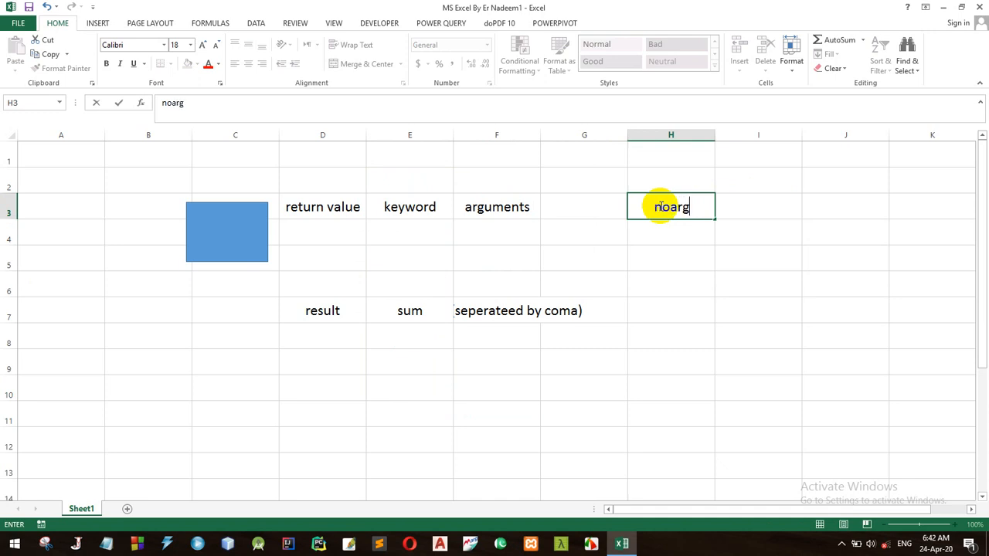
key(ctrl+Return)
key(Return)
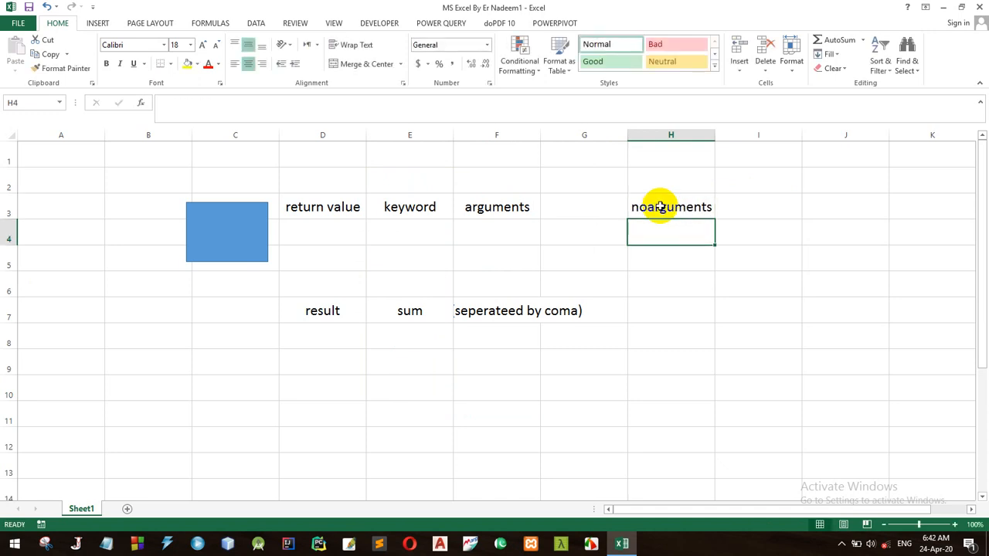
text(spec)
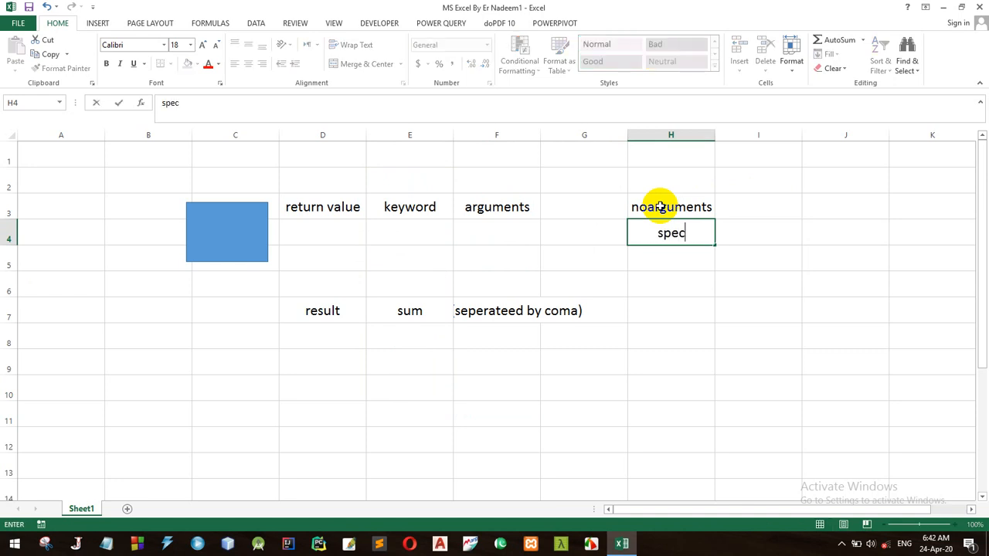
text(ific no o)
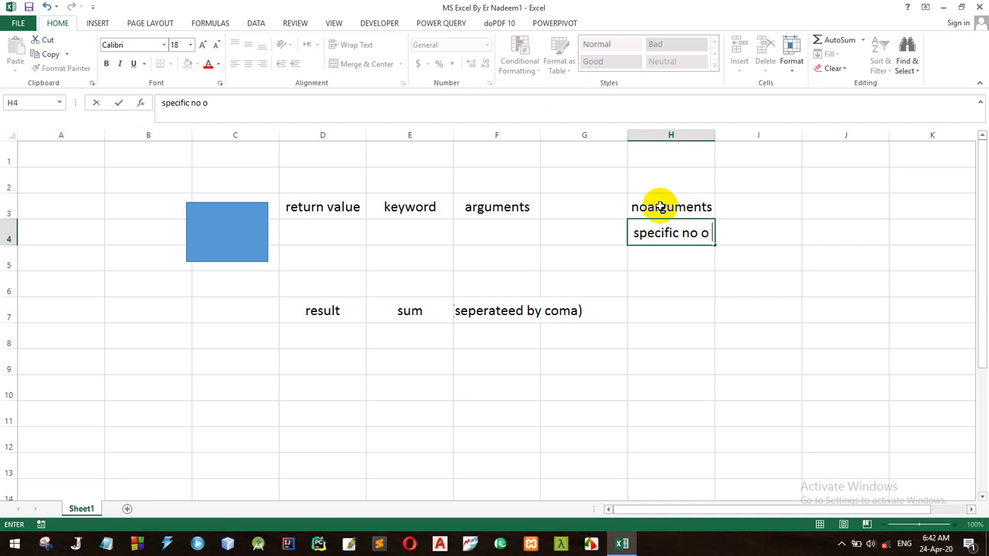
text(f args)
key(Return)
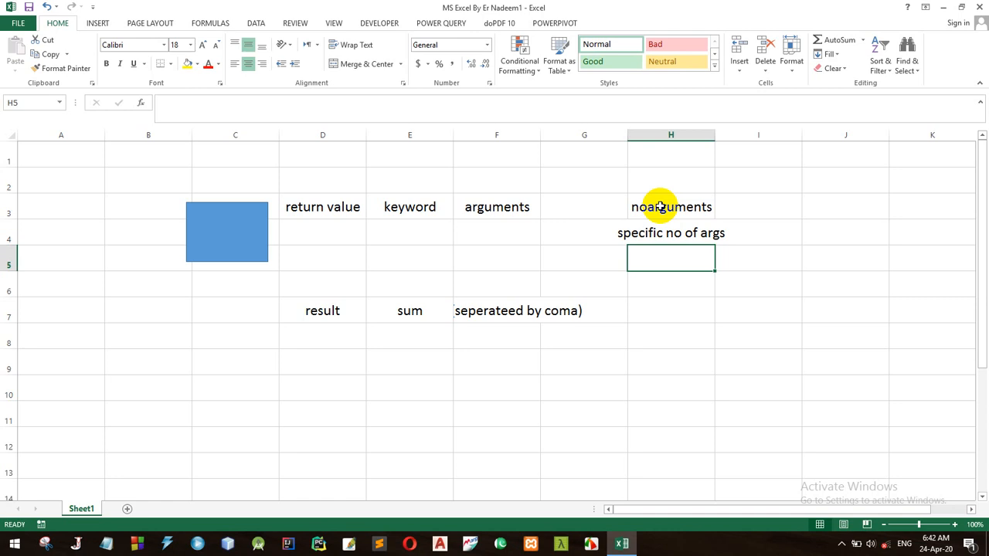
Step: Enter mandatory in cell I4 and optional in cell J4, beside the specific no of args entry
click(762, 240)
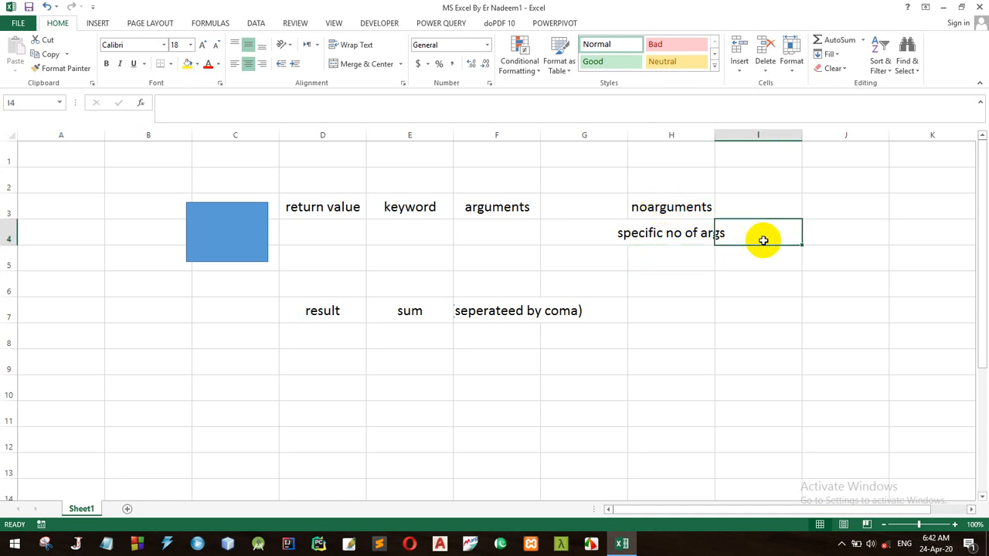
text(mando)
key(BackSpace)
text(atory)
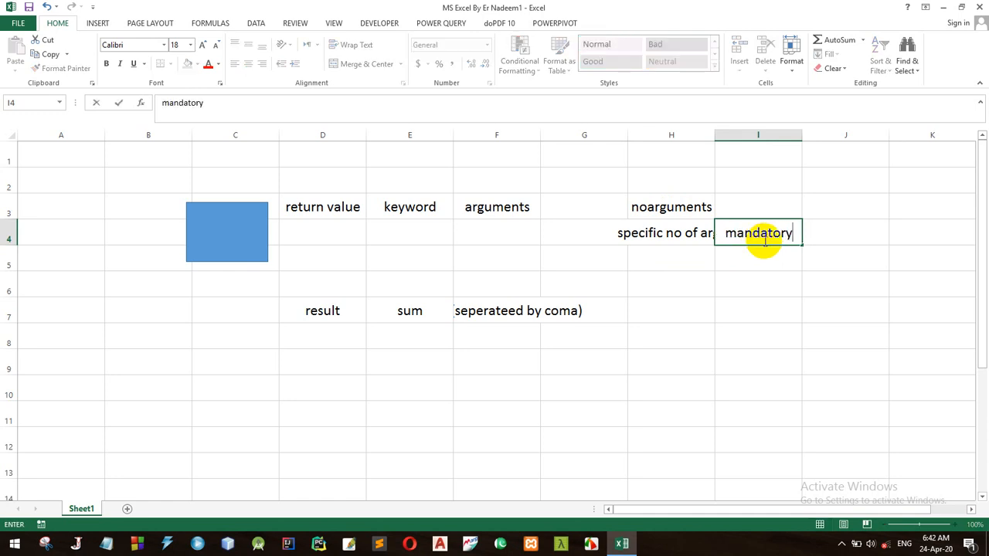
key(Tab)
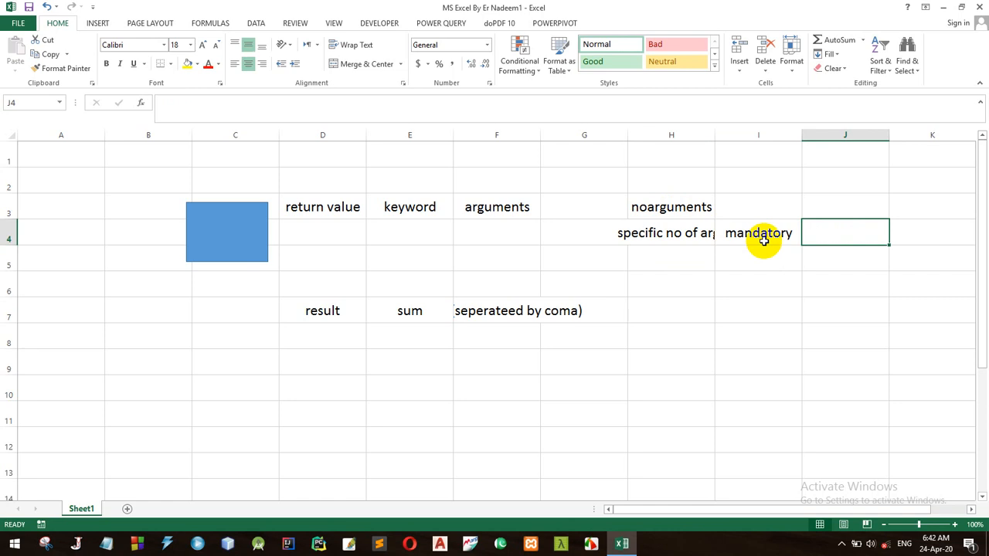
text(optional)
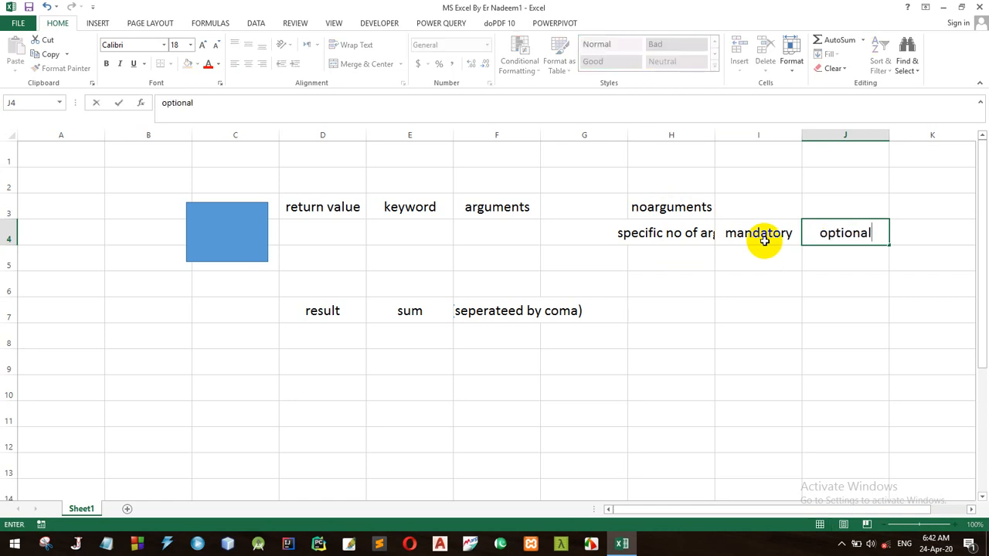
key(Return)
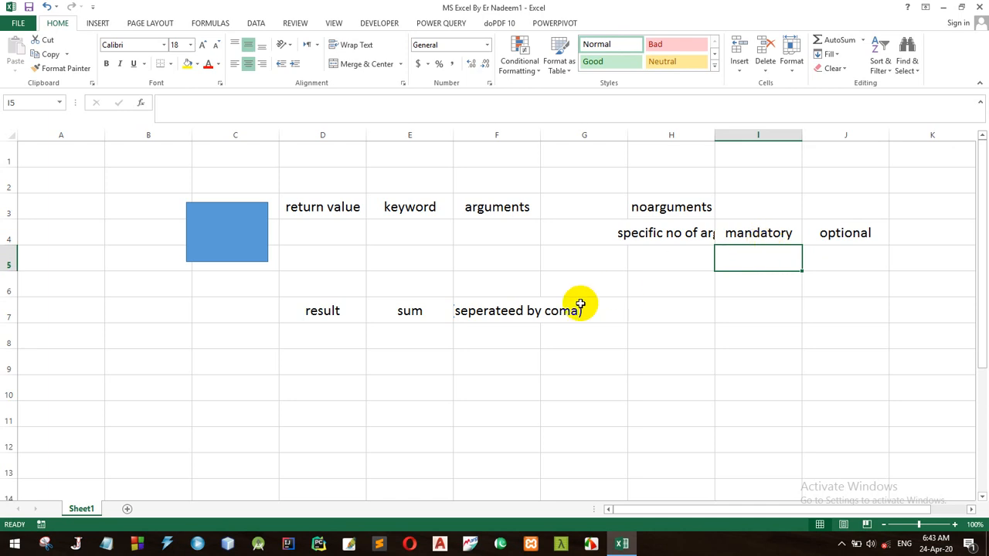
Step: Enter ranges in cell H5, below the specific no of args entry
click(657, 256)
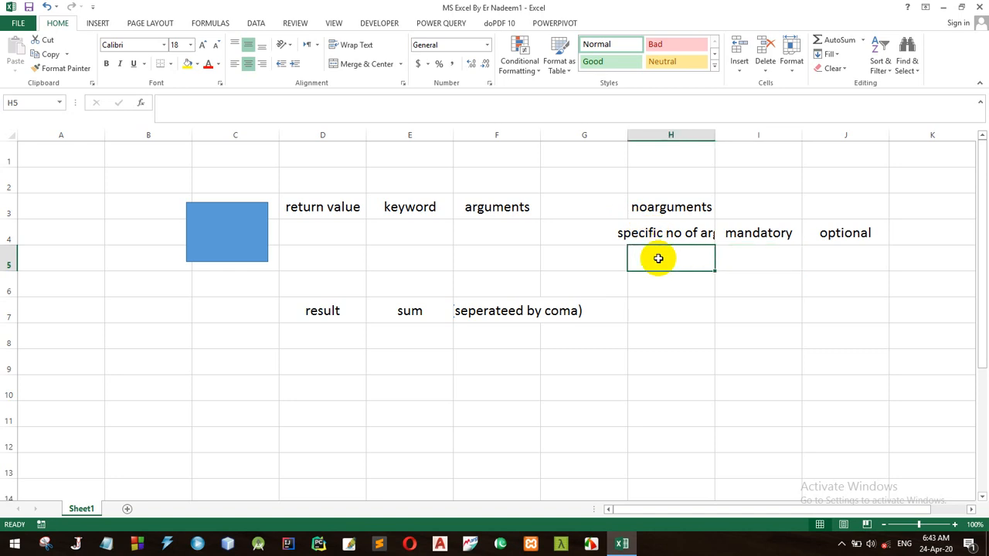
text(ranges)
key(Return)
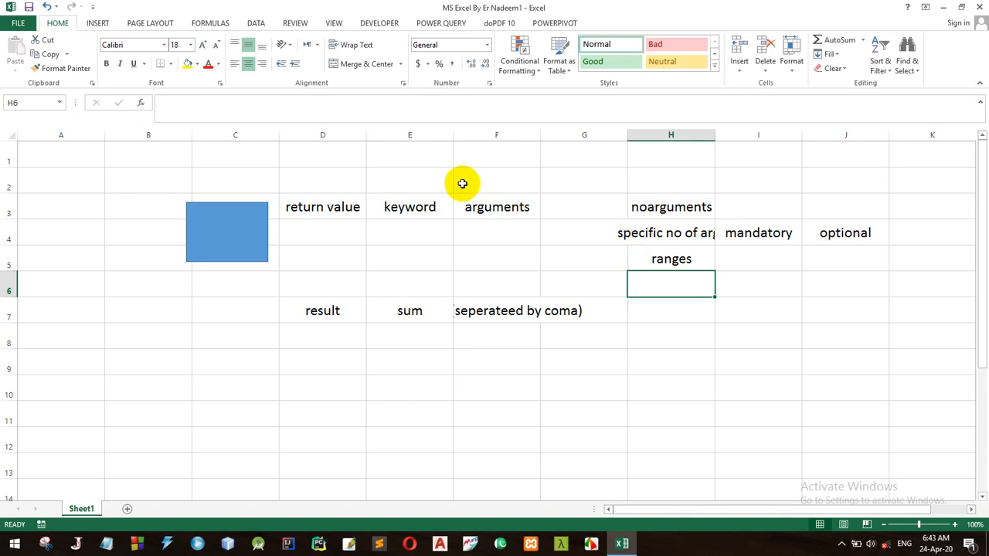
click(416, 210)
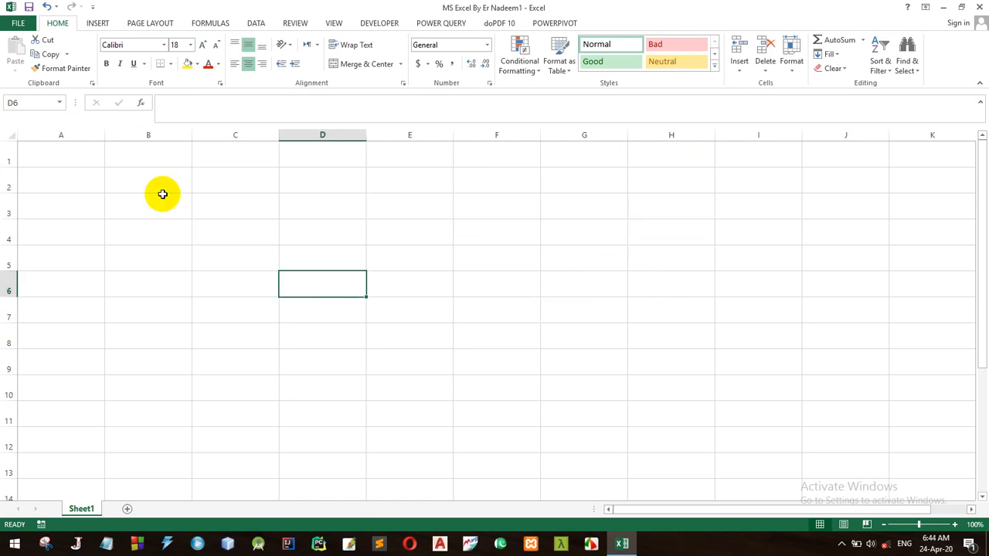
Step: Enter the formula =TRUE() without arguments in cell A1
click(136, 188)
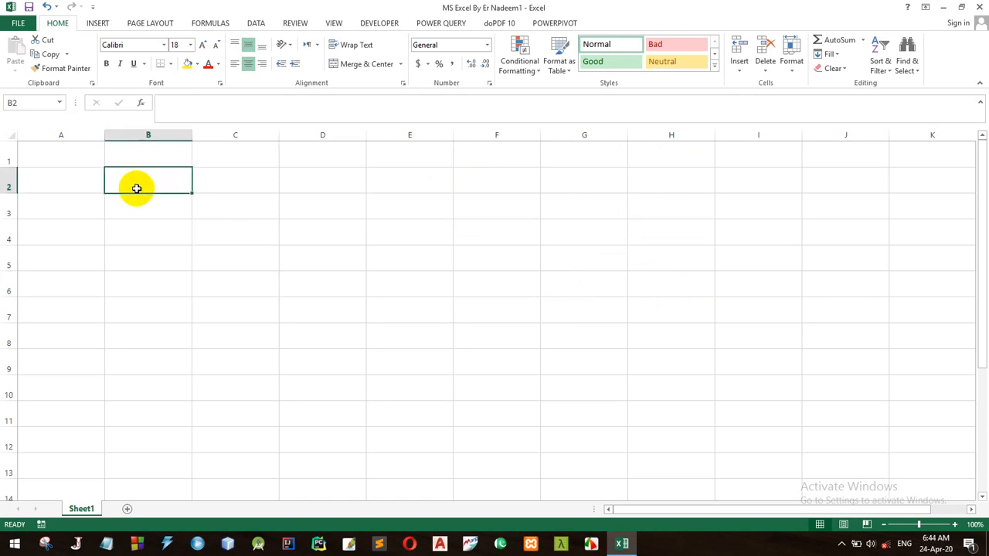
click(60, 160)
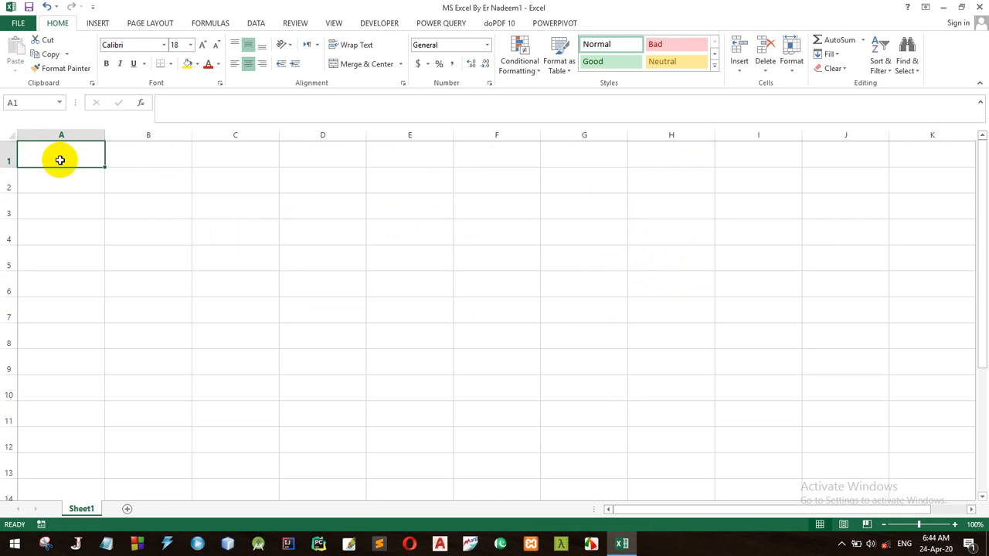
text(=true)
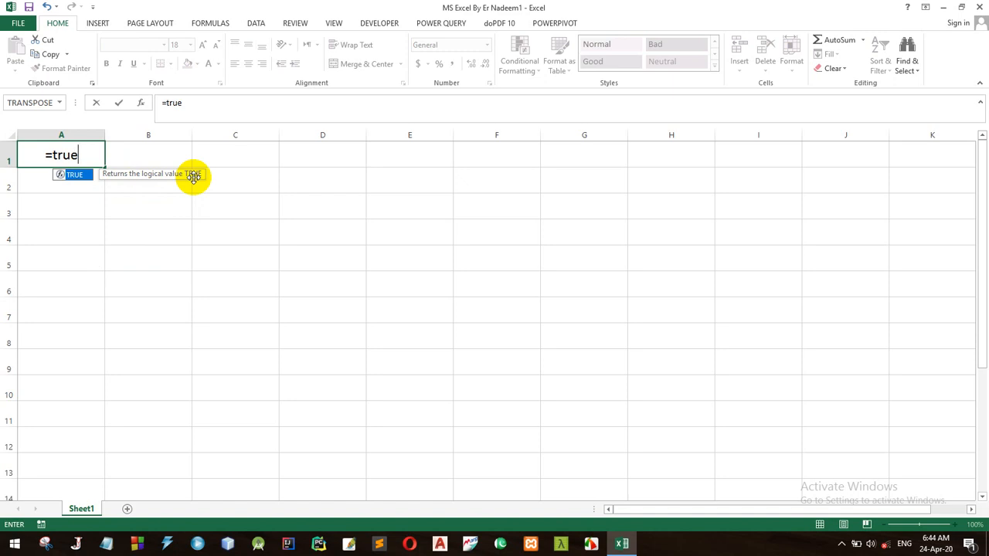
text(())
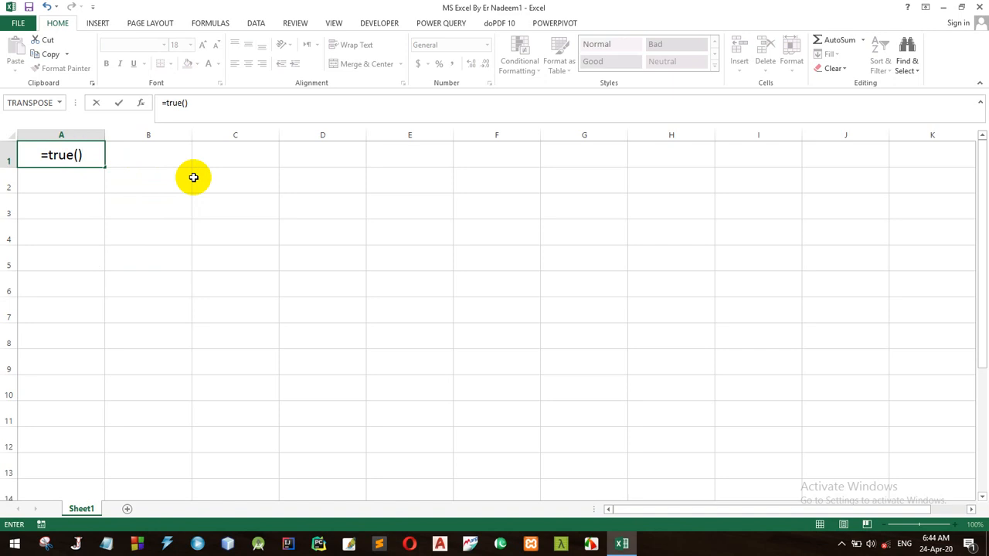
key(Return)
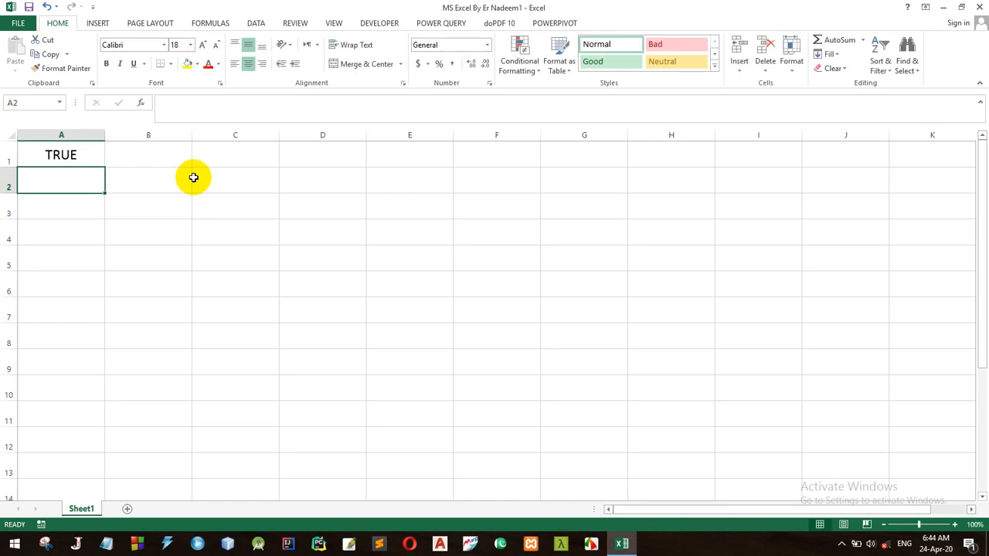
Step: Enter the formula =FALSE() without arguments in cell A2
text(=)
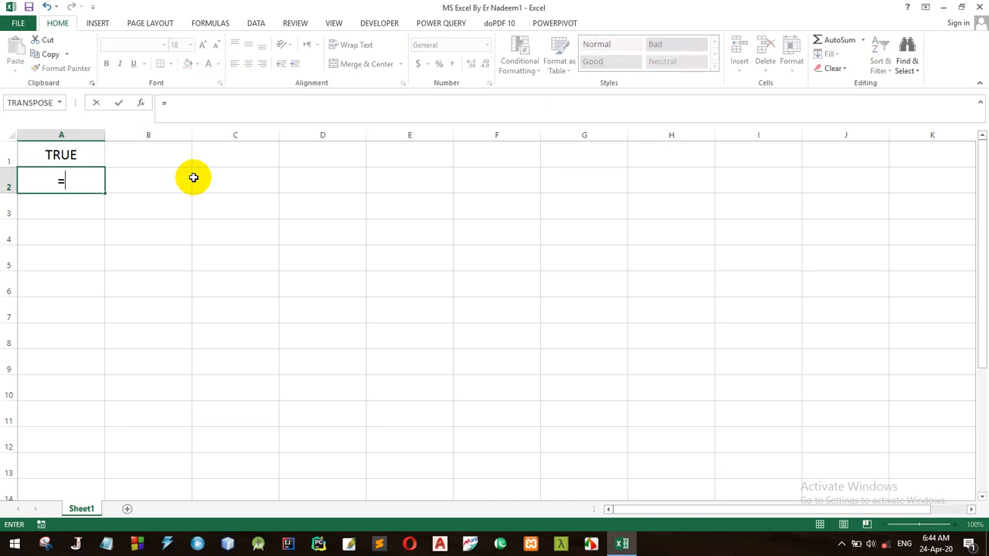
text(false)
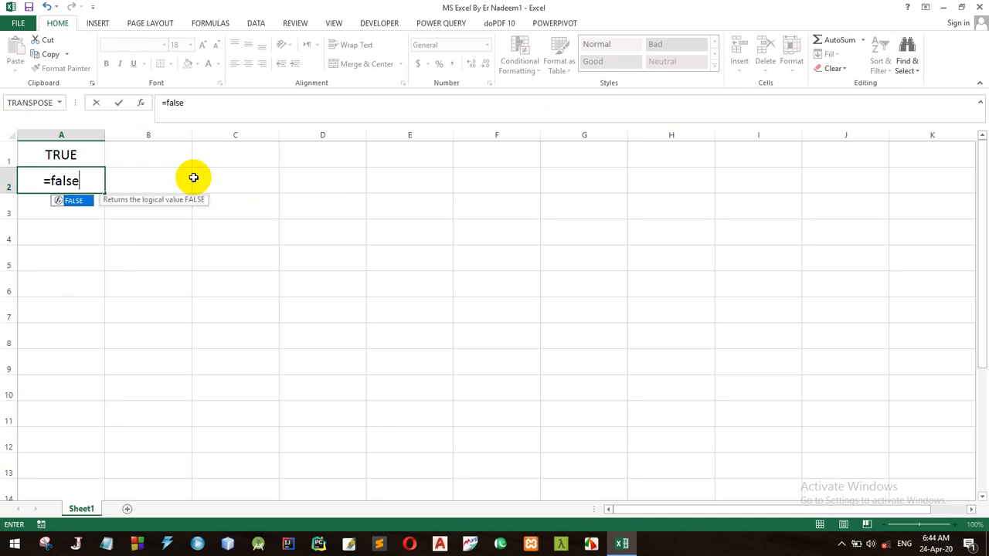
text(())
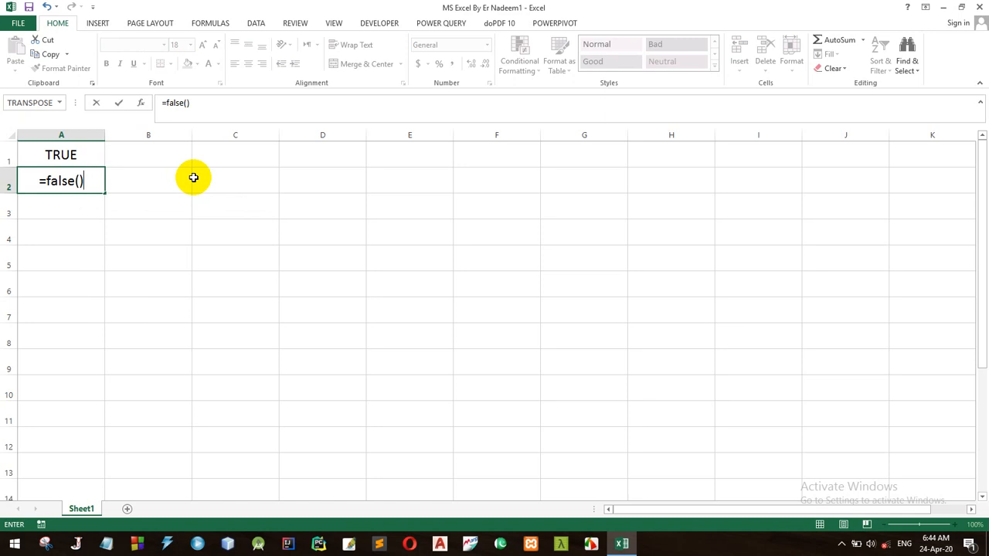
key(Return)
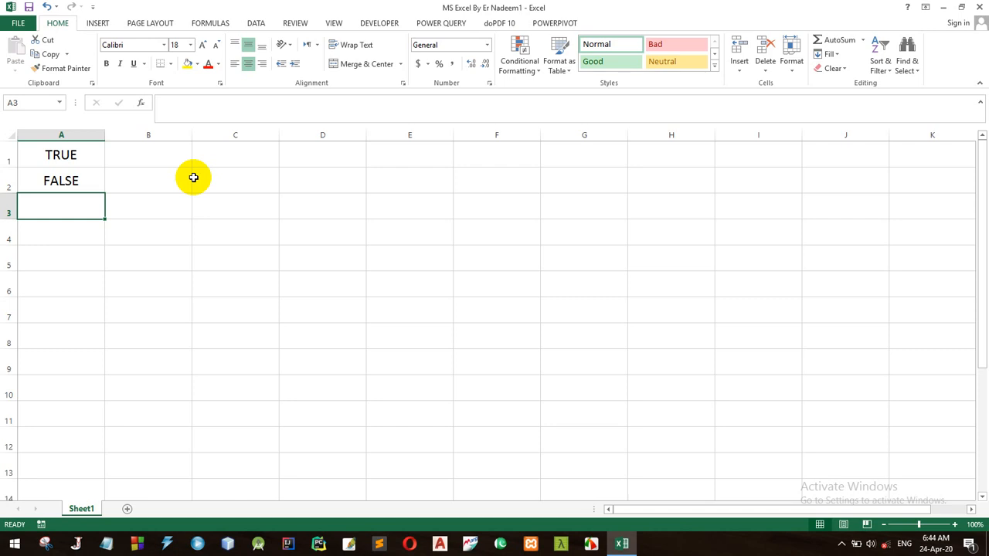
drag(73, 154, 80, 196)
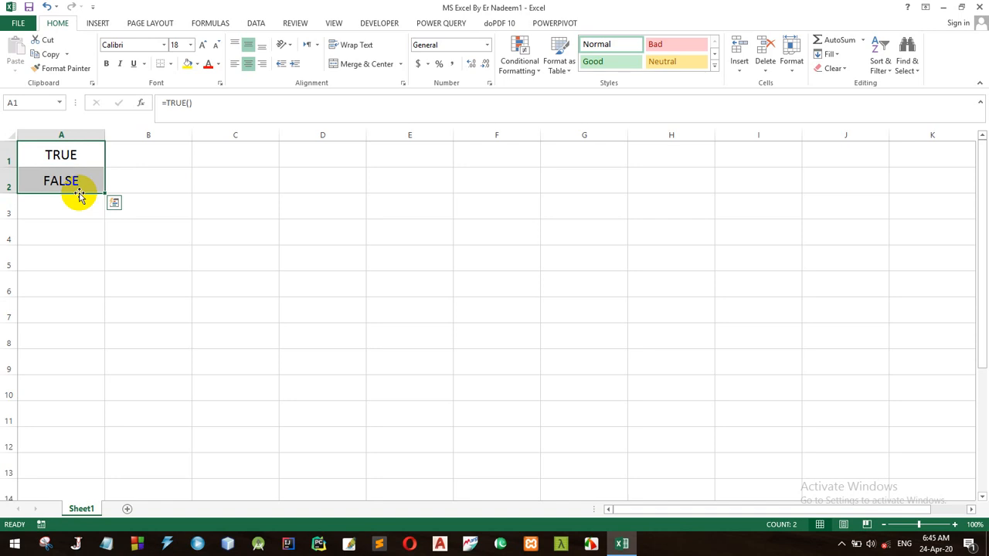
key(ctrl+q)
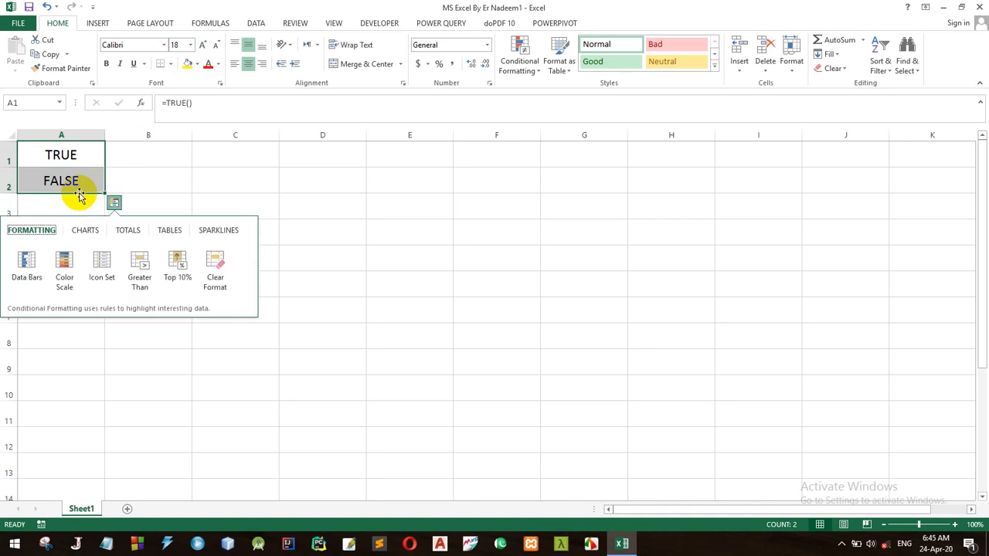
key(Escape)
click(386, 227)
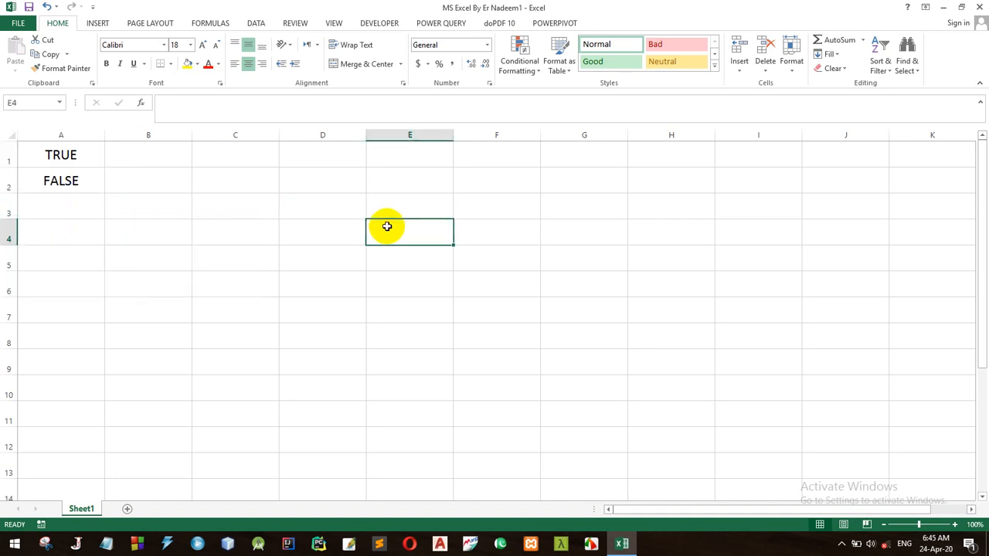
click(337, 180)
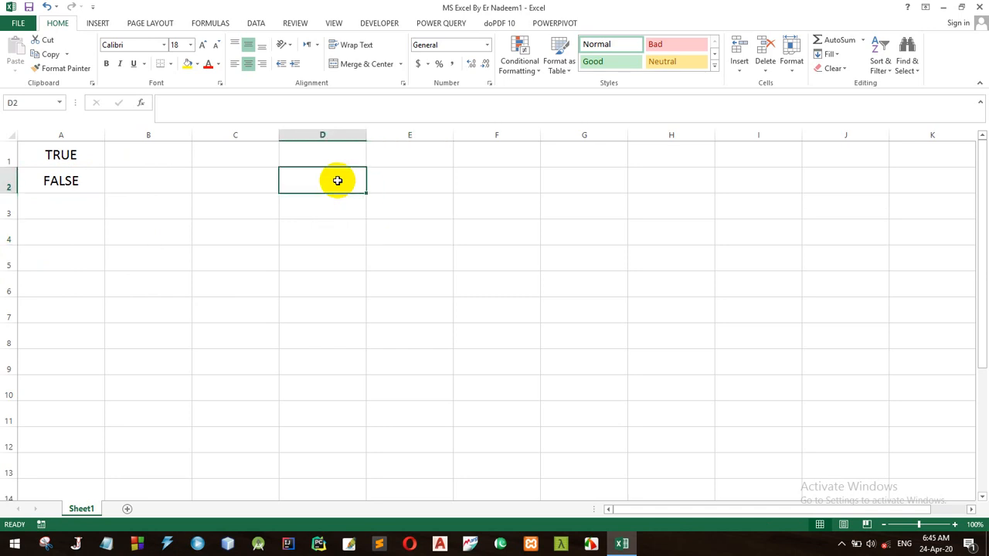
click(322, 159)
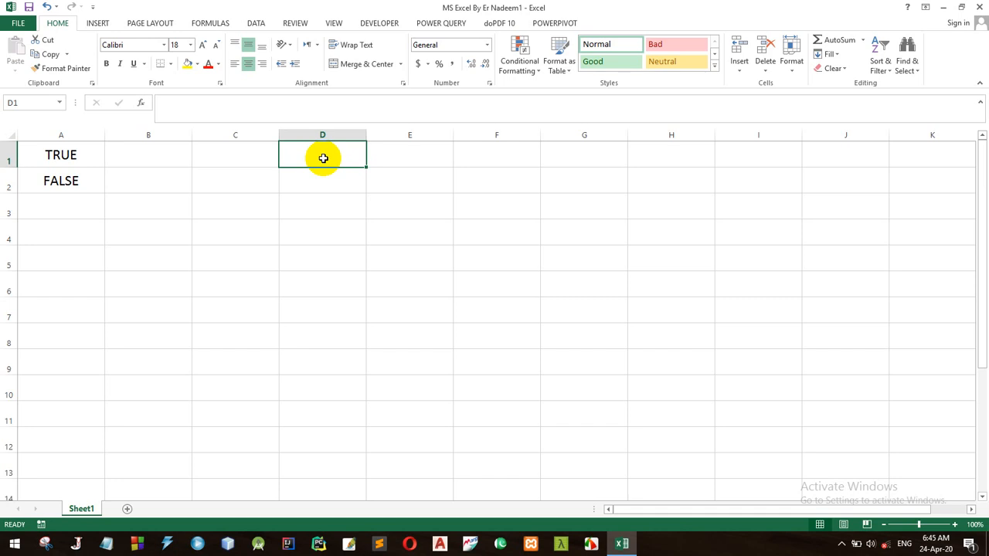
double_click(323, 159)
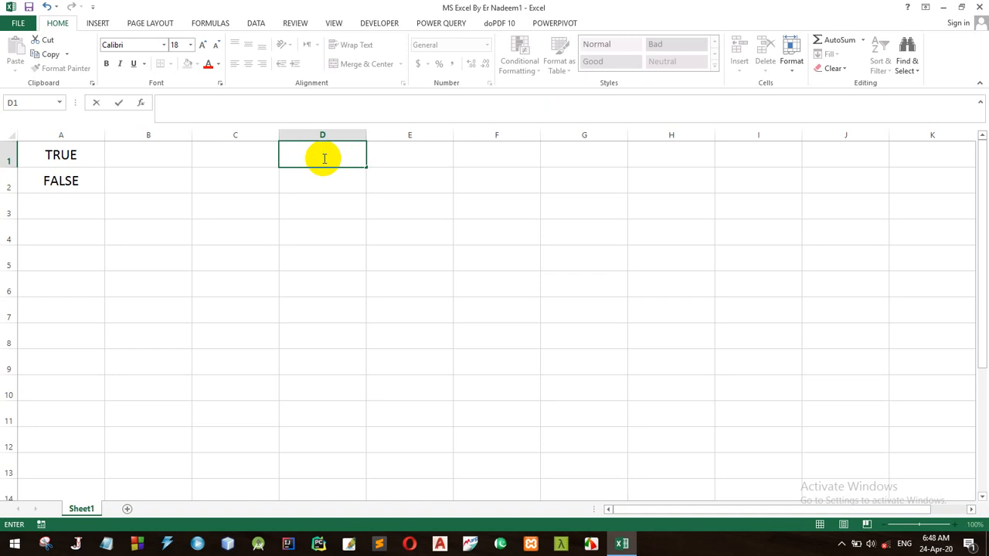
text(nd)
key(BackSpace)
key(BackSpace)
key(BackSpace)
Step: Switch to a new Notepad document and write true/false on its first line
key(super)
text(no)
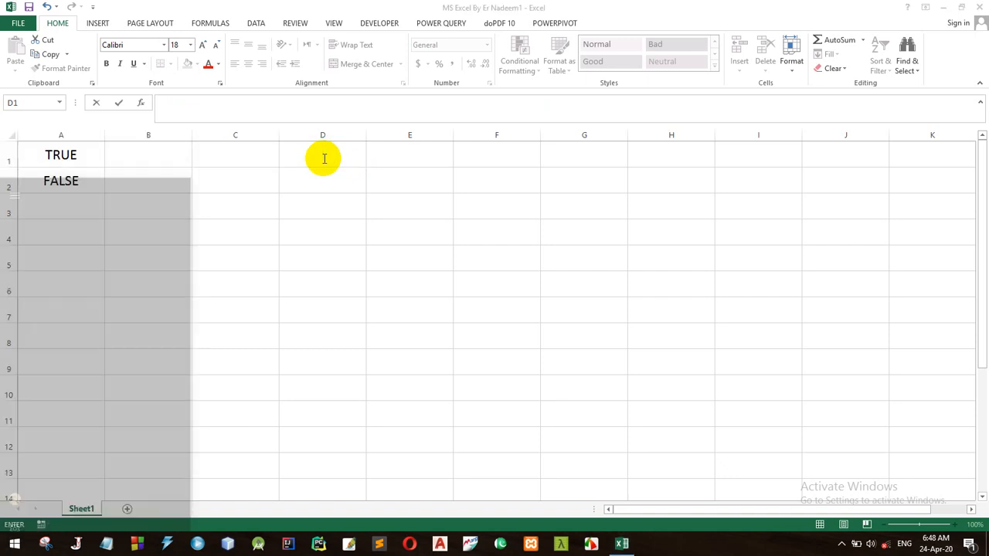
text(te)
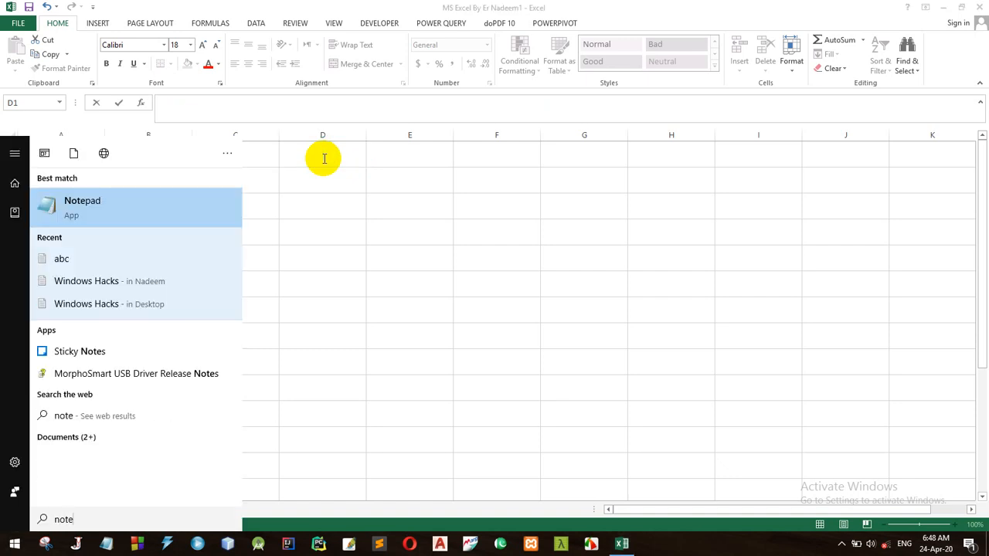
key(Return)
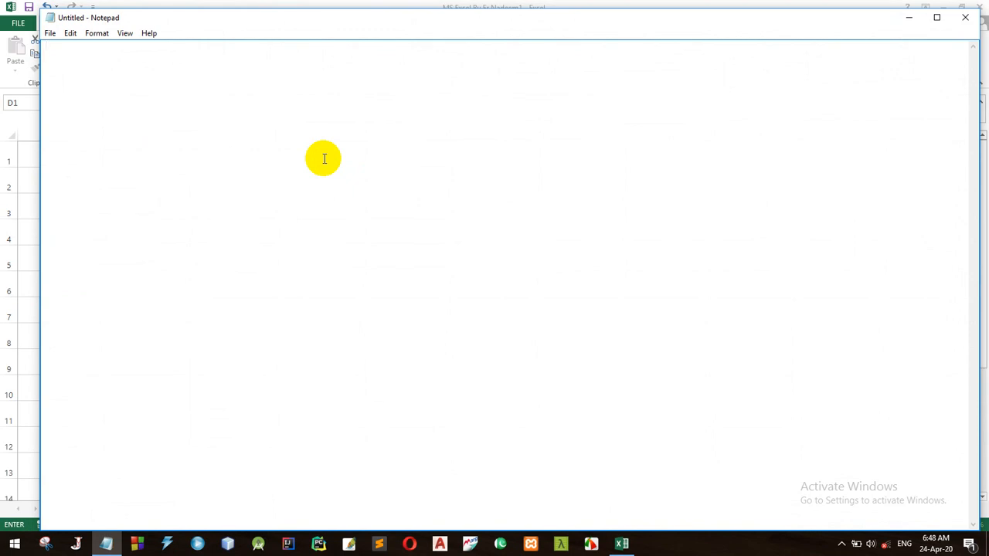
text(true/false)
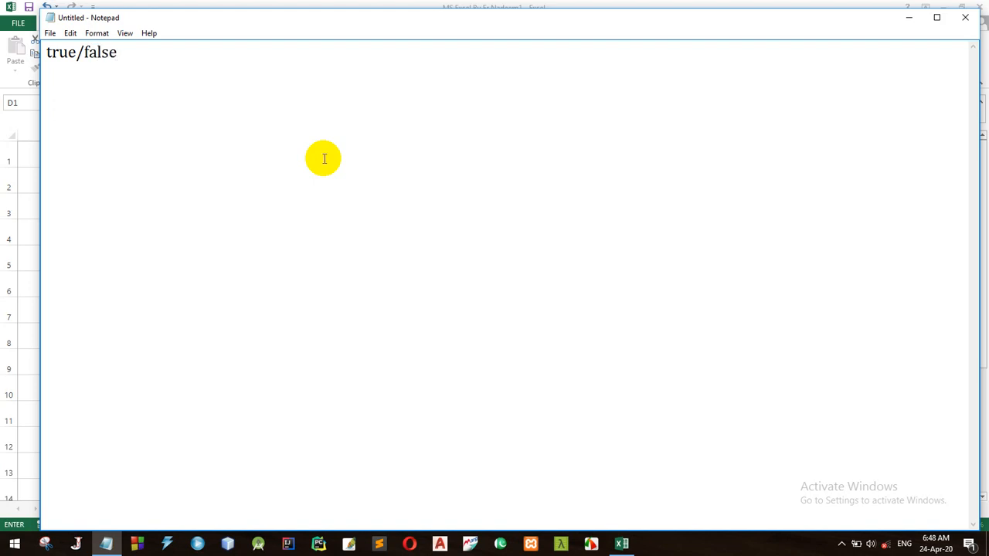
Step: Insert the note (when all inputs are true) directly after the word true, before the slash
click(75, 52)
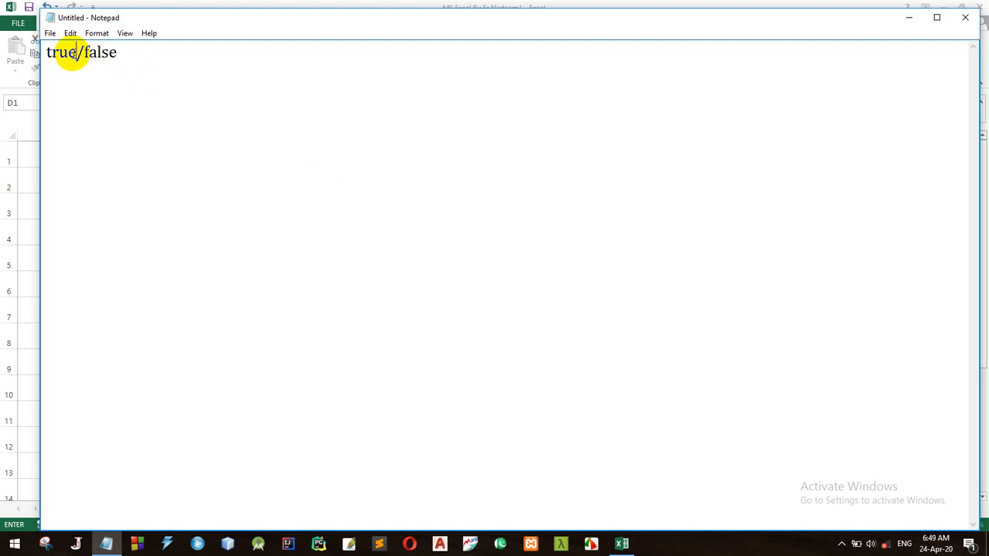
text((when)
text(all )
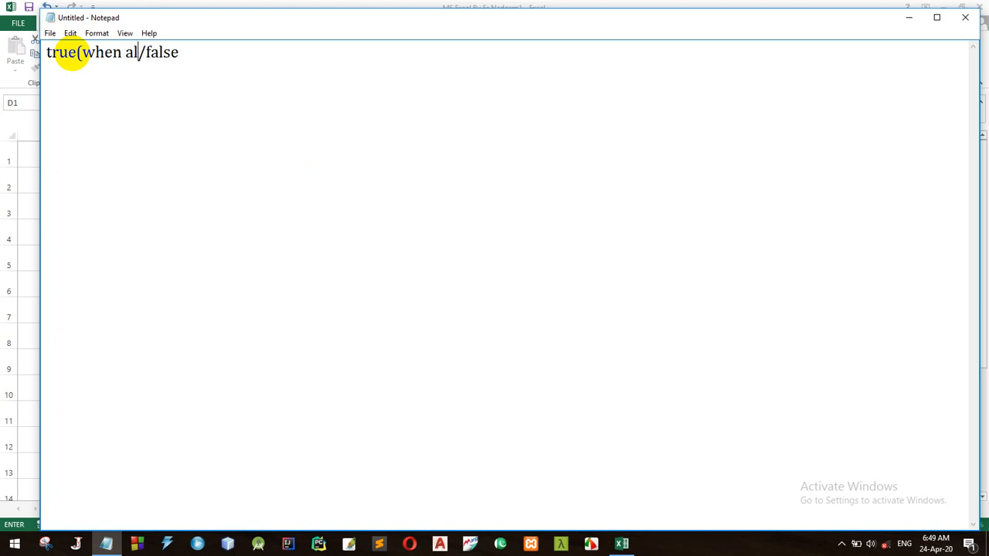
text(inputs a)
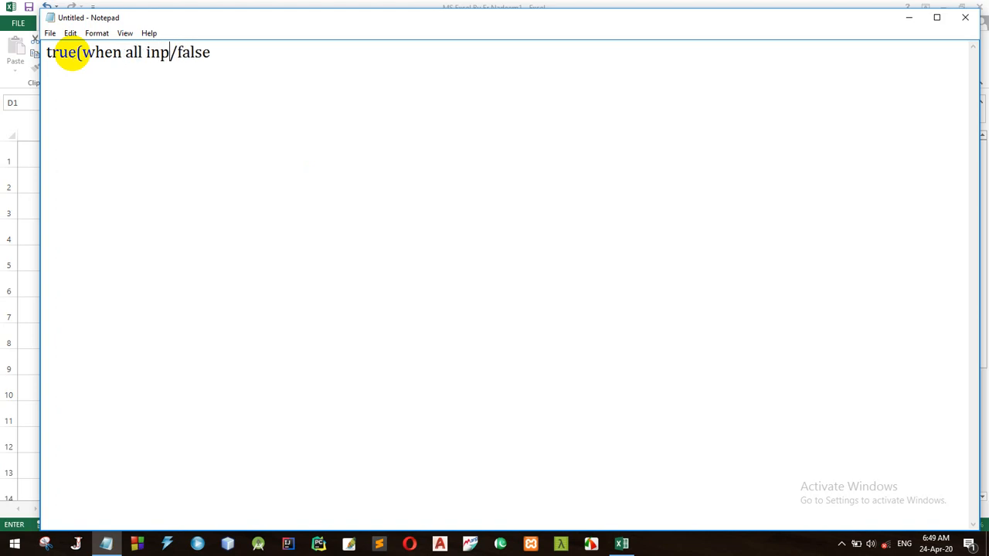
text(re true)
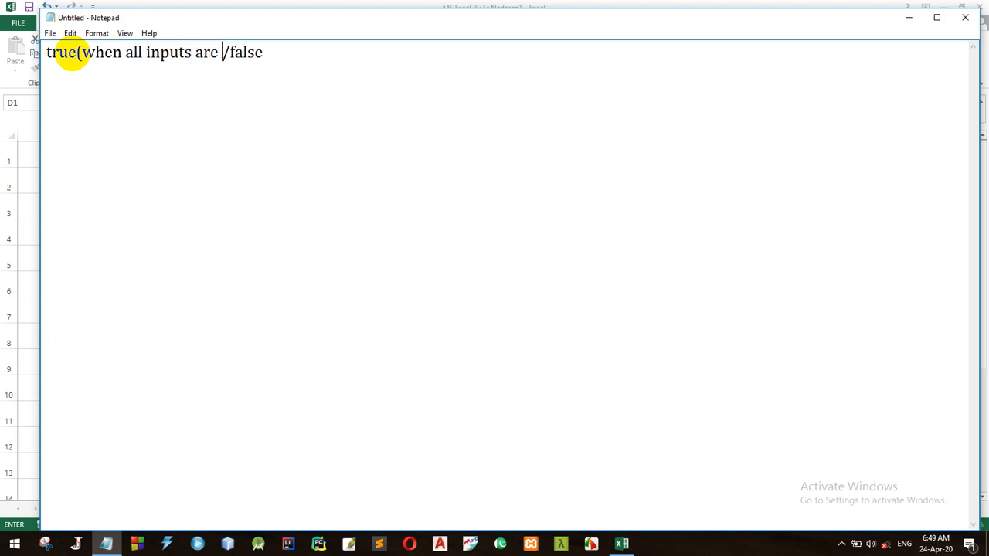
text())
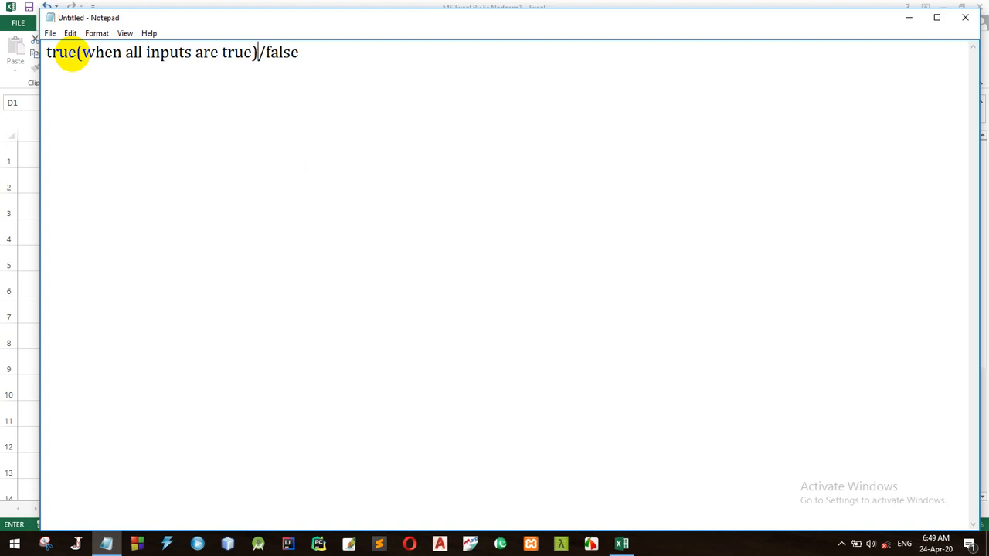
Step: Append = AND() after false at the end of the line
click(312, 56)
text(= )
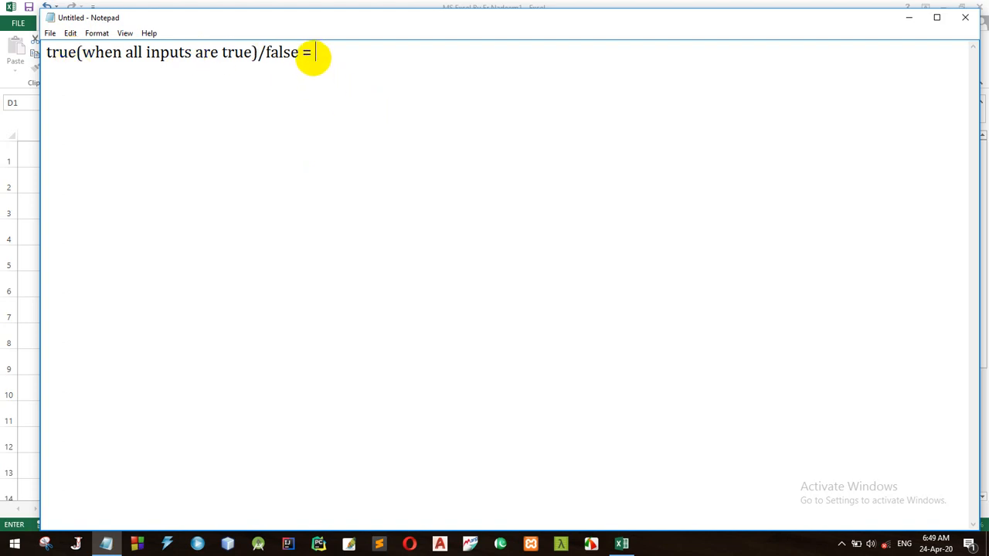
text(AND())
key(Left)
Step: Fill the AND parentheses with the argument list logicalExpression1, le2, le3,...
text(lo)
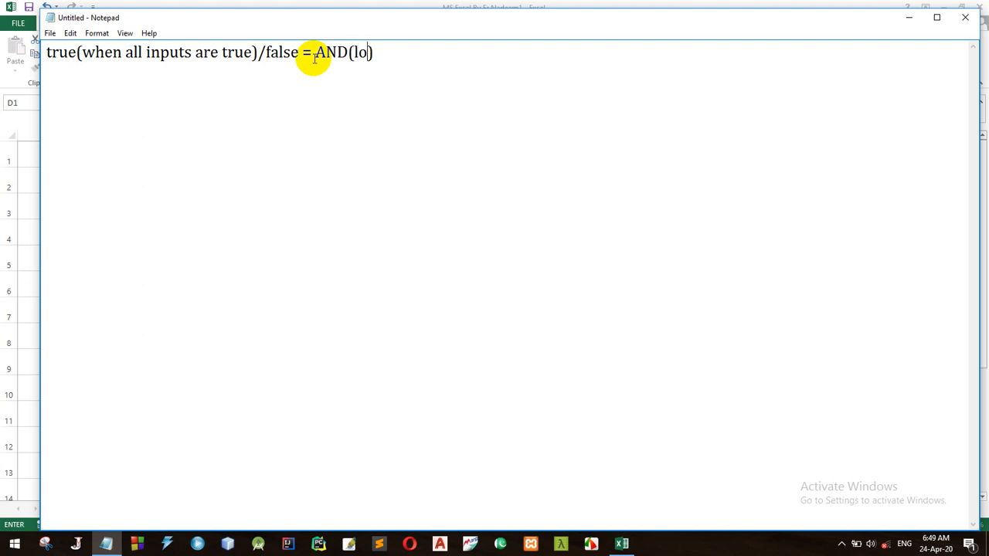
text(gicla)
key(BackSpace)
key(BackSpace)
text(alse)
key(BackSpace)
text(Ex)
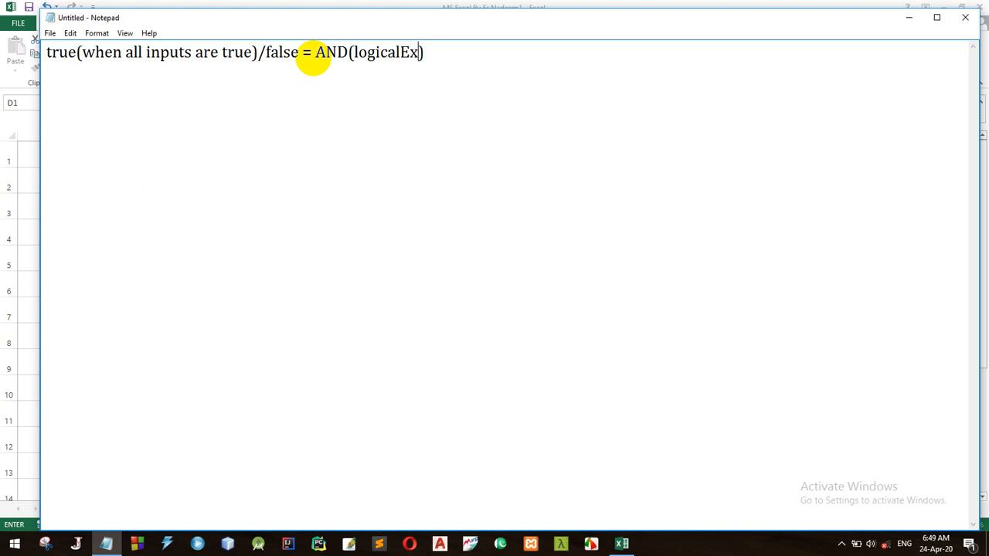
text(pressin)
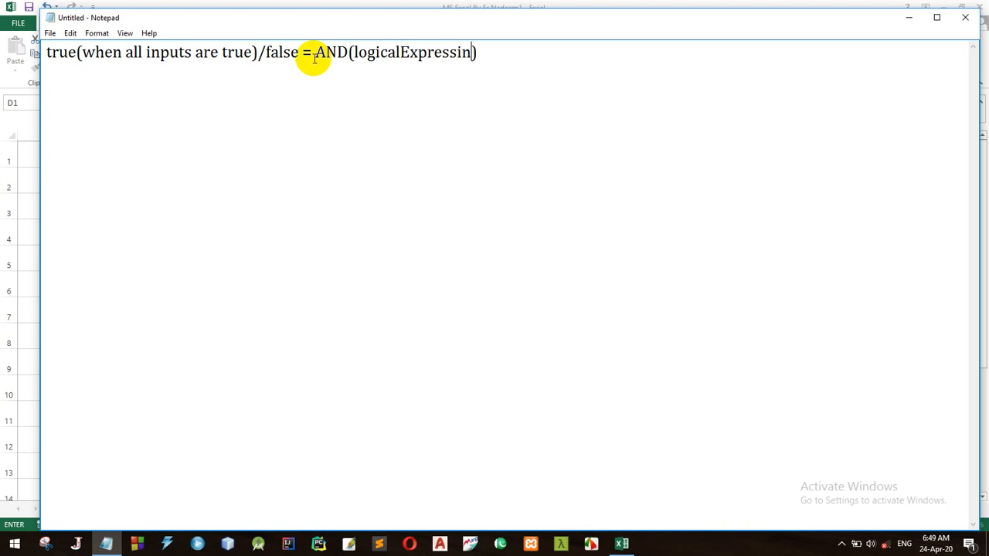
key(BackSpace)
text(on1, le2, e)
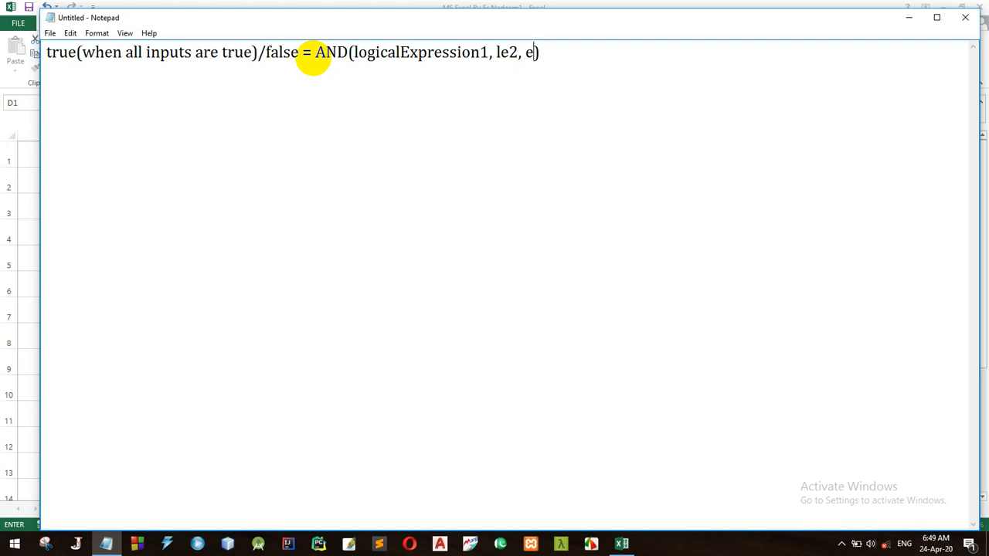
key(BackSpace)
text(le3,....)
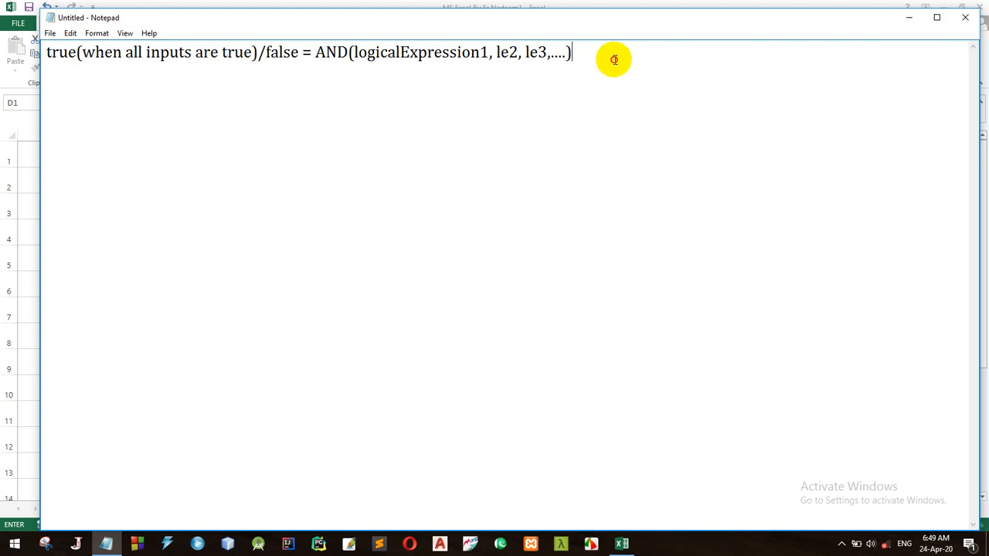
Step: Highlight the return value part of the AND syntax line, true(when all inputs are true)/false
drag(571, 52, 44, 56)
click(90, 55)
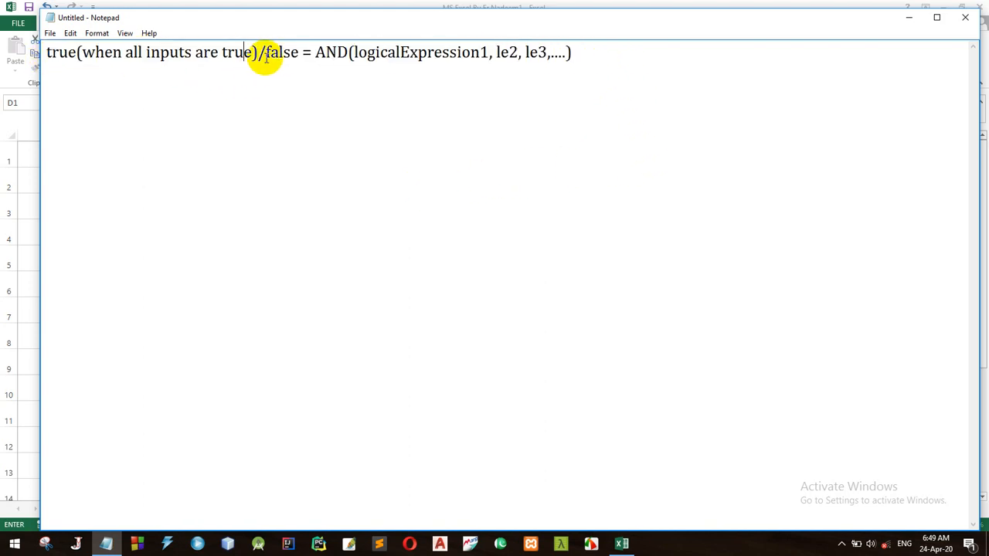
drag(302, 52, 46, 53)
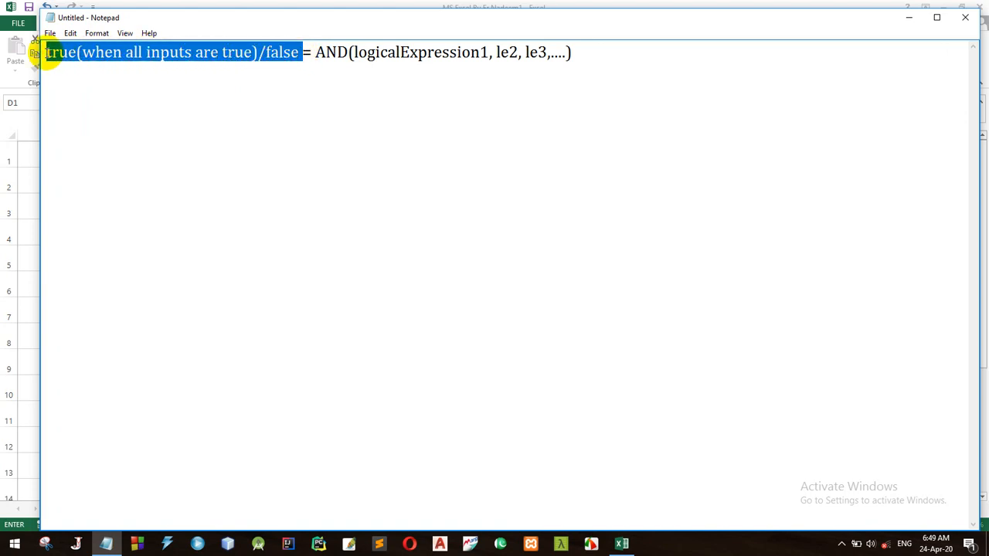
Step: Highlight the AND keyword in the syntax line, followed by its parenthesised argument list
click(348, 53)
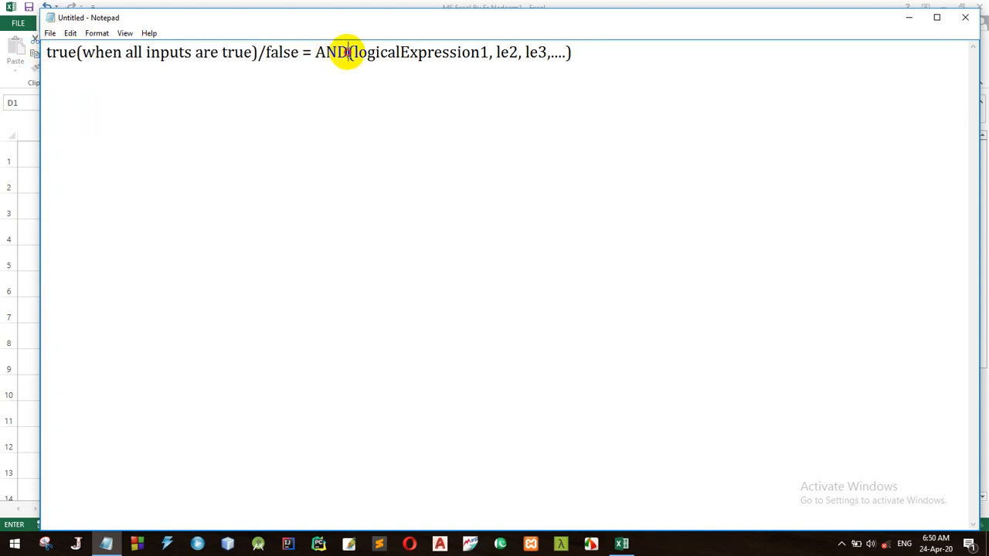
drag(348, 53, 313, 51)
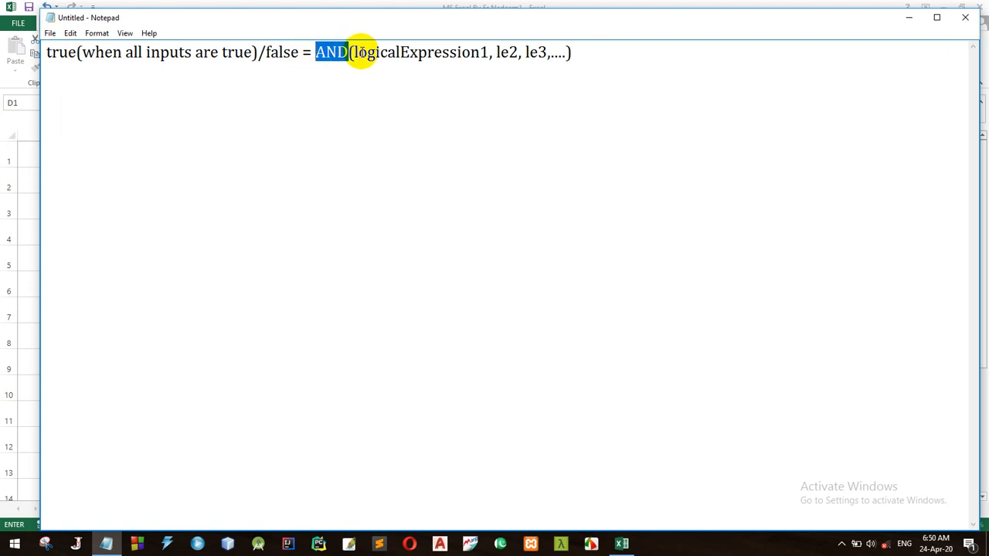
drag(576, 52, 351, 63)
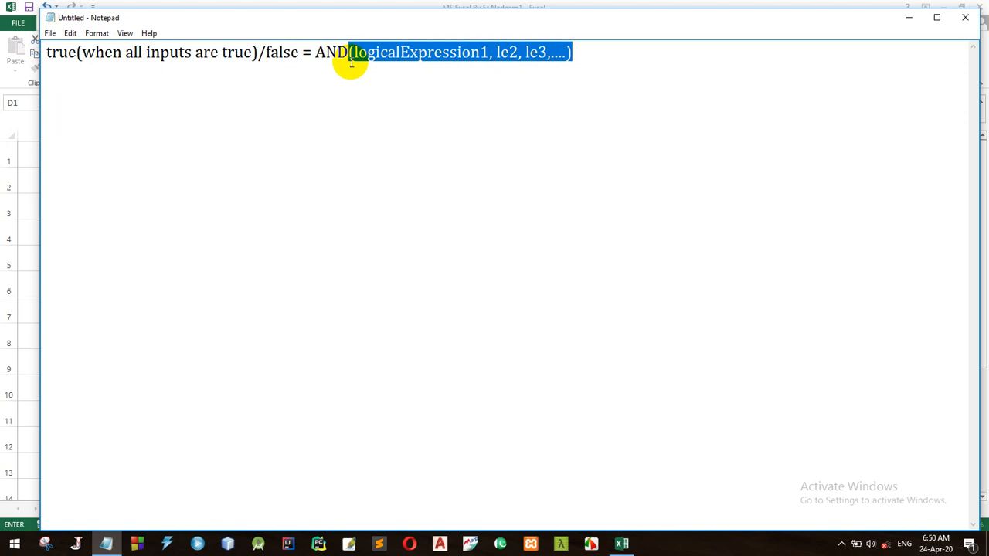
click(584, 72)
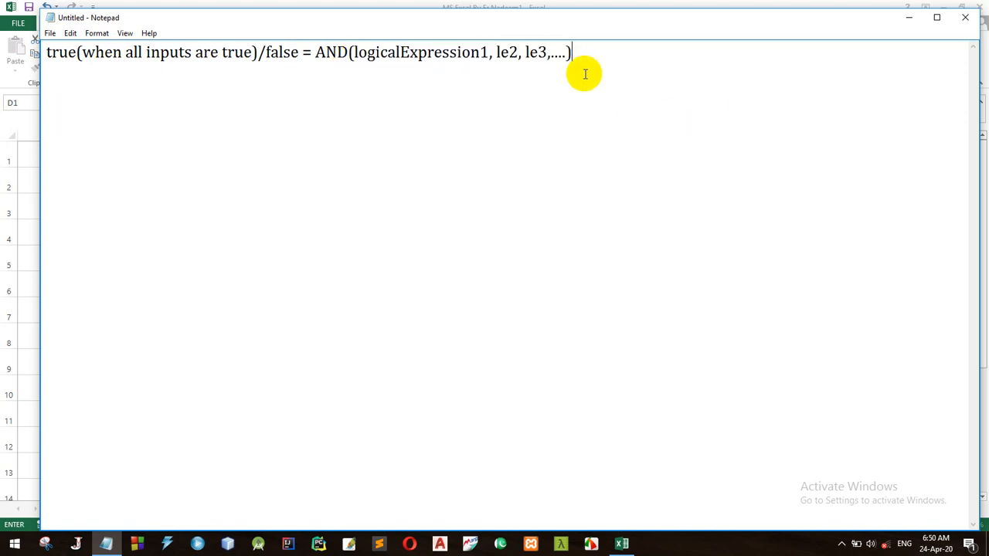
Step: Enclose le3 in square brackets in the AND syntax line and close the note without saving it
click(526, 53)
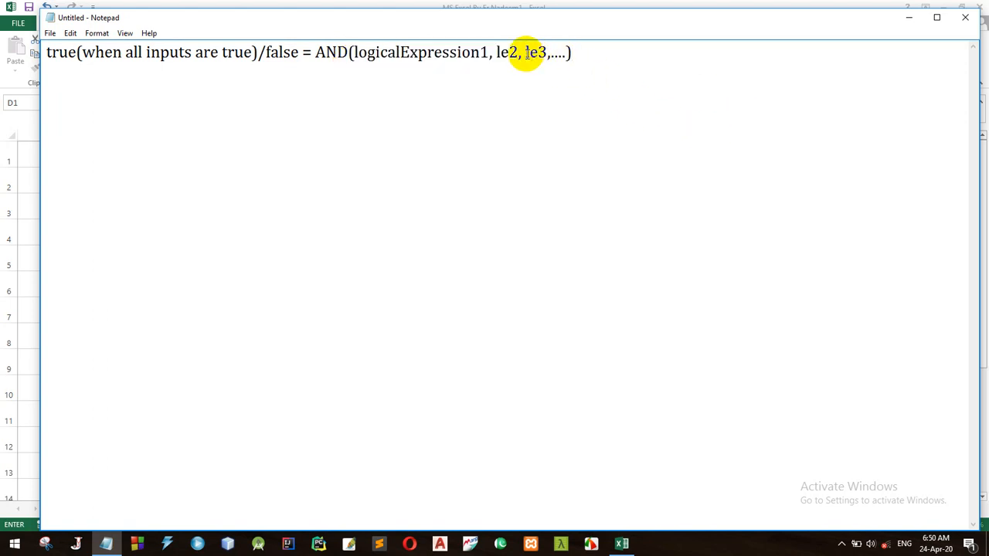
text([)
click(552, 53)
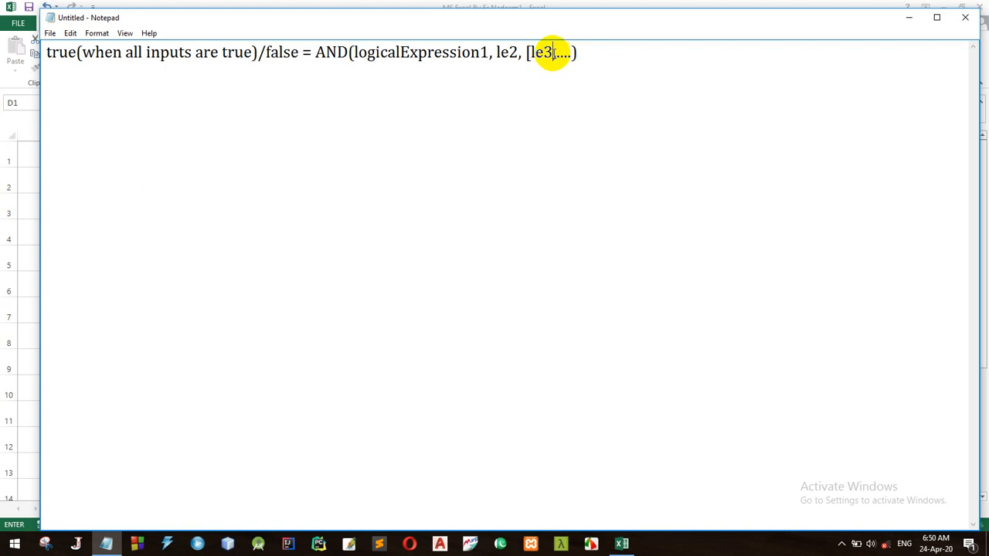
text(])
click(964, 17)
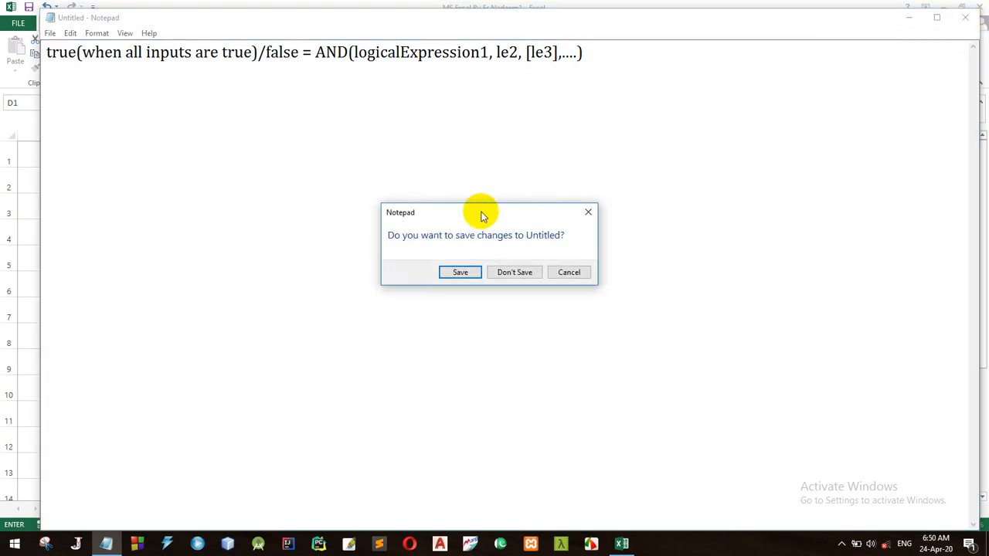
click(507, 272)
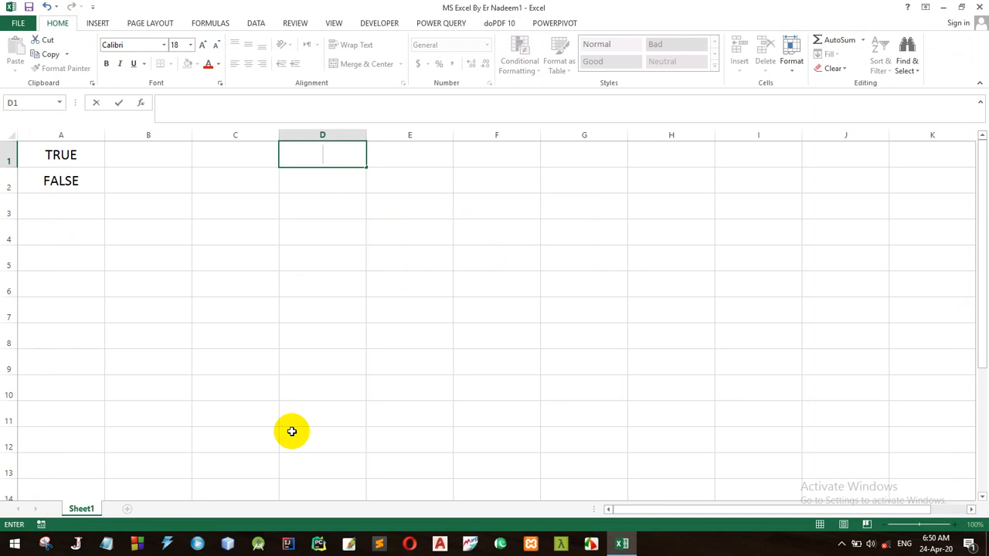
Step: Enter the column headings input in D1 and input2 in E1 of the Excel sheet
text(input)
key(Tab)
text(input2)
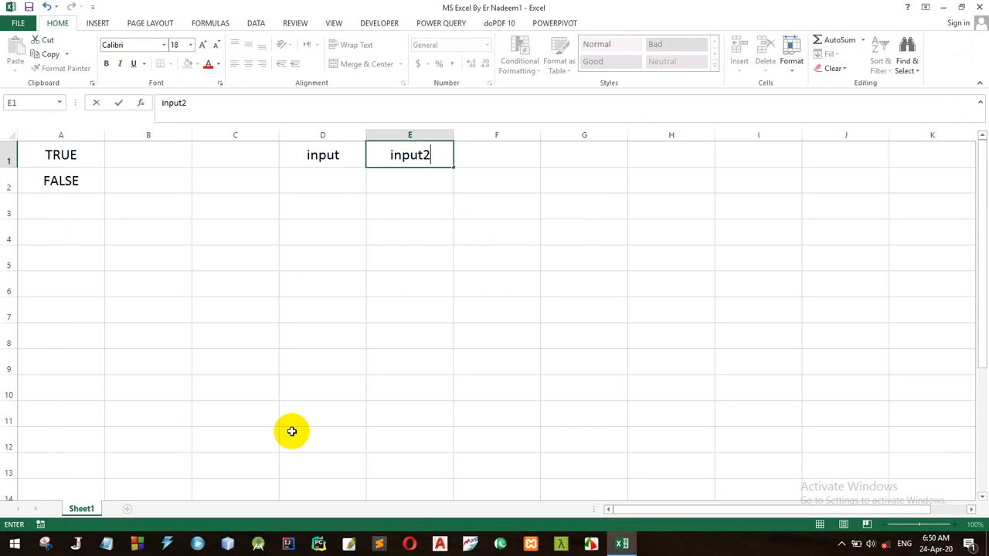
key(Return)
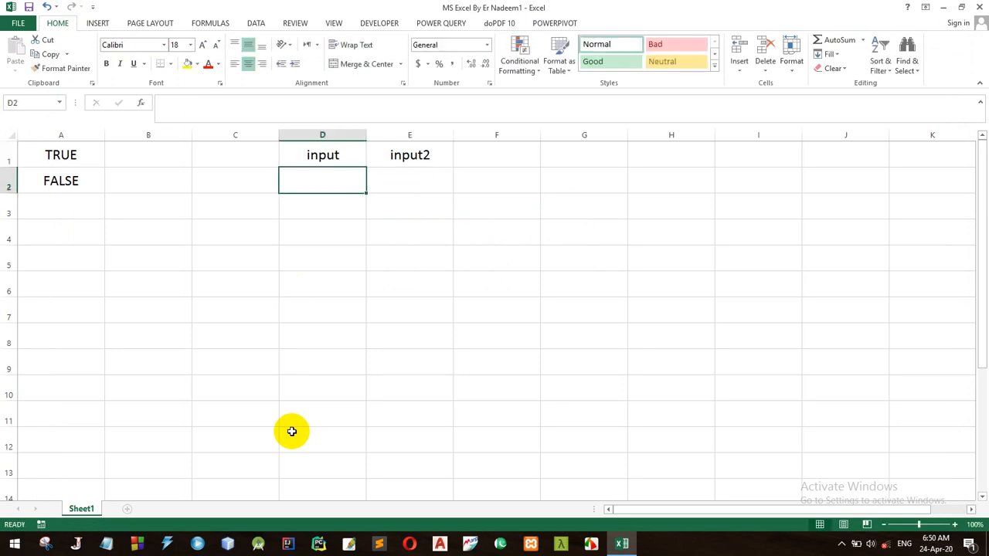
Step: Fill D2 to D5 under input with the values true, true, false, false
text(true)
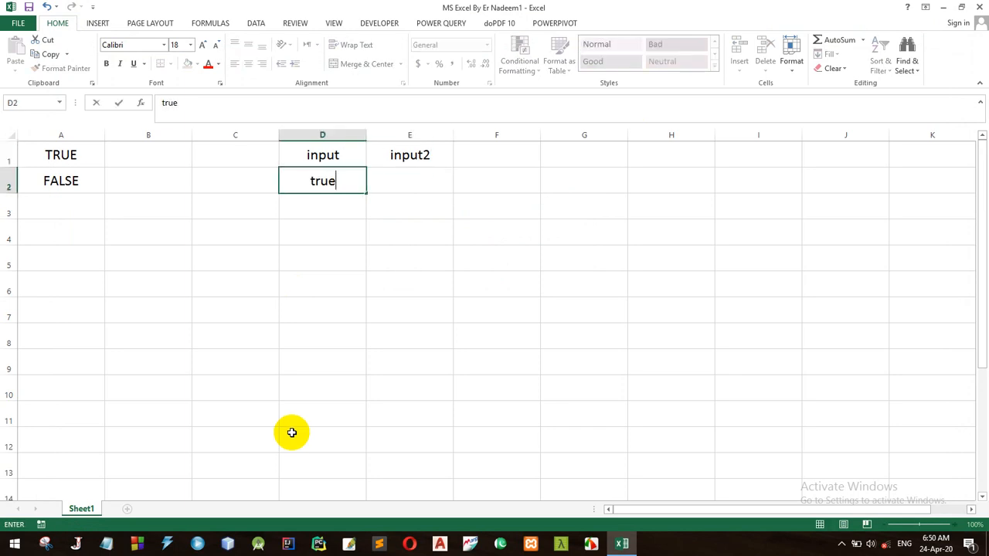
key(Return)
text(true)
key(Return)
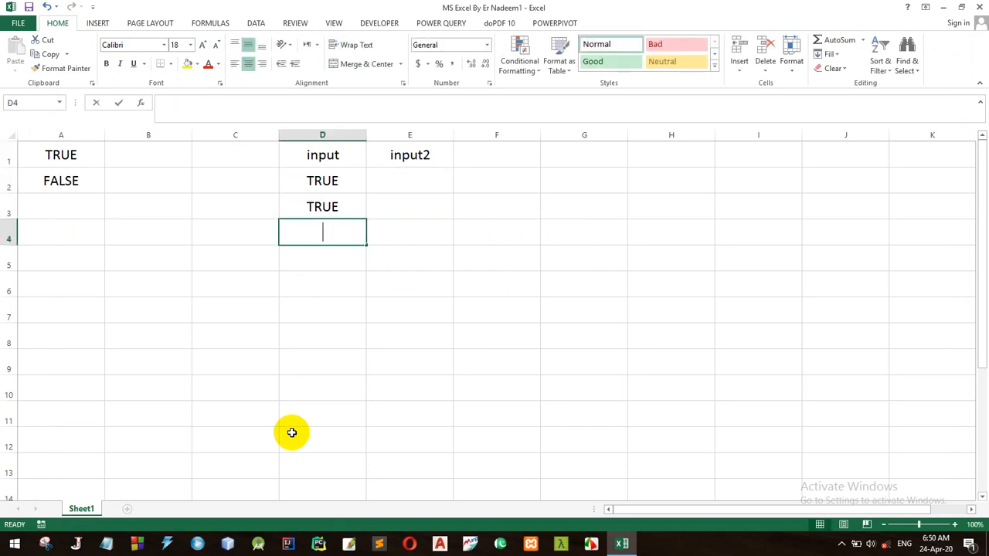
text(false)
key(Return)
text(false)
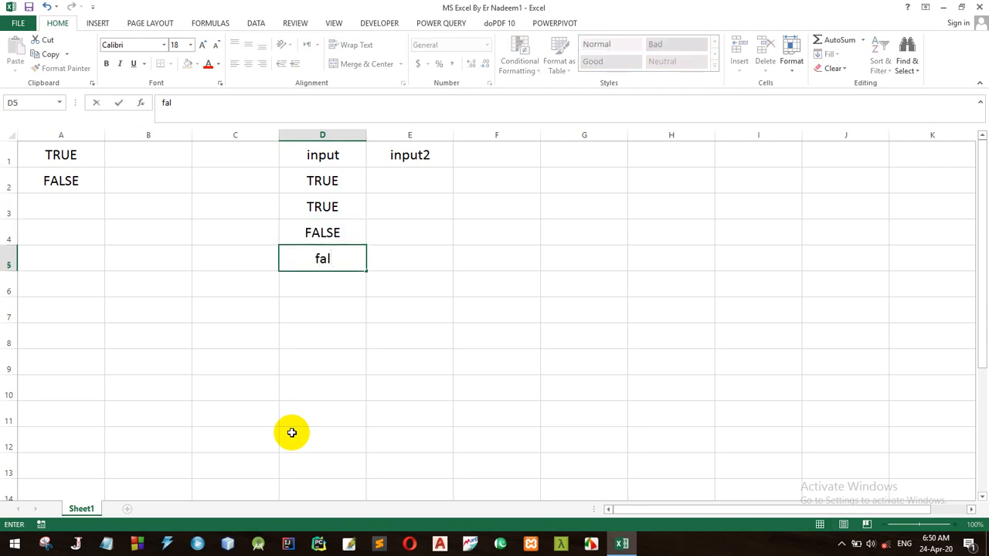
key(Return)
Step: Fill E2 to E5 under input2 with the values true, false, true, false
click(412, 179)
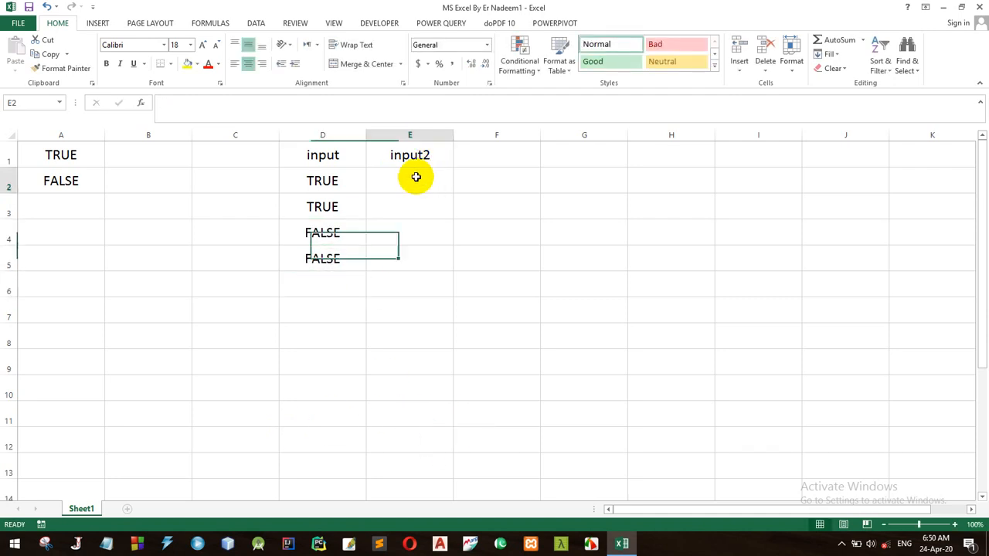
text(tre)
text(u)
key(BackSpace)
key(BackSpace)
text(u)
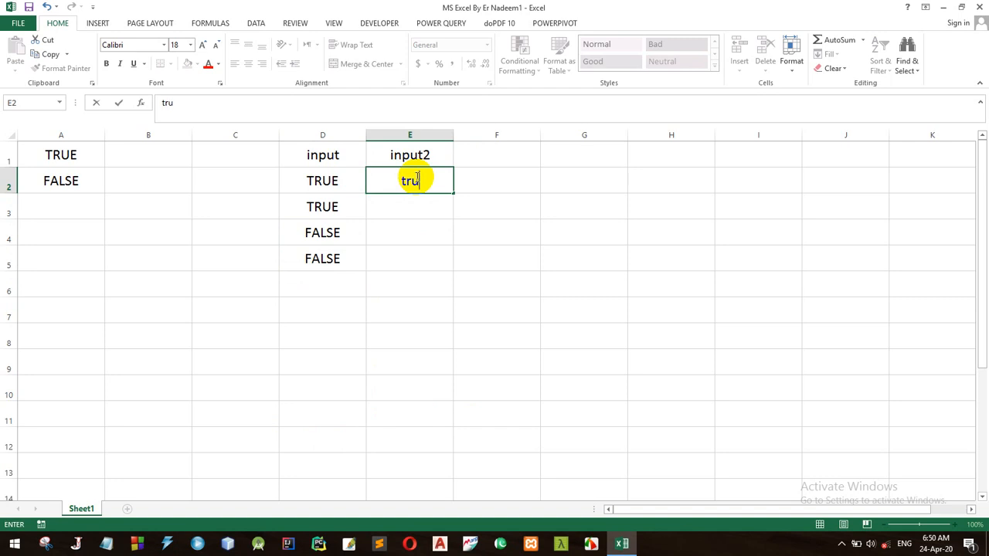
text(e)
key(Return)
text(t)
key(BackSpace)
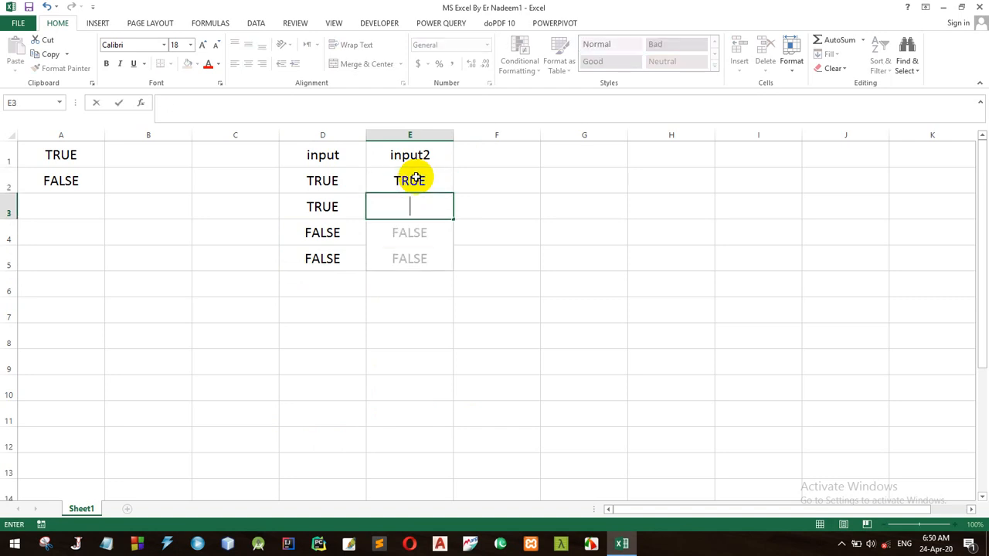
text(false)
key(Return)
text(tr)
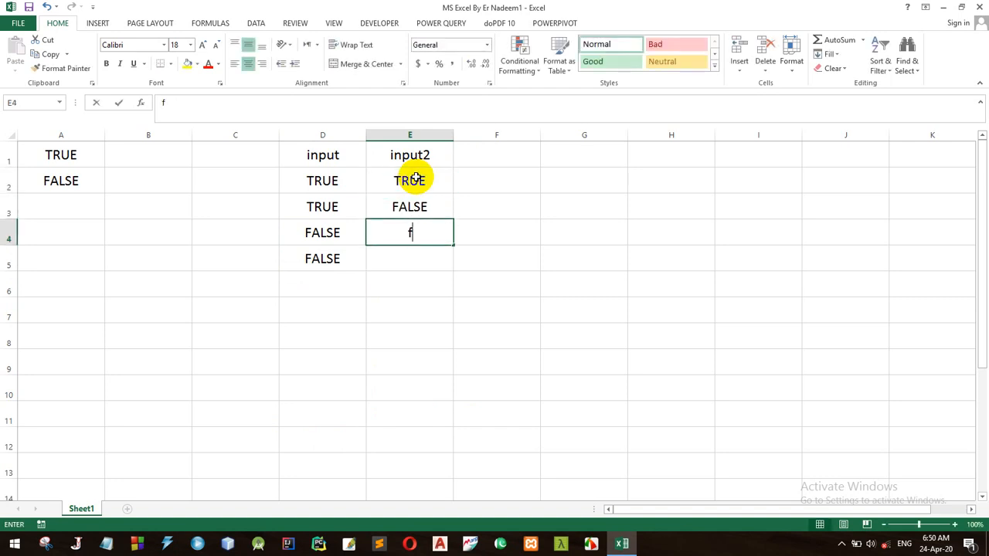
text(ue)
key(Return)
text(false)
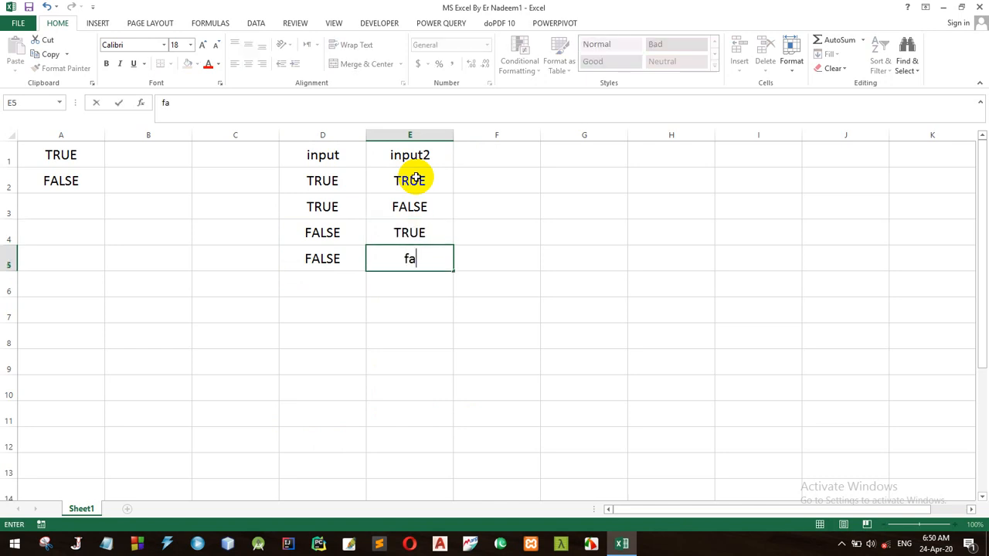
key(Return)
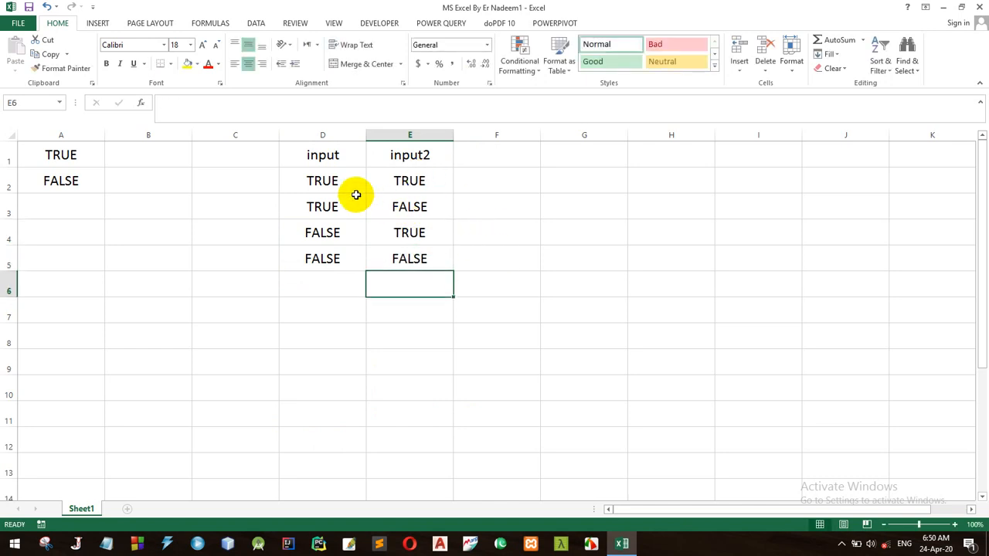
Step: Examine the input combinations in D2:E5 row by row and column by column, along with the empty cells beside them
drag(349, 181, 378, 181)
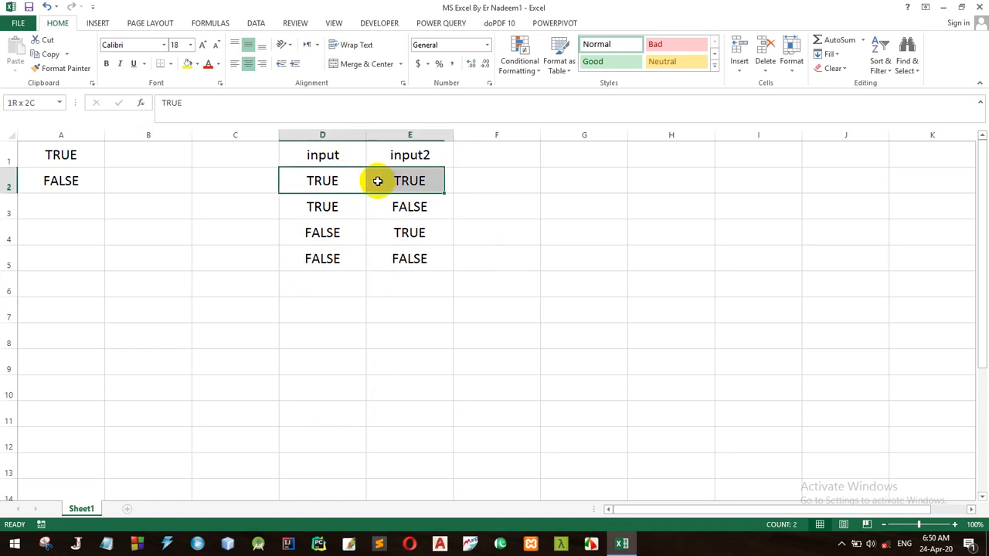
click(363, 255)
drag(367, 256, 379, 249)
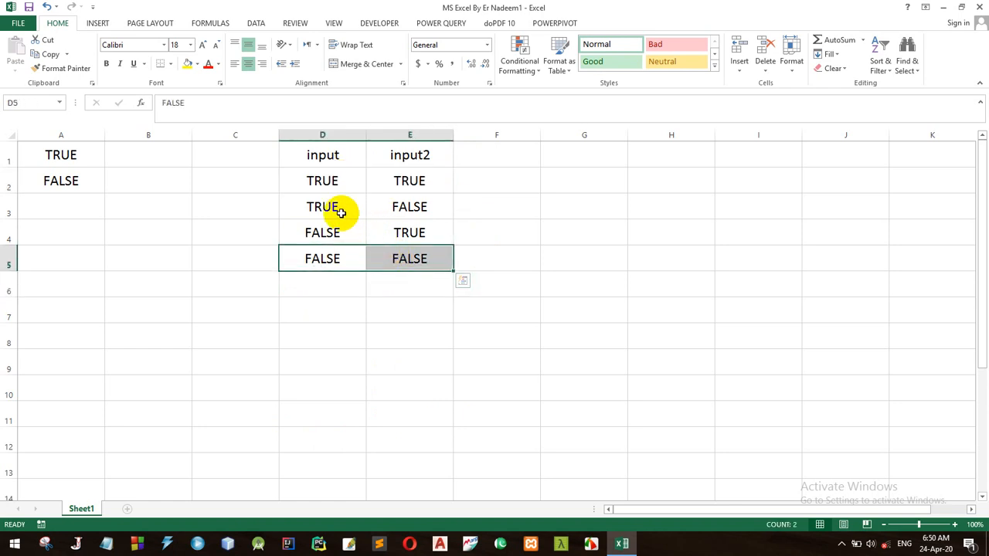
drag(337, 209, 394, 234)
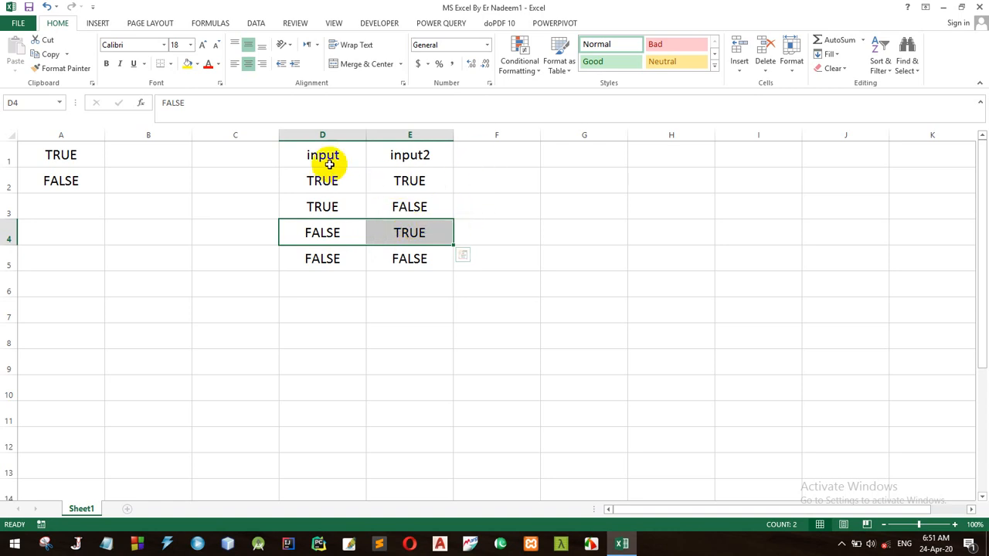
click(507, 153)
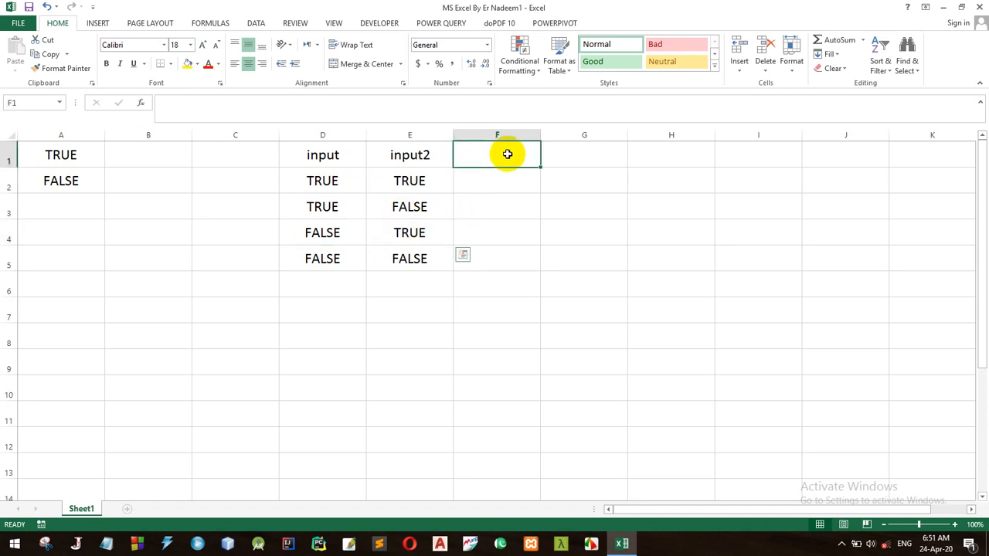
click(324, 183)
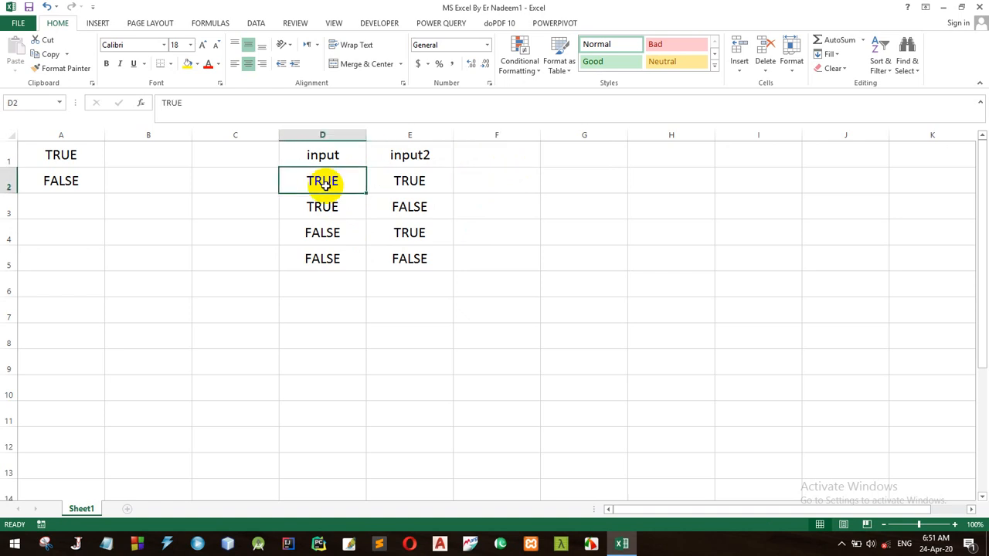
drag(324, 185, 319, 394)
drag(406, 180, 406, 309)
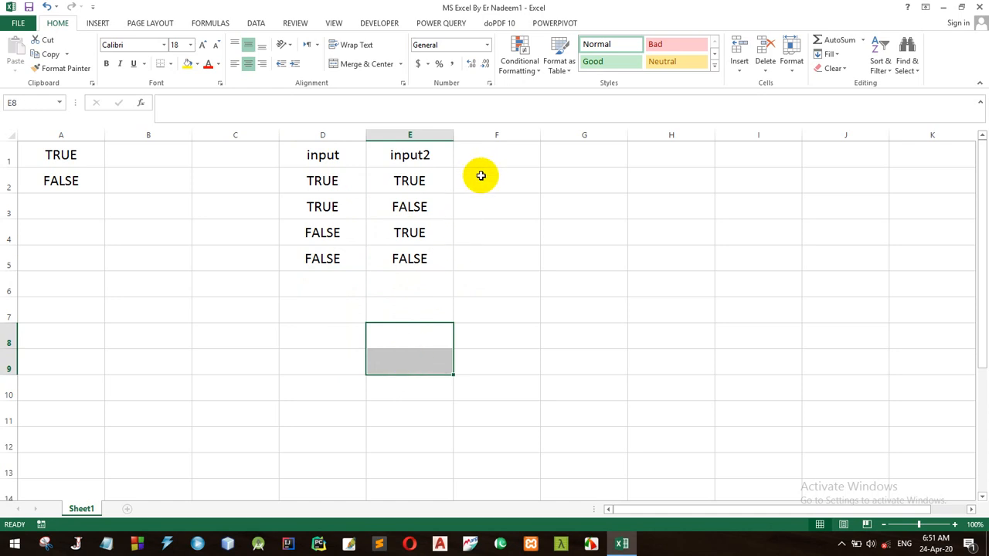
click(480, 178)
drag(485, 198, 485, 272)
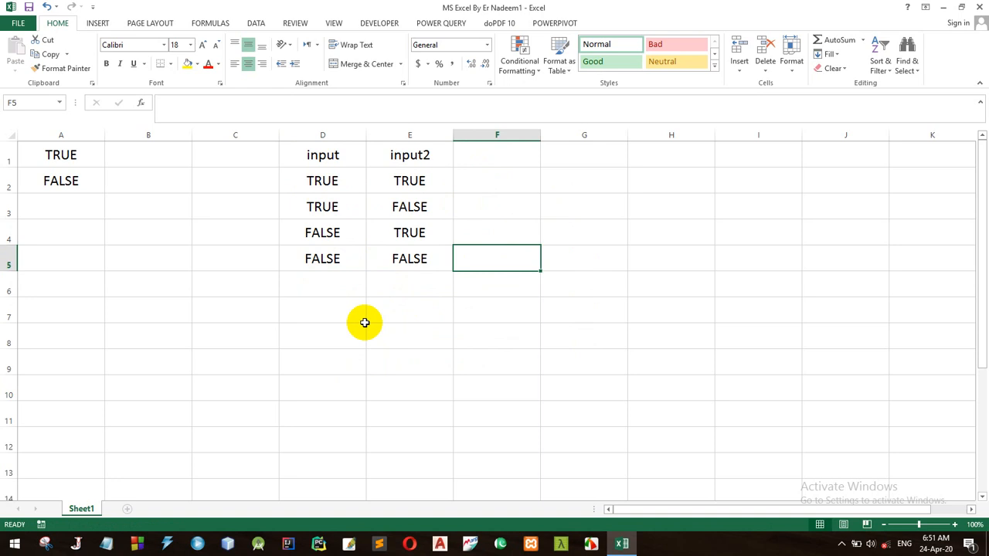
Step: Enter the column heading result in F1
click(489, 154)
text(res)
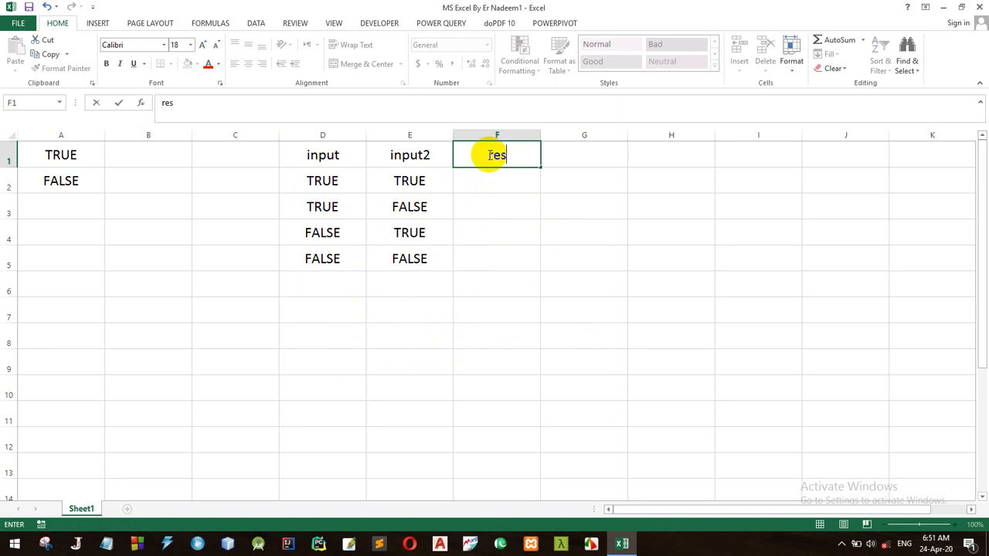
key(BackSpace)
text(sult)
key(Return)
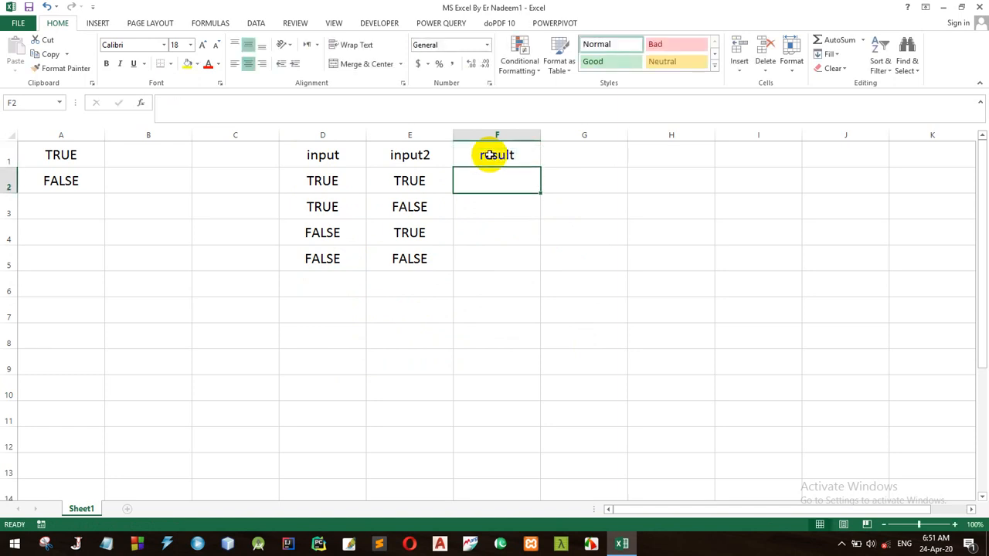
Step: Build an AND formula in F2 with D2 and E2 as its logical arguments
text(=and)
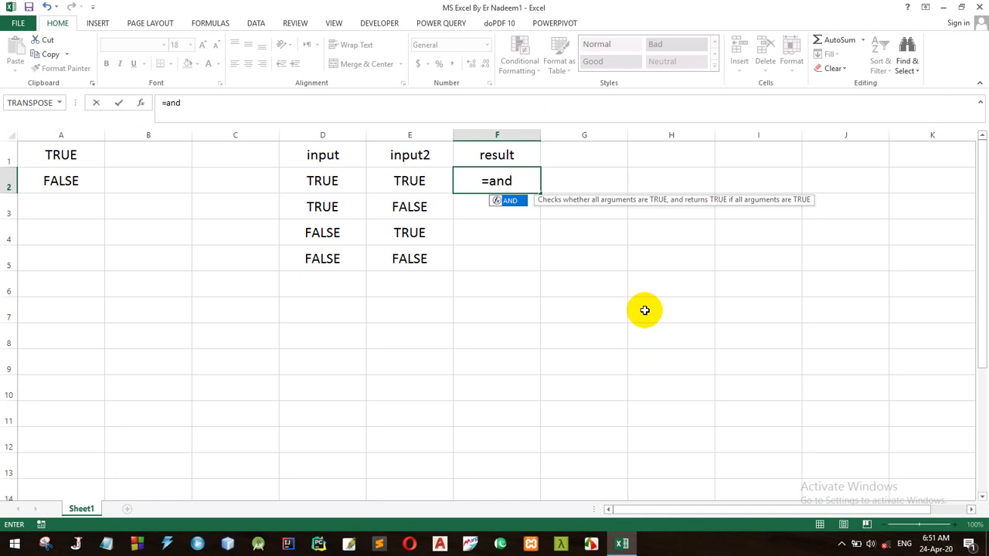
key(Tab)
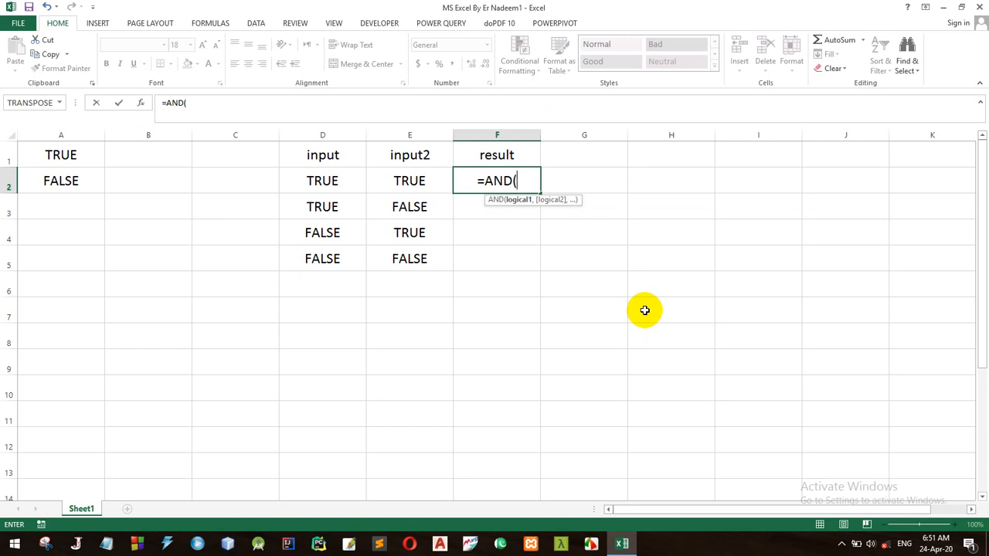
click(323, 180)
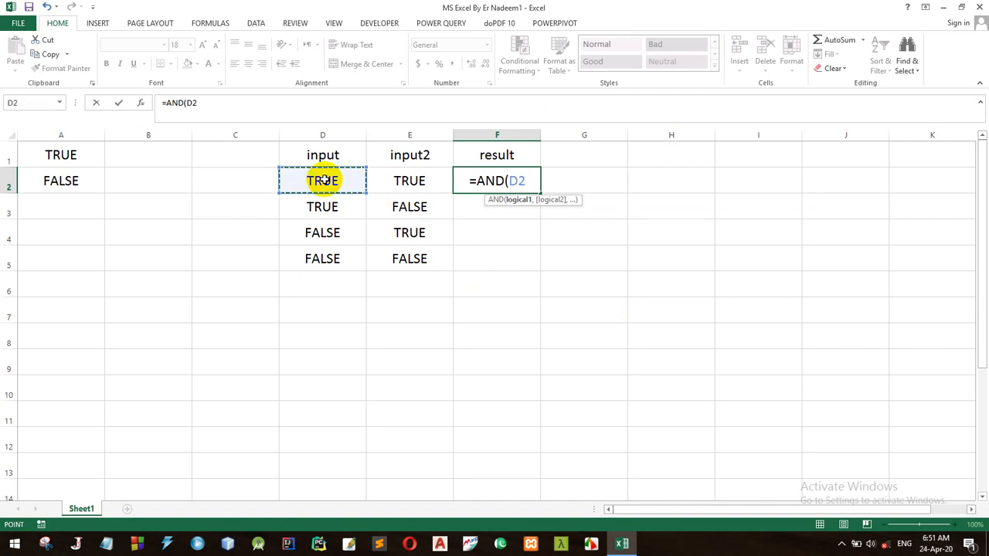
text(,)
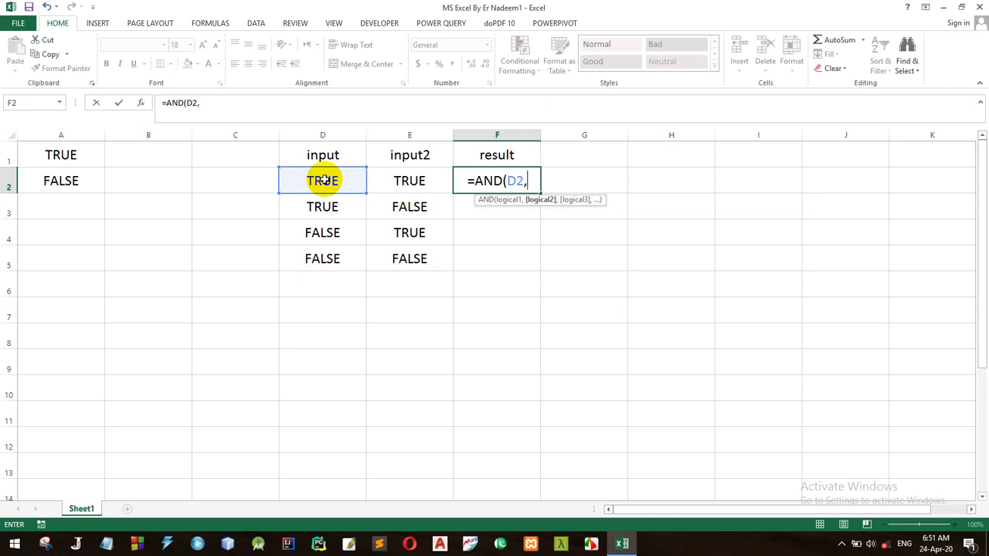
click(405, 183)
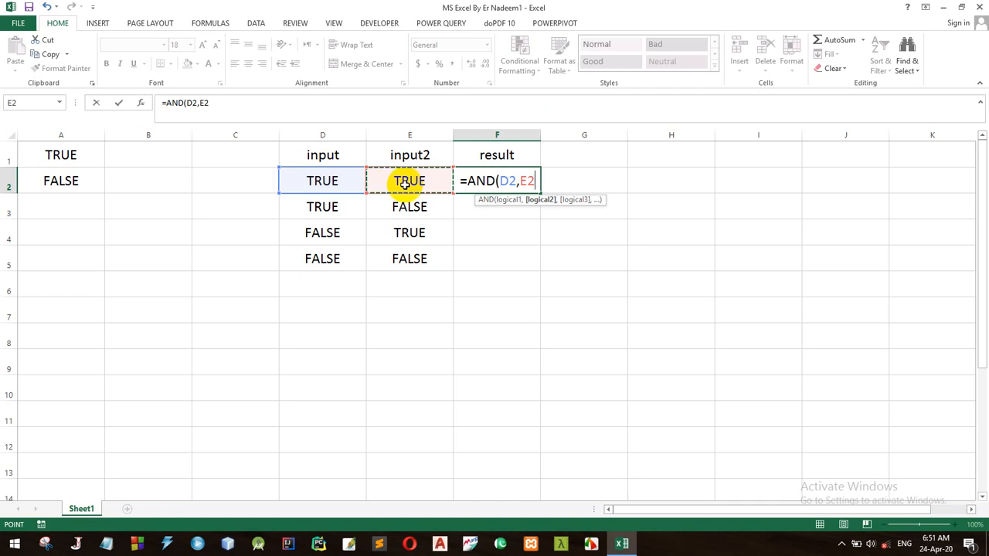
Step: Complete the formula =AND(D2,E2) in F2 and fill it down through F5
text())
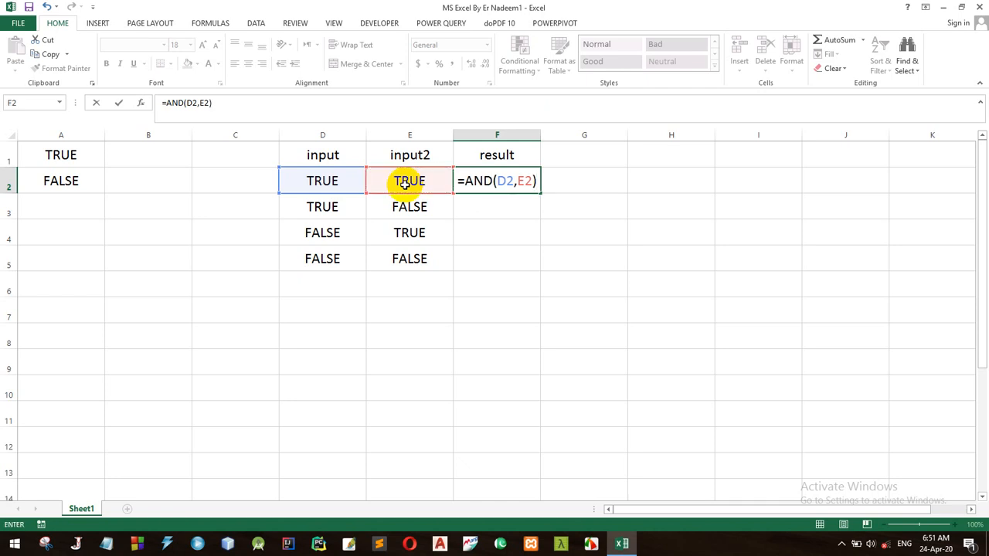
key(BackSpace)
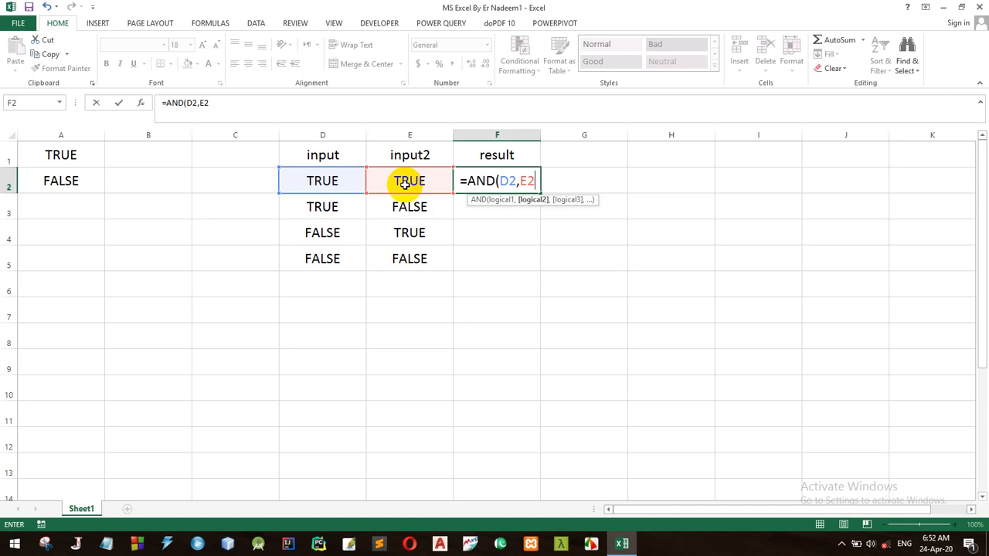
key(Return)
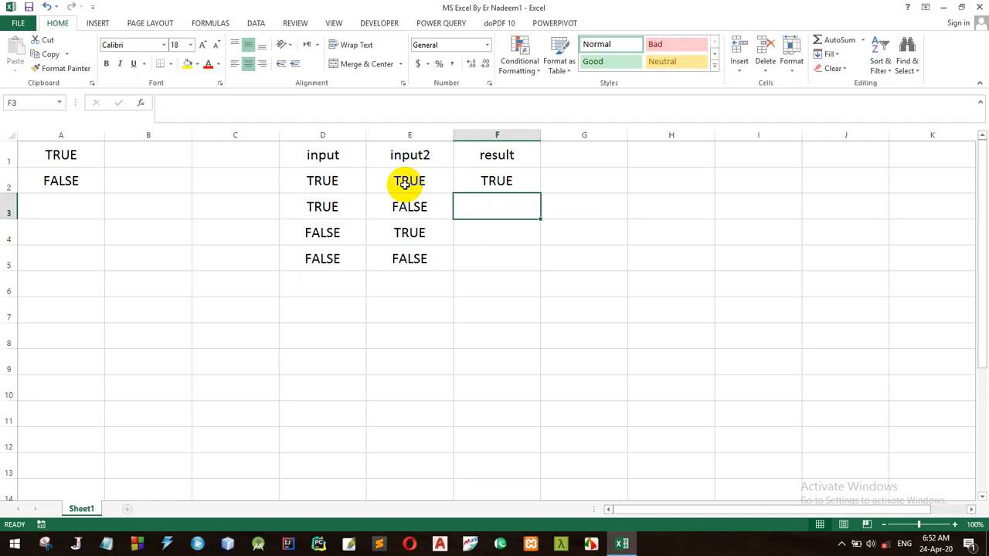
click(506, 183)
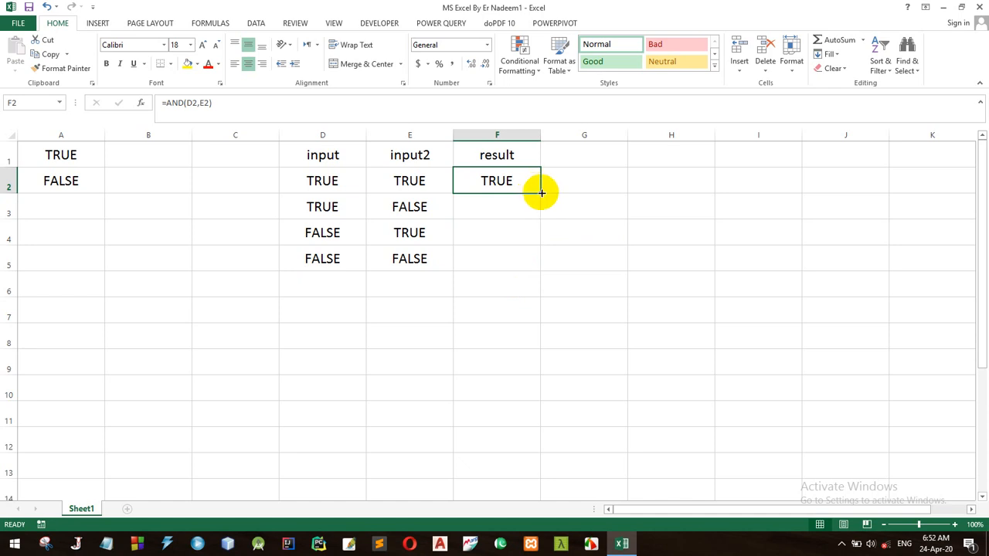
drag(542, 193, 534, 263)
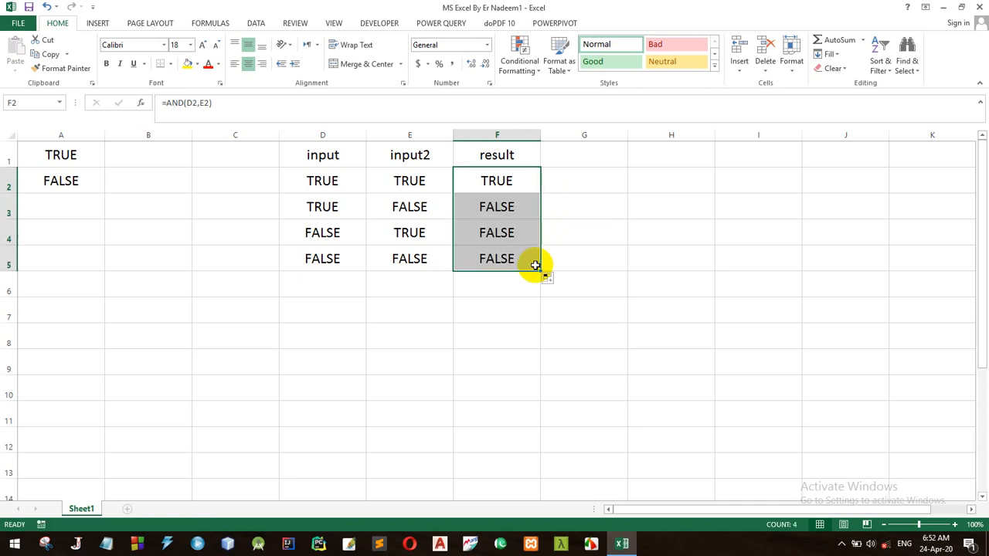
Step: Examine the copied AND formulas in F3:F5 and compare the input pairs in columns D and E with their results
drag(495, 206, 495, 258)
click(495, 207)
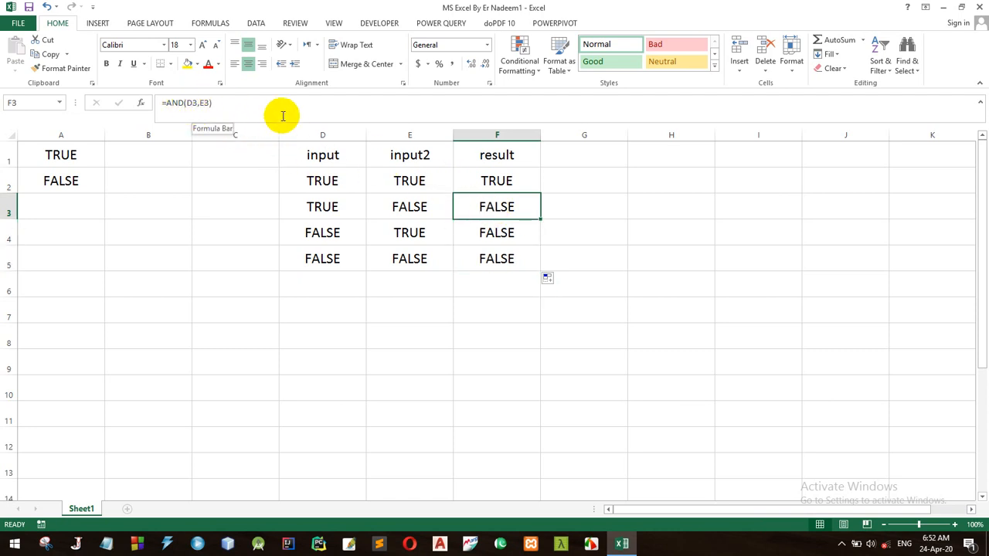
click(499, 233)
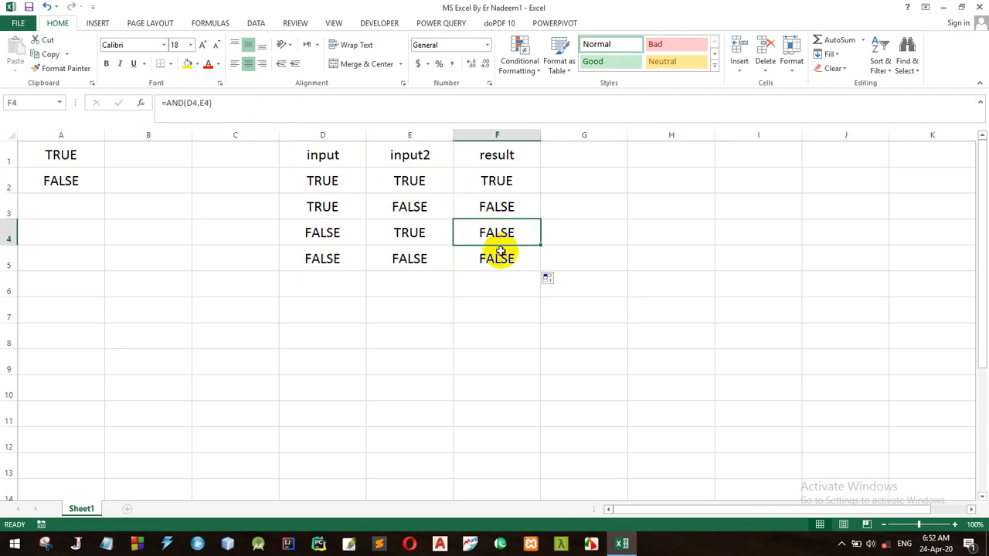
click(499, 260)
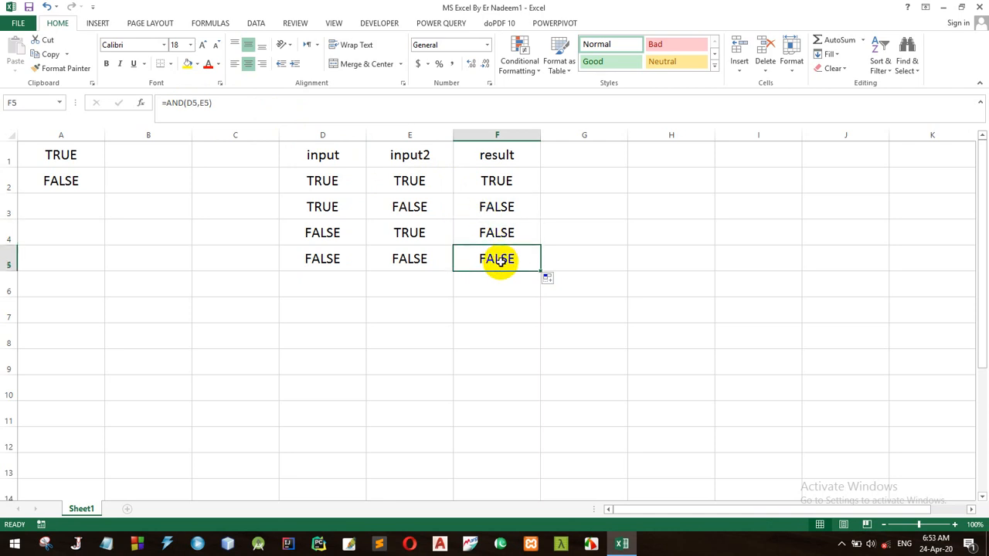
click(330, 207)
click(400, 207)
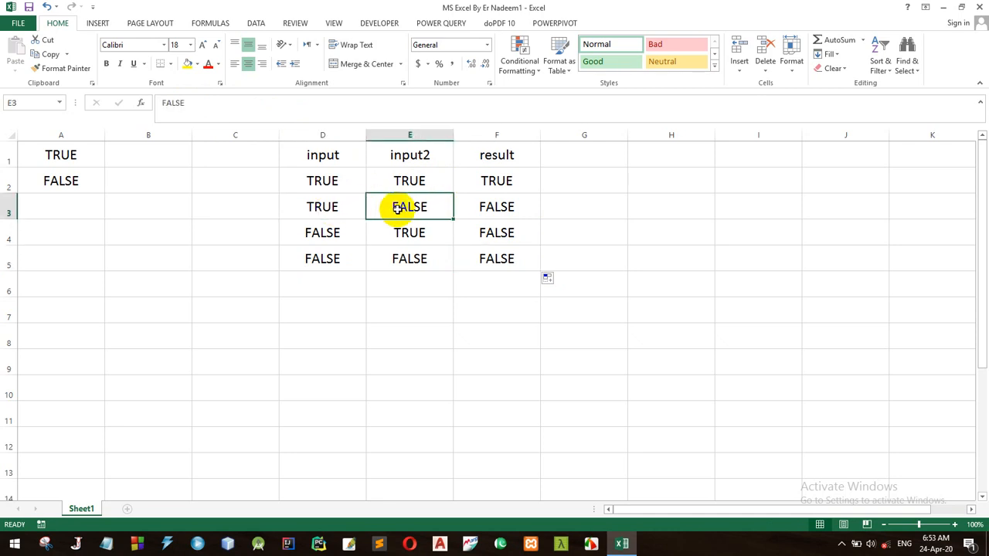
double_click(399, 207)
click(419, 233)
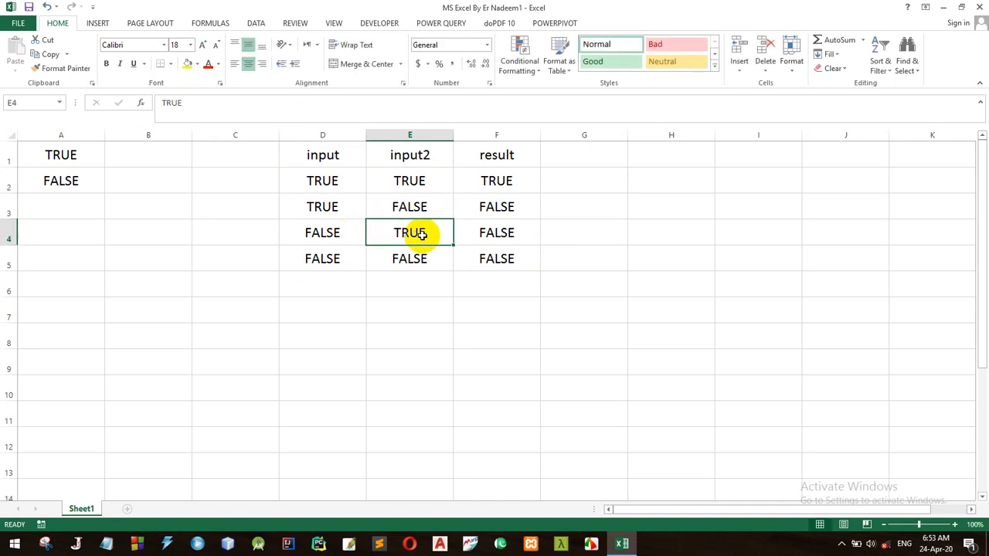
click(337, 236)
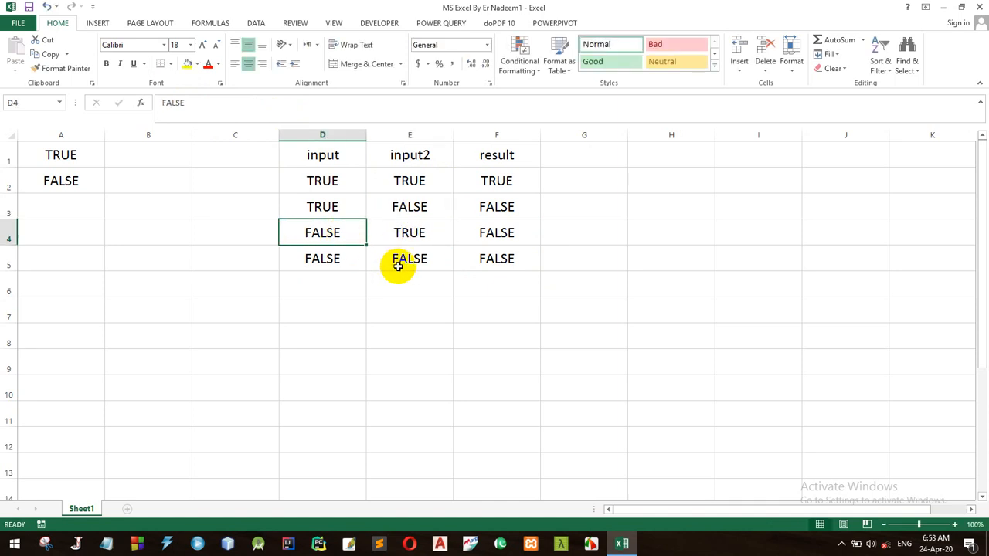
click(362, 176)
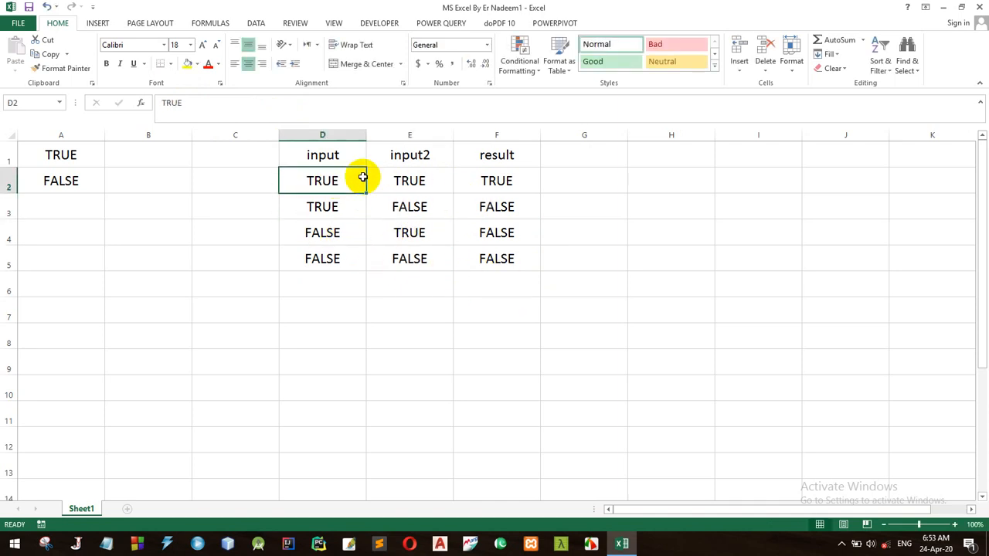
drag(363, 177, 469, 181)
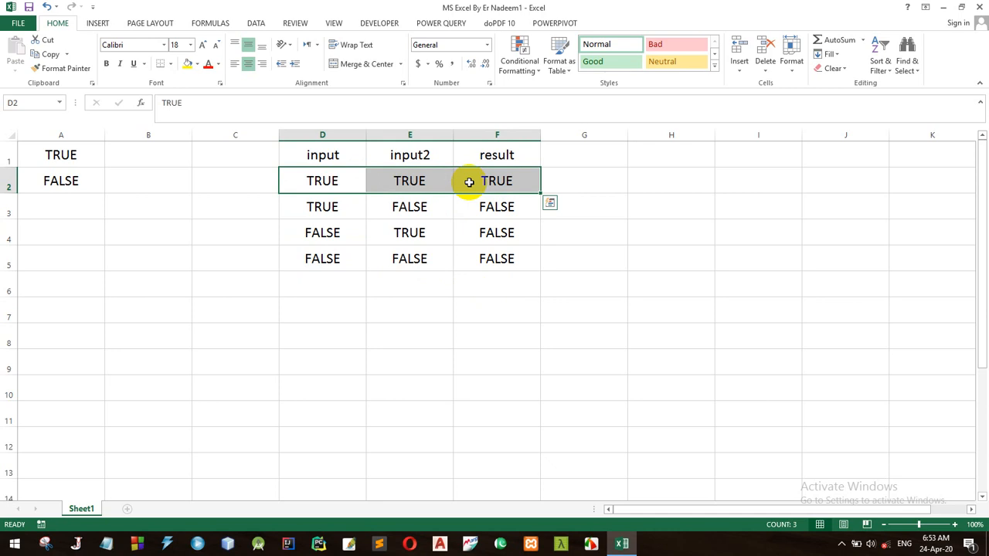
click(549, 202)
click(788, 212)
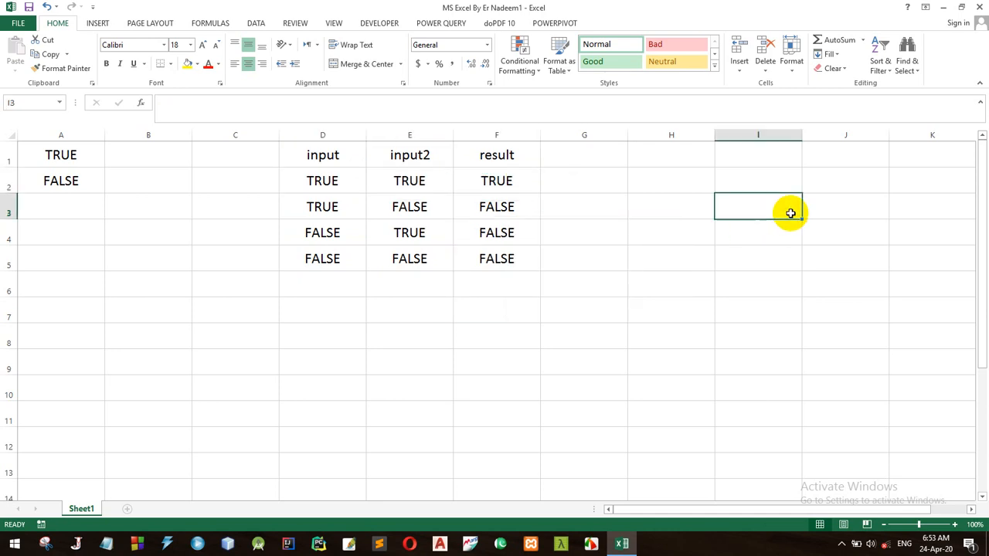
click(569, 160)
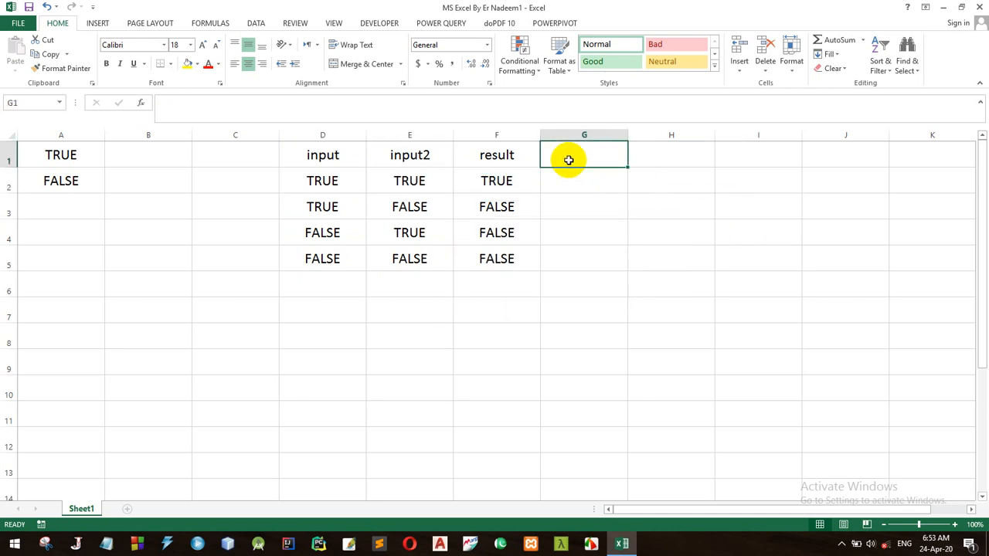
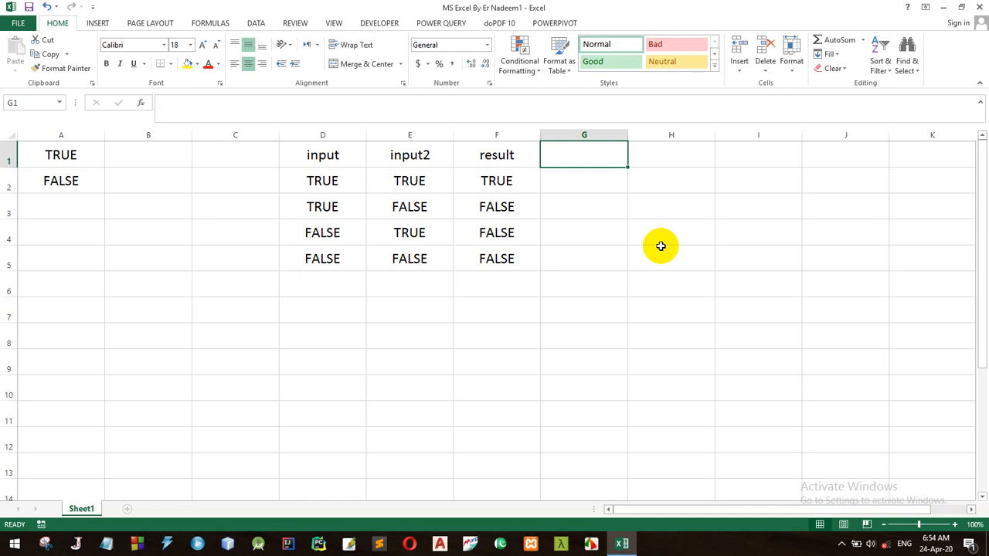
drag(496, 180, 497, 269)
key(Delete)
click(485, 187)
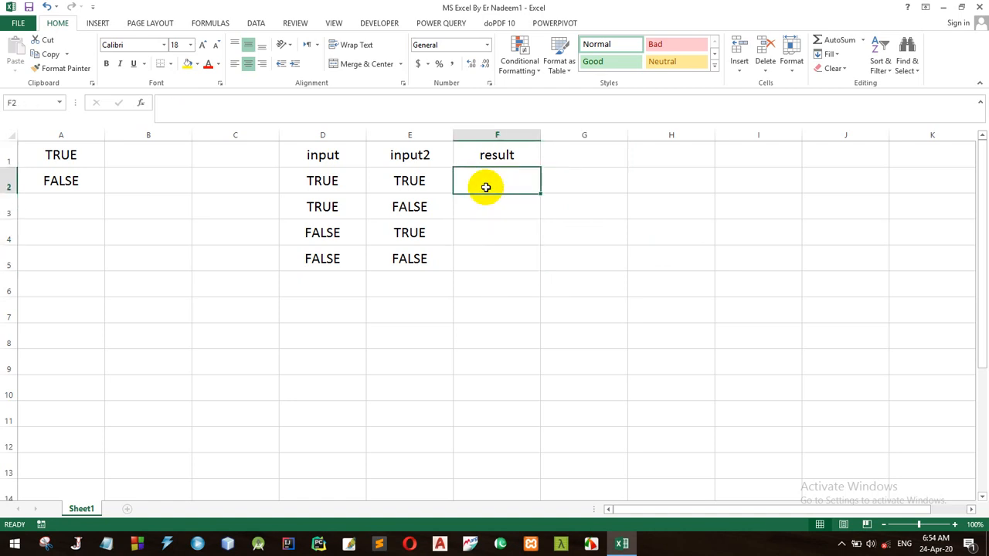
text(=)
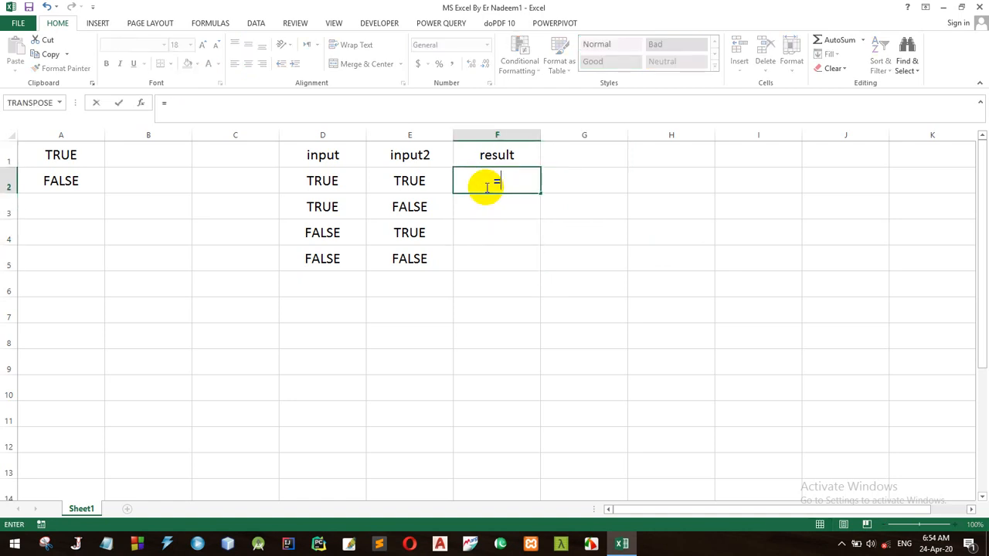
key(BackSpace)
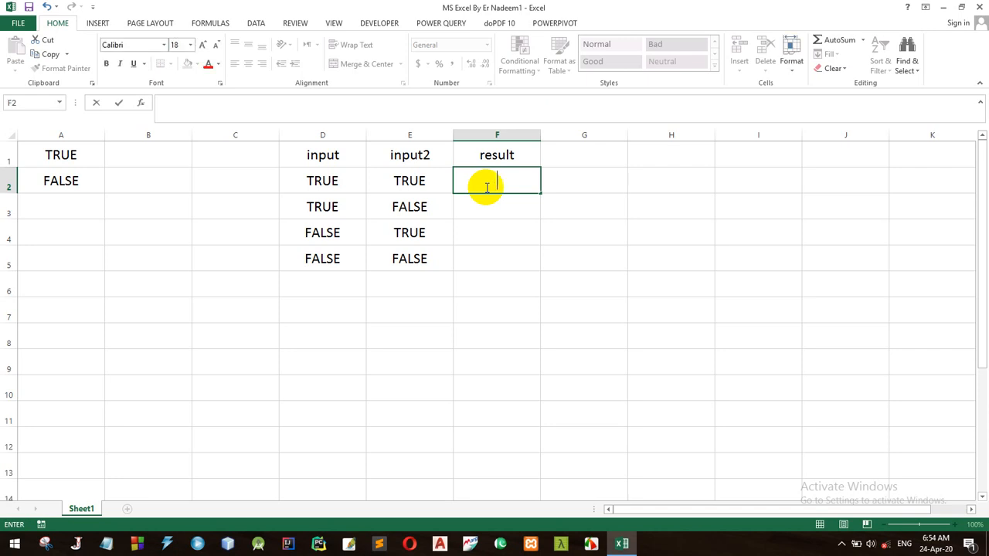
key(Escape)
key(ctrl+z)
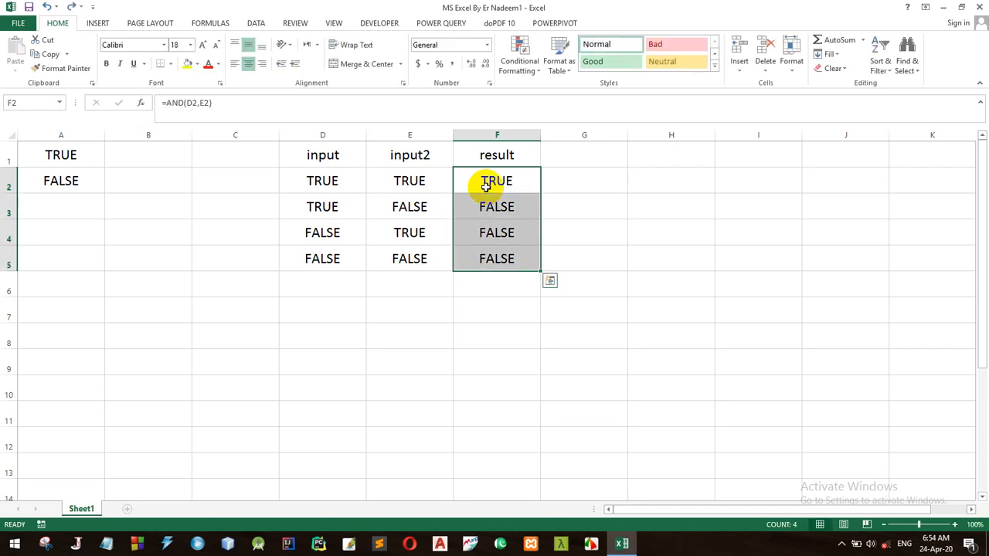
Step: Rename the header in F1 to "and" and add the header "or" in G1
click(497, 154)
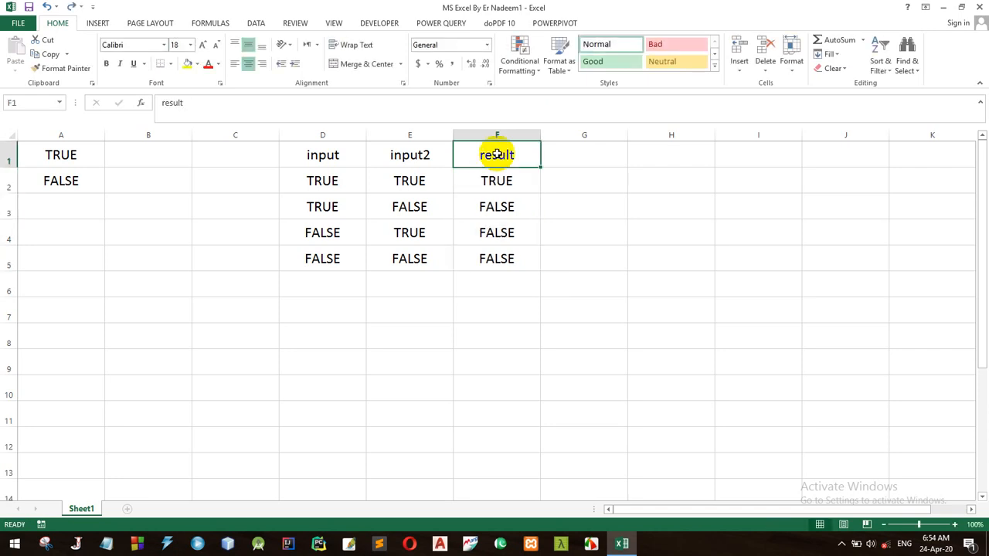
text(and)
click(578, 155)
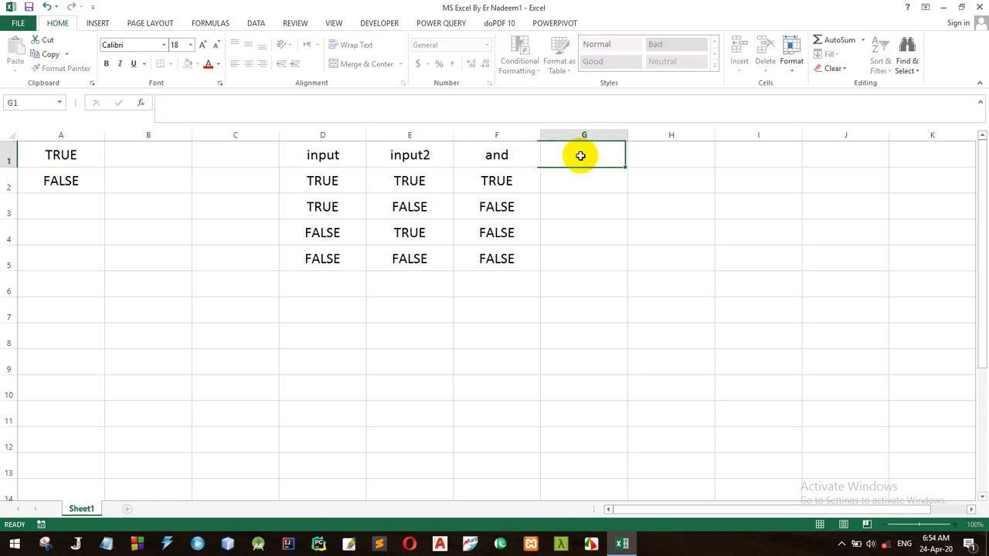
text(or)
key(Return)
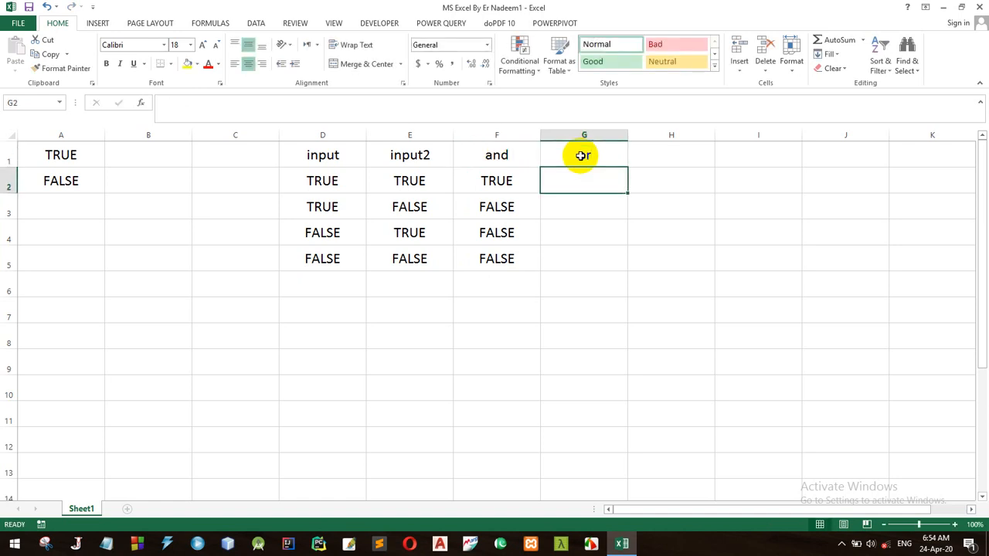
Step: Enter the formula =OR(D2,E2) in G2
text(=or)
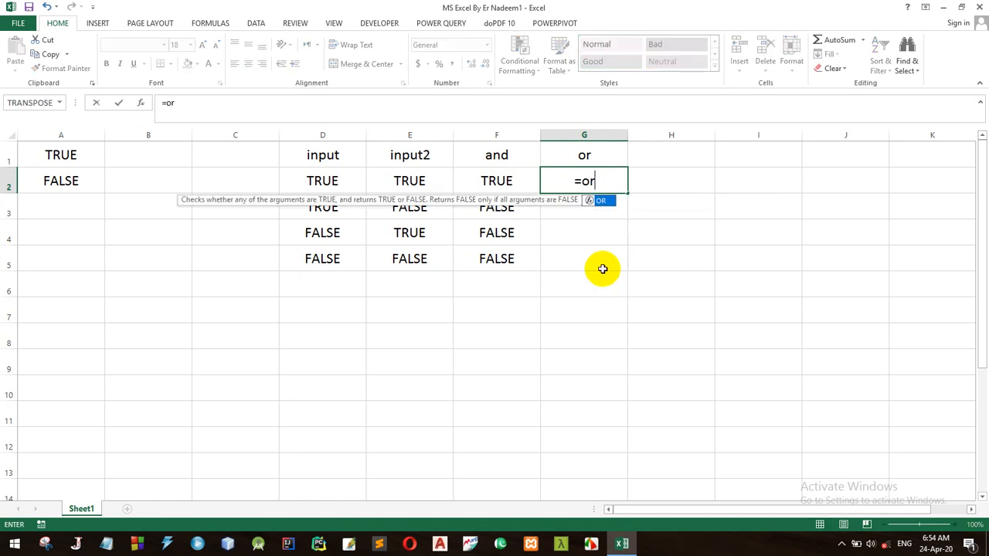
key(Tab)
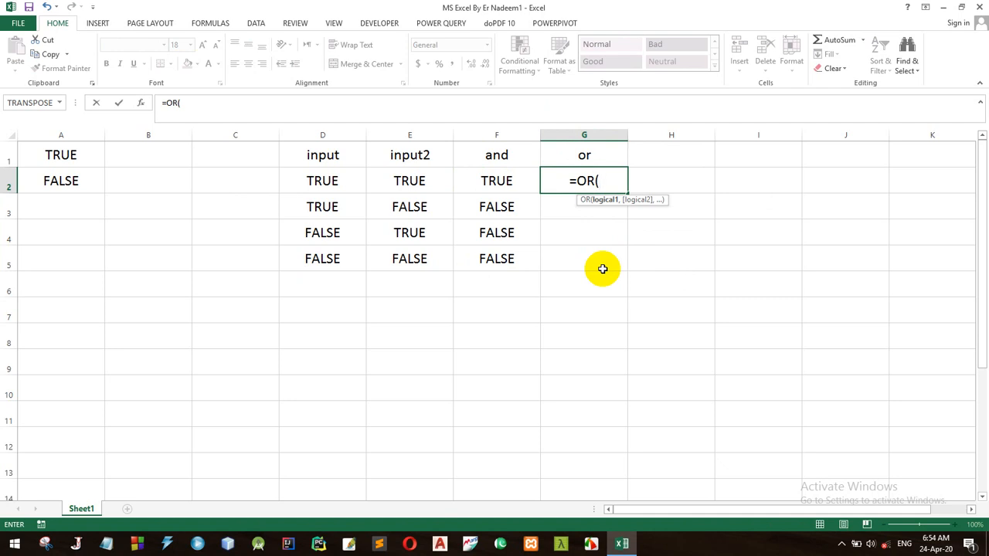
click(321, 182)
text(,)
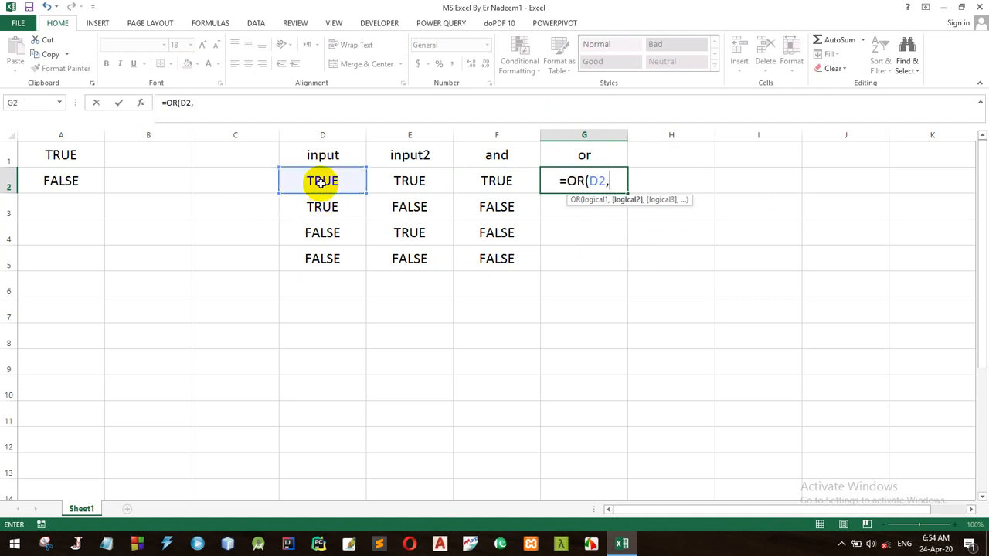
click(381, 180)
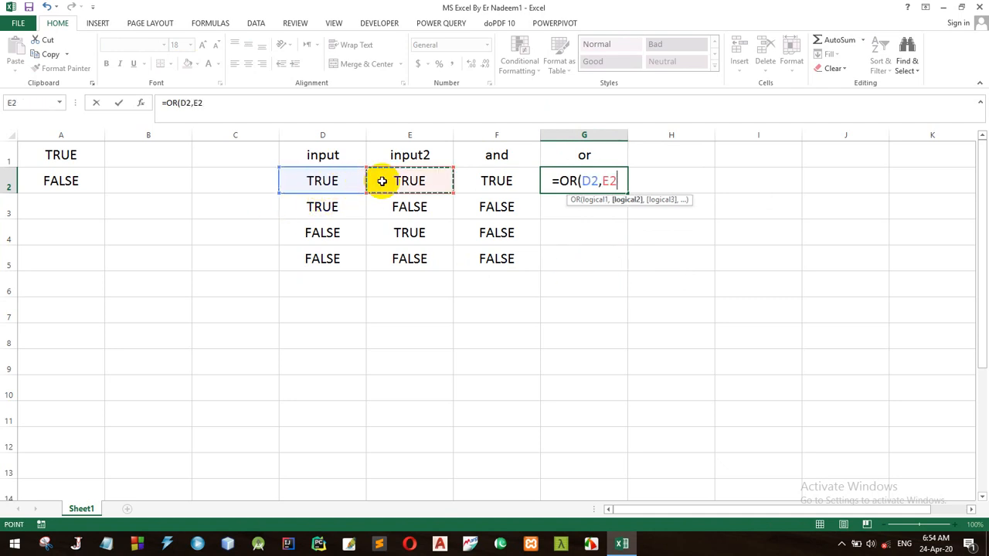
text())
key(Return)
Step: Fill the OR formula from G2 down through G5
click(579, 183)
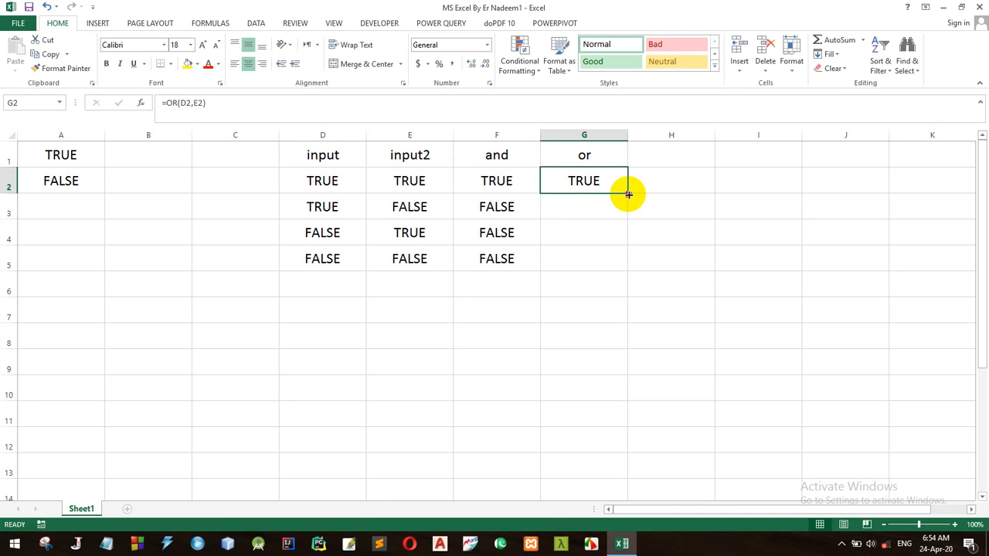
double_click(628, 194)
click(734, 197)
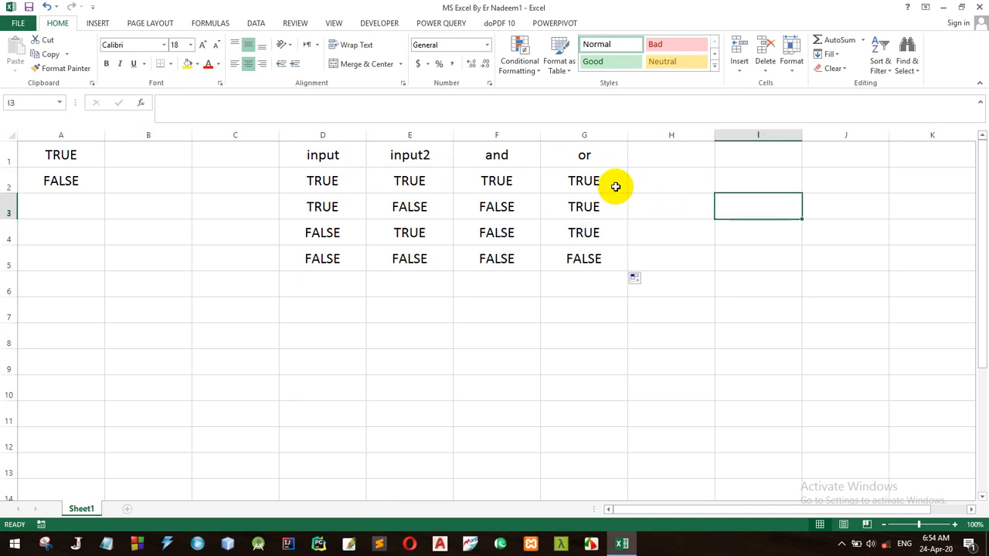
Step: Compare the OR results in G2:G5 with the input pairs in columns D and E
mouse_move(596, 182)
mouse_down()
mouse_move(600, 207)
mouse_move(584, 203)
mouse_move(585, 183)
mouse_up()
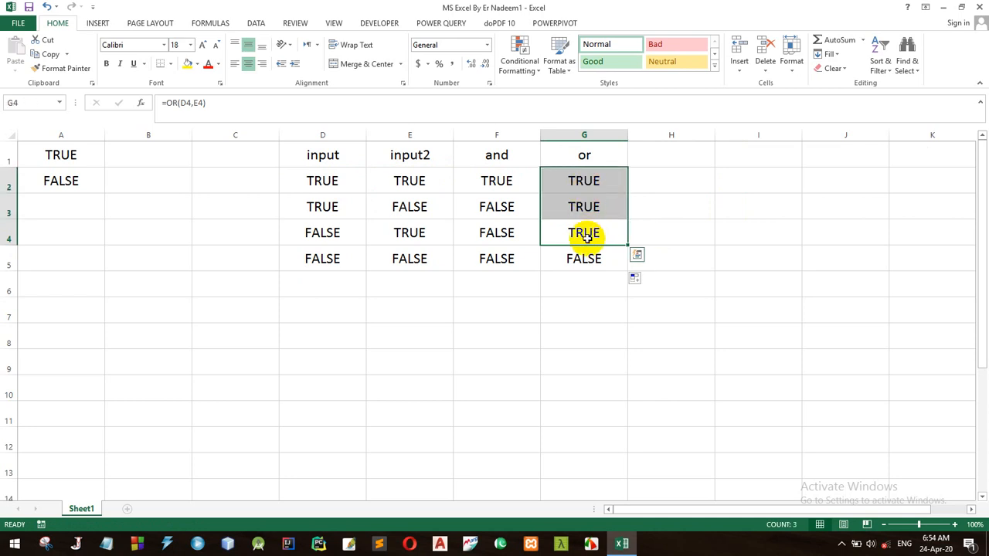
drag(571, 234, 315, 183)
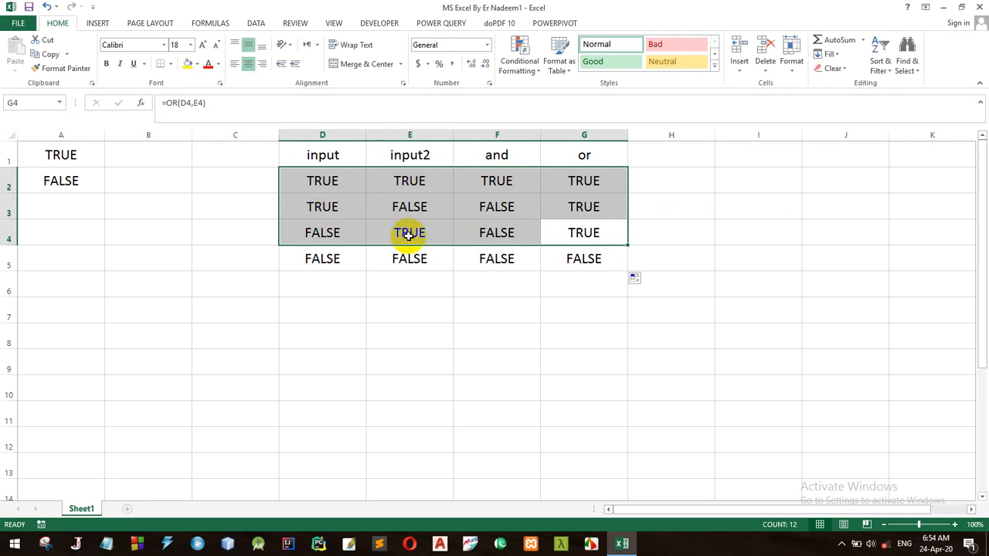
drag(322, 259, 406, 261)
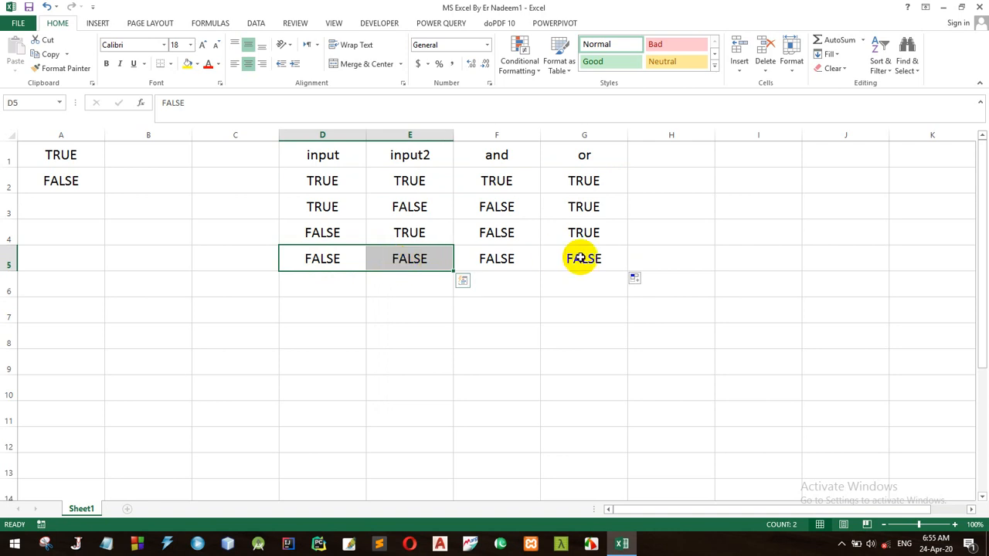
click(584, 258)
Step: Add the header "xor" in H1 and select the range D2:G4
click(662, 155)
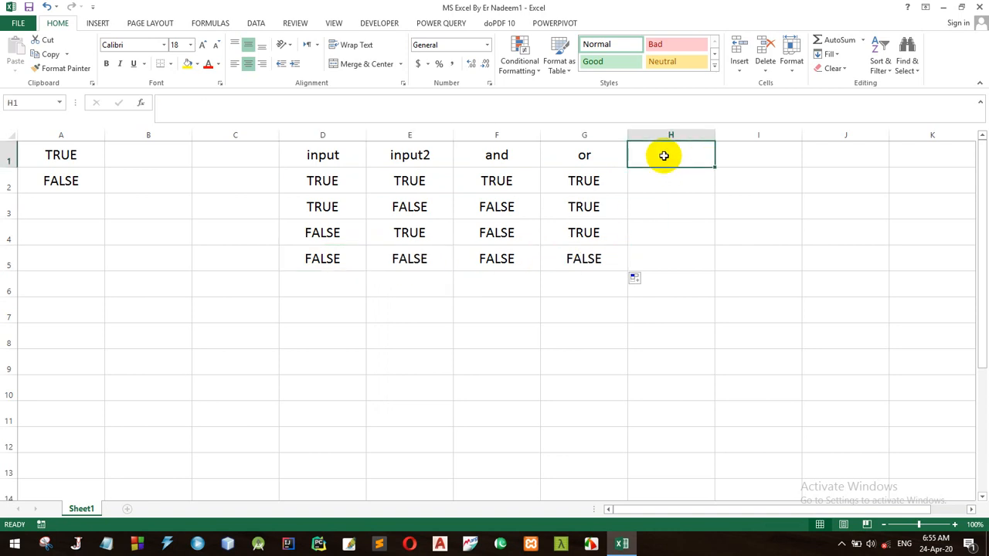
text(xor)
key(Return)
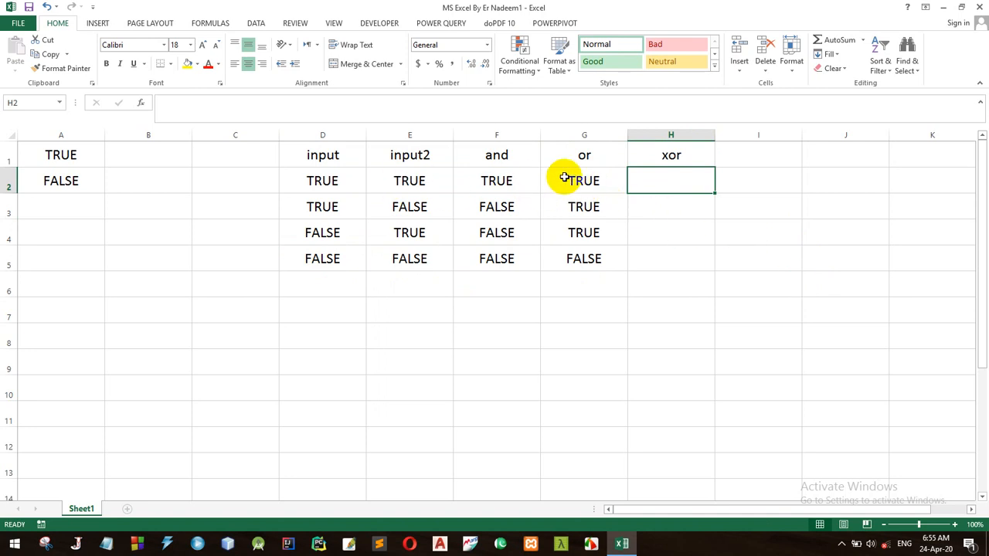
drag(564, 178, 323, 244)
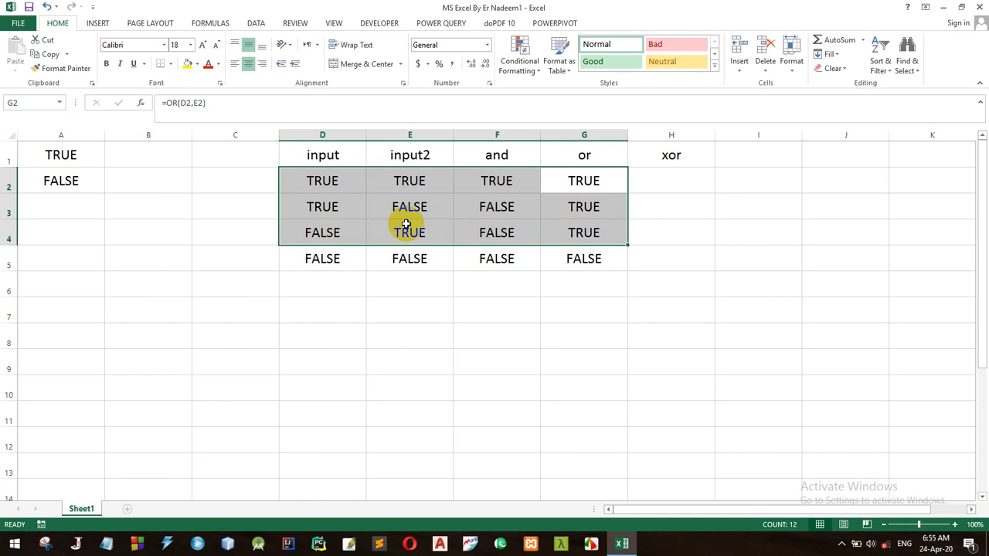
Step: Compare the AND and OR results with the input pairs in rows 2 to 4
drag(326, 218, 403, 235)
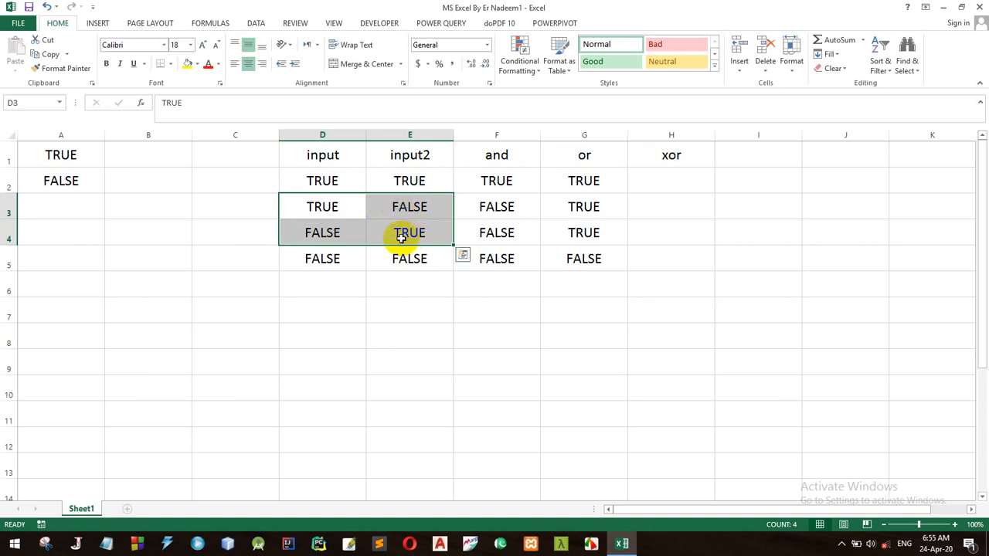
click(356, 225)
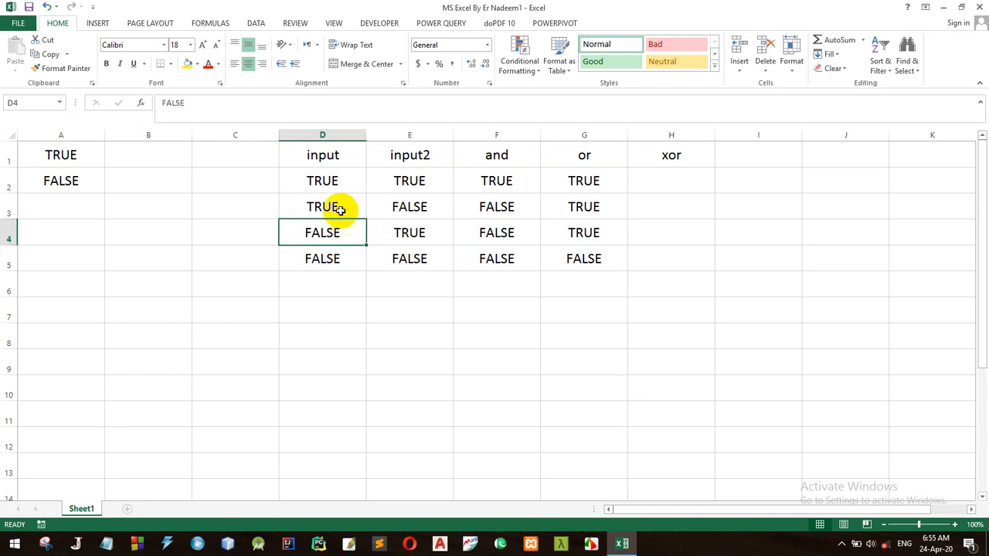
drag(339, 212, 574, 230)
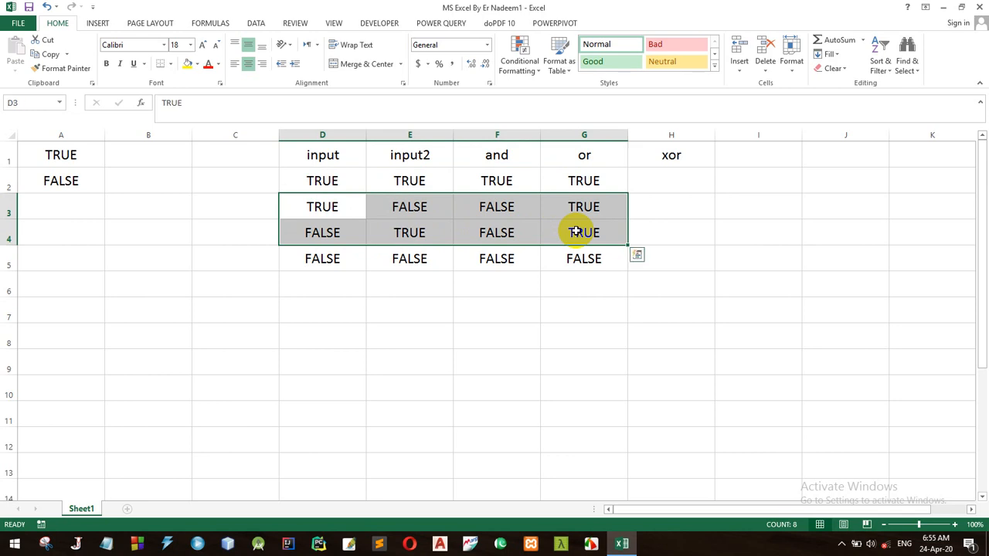
drag(331, 180, 382, 182)
click(344, 180)
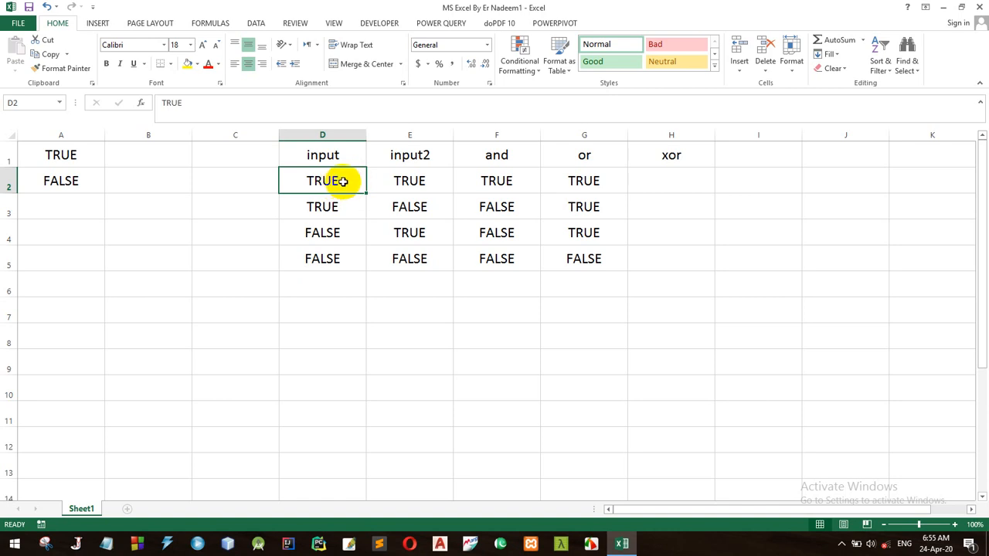
drag(342, 181, 574, 178)
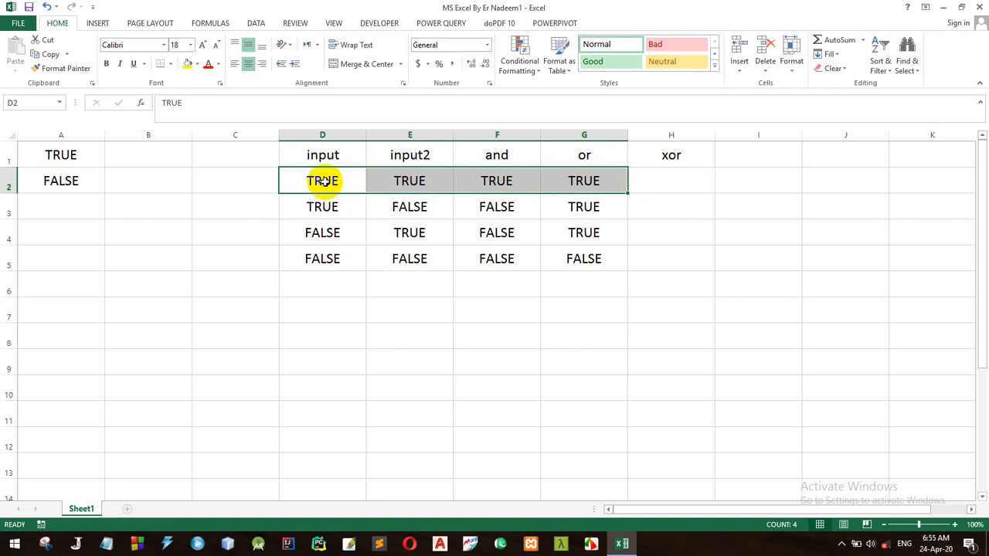
Step: Enter the formula =XOR(D2,E2) in H2
click(677, 180)
text(xor)
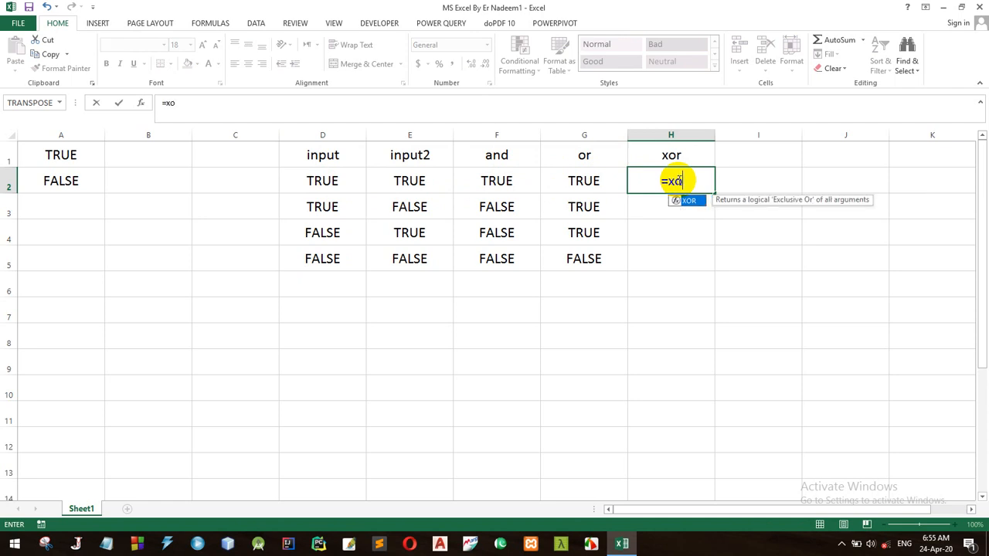
key(Tab)
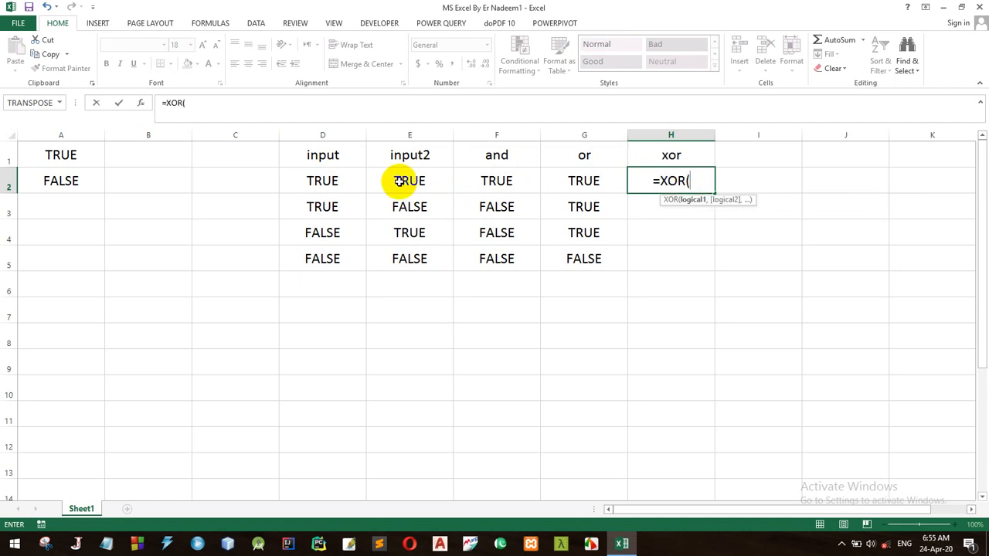
click(328, 182)
text(,)
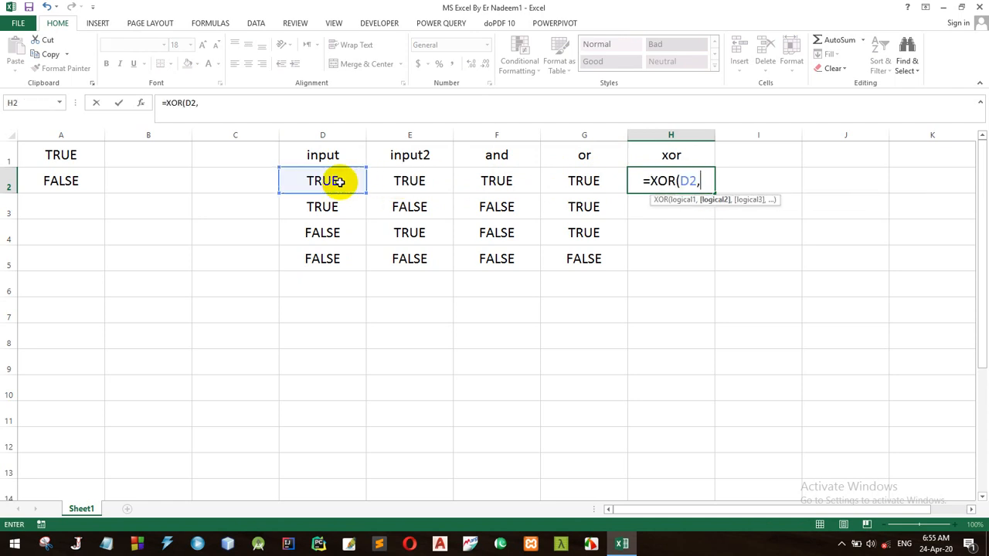
click(395, 181)
key(Return)
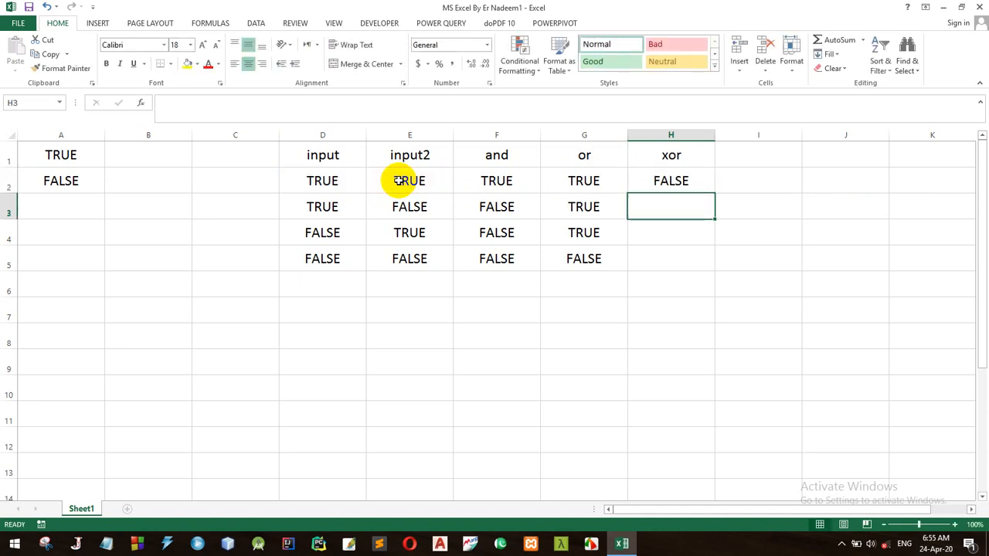
Step: Fill the XOR formula from H2 down through H5
click(695, 183)
double_click(716, 193)
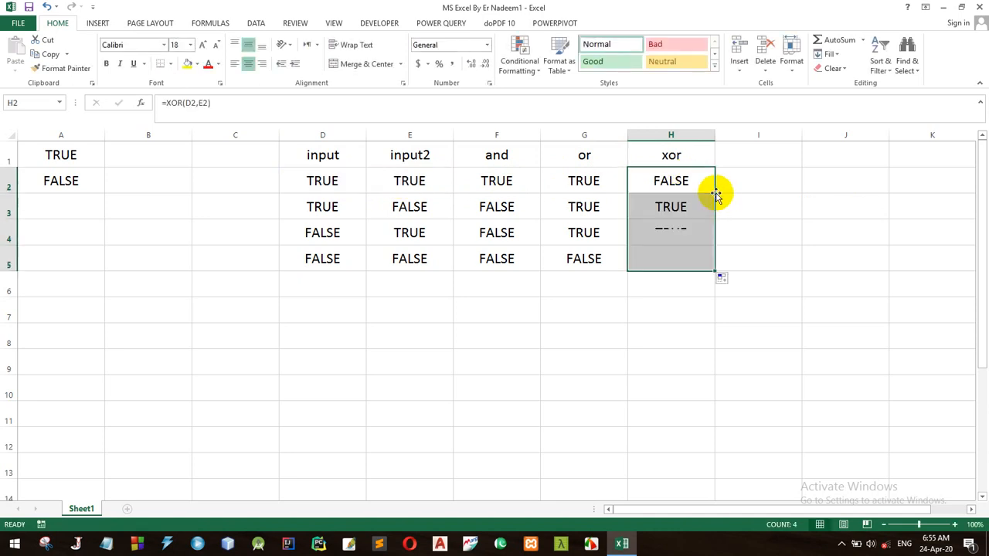
click(842, 209)
Step: Compare the XOR results in H2:H5 with the matching input pairs in columns D and E
click(663, 206)
drag(664, 206, 353, 234)
click(676, 180)
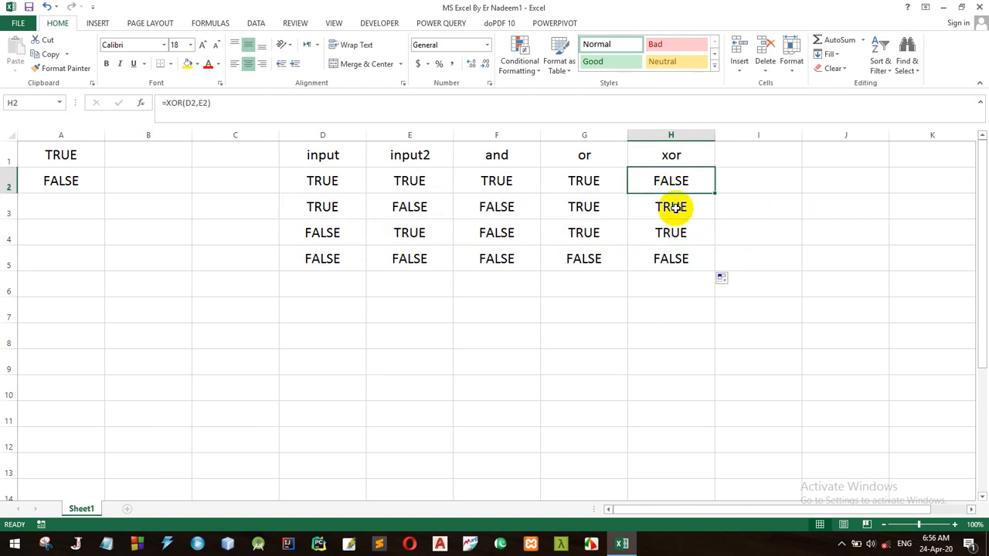
click(672, 258)
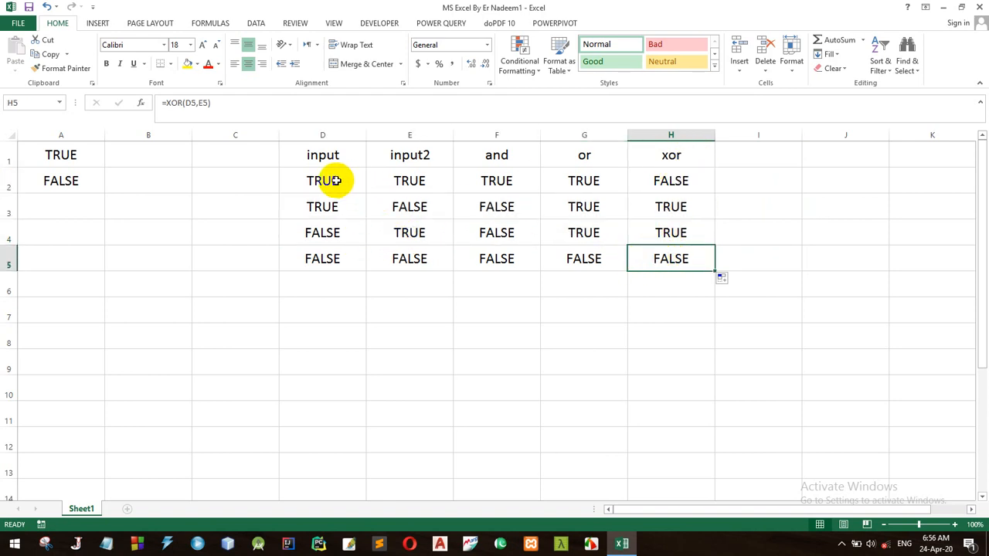
drag(322, 178, 398, 183)
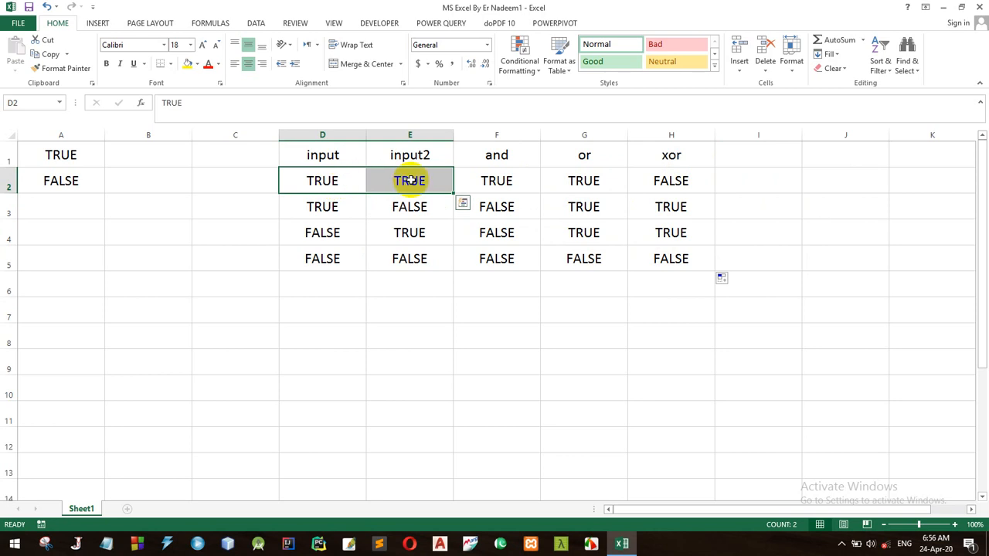
click(668, 185)
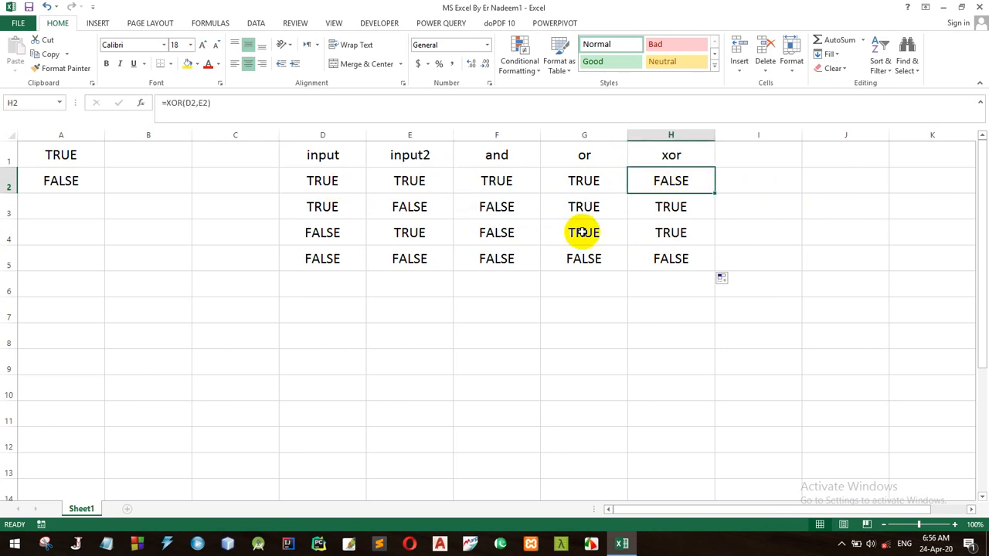
click(332, 259)
drag(332, 260, 397, 258)
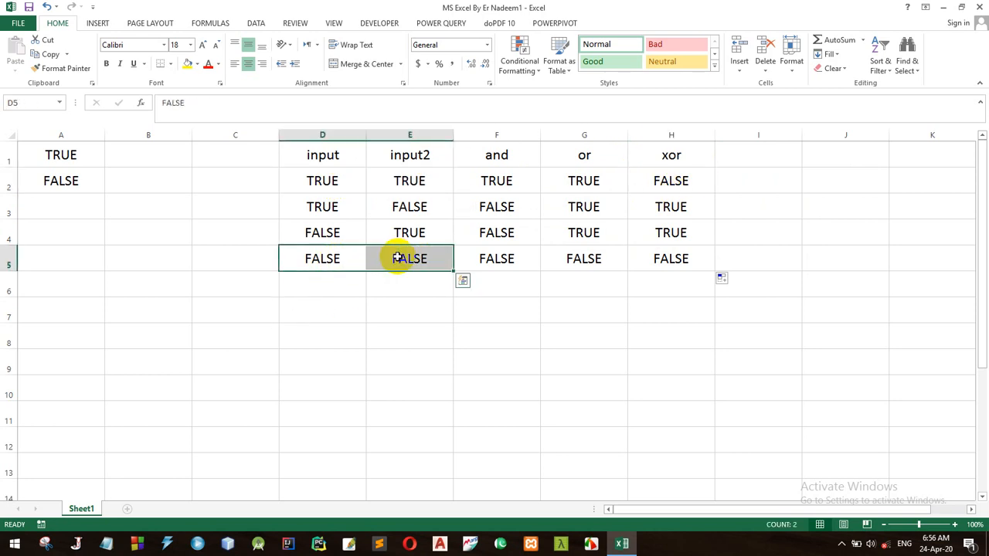
click(634, 255)
drag(337, 208, 409, 214)
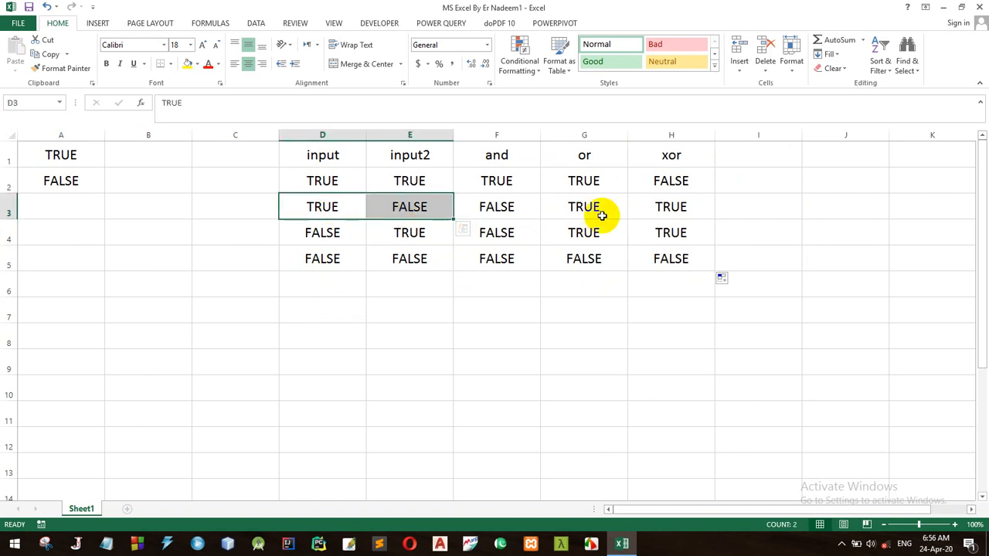
click(657, 212)
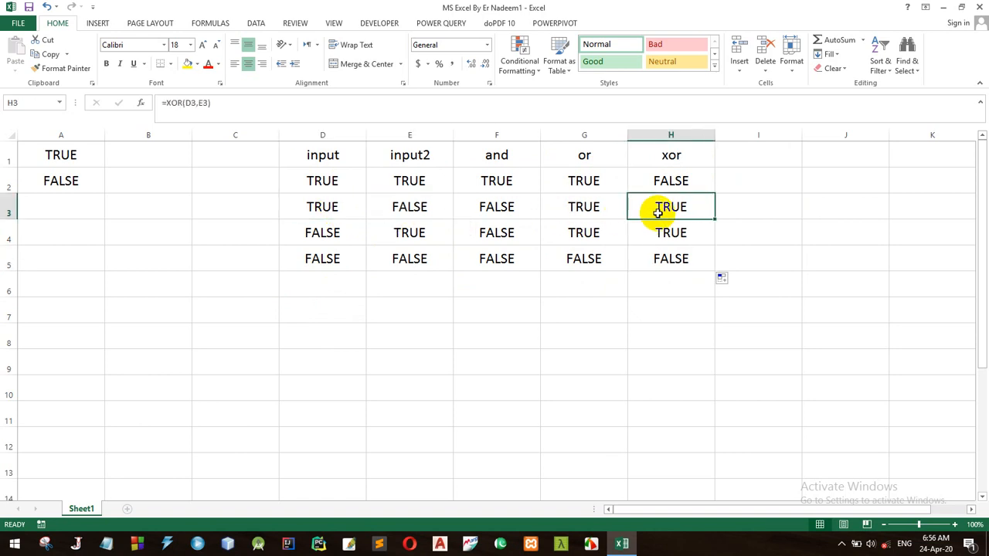
click(620, 344)
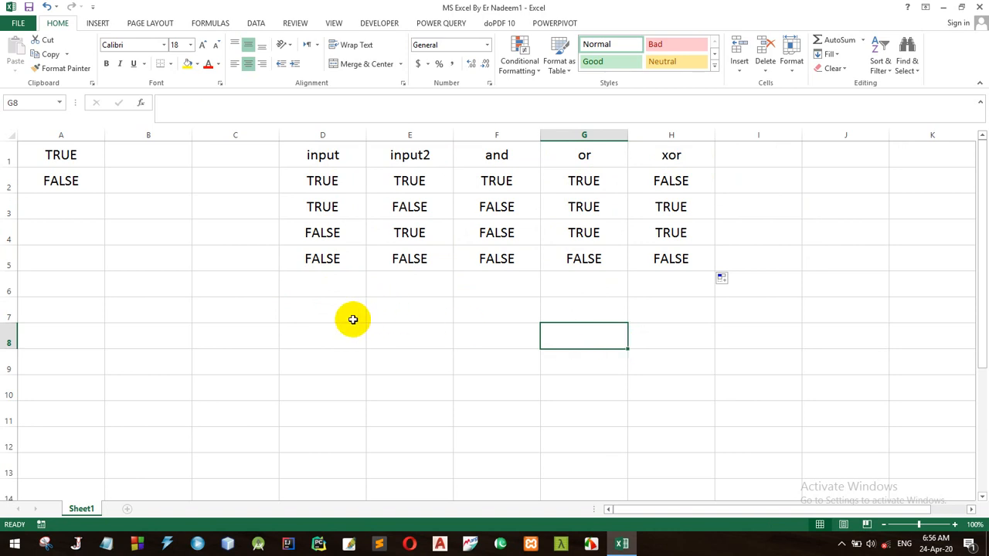
Step: Enter the formula =2+3 in D8
click(326, 343)
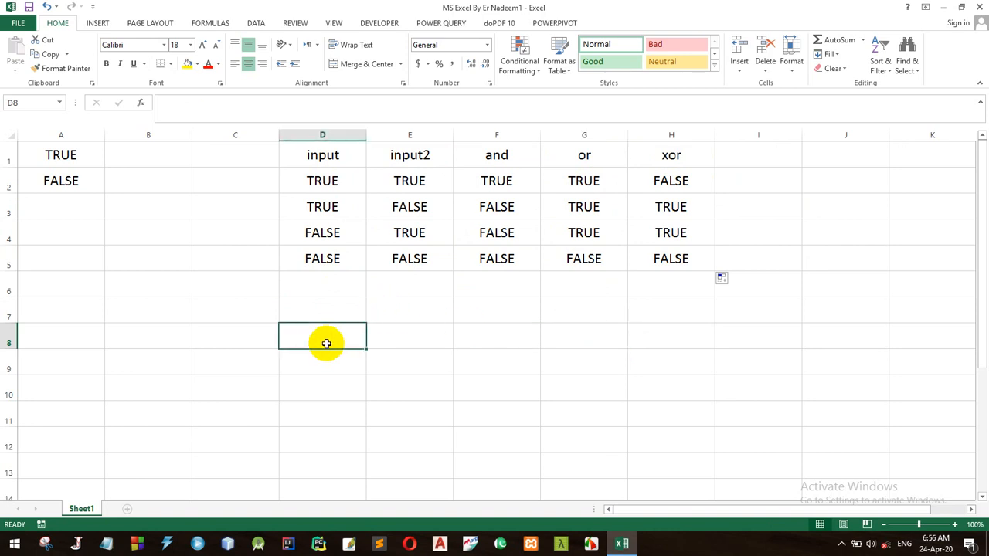
text(=)
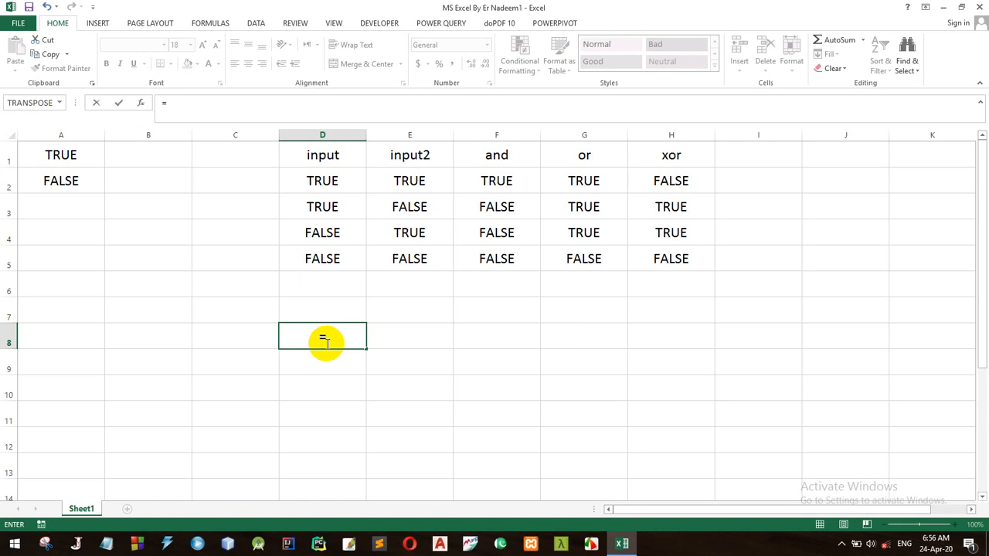
text(2+3)
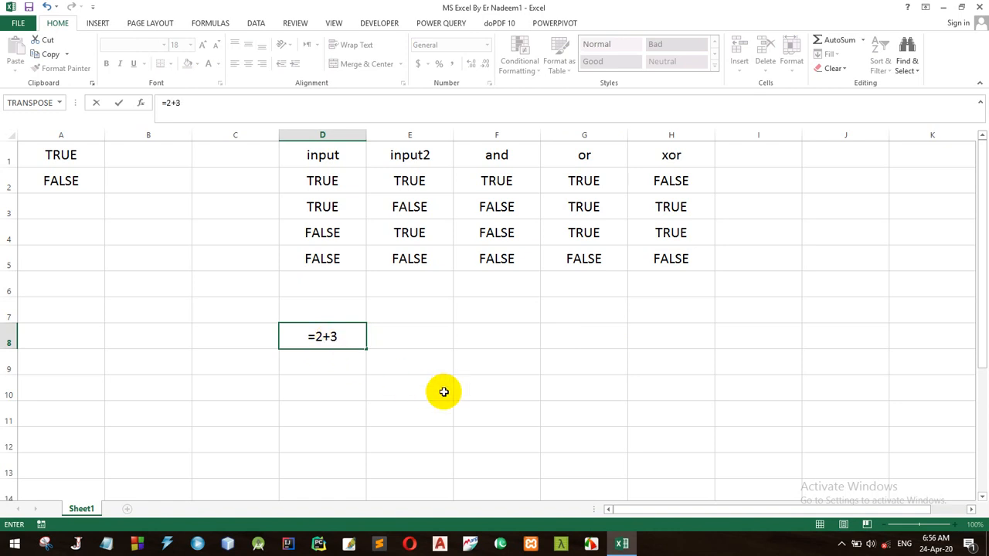
key(Return)
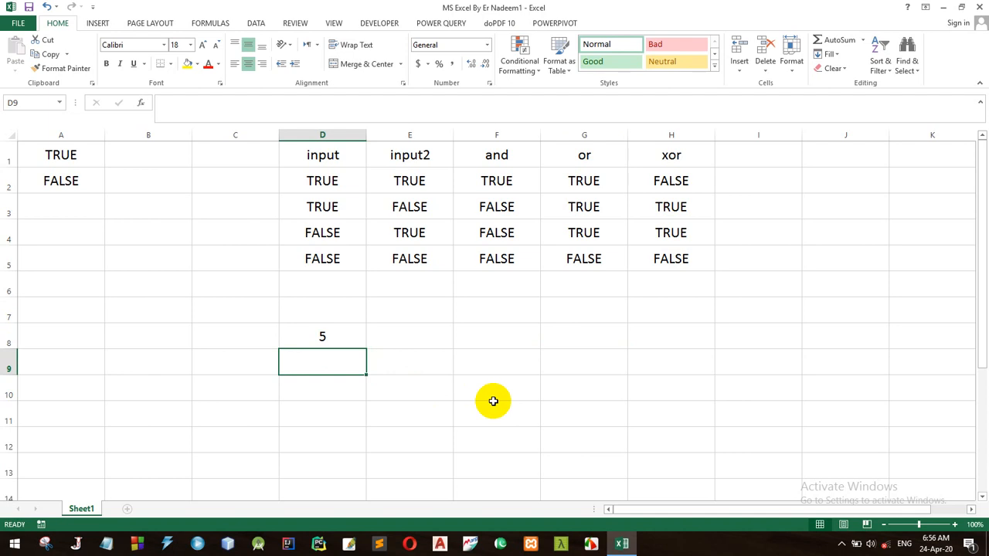
Step: Change the formula in D8 to =2+"a", adding a text value to the number
double_click(338, 343)
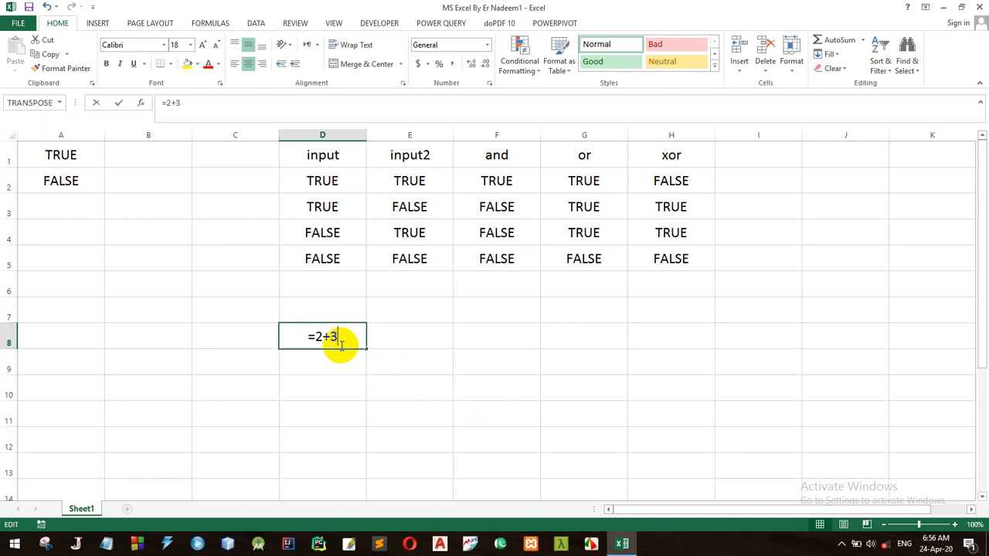
key(BackSpace)
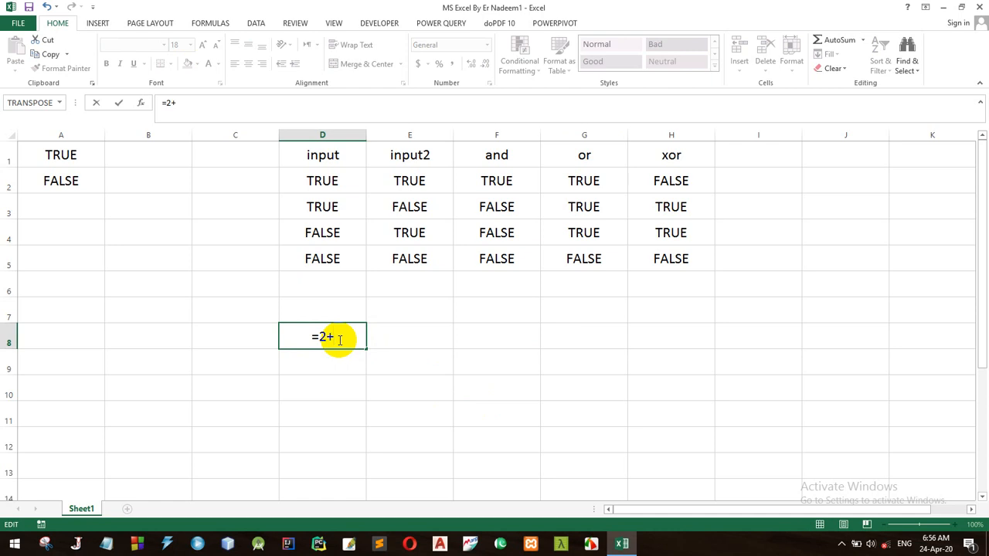
text(a)
key(BackSpace)
text("a")
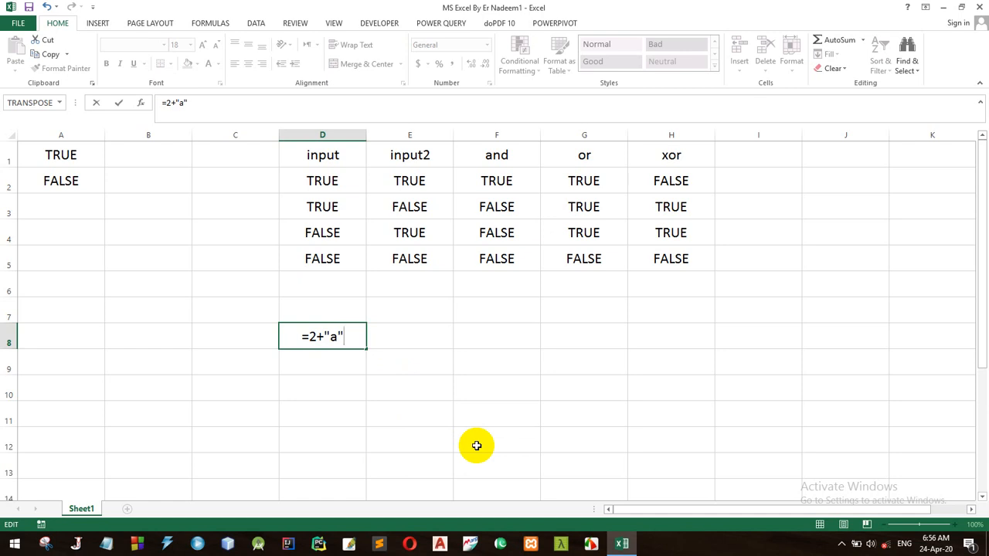
key(Return)
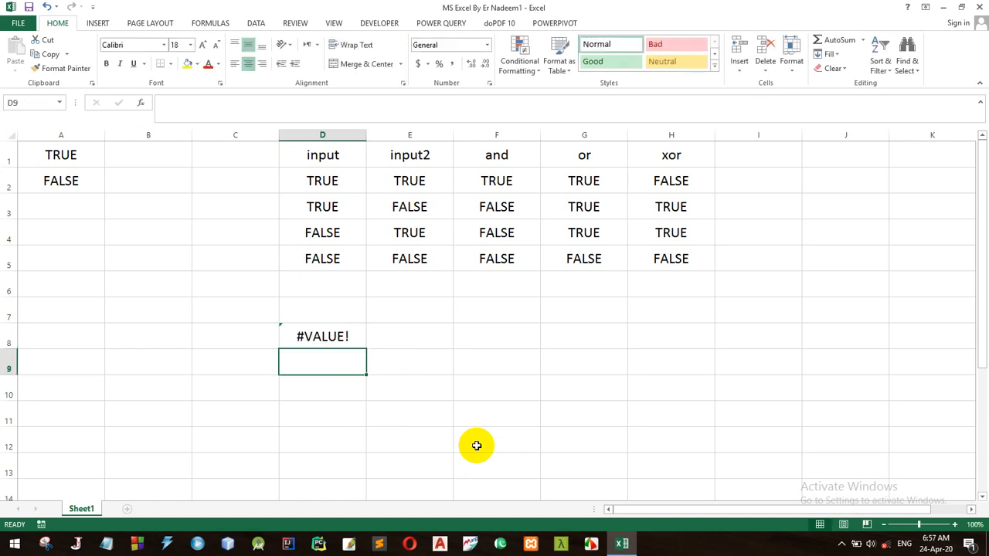
Step: Review the formula behind the error in D8 and leave it as it is
key(Up)
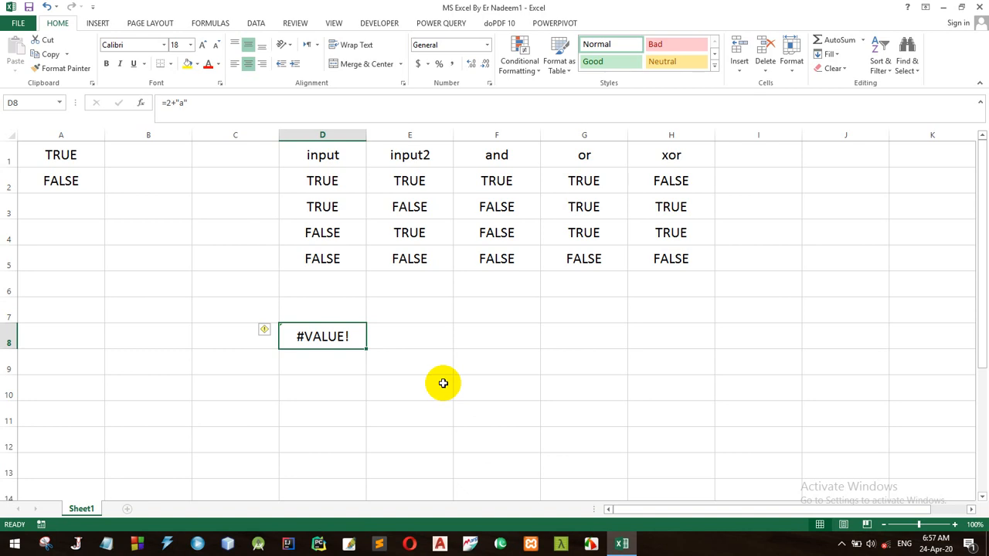
double_click(331, 336)
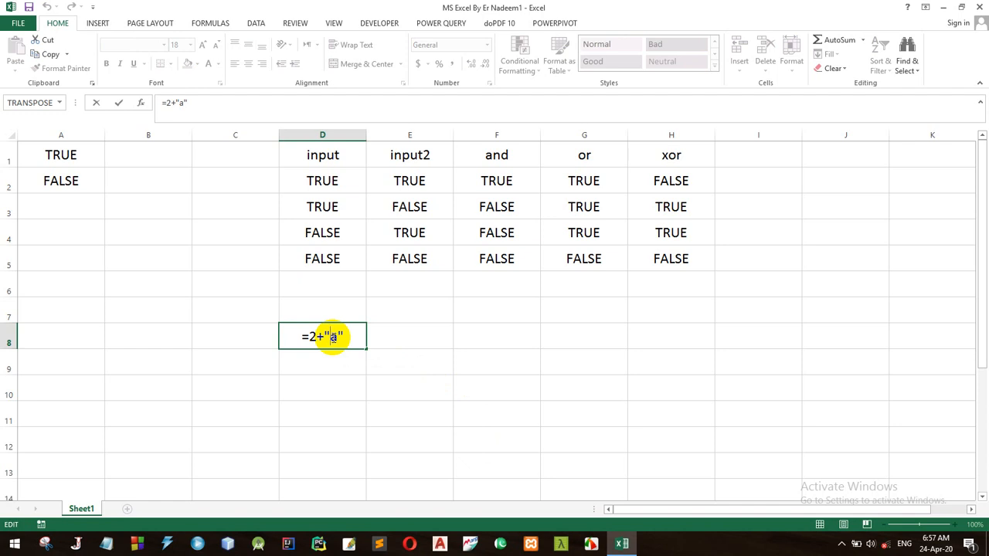
key(Return)
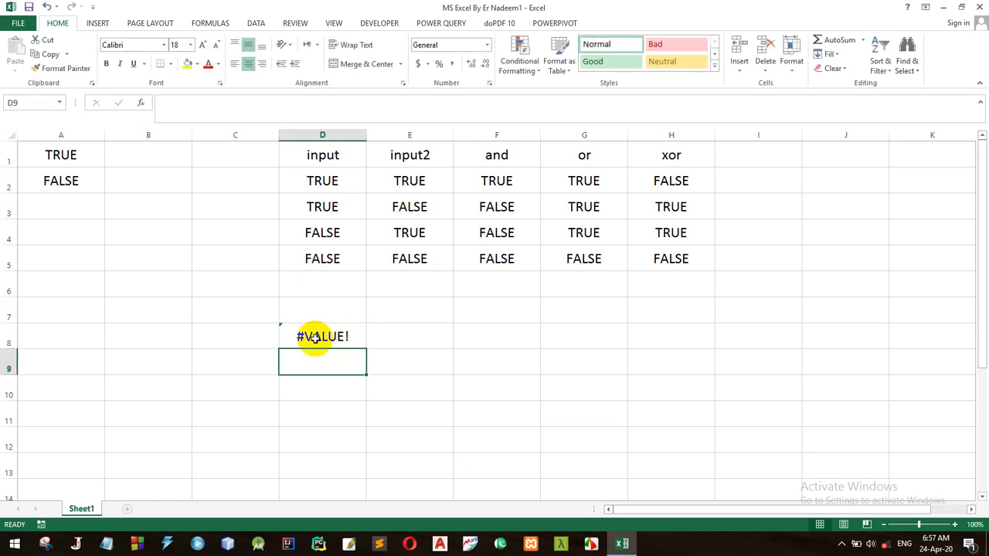
double_click(316, 337)
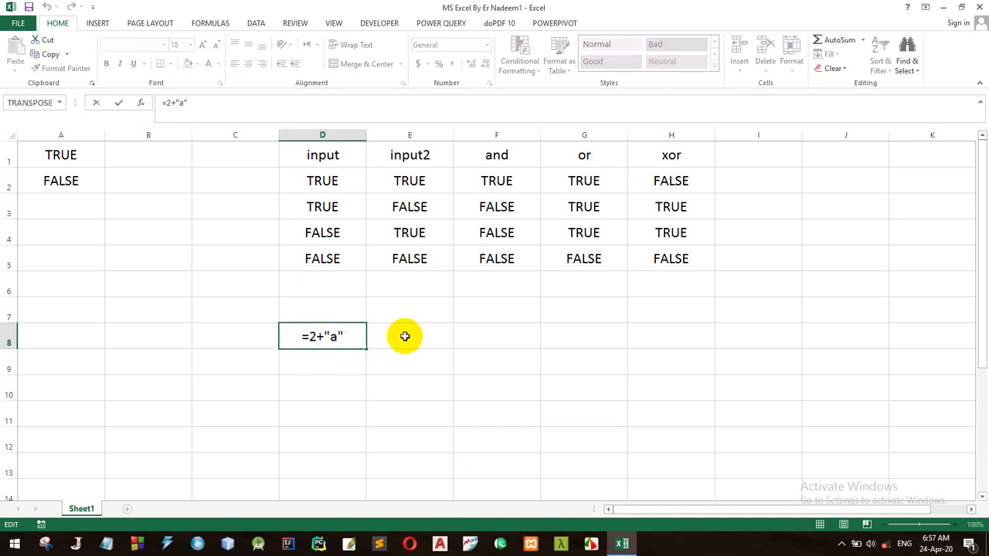
key(Return)
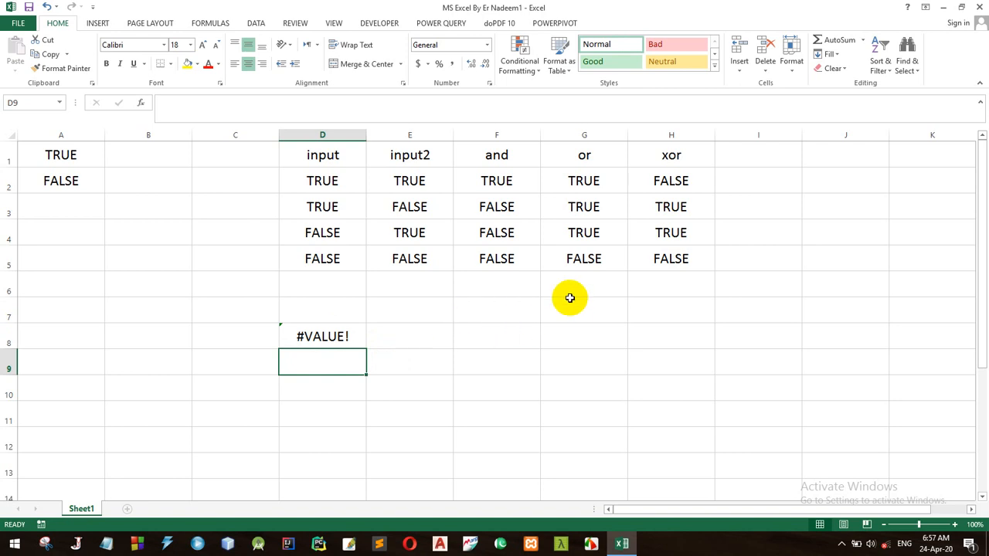
Step: Enter the formula =IFERROR(2+"a","An error occurred") in F8
click(488, 343)
text(=ife)
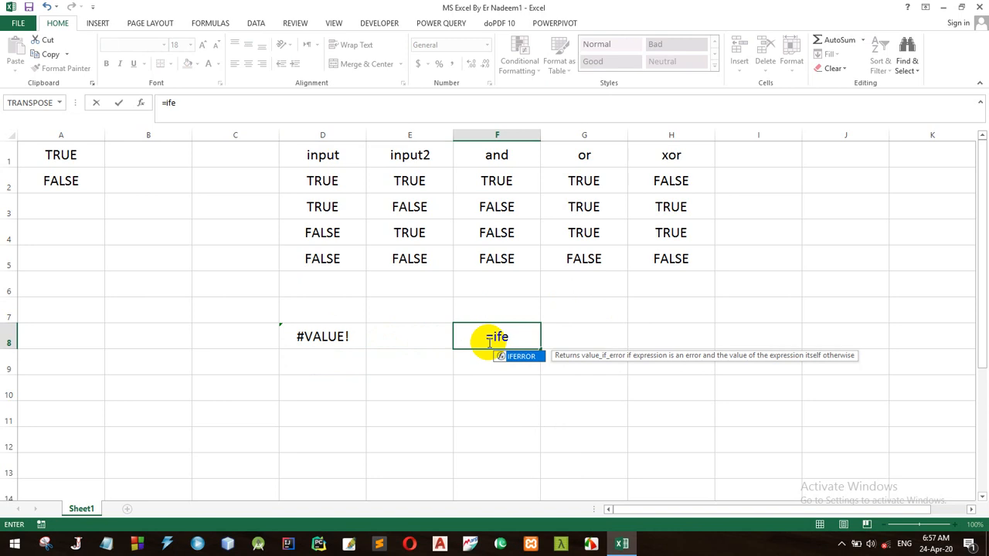
key(Tab)
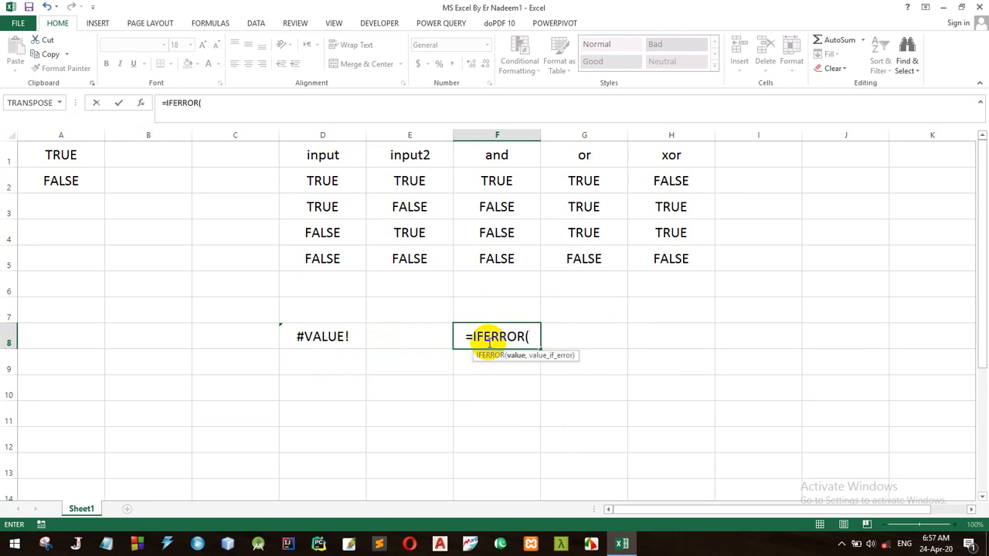
text(2+")
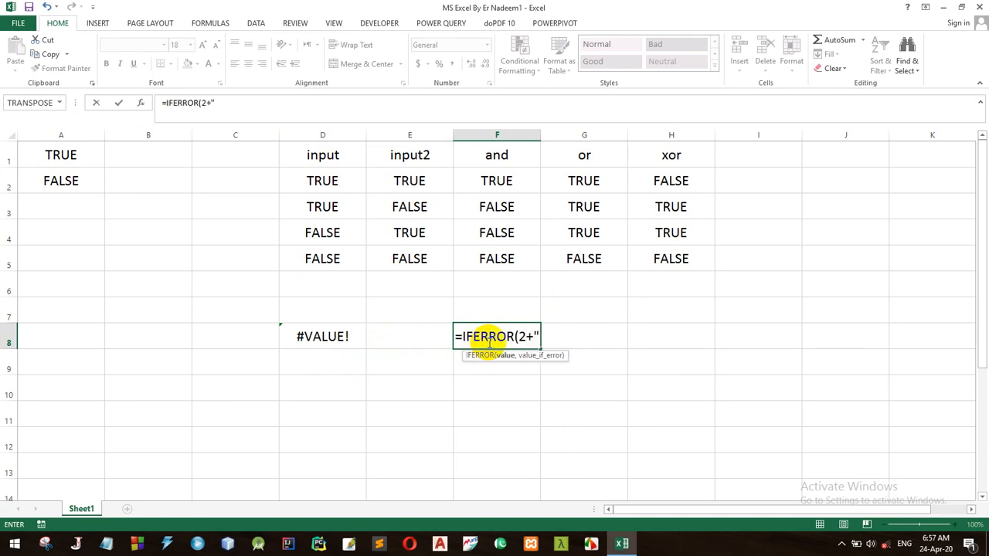
text(a")
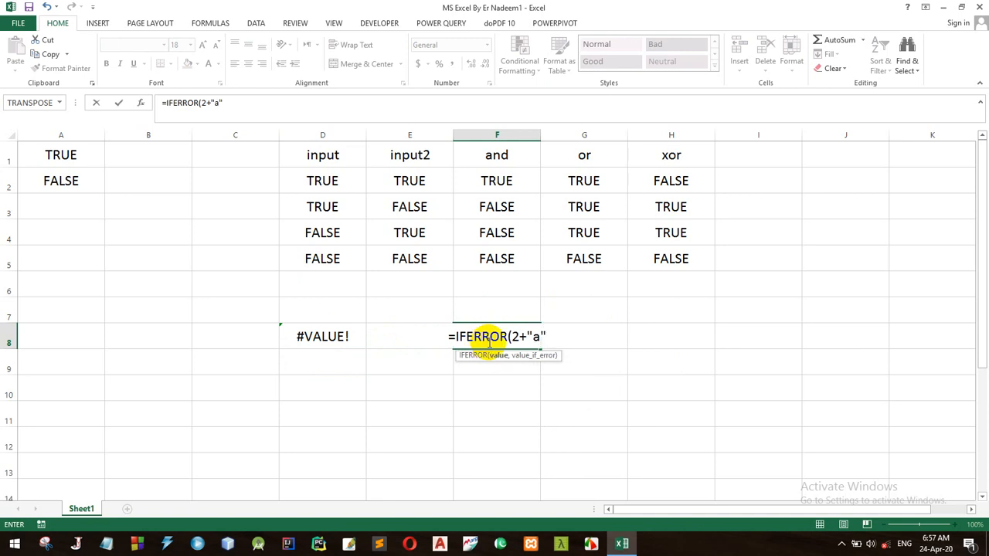
text(,)
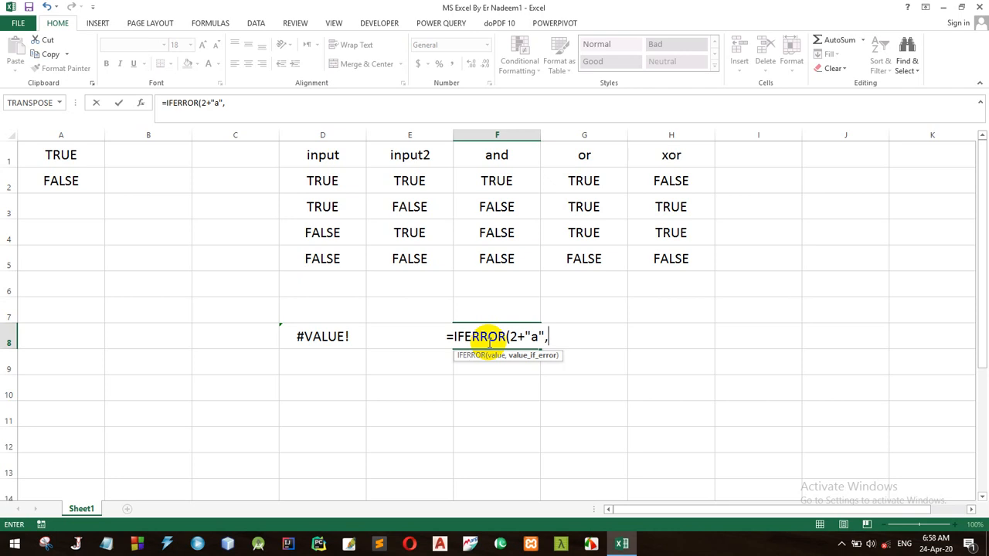
text(")
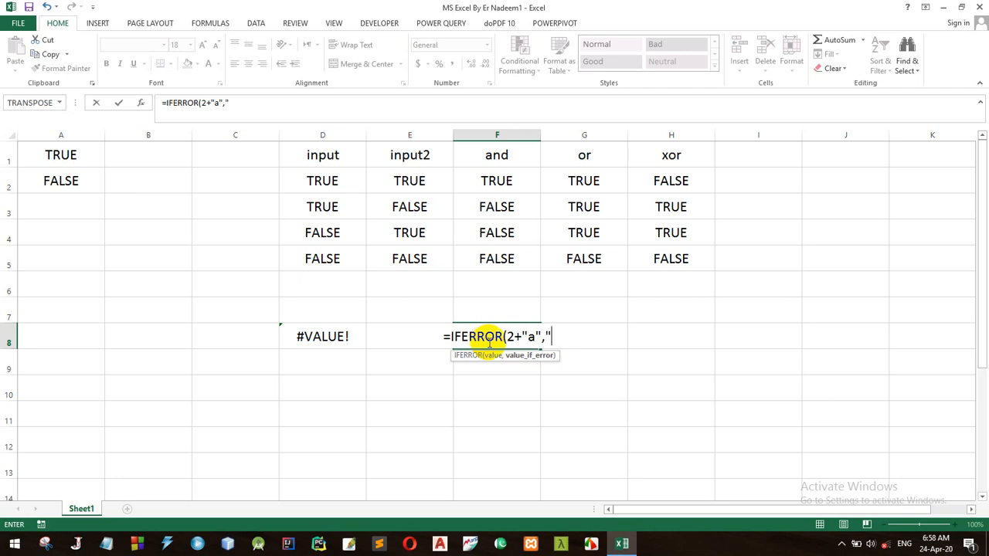
text(An)
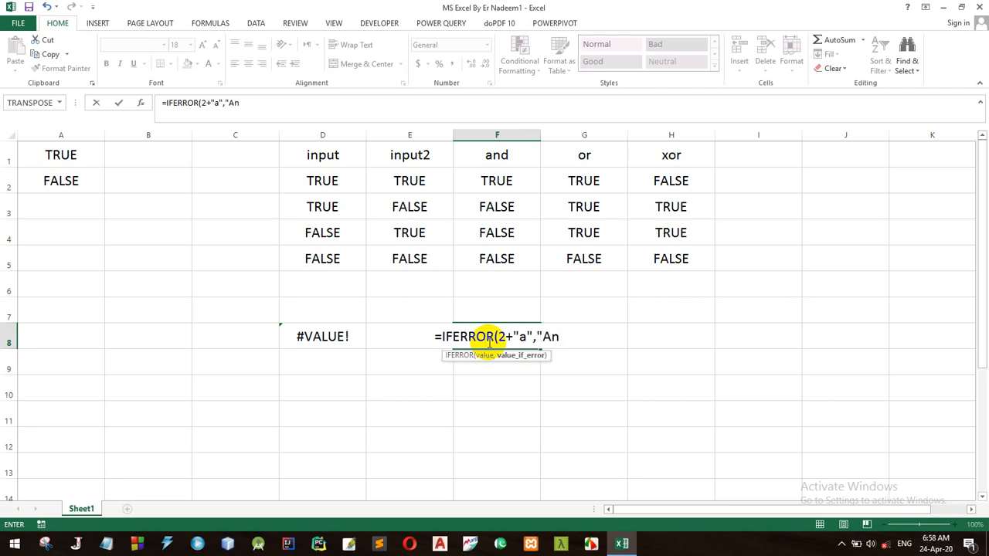
text( error occured)
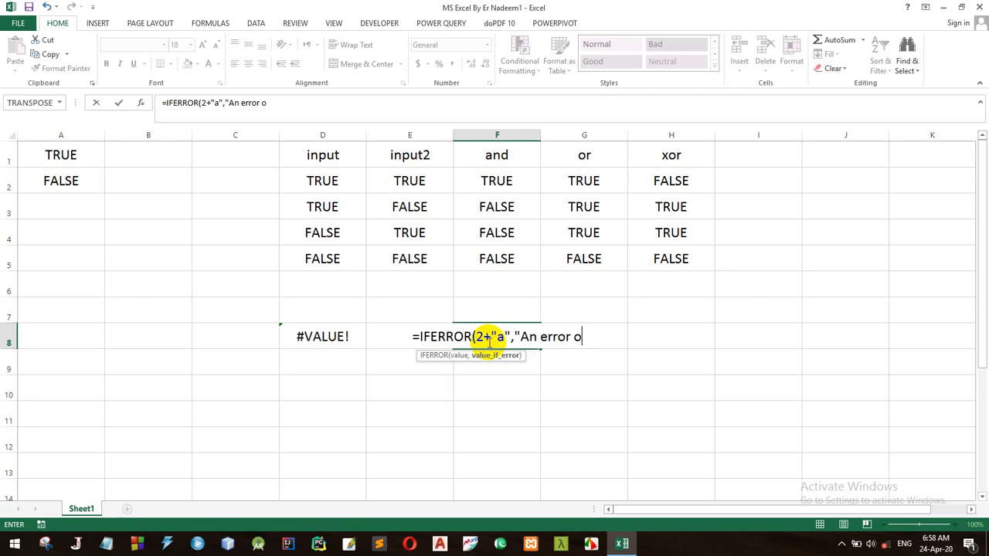
key(BackSpace)
key(BackSpace)
text(red")
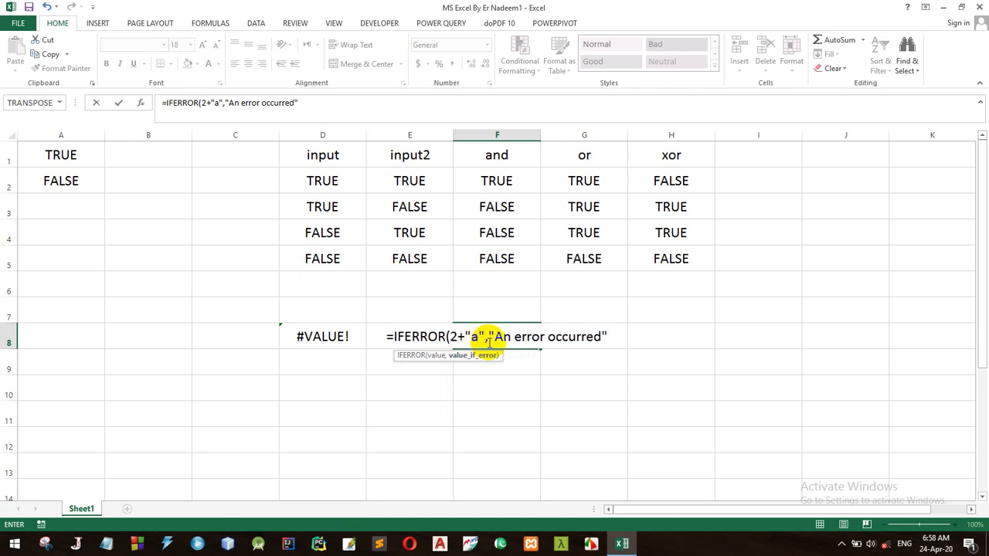
text())
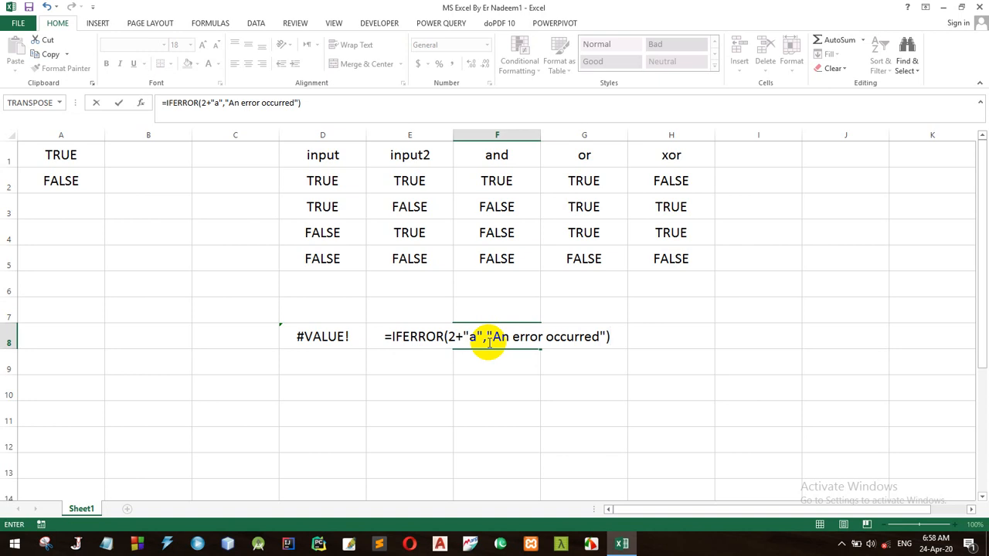
key(Return)
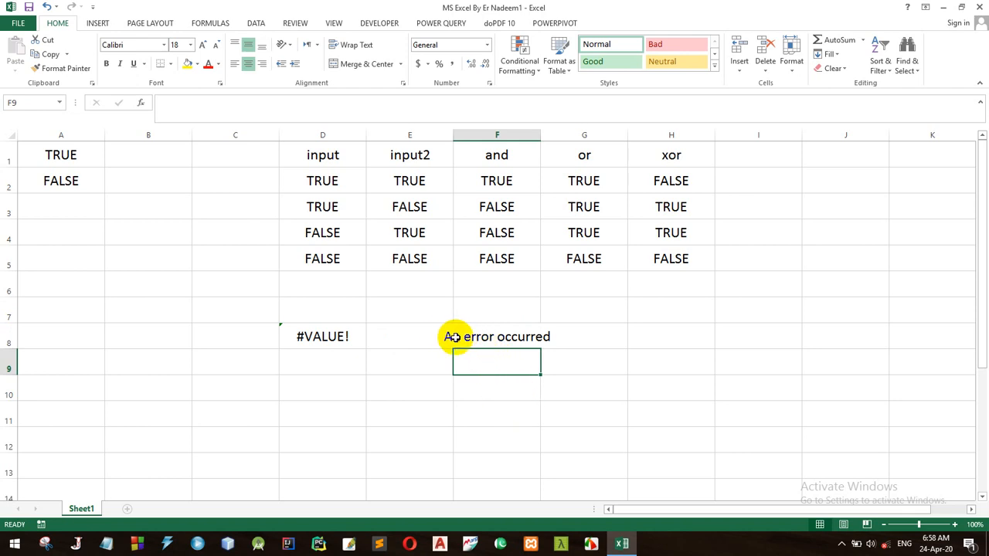
Step: Replace the "a" in F8's IFERROR formula with 3, so its value argument is 2+3
double_click(482, 337)
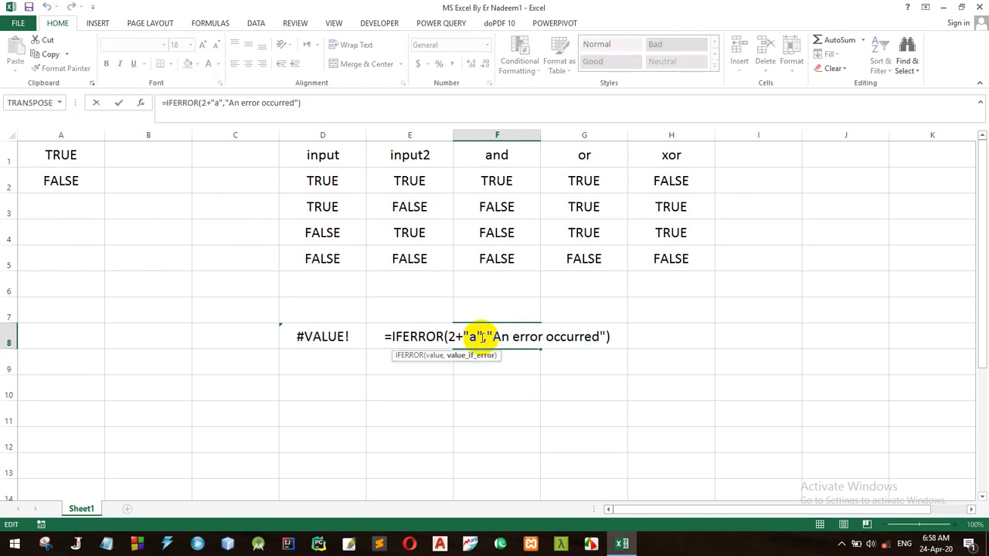
key(BackSpace)
key(BackSpace)
key(BackSpace)
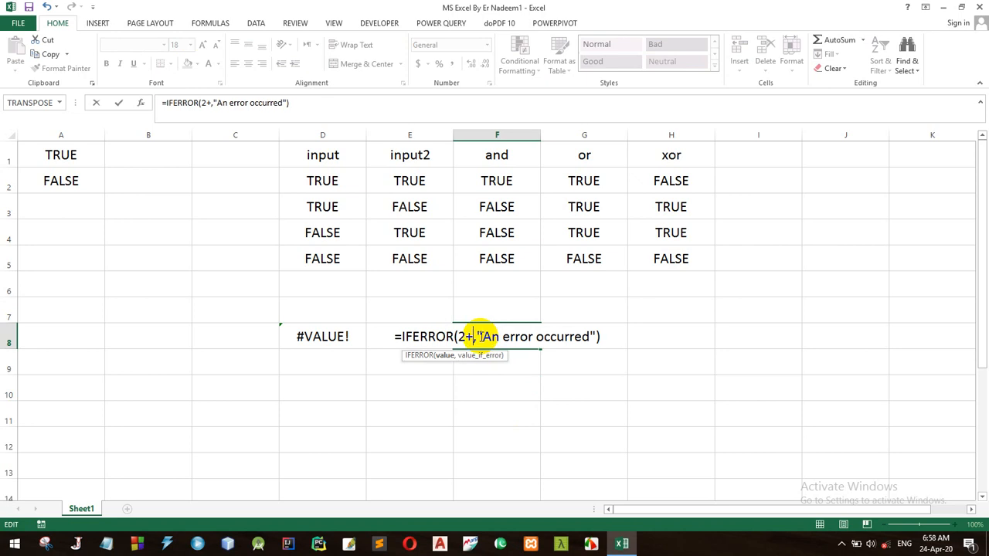
text(3)
key(Return)
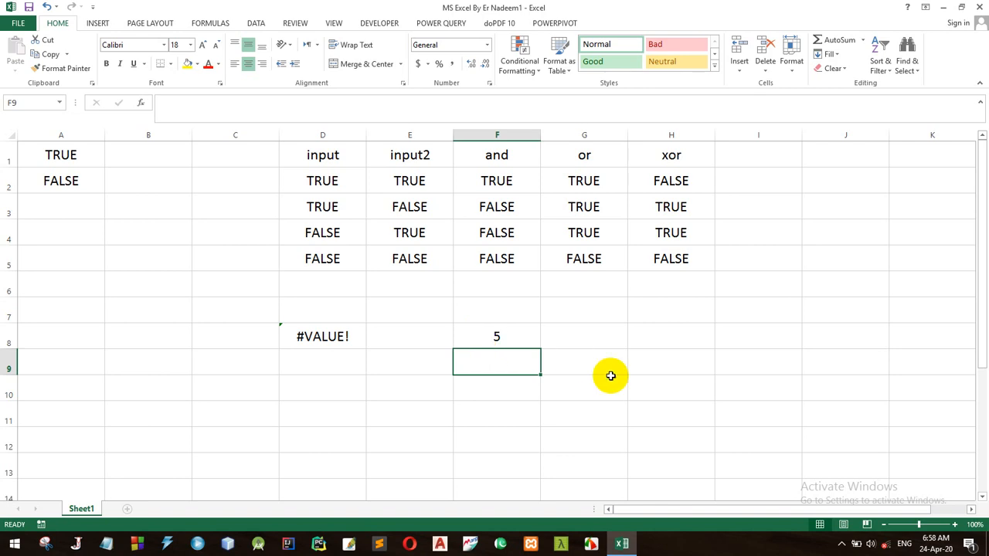
Step: Clear the test formulas in D8 and F8 below the truth table
drag(724, 417, 227, 311)
key(Delete)
click(190, 247)
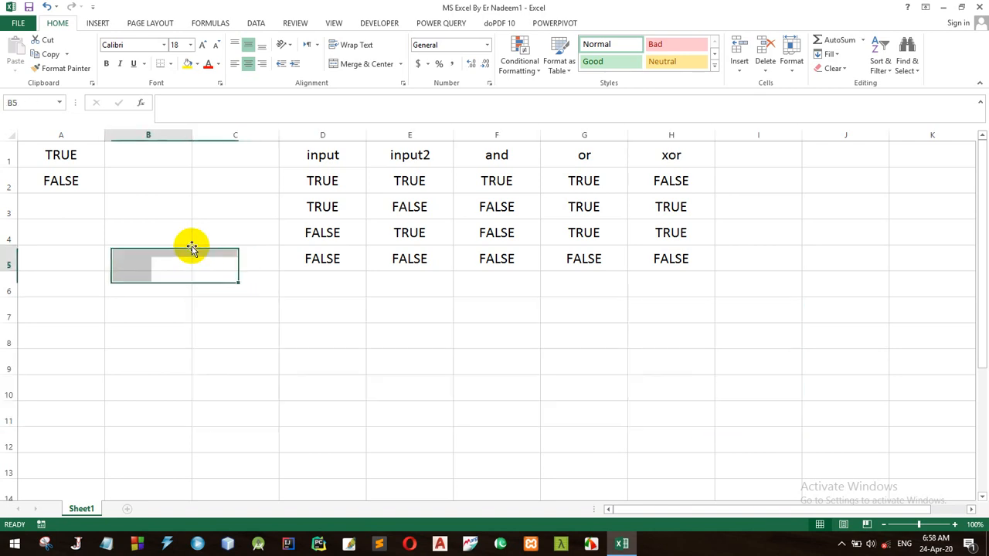
Step: Enter the headings num, num2 and div in cells D7, E7 and F7
click(316, 308)
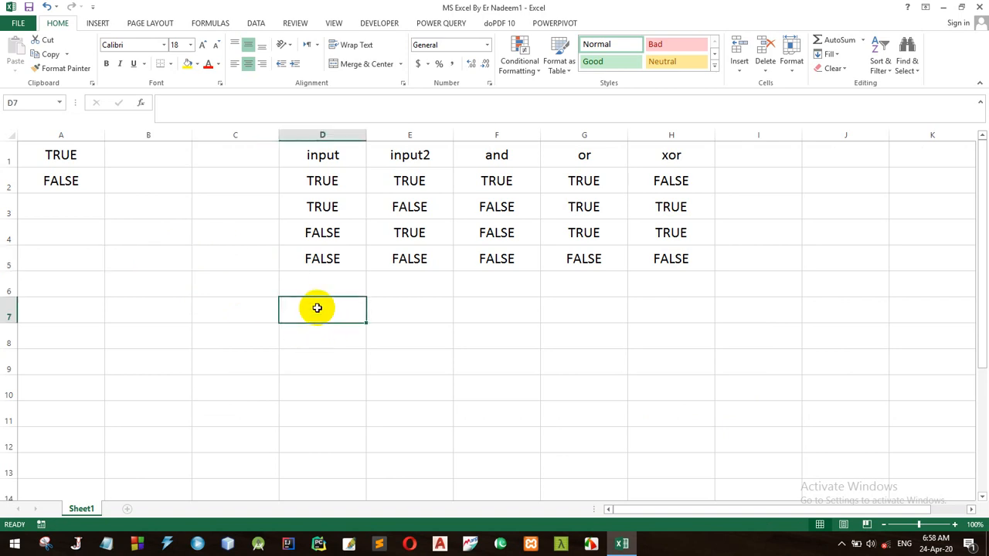
text(input)
key(BackSpace)
key(BackSpace)
key(BackSpace)
key(BackSpace)
key(BackSpace)
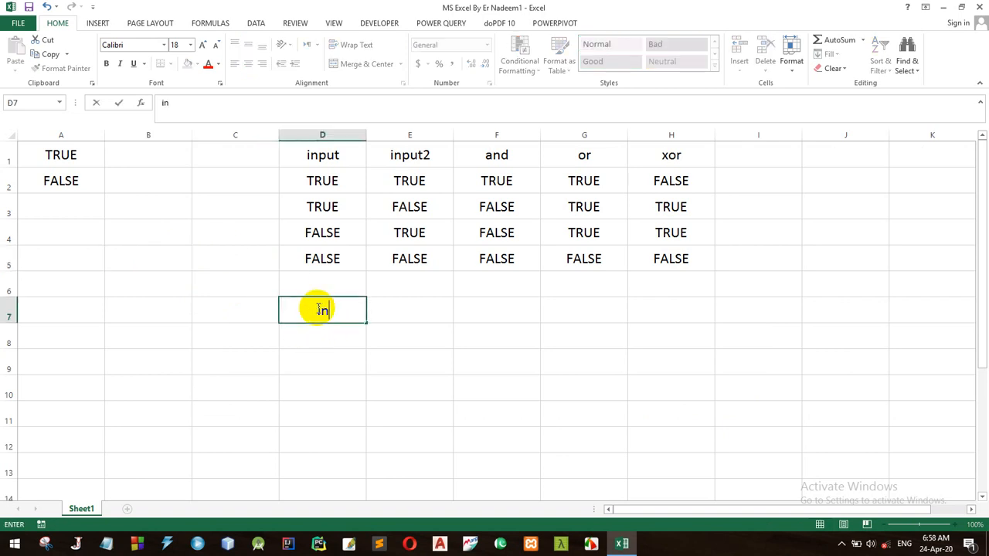
text(num)
key(Tab)
text(num)
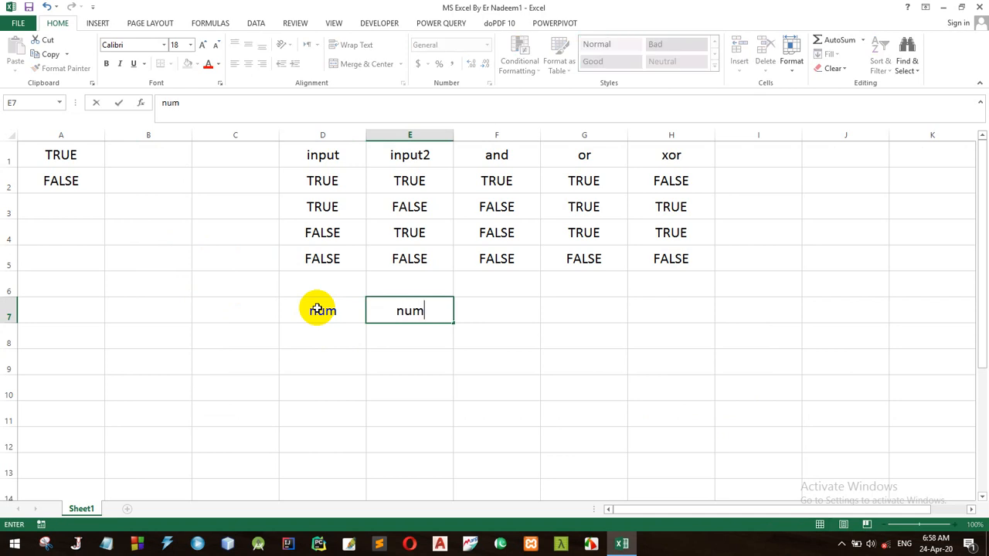
text(2)
key(Return)
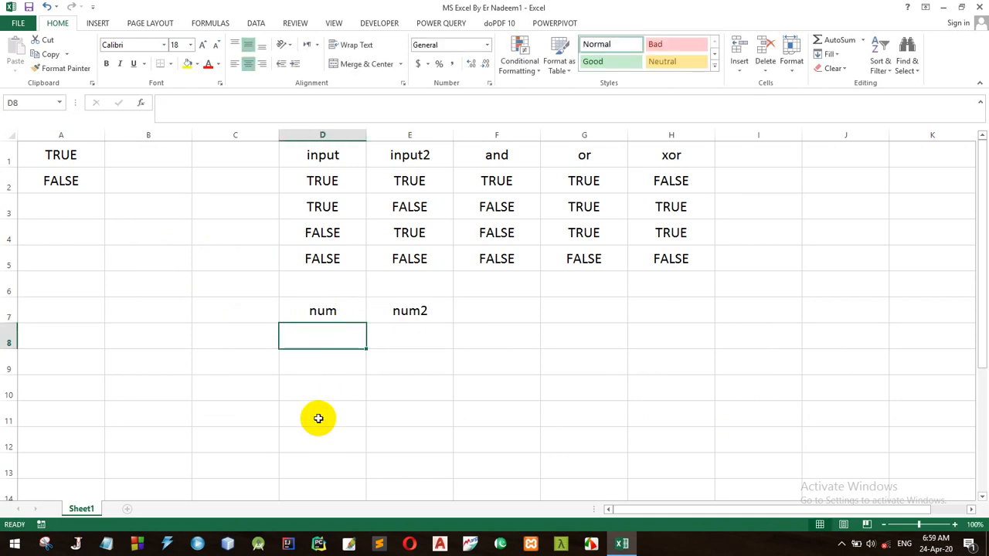
click(497, 311)
text(div)
key(Return)
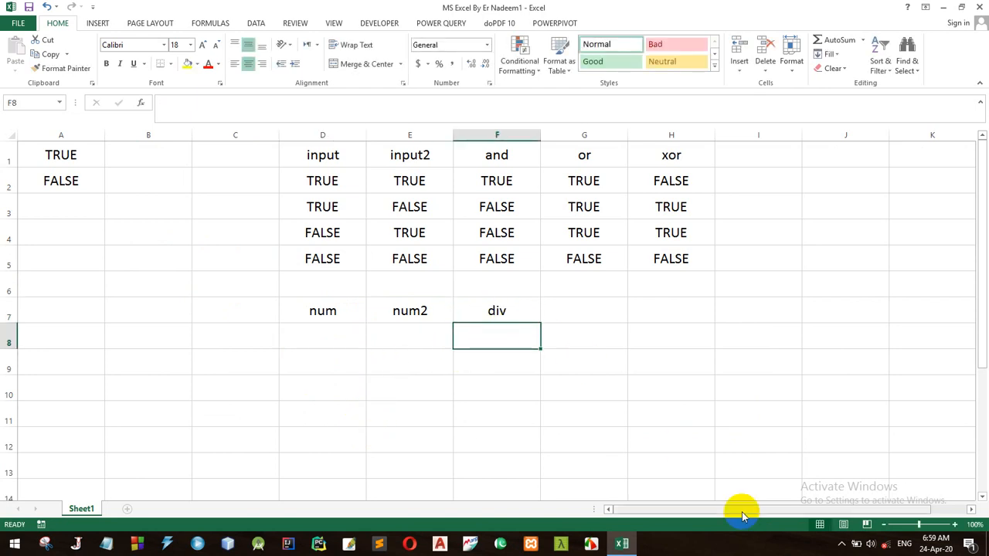
Step: Enter the formula =D8/E8 under the div heading in F8
text(=)
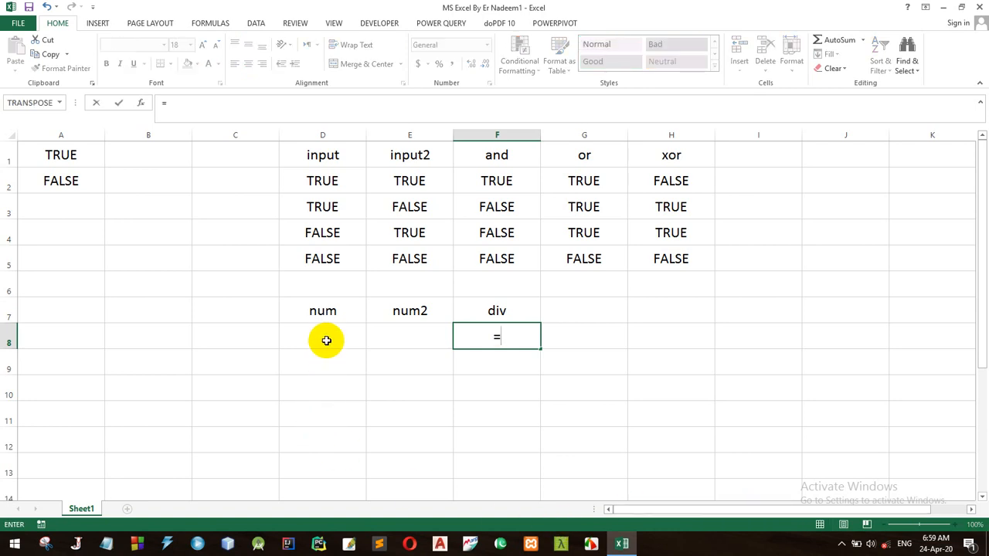
click(326, 340)
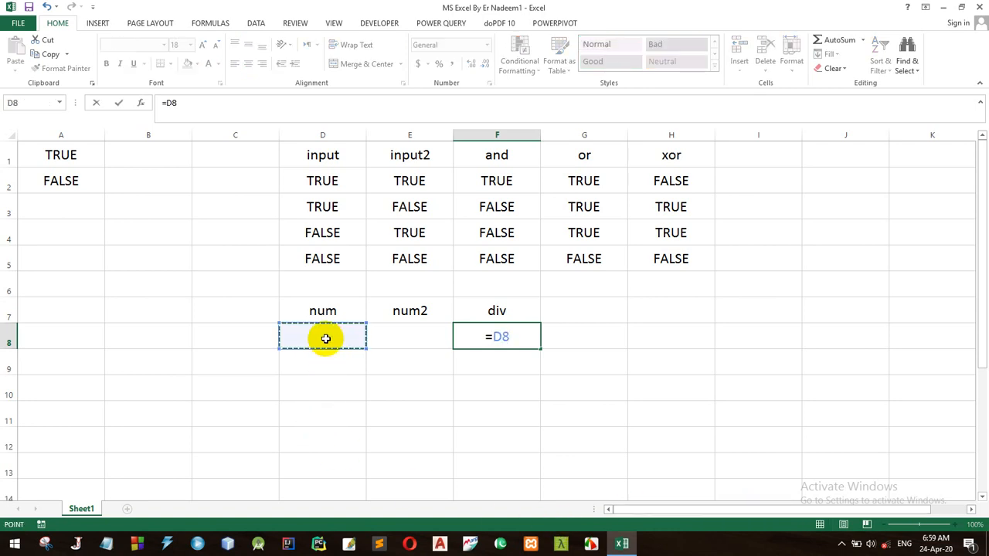
text(/)
click(408, 336)
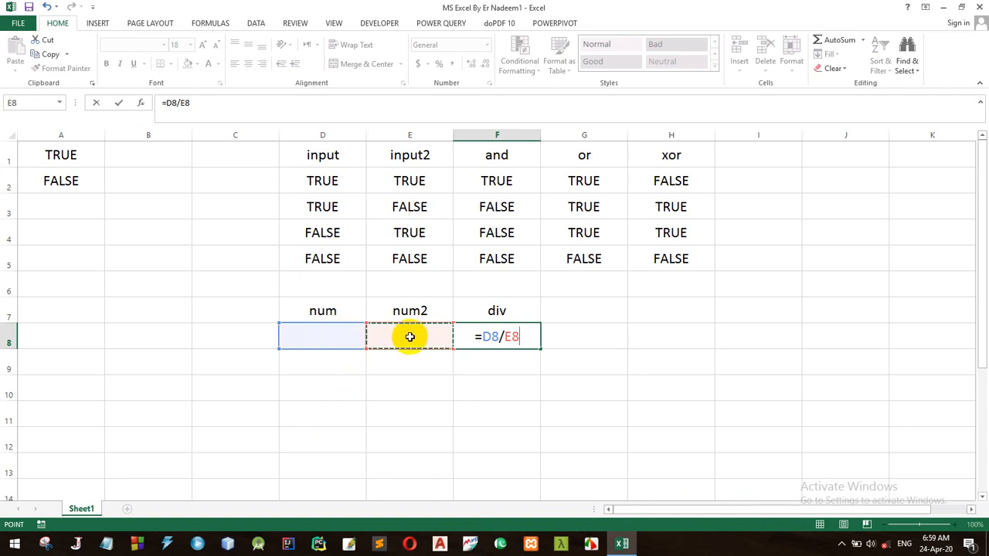
key(Return)
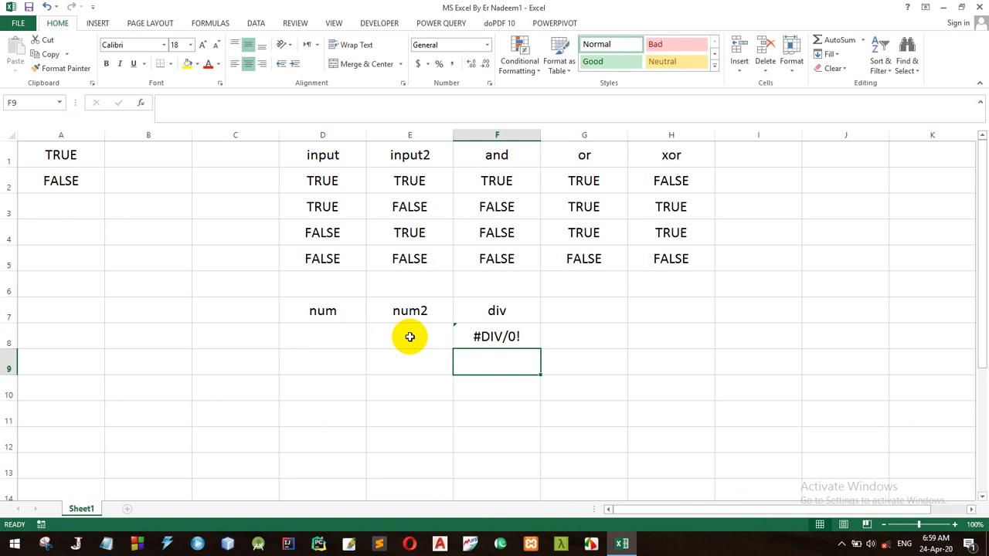
Step: Enter 10 in D8 under num and 2 in E8 under num2
click(306, 340)
text(10)
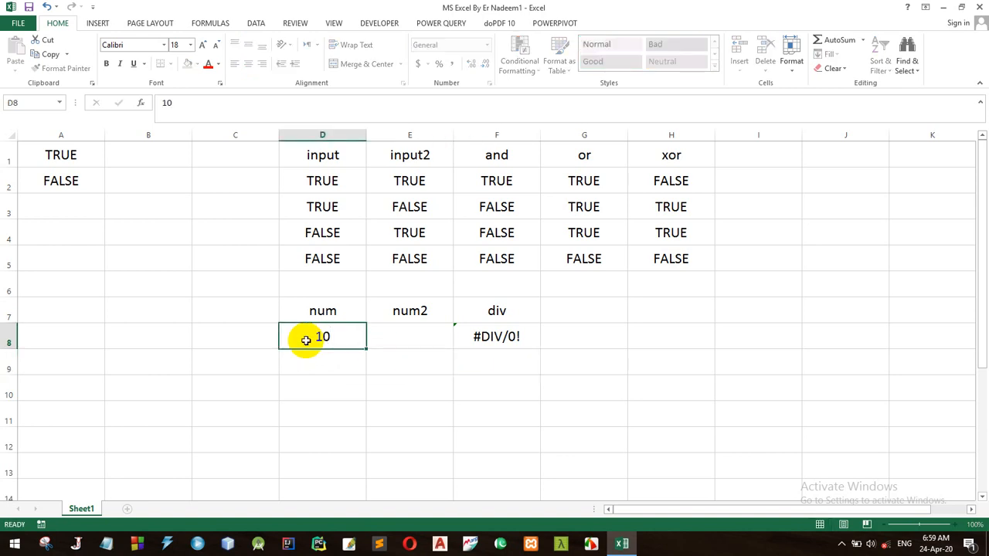
key(Return)
click(419, 330)
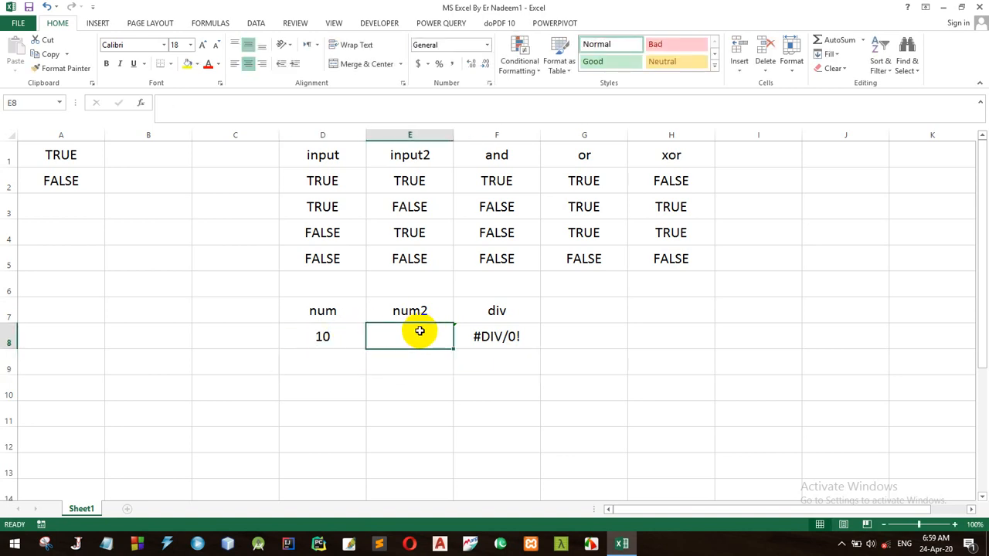
text(2)
key(Return)
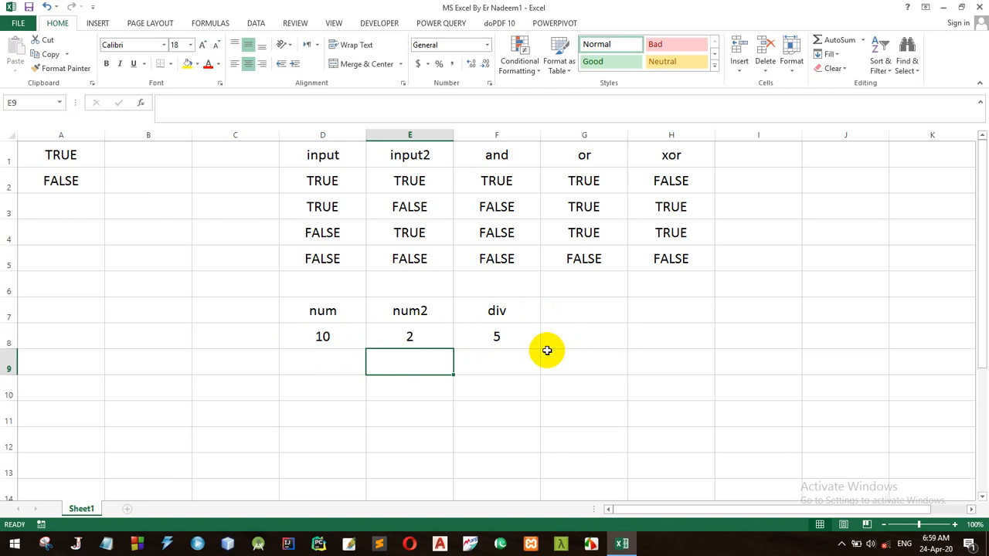
Step: Replace the division formula in F8 with an IFERROR formula that takes D8/E8 as its value argument
click(512, 339)
double_click(512, 338)
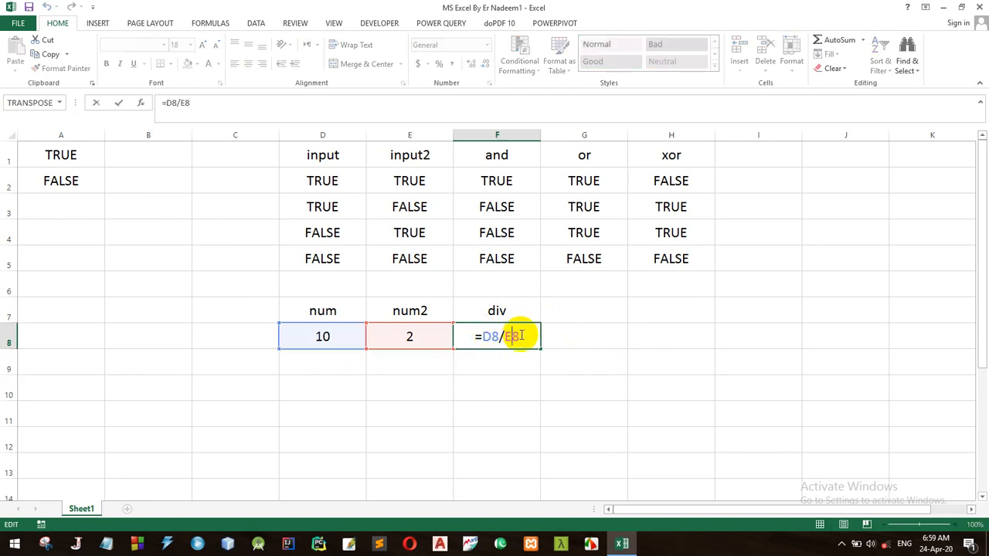
key(BackSpace)
key(BackSpace)
key(BackSpace)
key(BackSpace)
key(BackSpace)
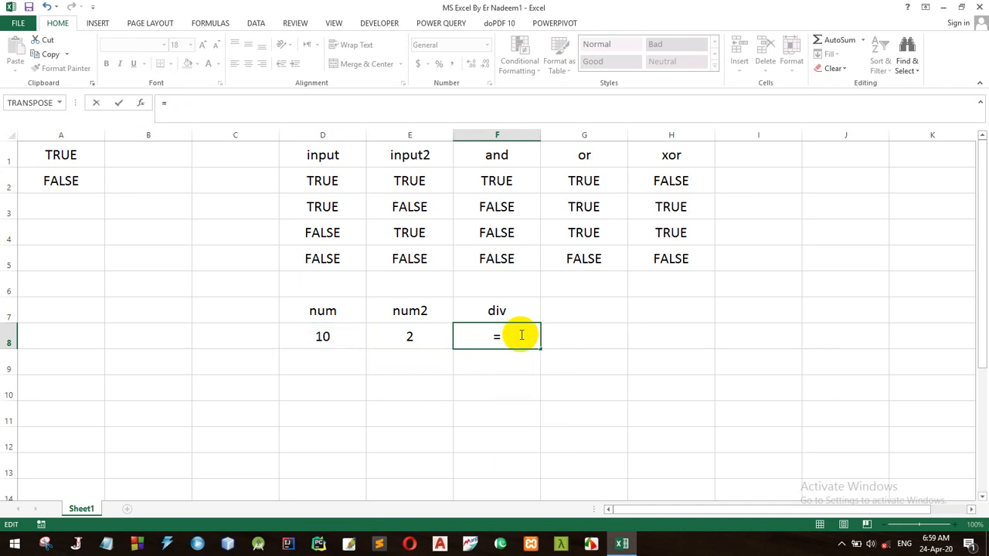
text(ife)
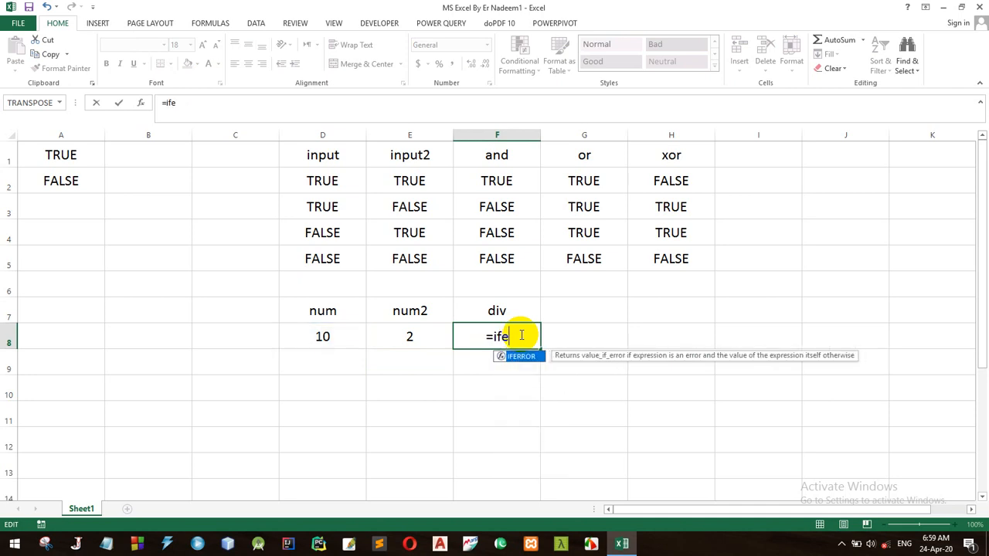
key(Tab)
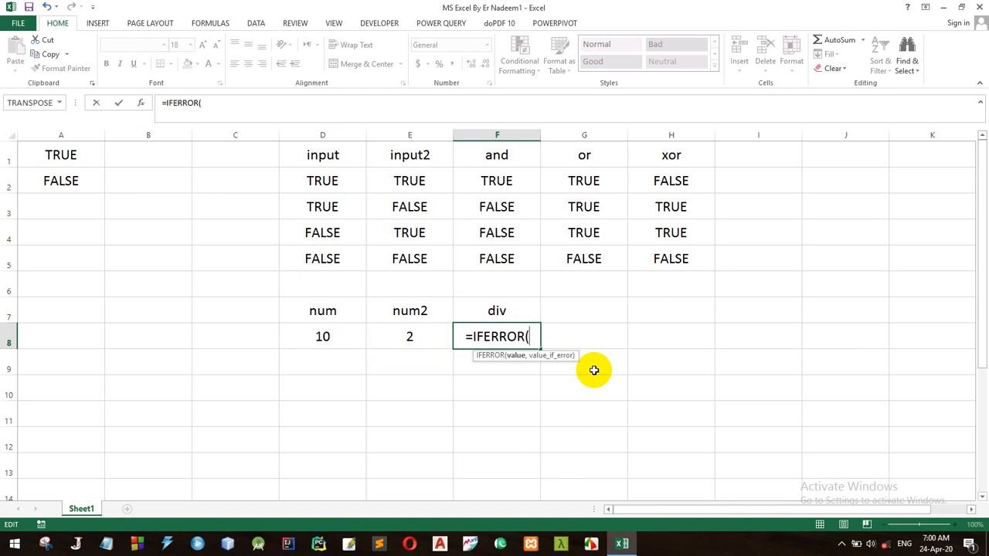
click(324, 337)
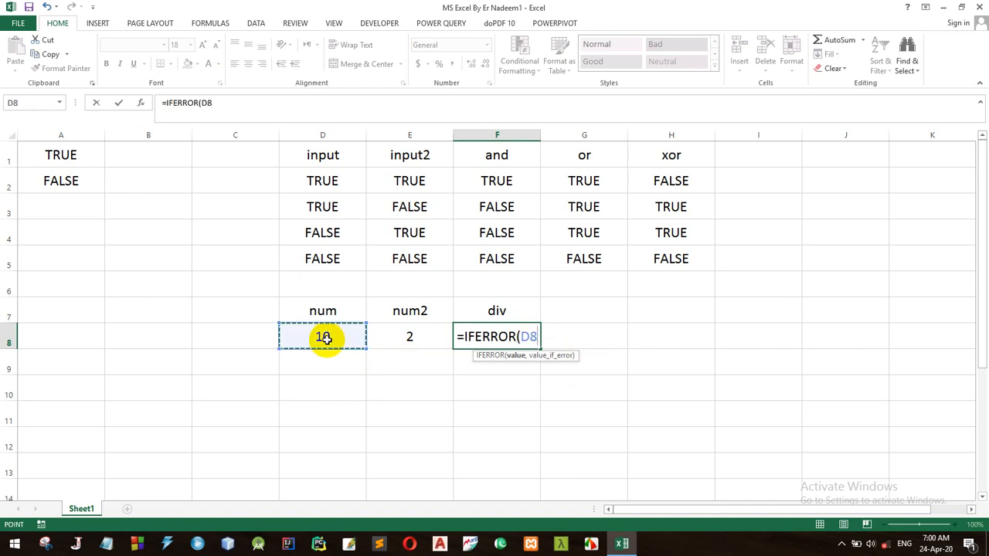
text(/)
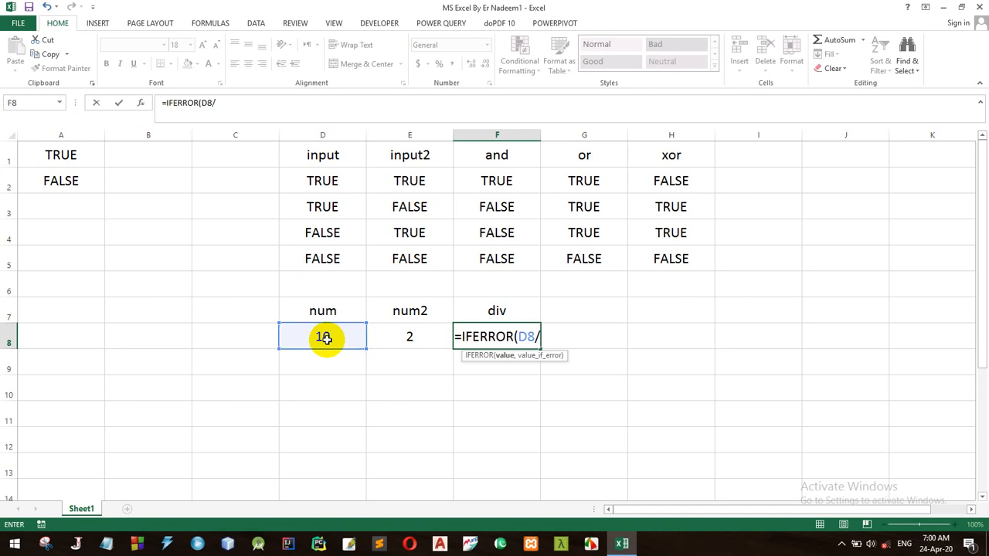
click(399, 336)
text(,)
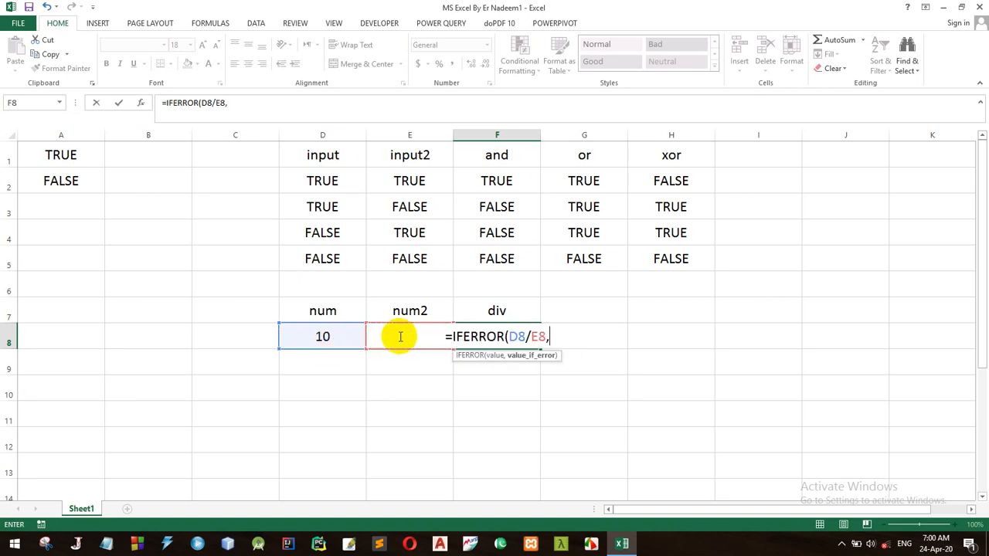
Step: Complete the IFERROR formula in F8 with "can not divide by zero" as its error value
text(")
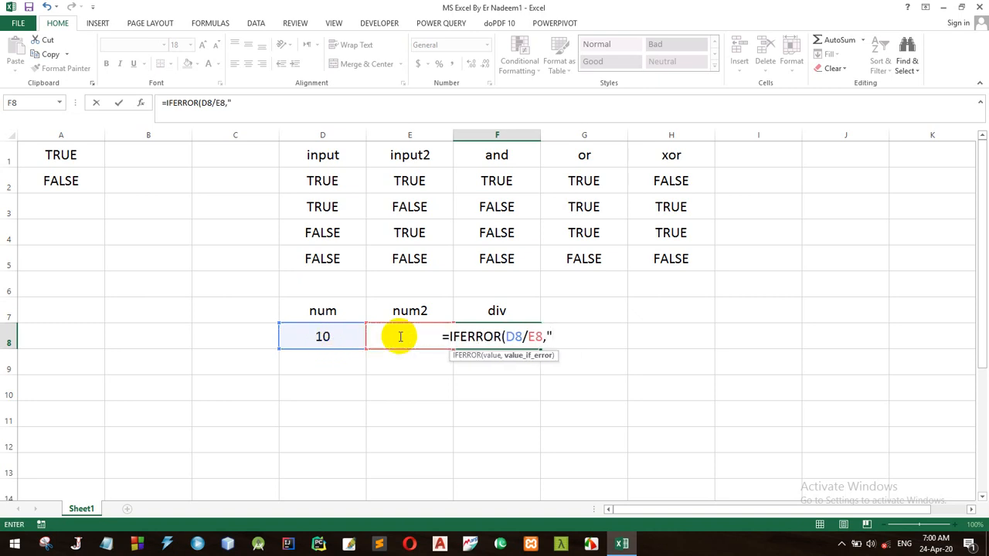
text(can)
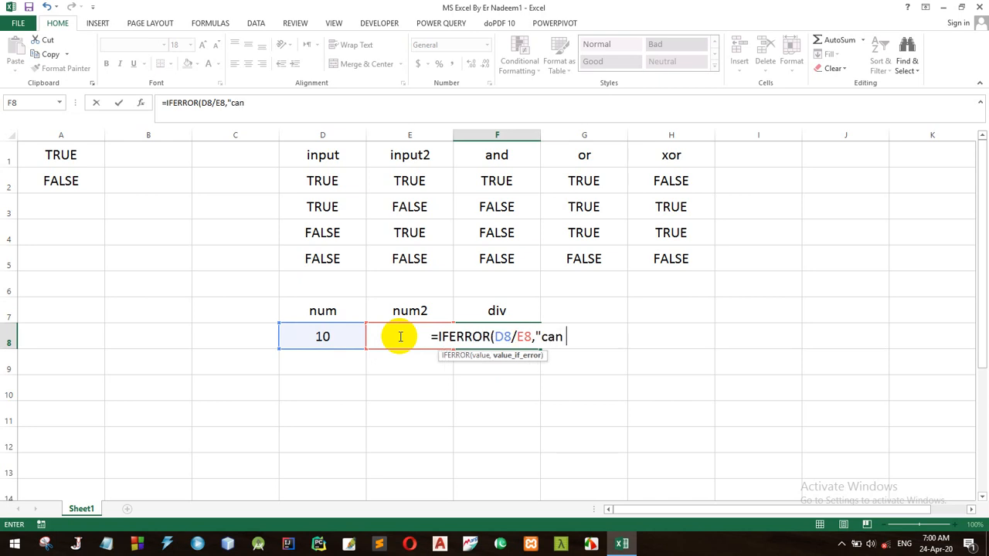
key(BackSpace)
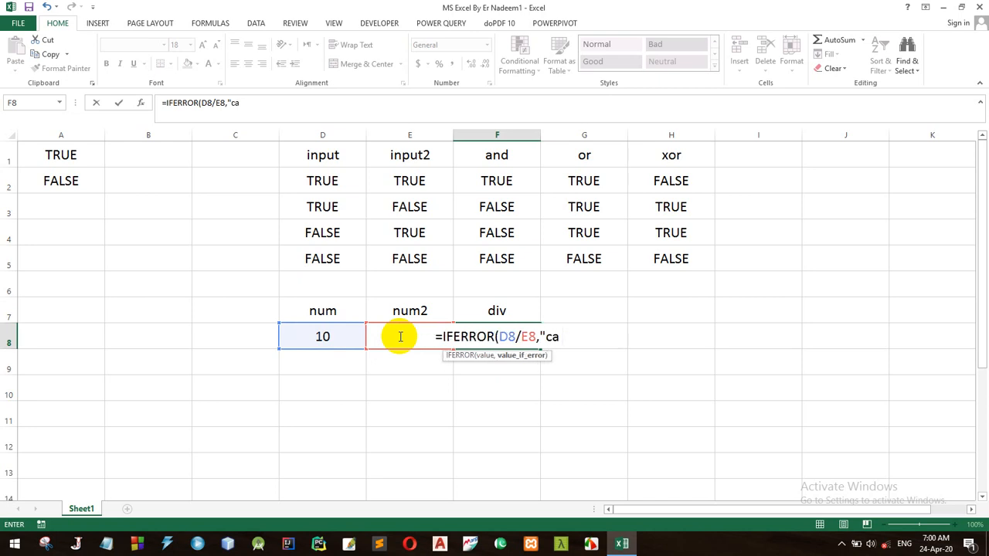
text(not)
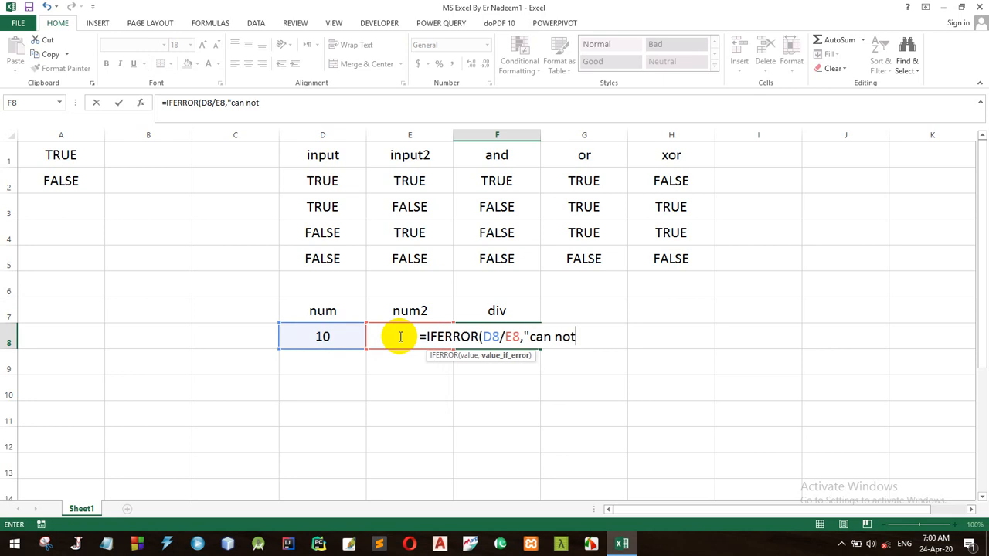
text( divide)
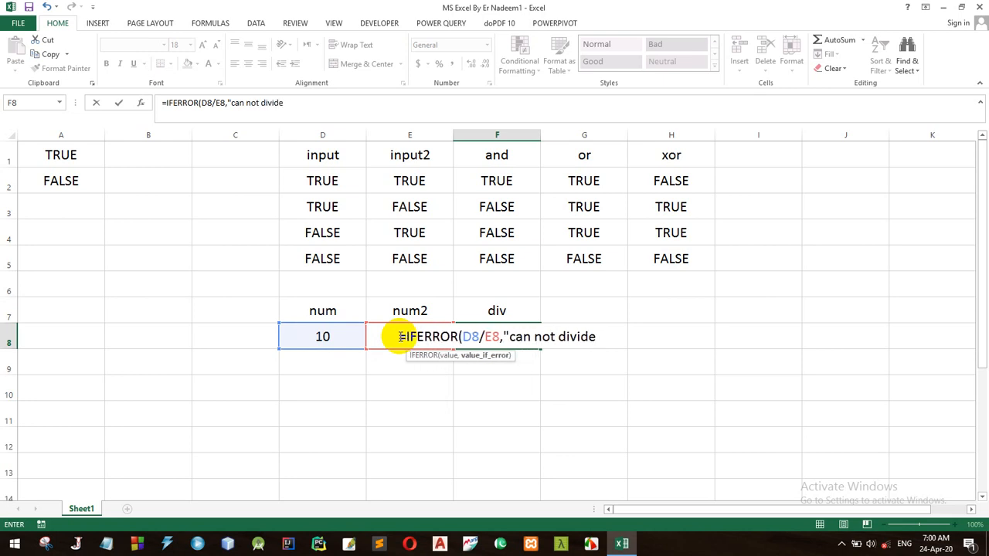
text( by zero)
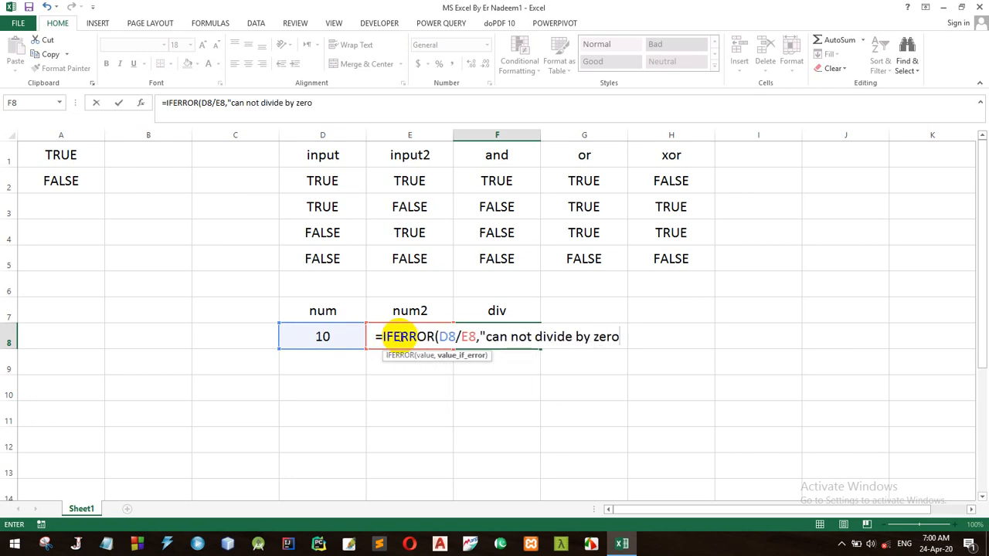
text(")
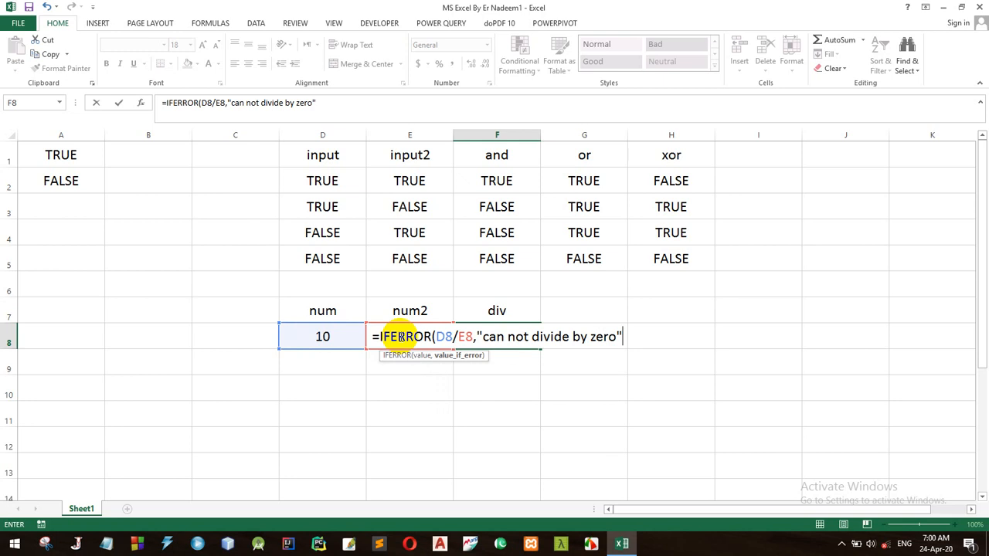
key(Return)
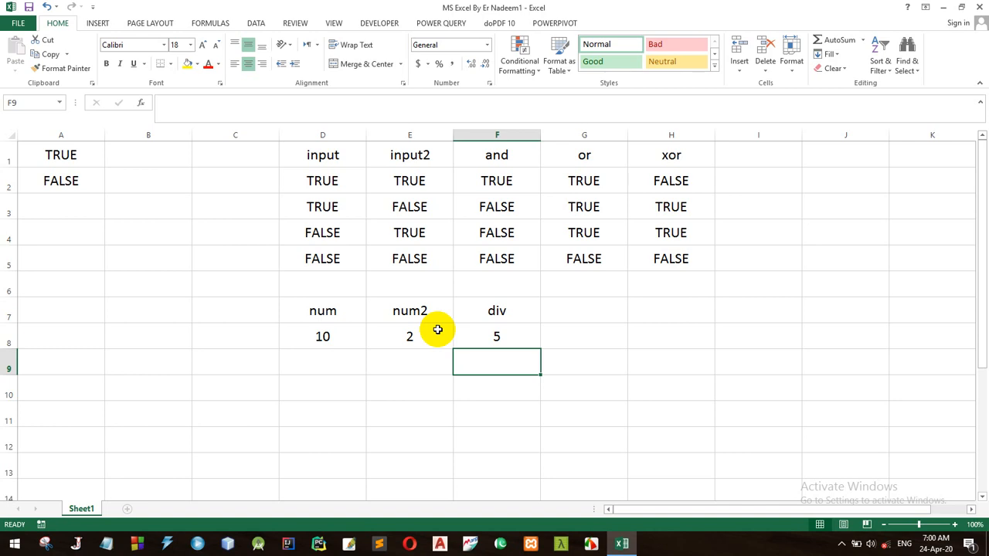
Step: Test the IFERROR formula by entering a and then 0 in E8 under num2
click(396, 337)
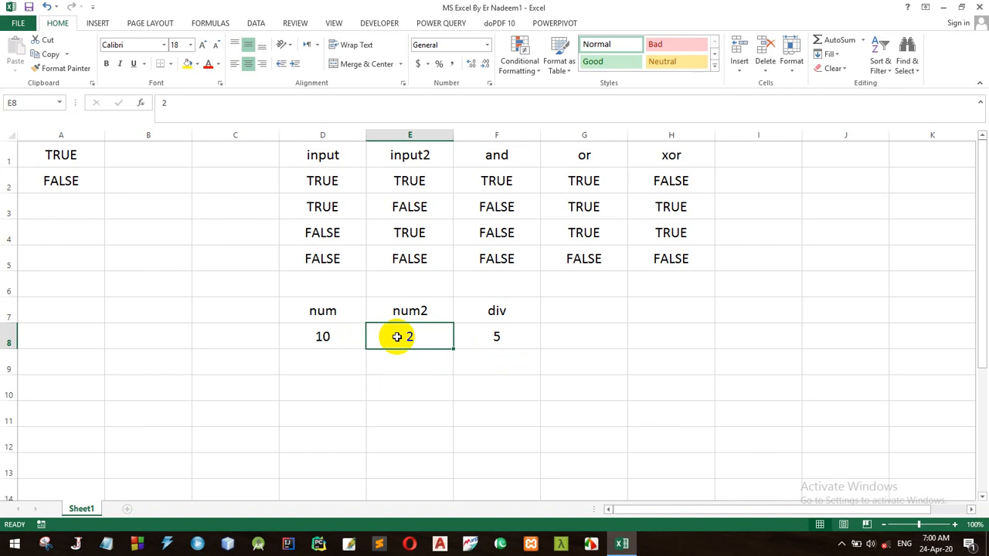
text(a)
key(Return)
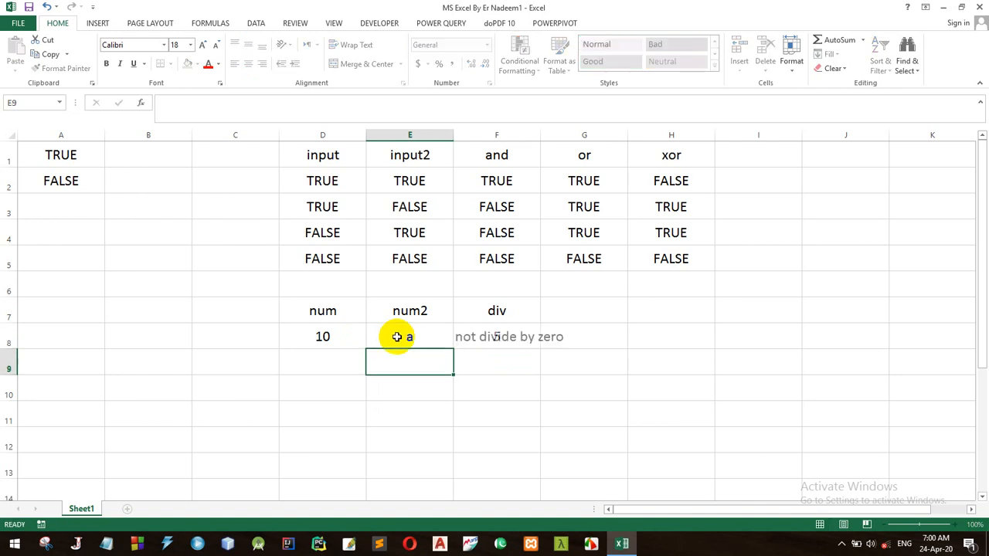
click(404, 336)
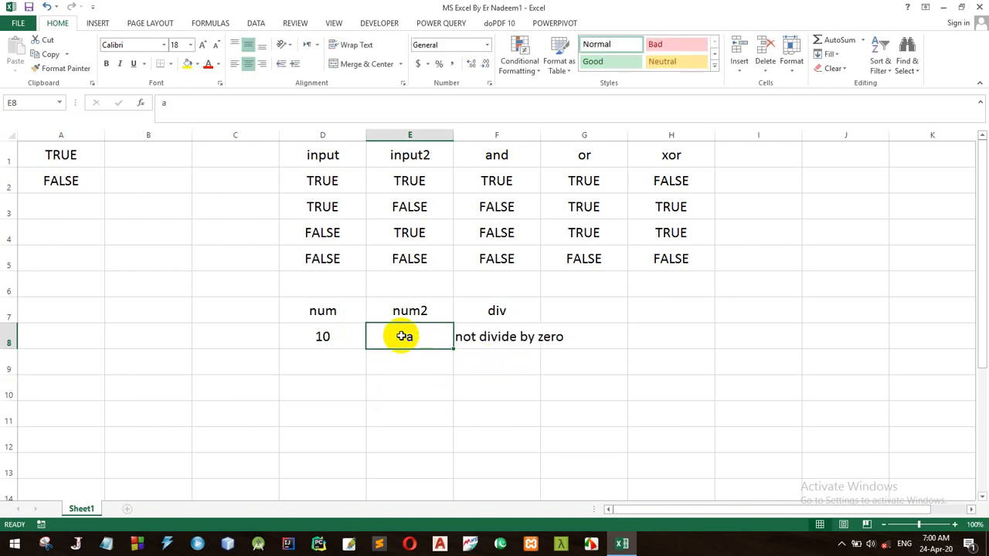
text(0)
key(Return)
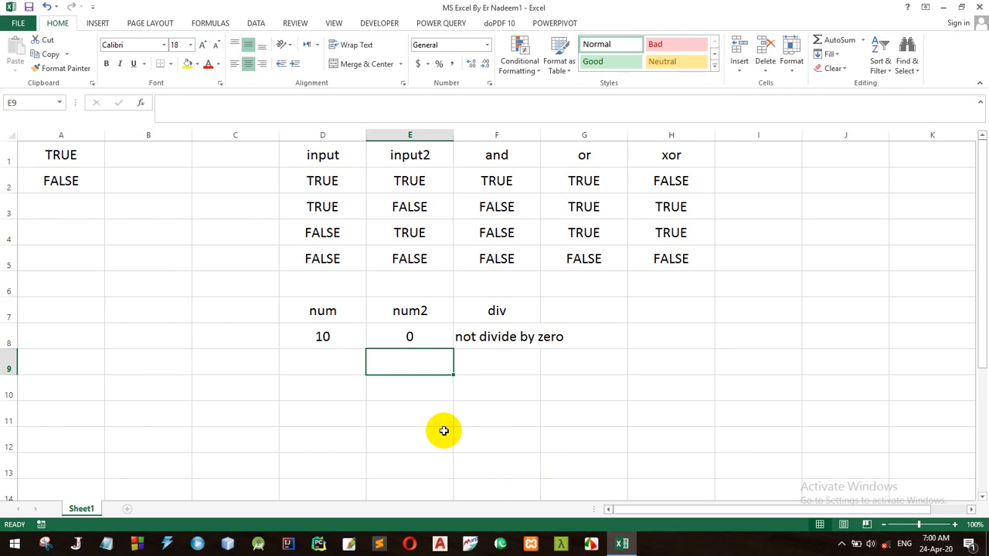
key(Down)
text(=ifna)
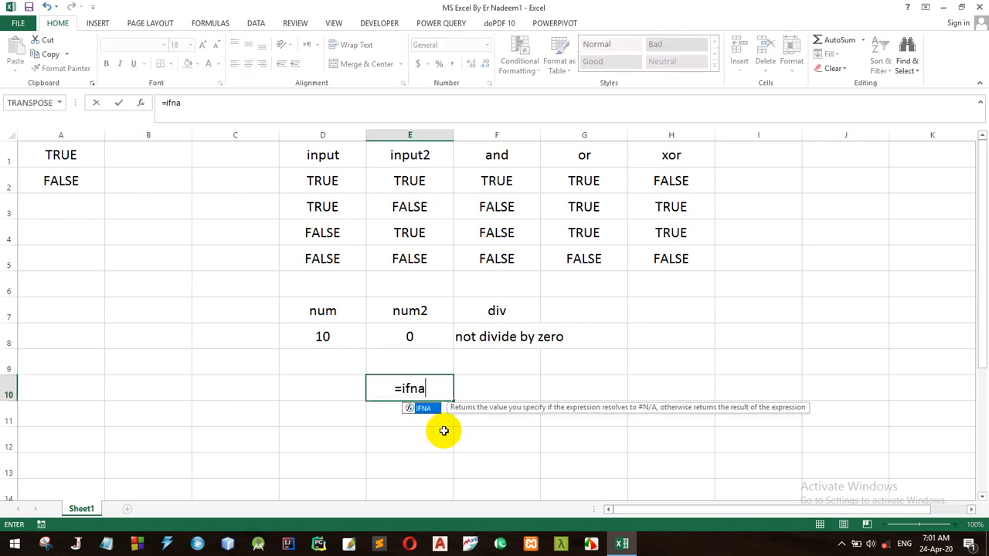
key(Tab)
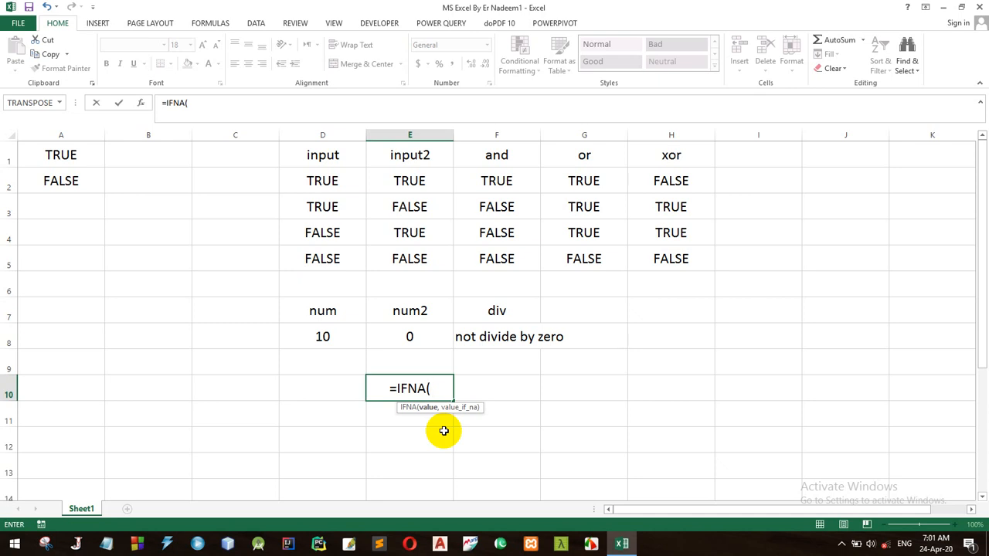
text(as)
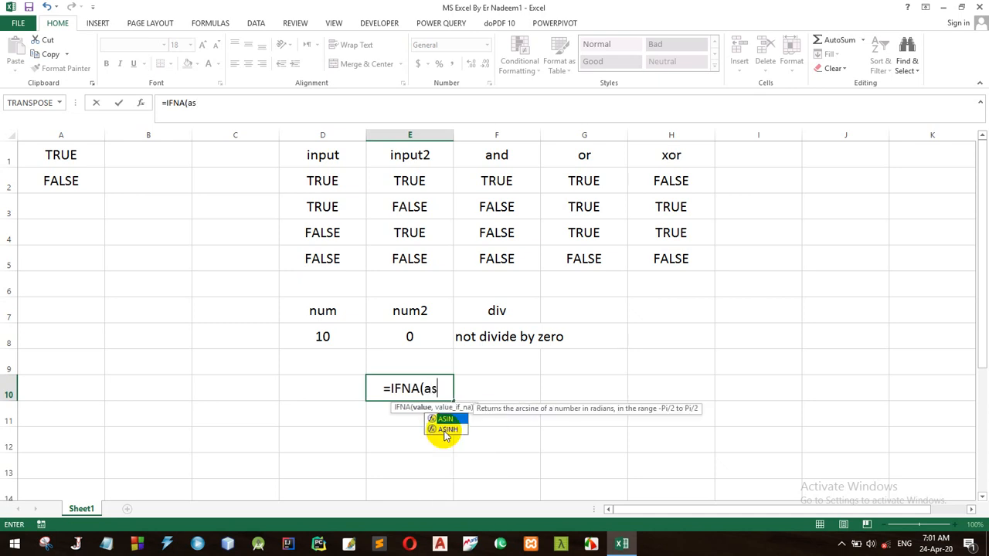
text(dfaf,"m)
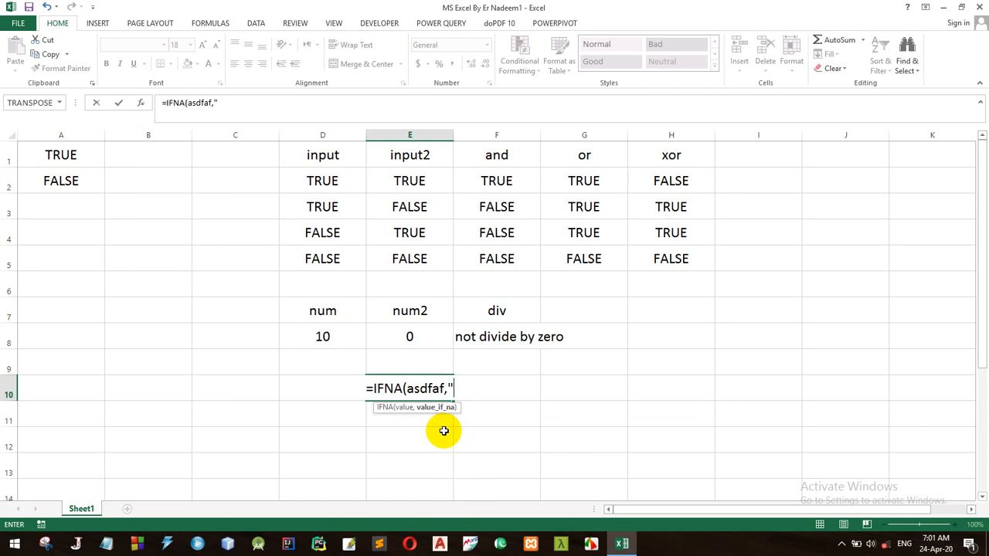
text(sg"))
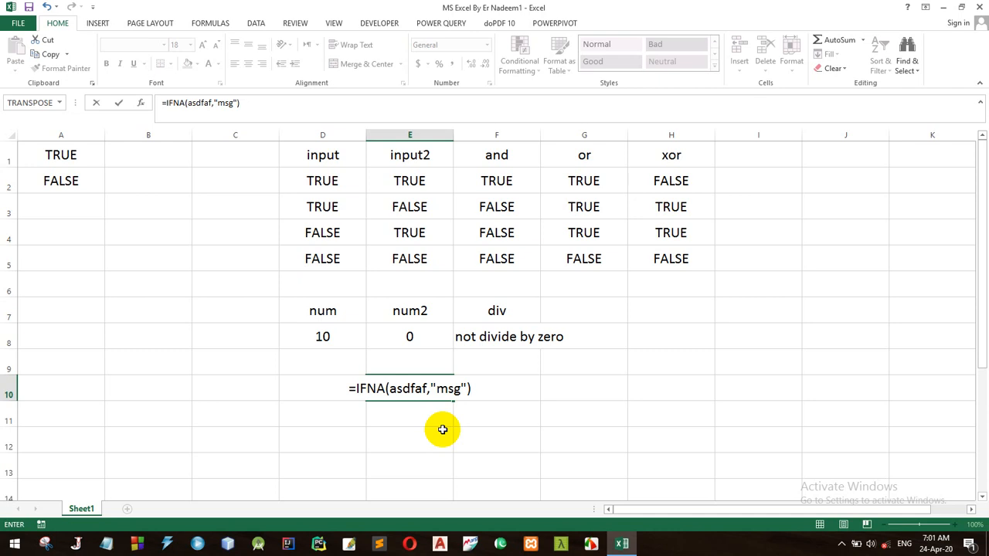
key(Escape)
Step: Enter the label if() in E10 and pass/fail beside it in F10
text(if())
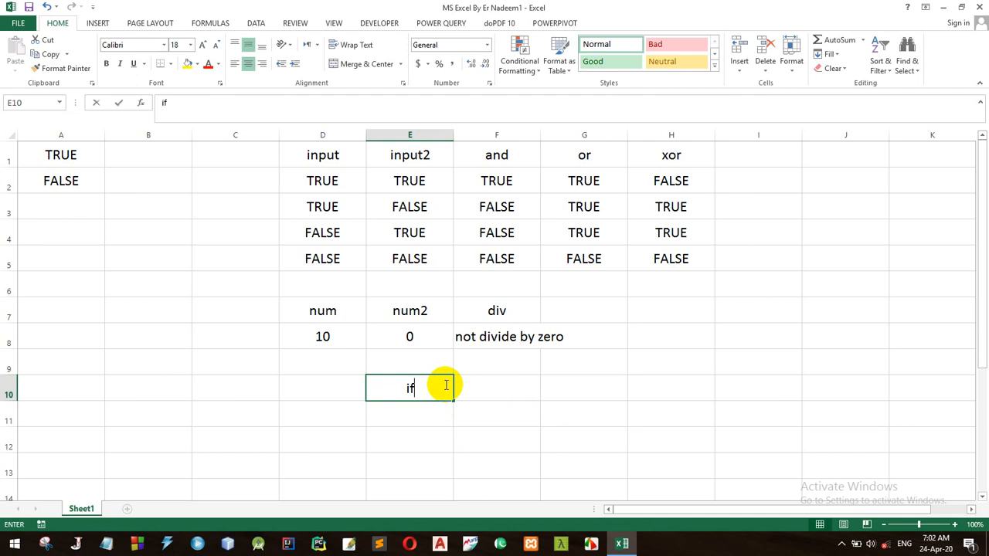
key(Return)
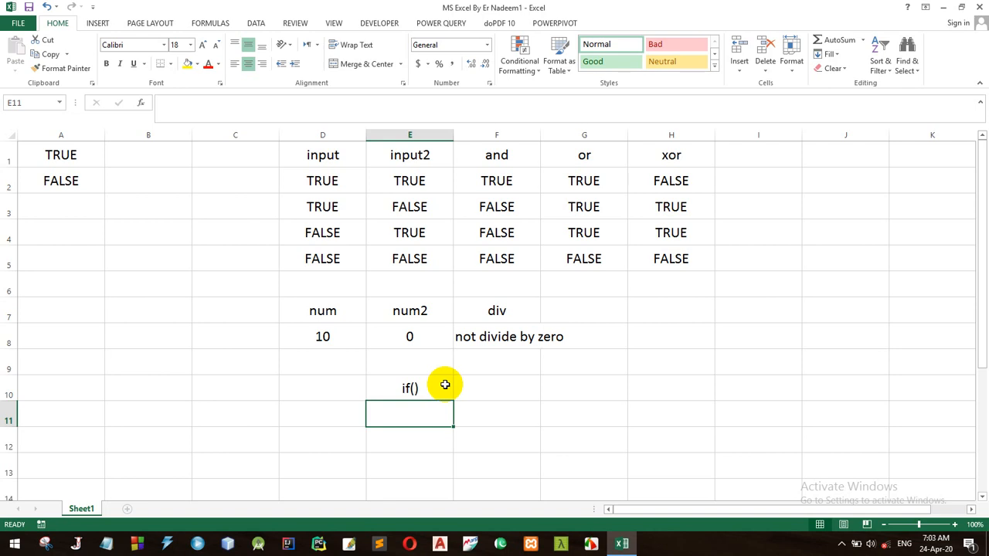
click(509, 387)
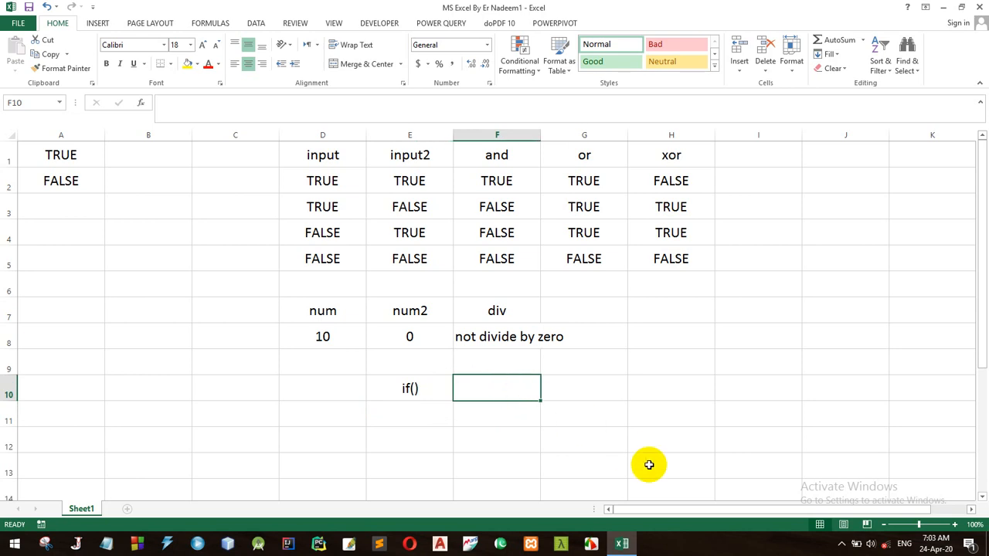
drag(122, 386, 429, 392)
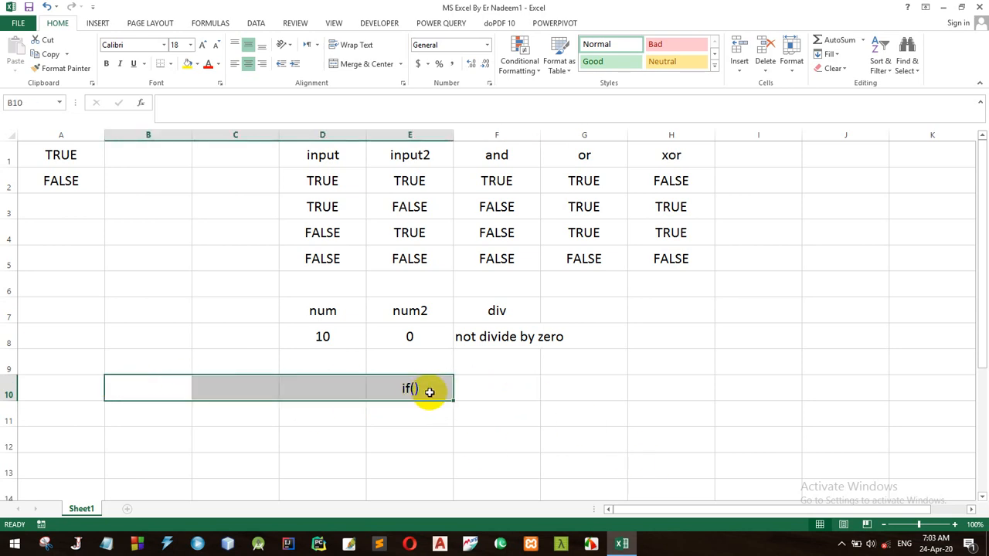
click(521, 391)
text(pass)
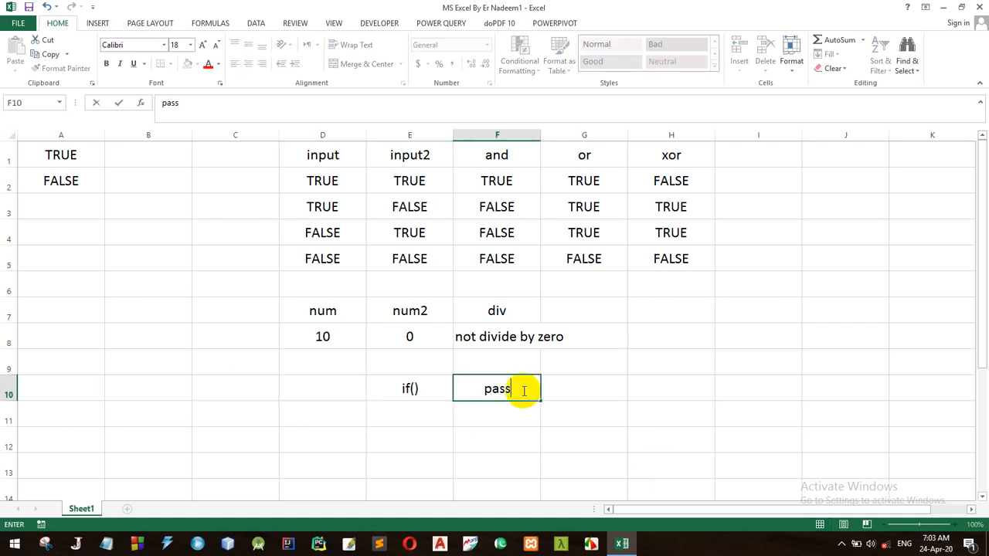
text(/fail)
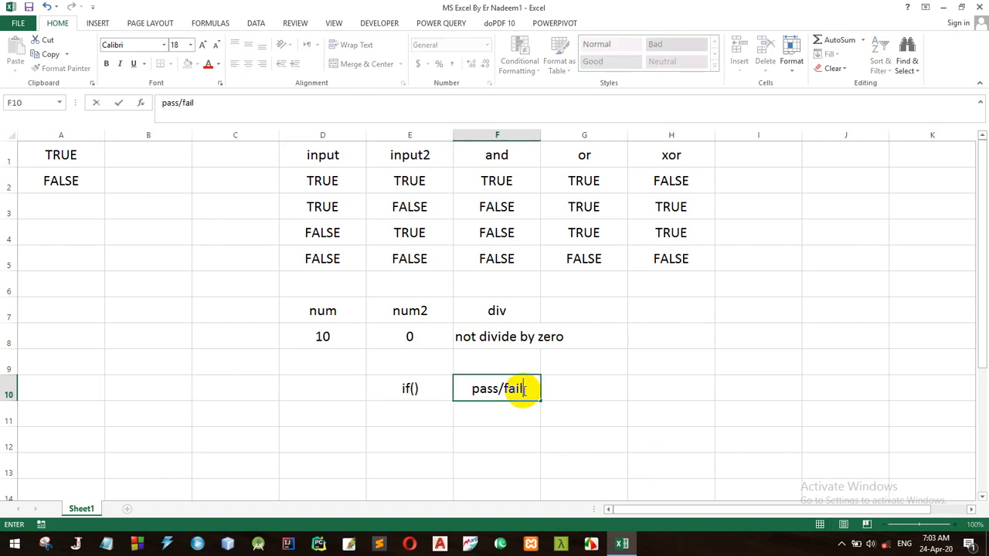
key(Return)
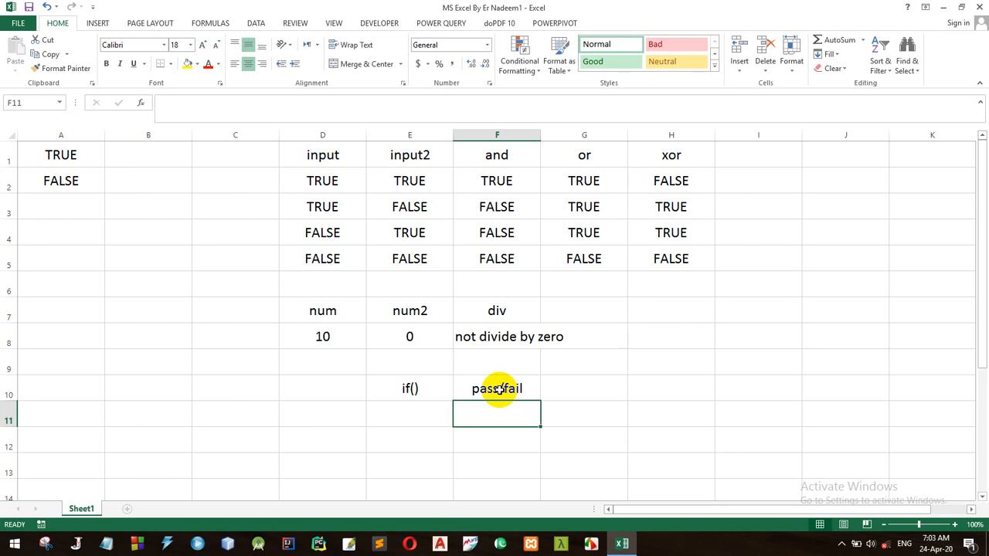
Step: Enter the header percentage in C11 and the header result beside it in D11
click(483, 390)
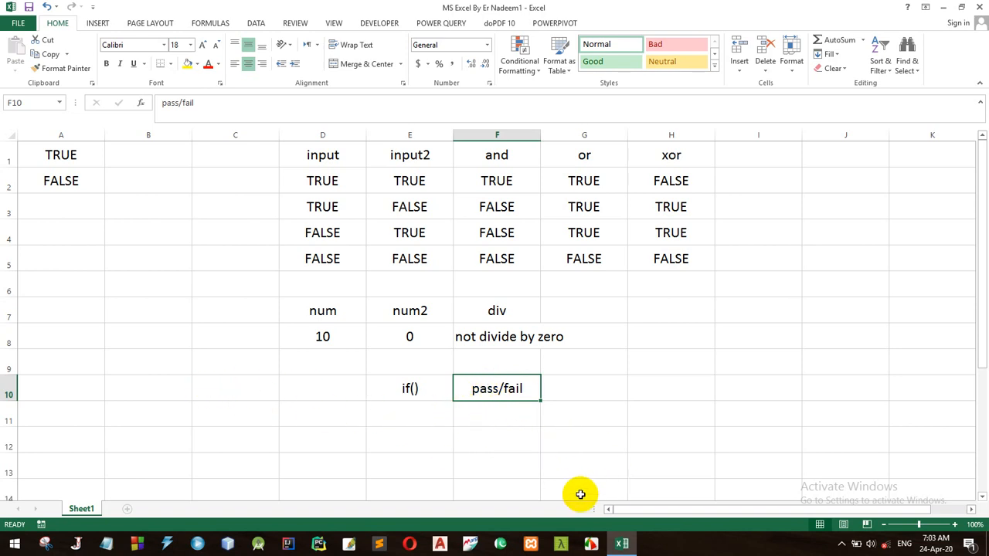
click(216, 413)
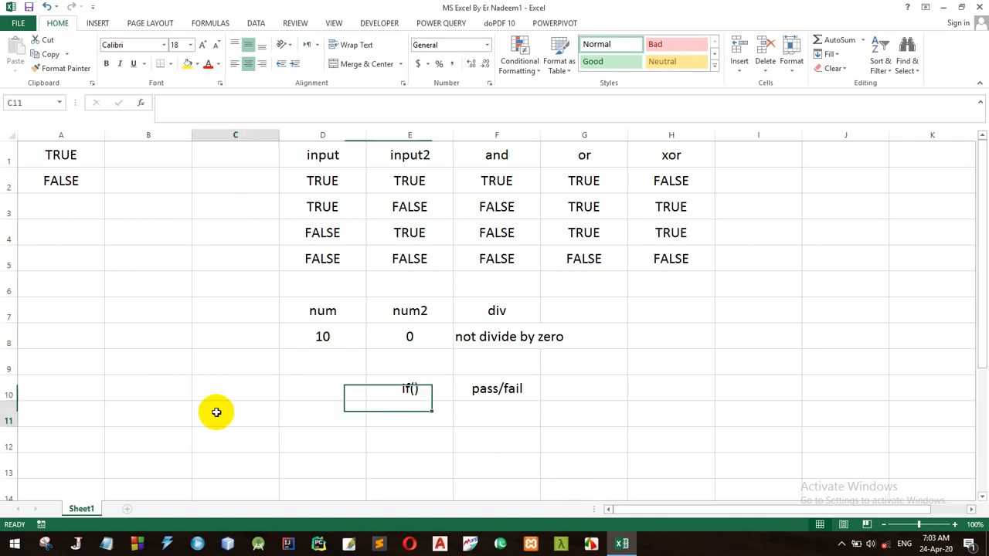
text(perce)
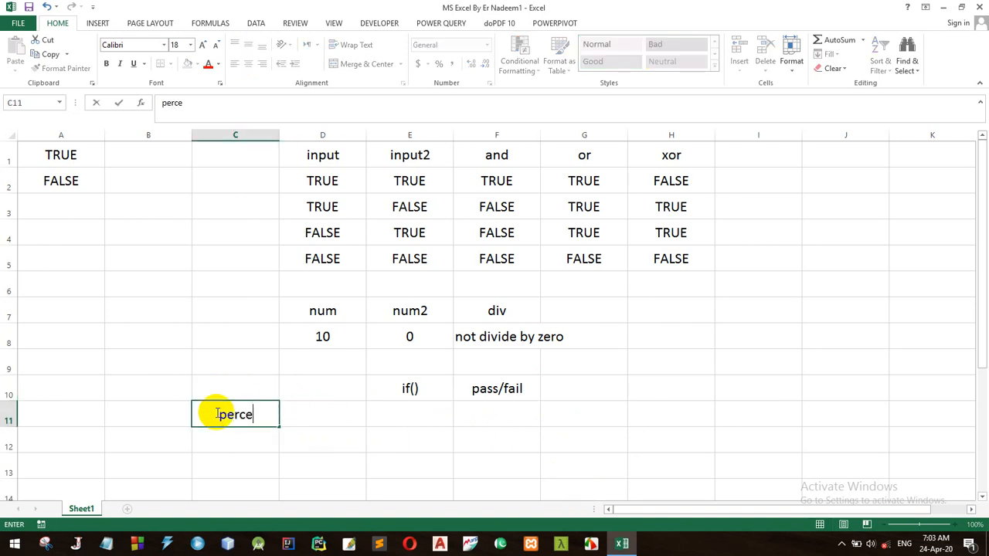
text(ntage)
key(Tab)
text(re)
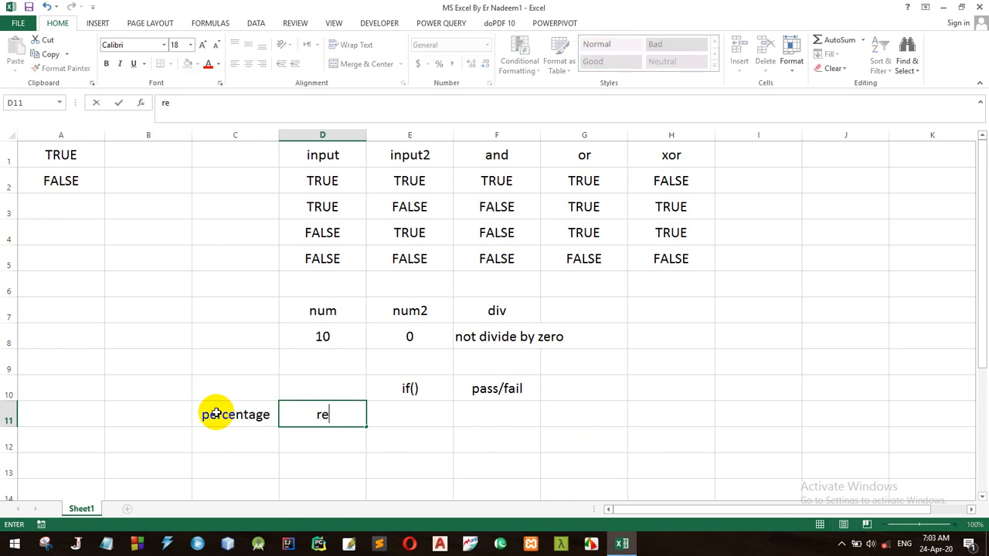
text(sult)
key(Return)
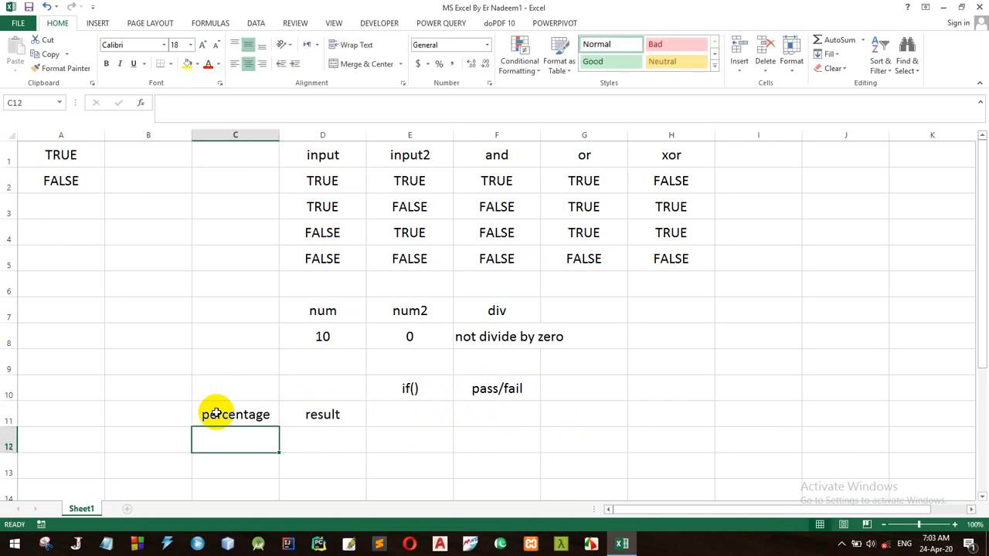
Step: Start an IF formula in D12 under result with the logical test C12>=33
click(317, 445)
text(=)
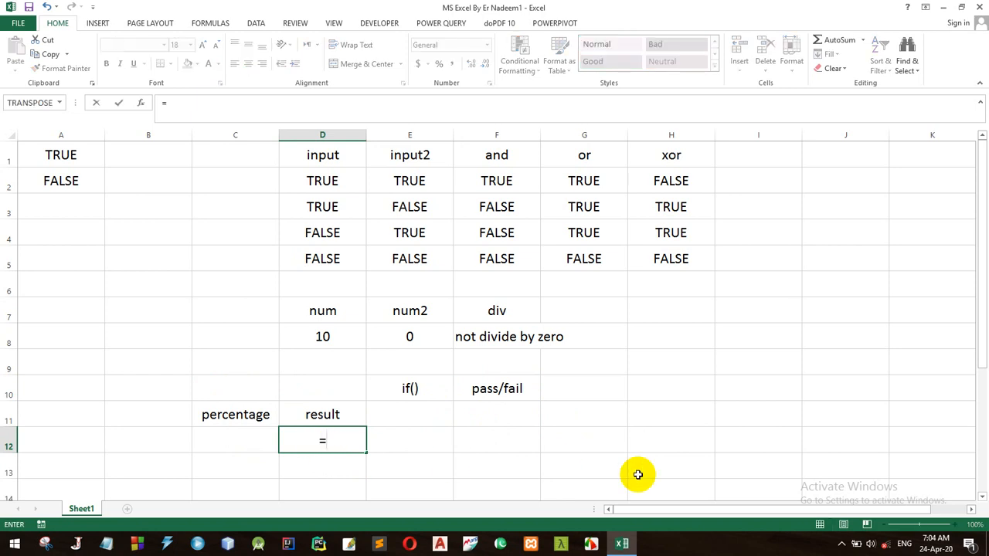
text(i)
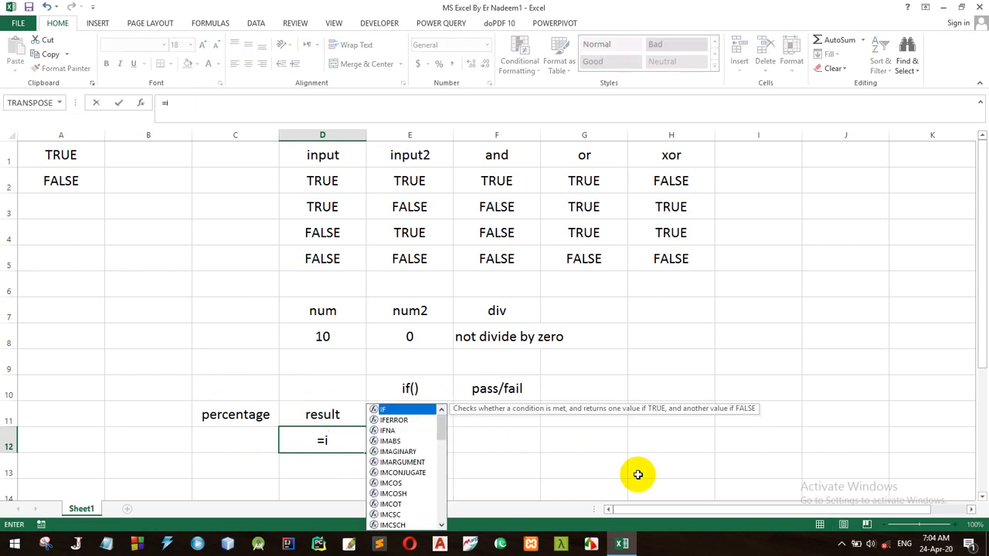
text(f)
key(Tab)
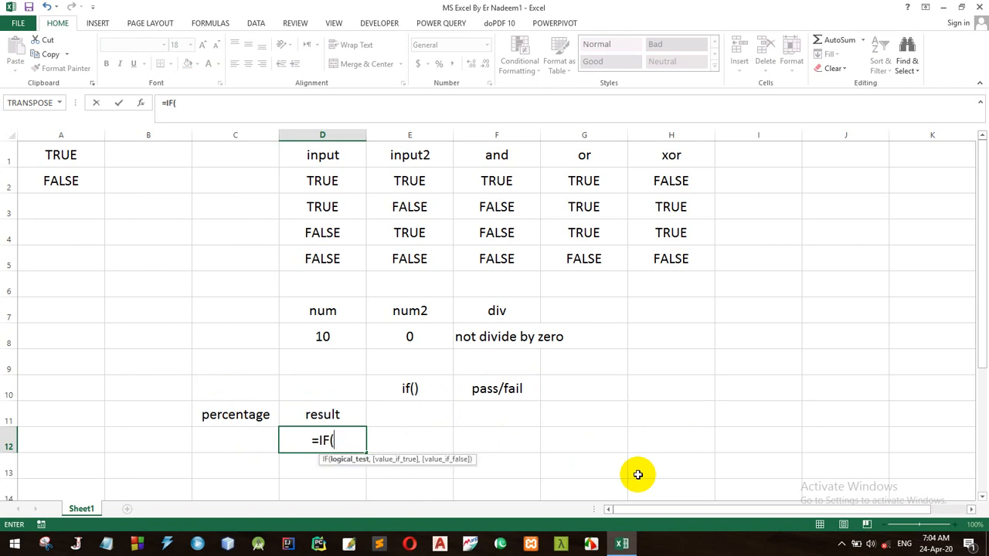
click(235, 440)
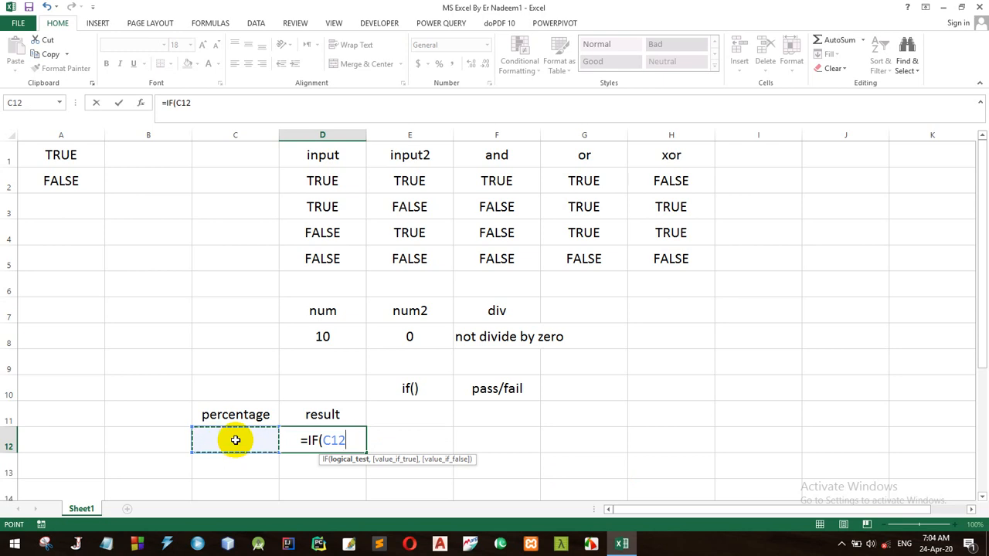
text(>)
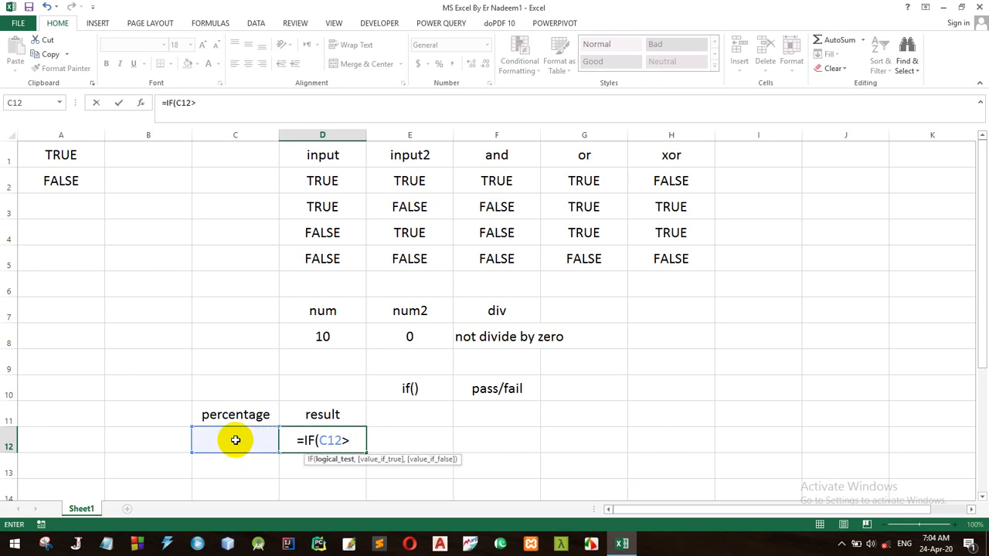
text(=)
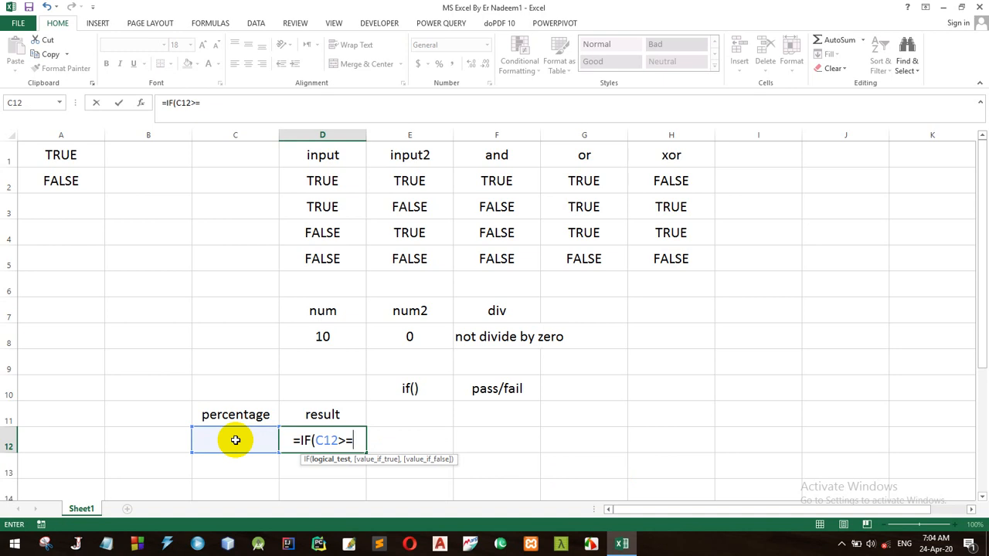
text(33)
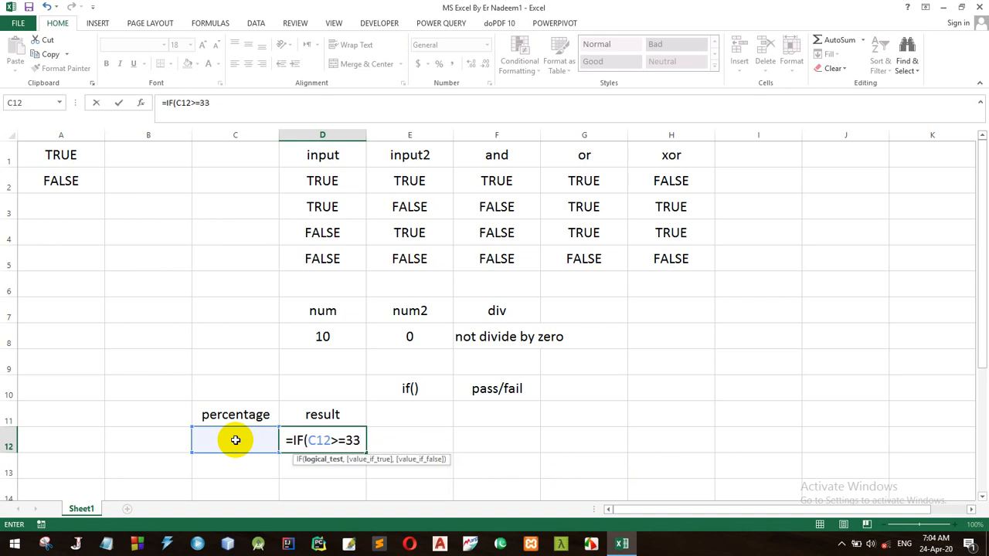
text(,)
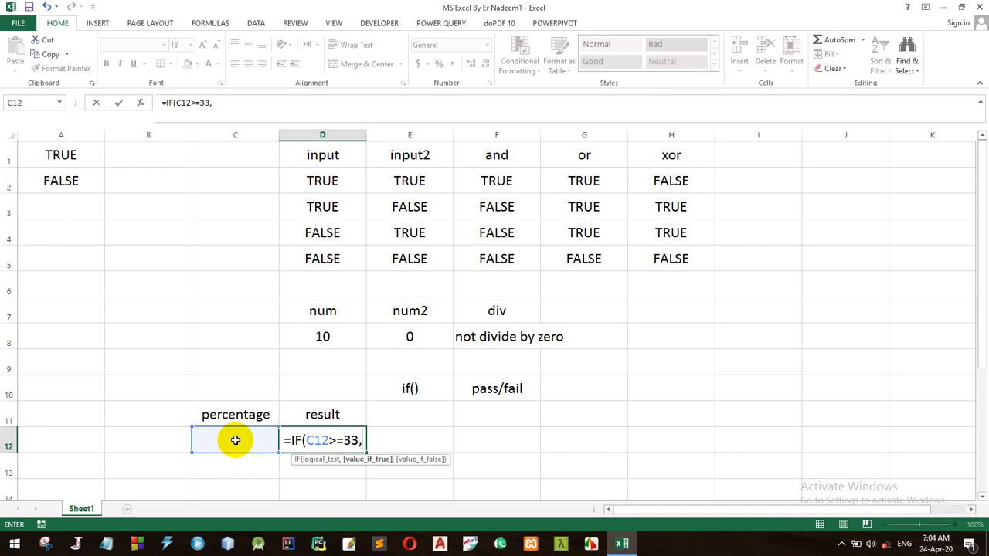
Step: Complete the IF formula in D12 with "pass" as the true value and "fail" as the false value
text(")
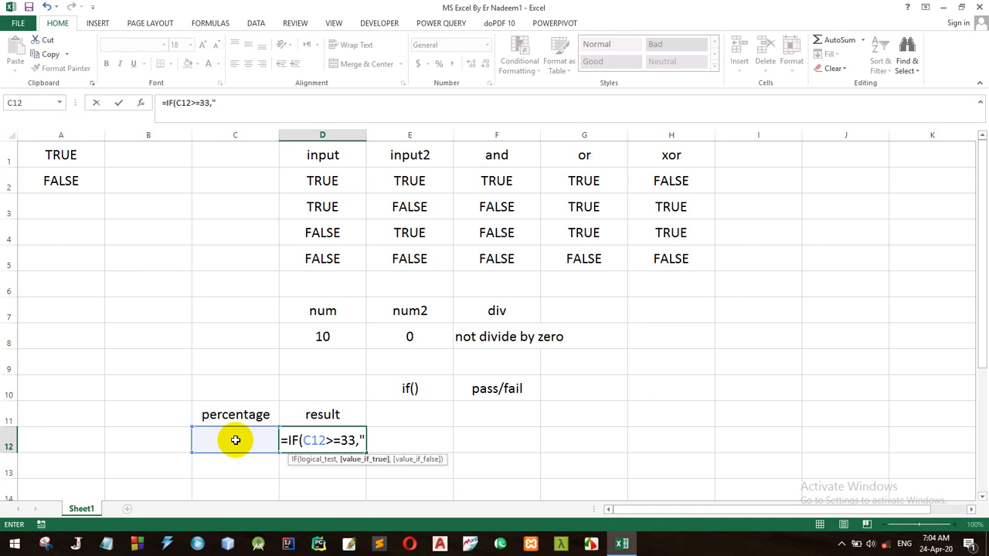
text(pass",)
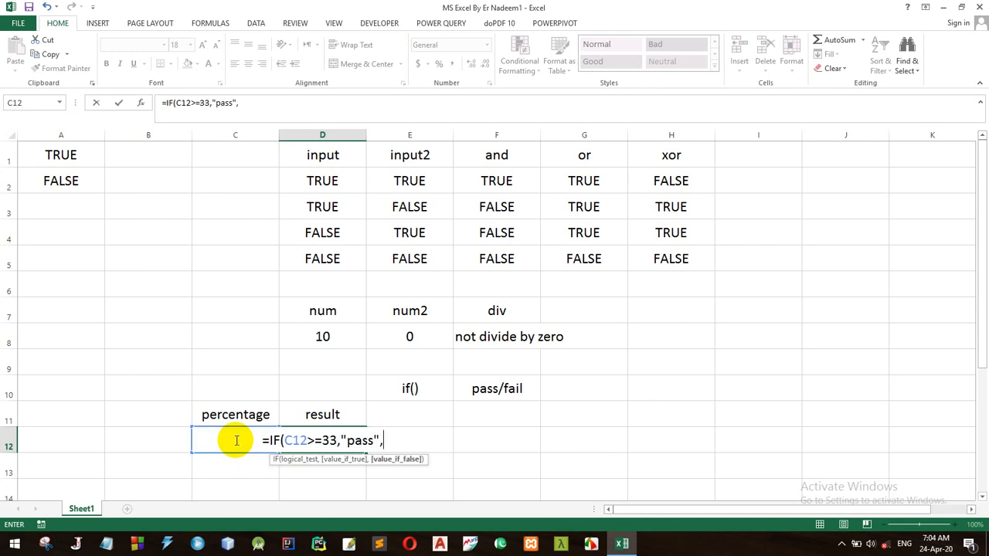
text("fail"))
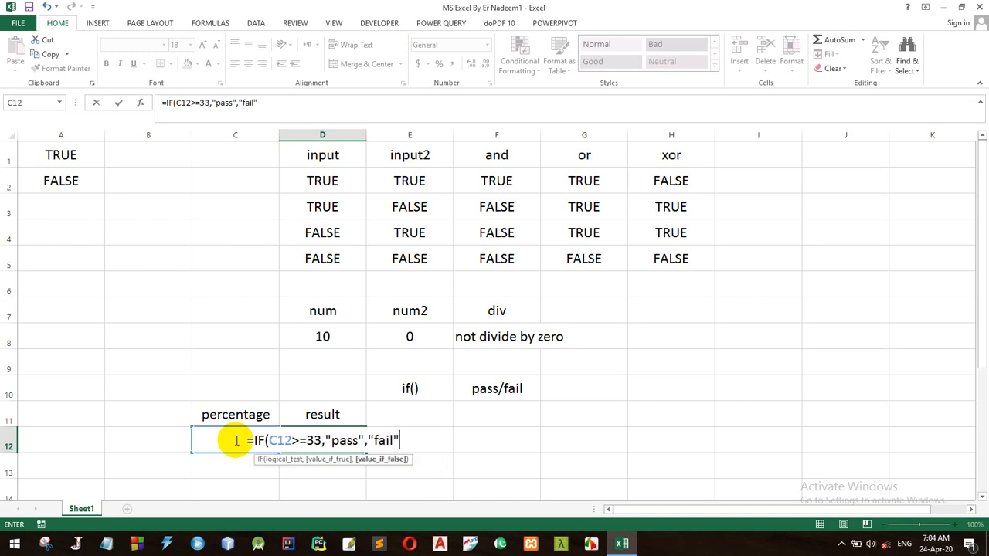
key(Return)
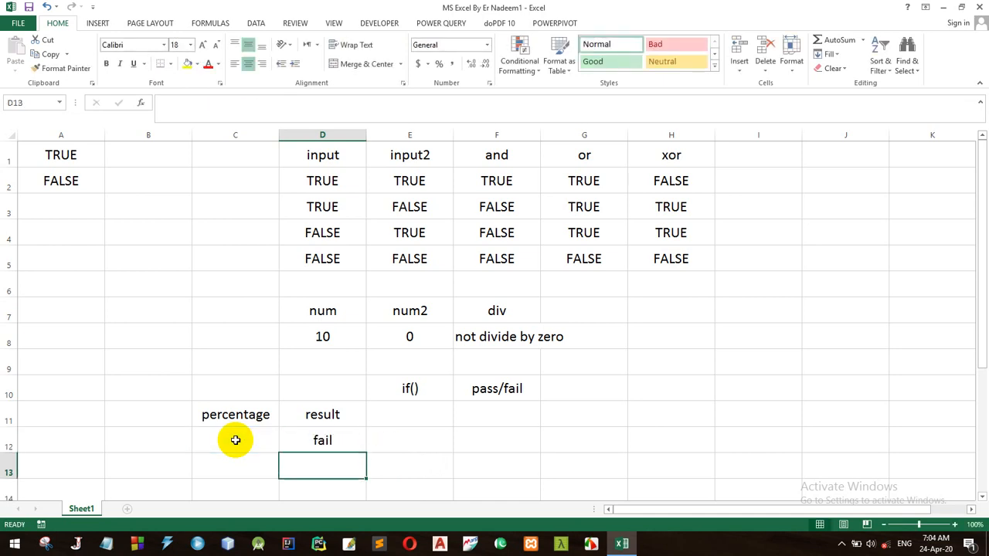
Step: Test the IF formula by entering 33, 32, 100 and 104 in turn in C12 under percentage
click(240, 438)
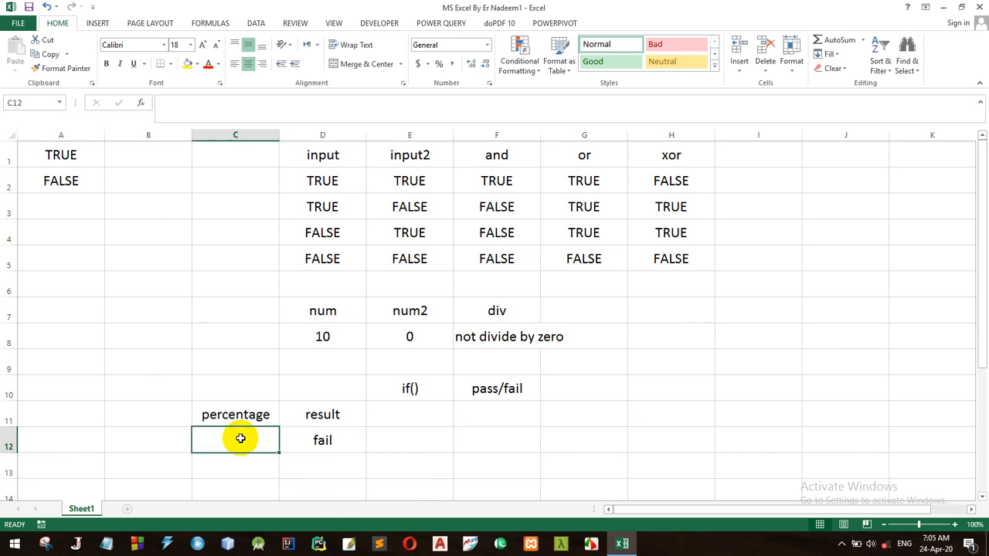
text(33)
key(Return)
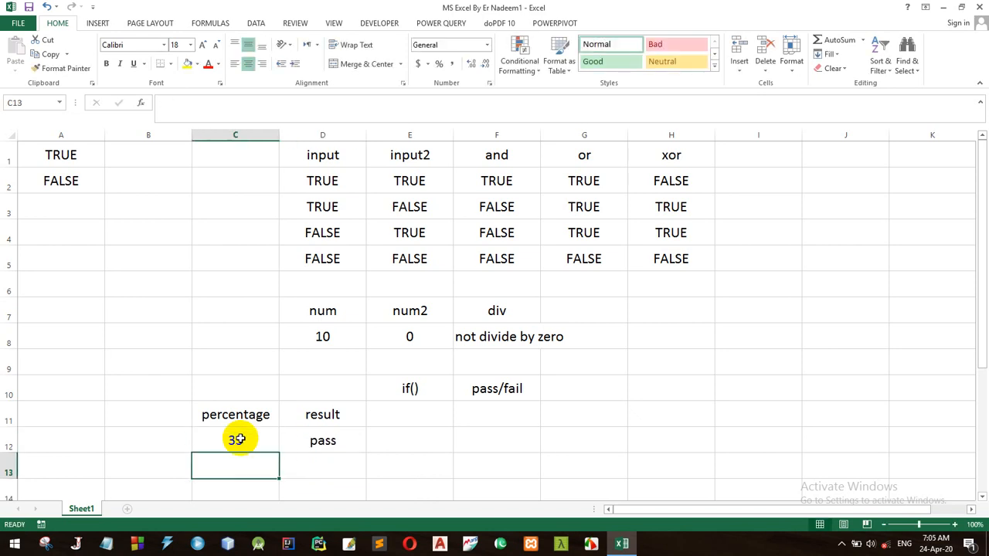
click(237, 440)
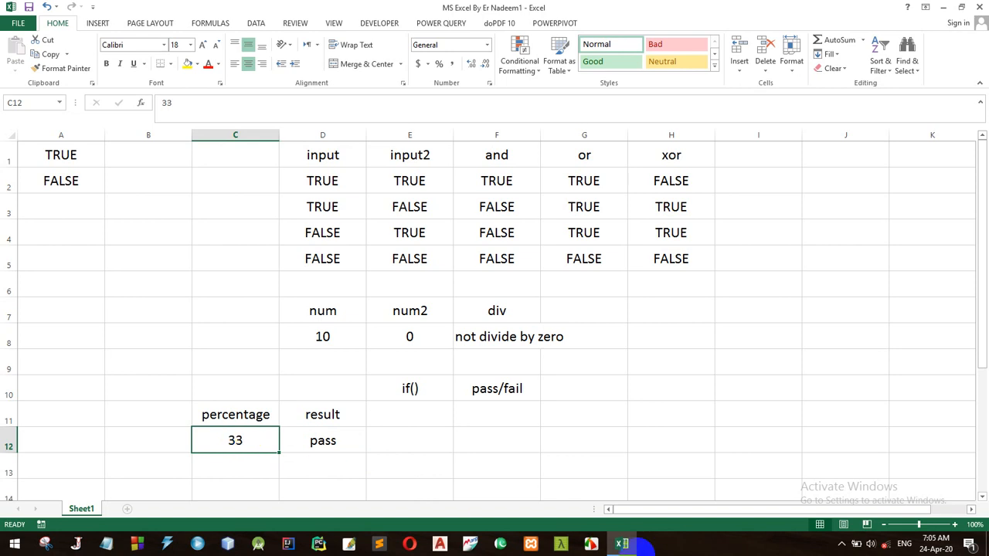
text(32)
key(Return)
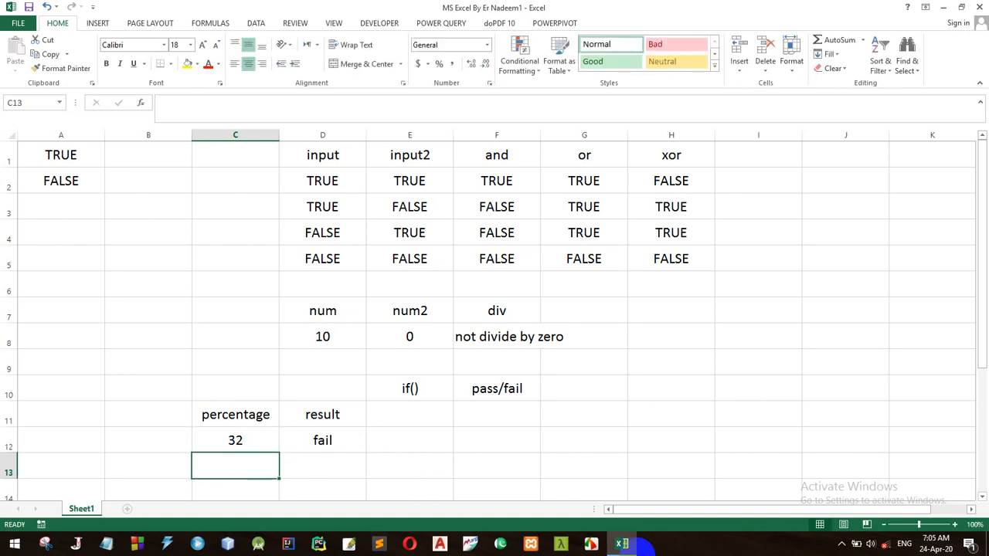
click(235, 440)
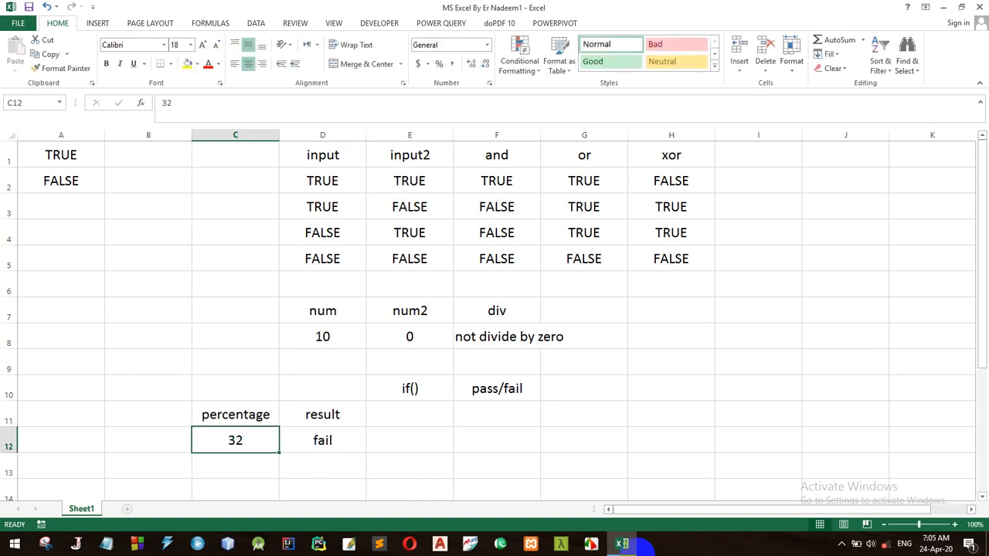
text(100)
key(Return)
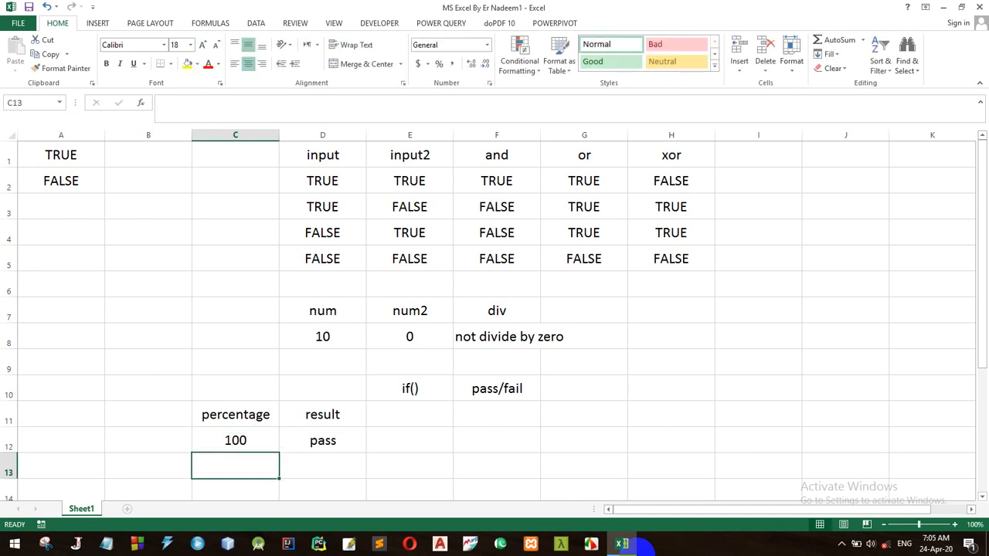
key(Up)
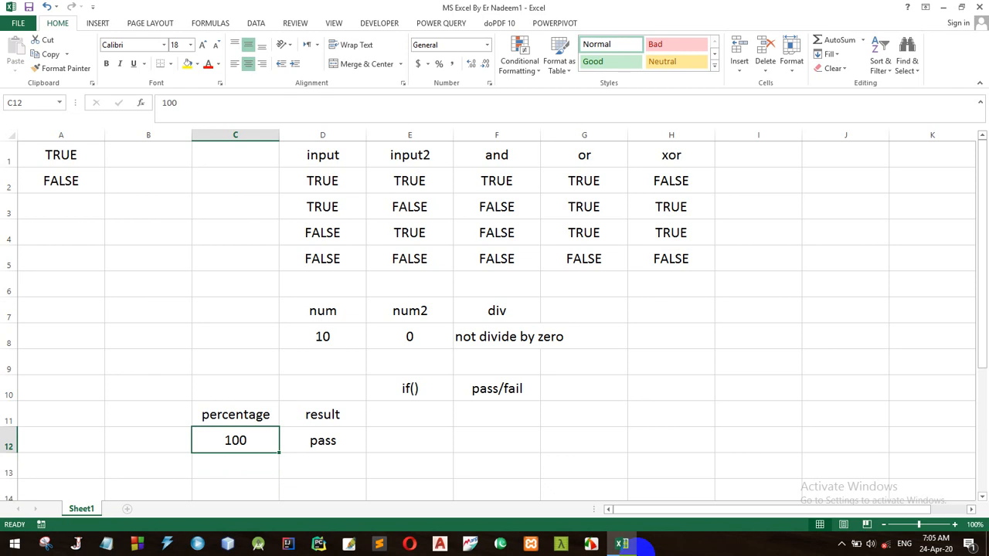
text(104)
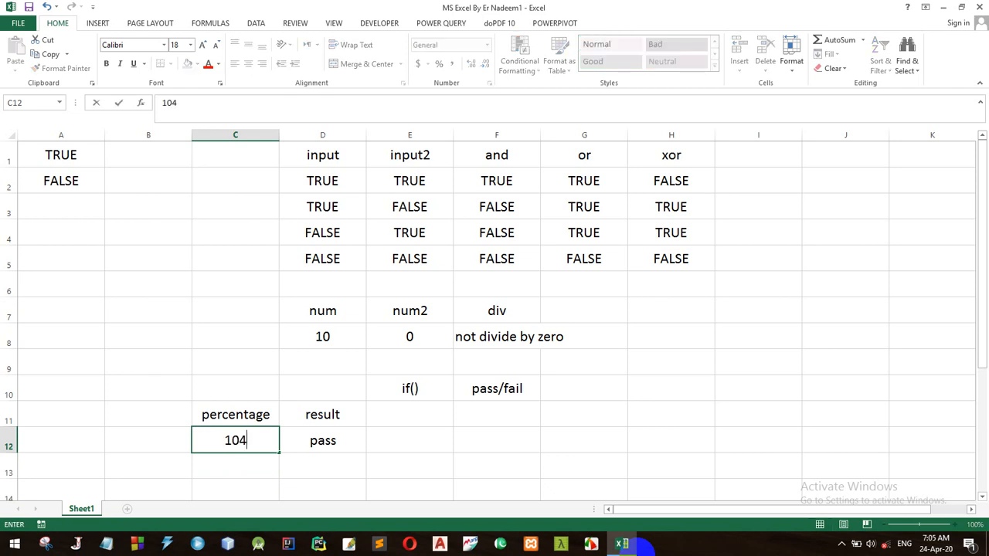
key(Return)
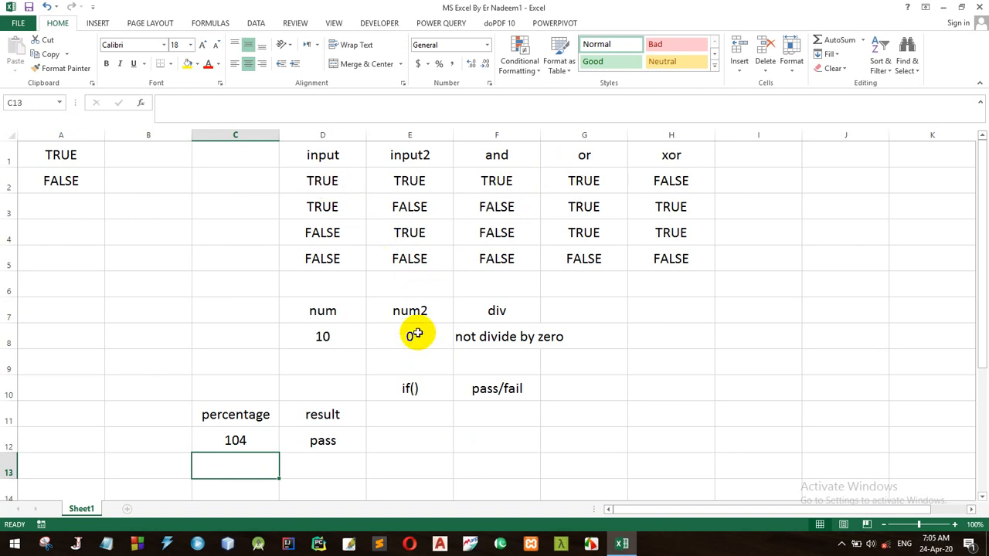
Step: Change the logical test of the IF formula in D12 to C12<33
click(328, 443)
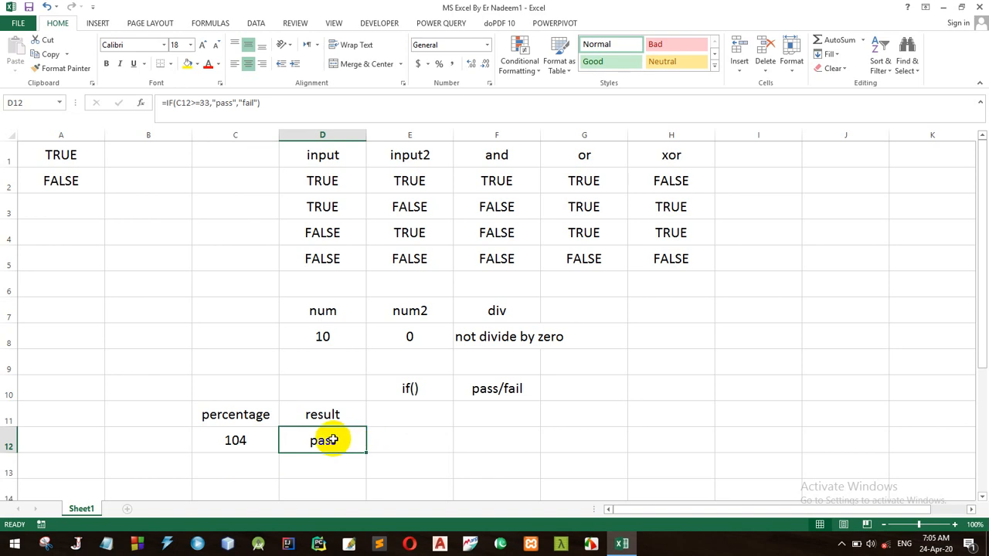
double_click(327, 441)
click(297, 442)
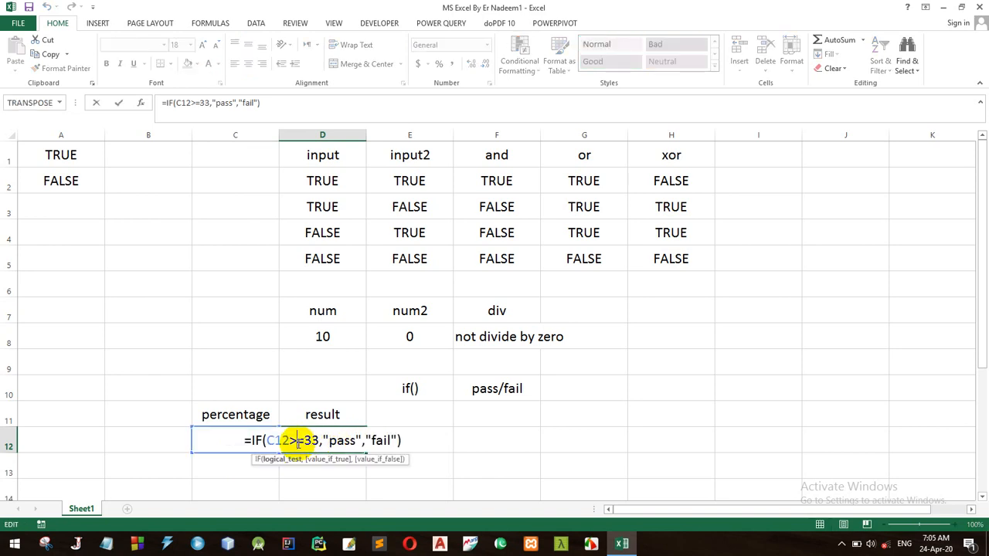
key(BackSpace)
key(Delete)
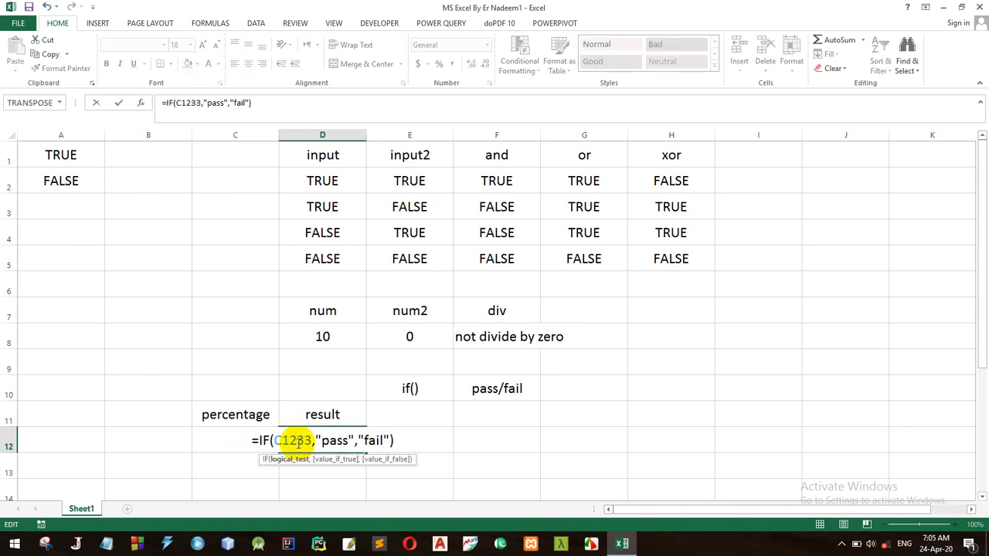
text(<)
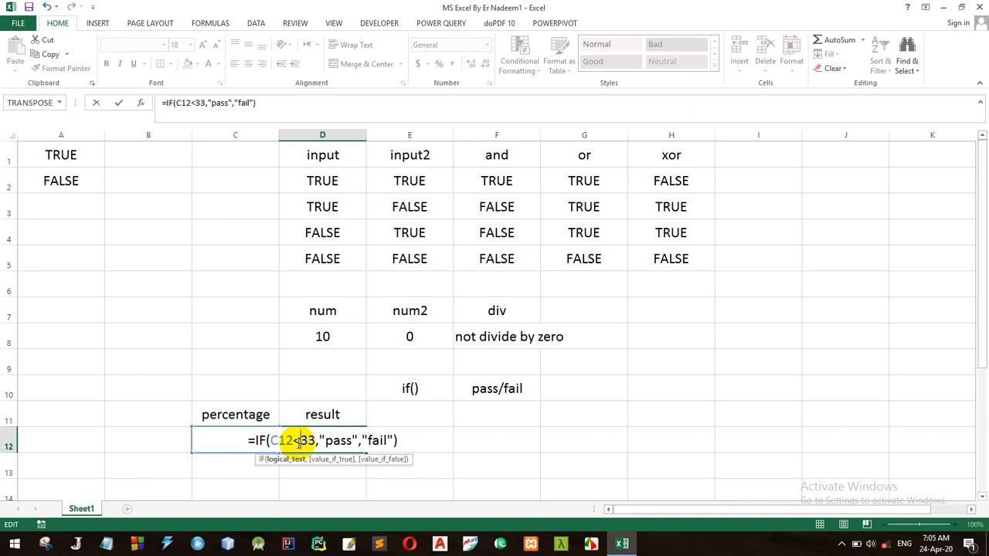
Step: Swap the IF formula's results in D12 so the true value is "fail" and the false value is "pass"
double_click(327, 440)
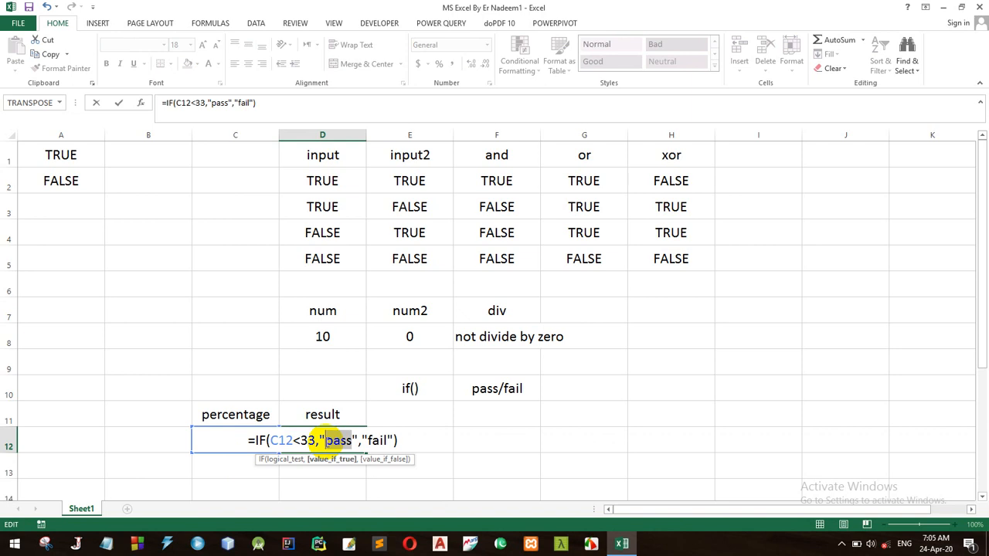
text(fa)
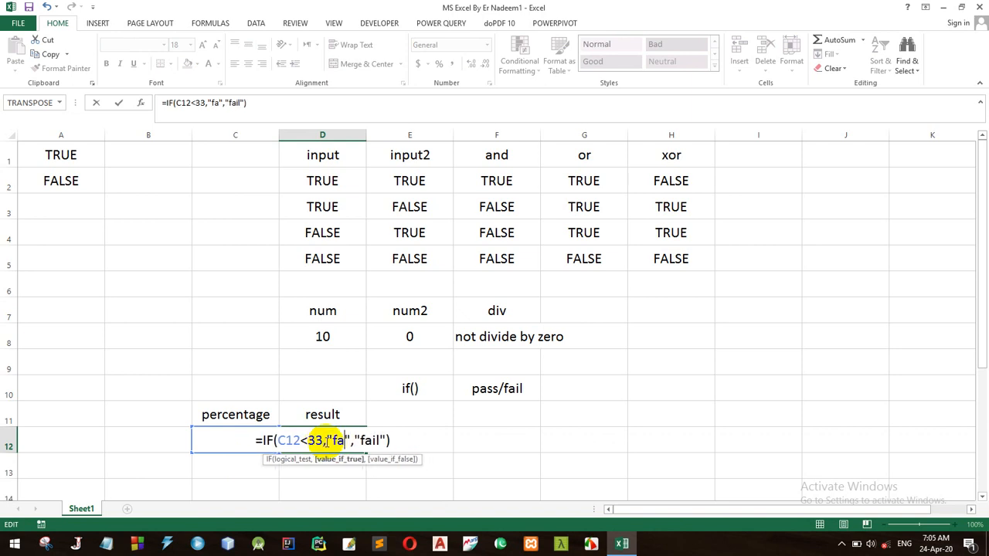
text(il)
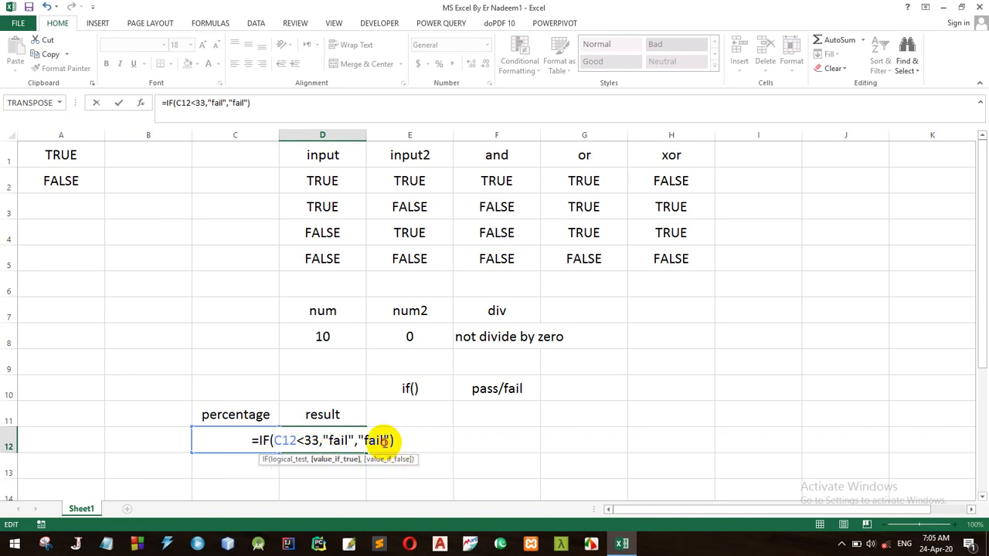
key(BackSpace)
key(BackSpace)
key(BackSpace)
key(BackSpace)
text(pa)
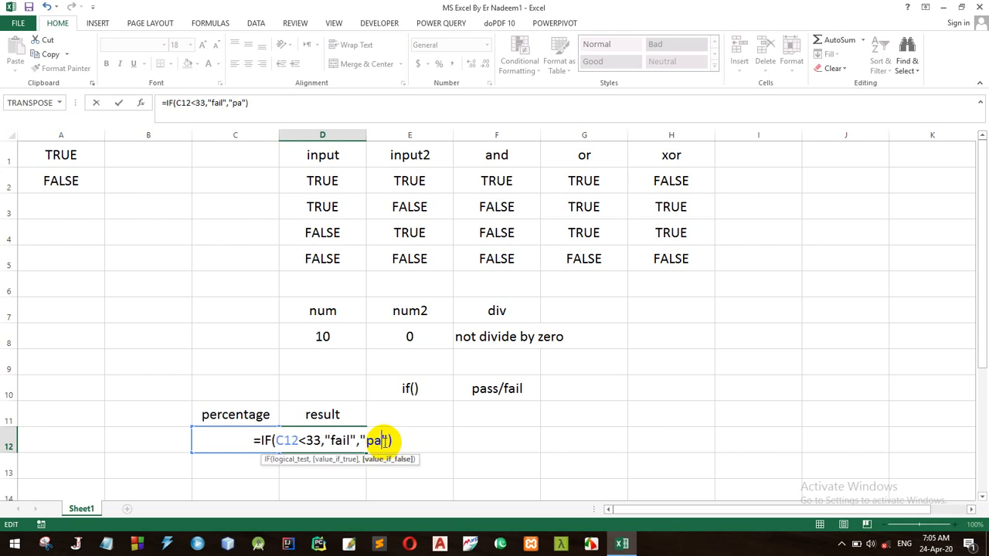
text(ss)
key(Return)
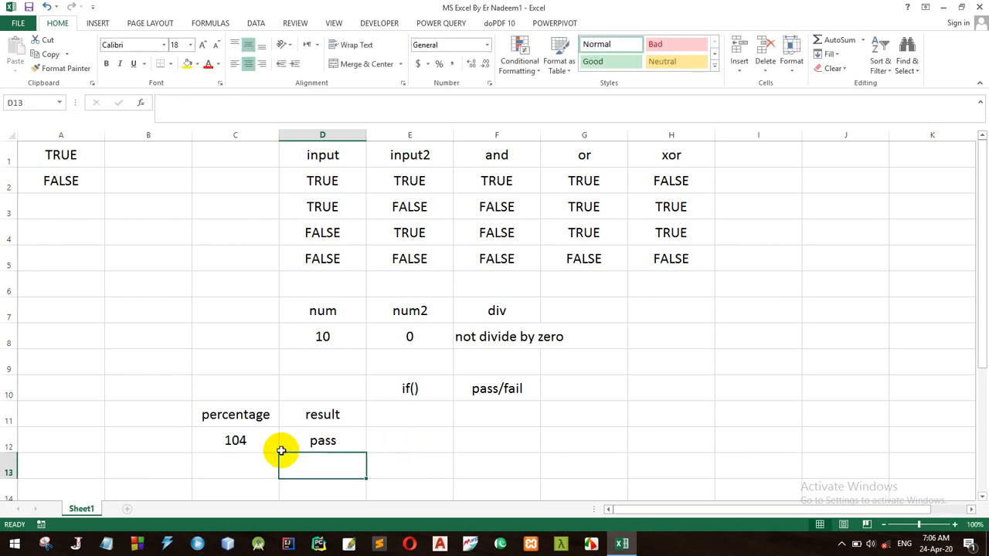
Step: Test the revised IF formula by entering 32 in C12 under percentage
click(223, 434)
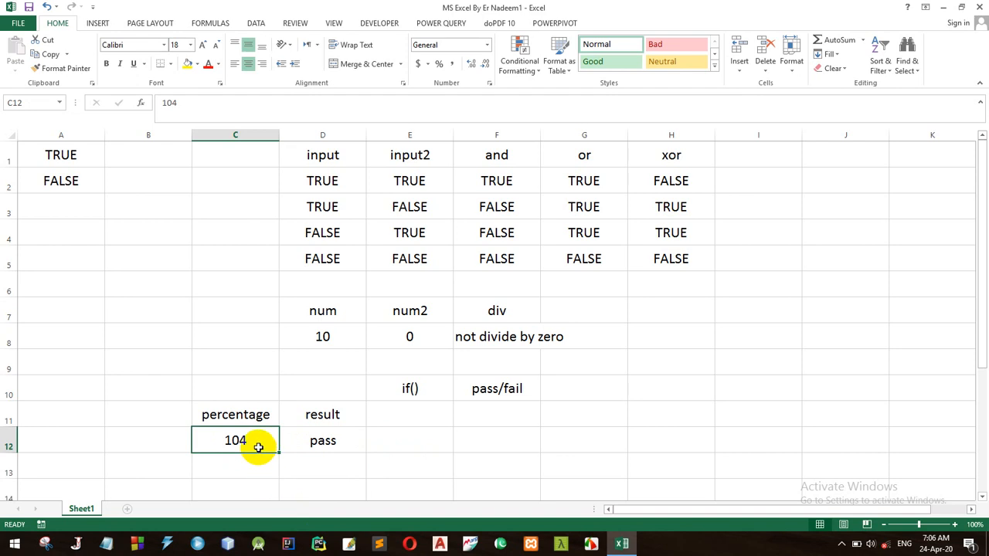
text(32)
key(Return)
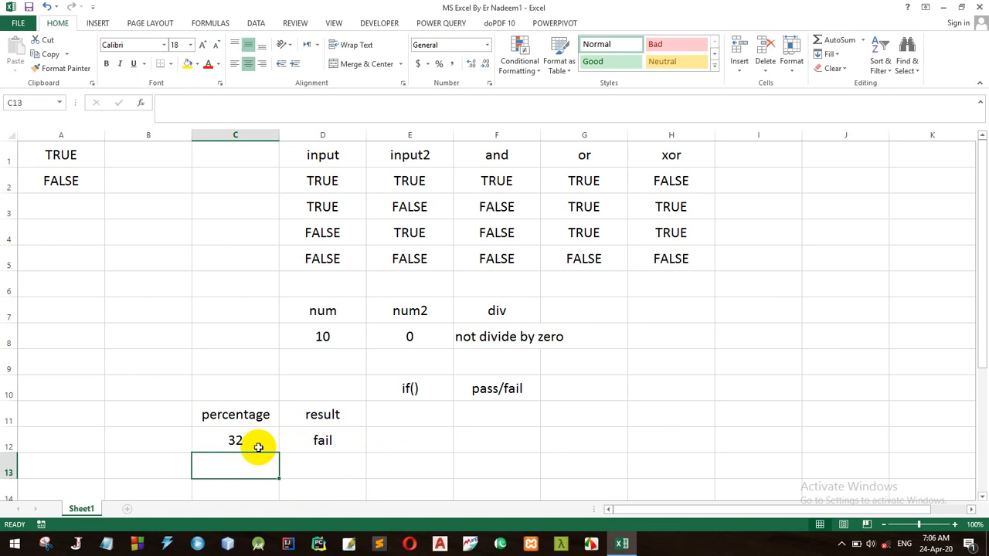
Step: Enter the headers "state", "points" and "selection" in cells H7, I7 and J7
click(669, 344)
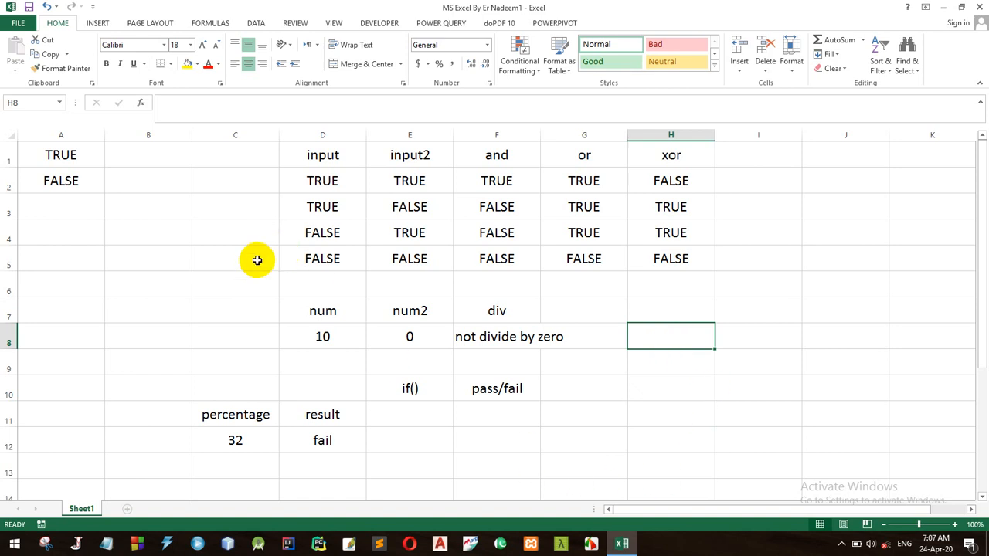
drag(691, 509, 808, 512)
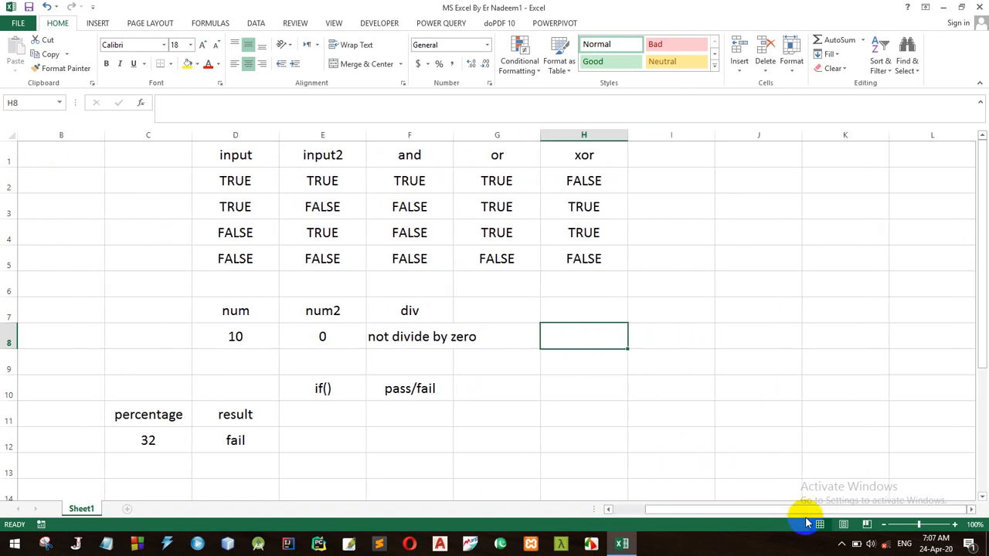
click(585, 314)
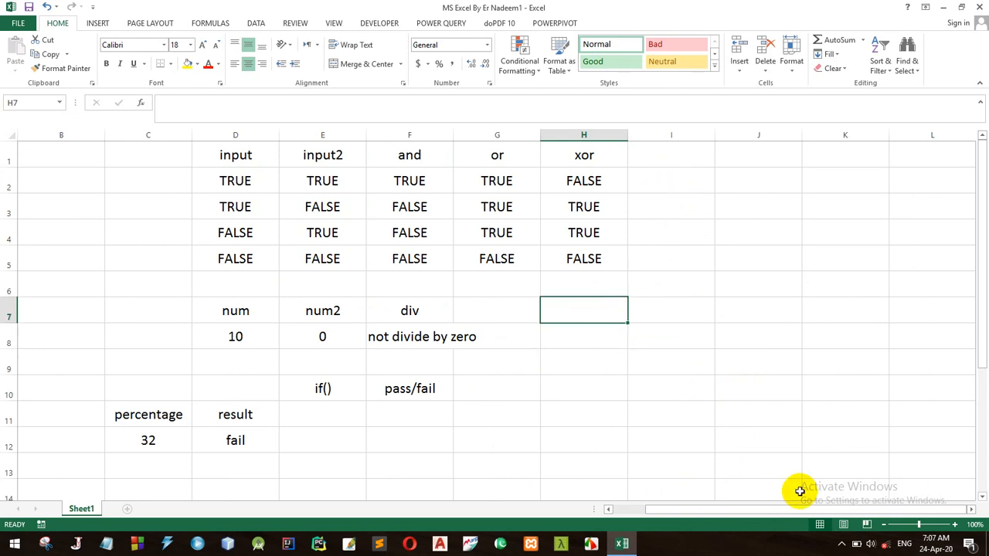
text(a)
key(BackSpace)
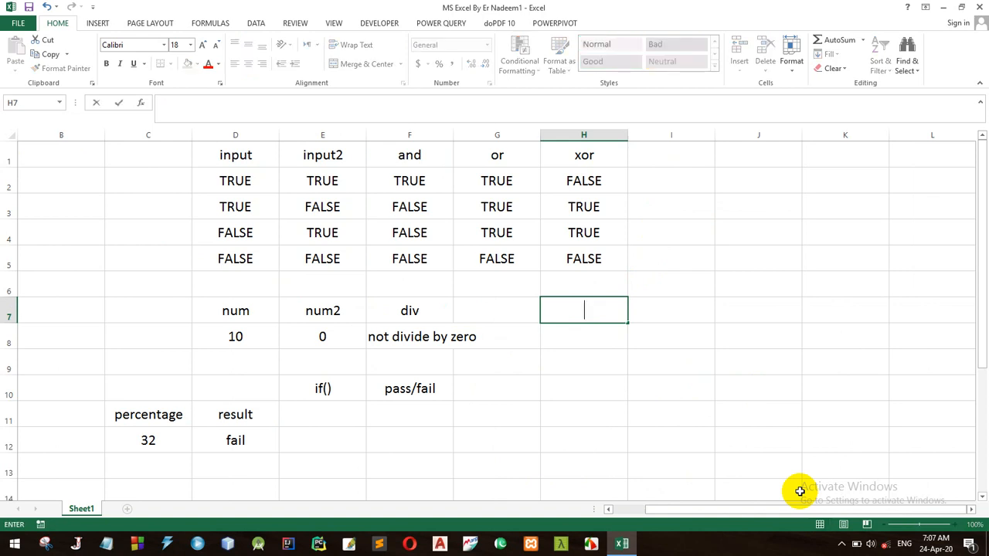
text(state)
key(Tab)
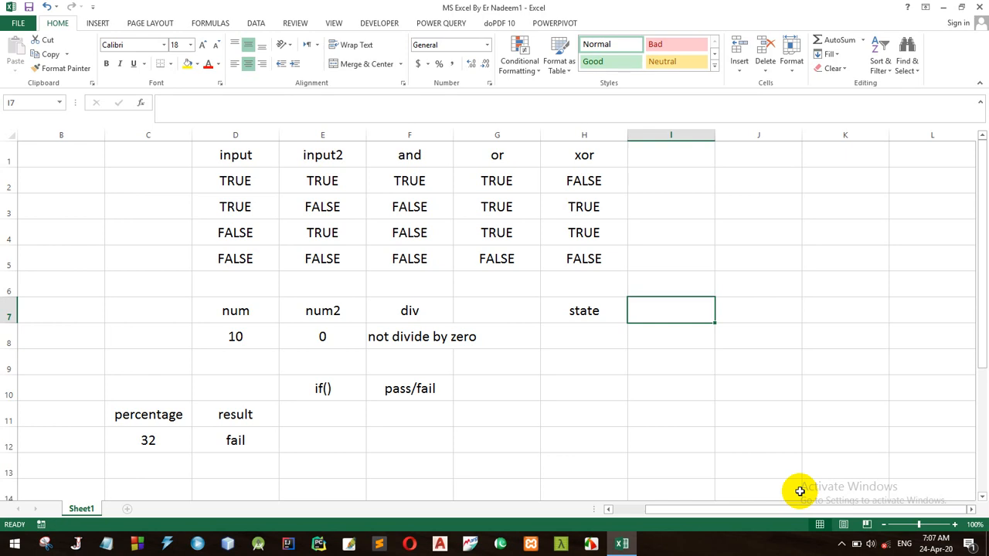
text(points)
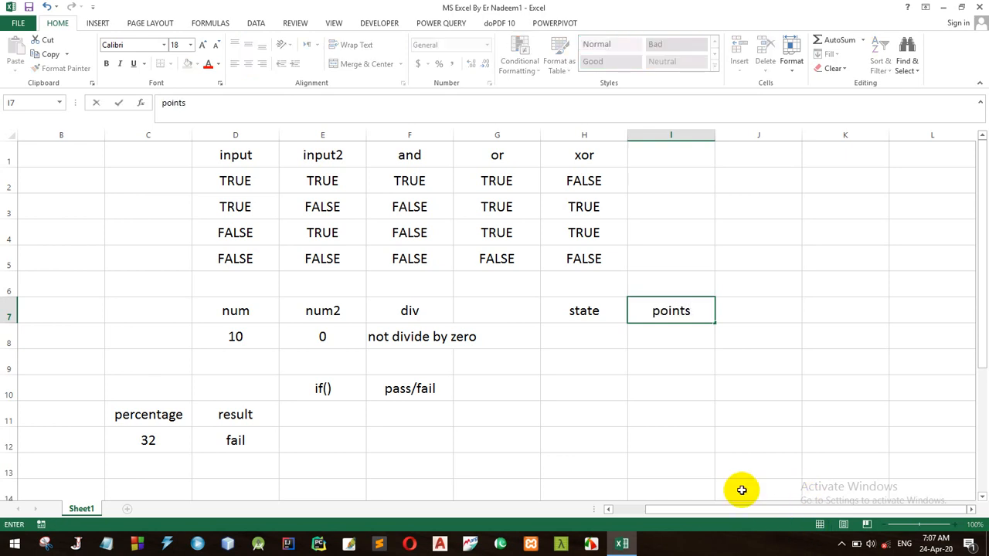
key(Tab)
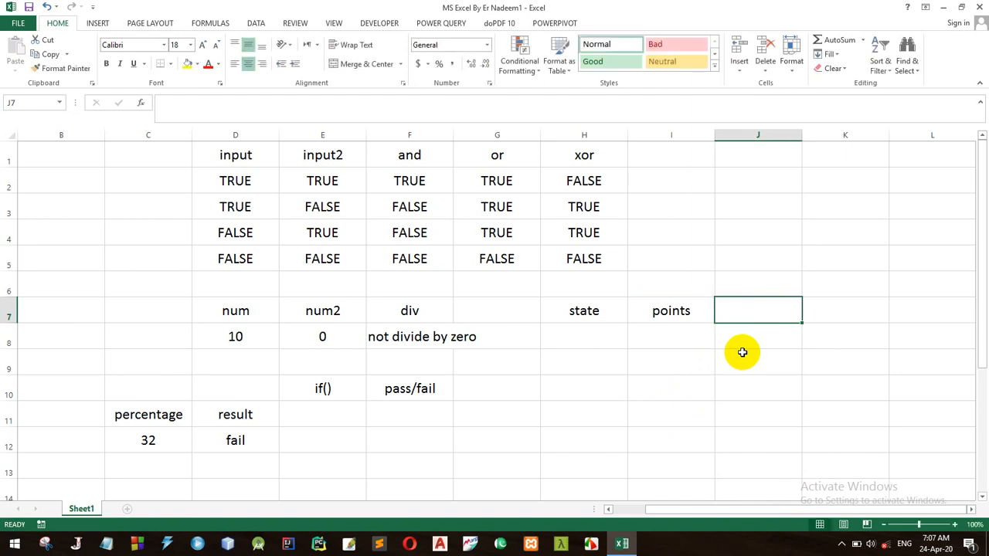
text(selection)
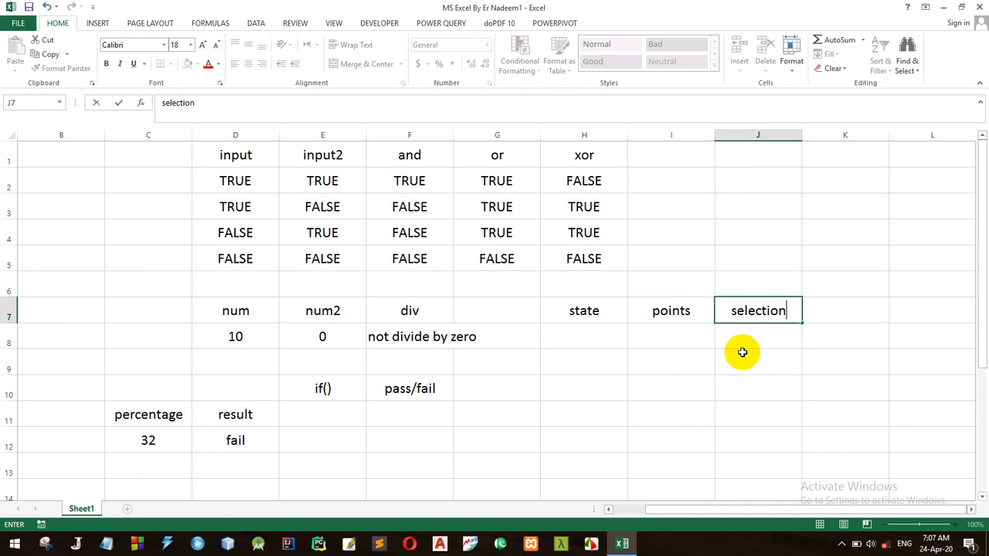
key(Return)
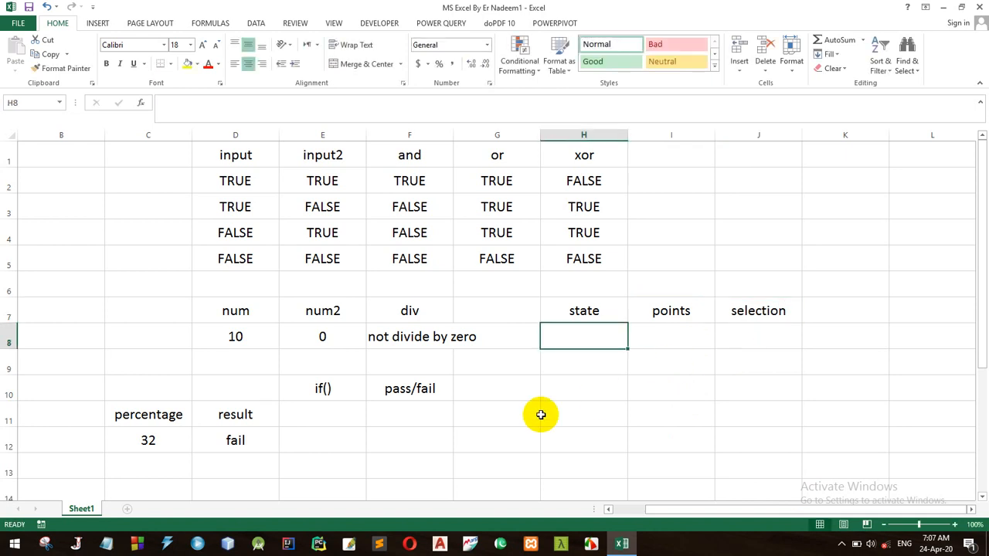
Step: Start an IF formula in J8 under selection with the logical test H8="jk"
click(745, 338)
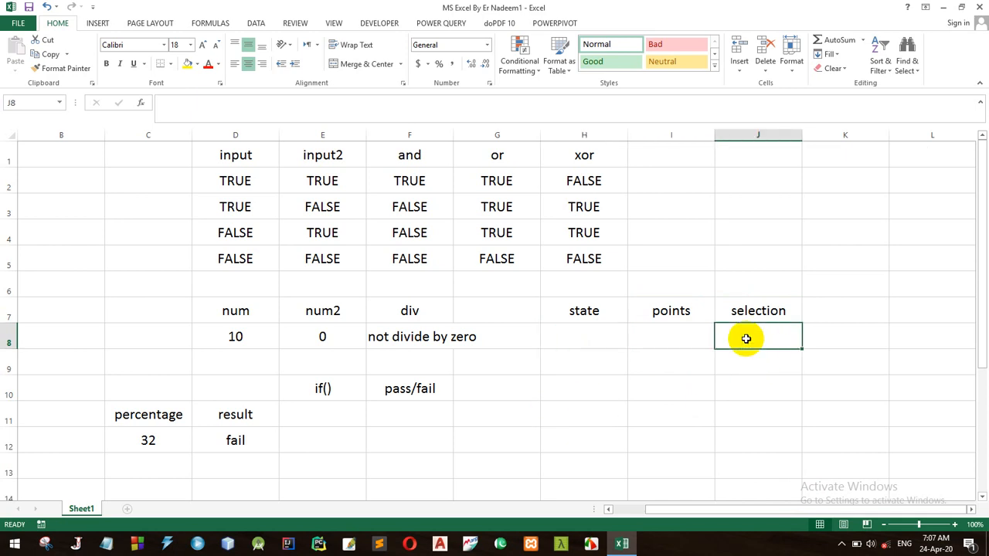
text(=)
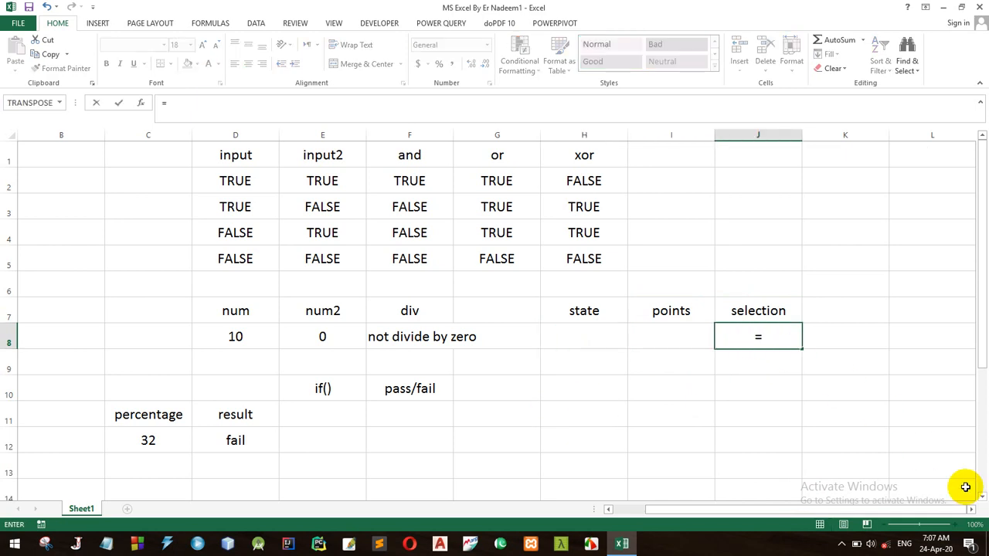
text(if)
key(Tab)
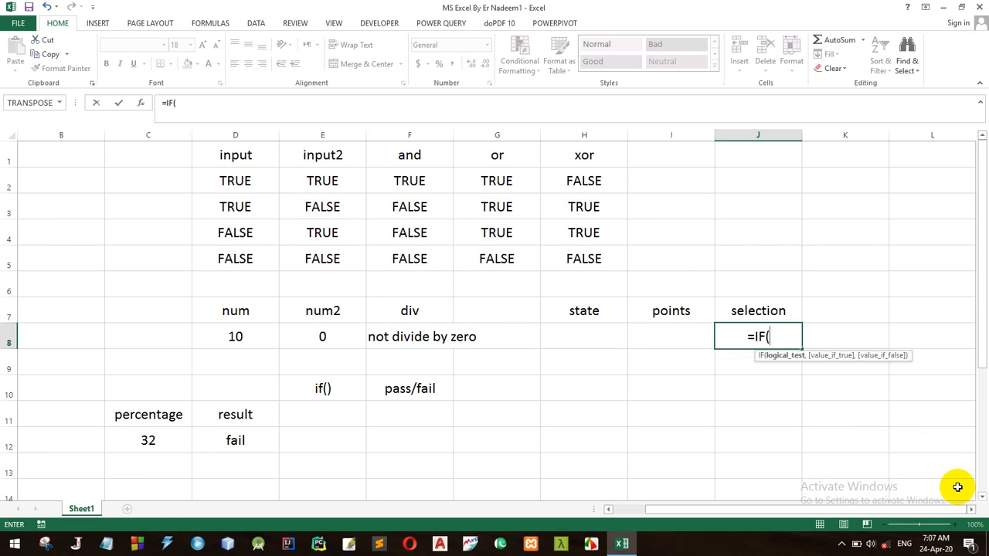
click(588, 337)
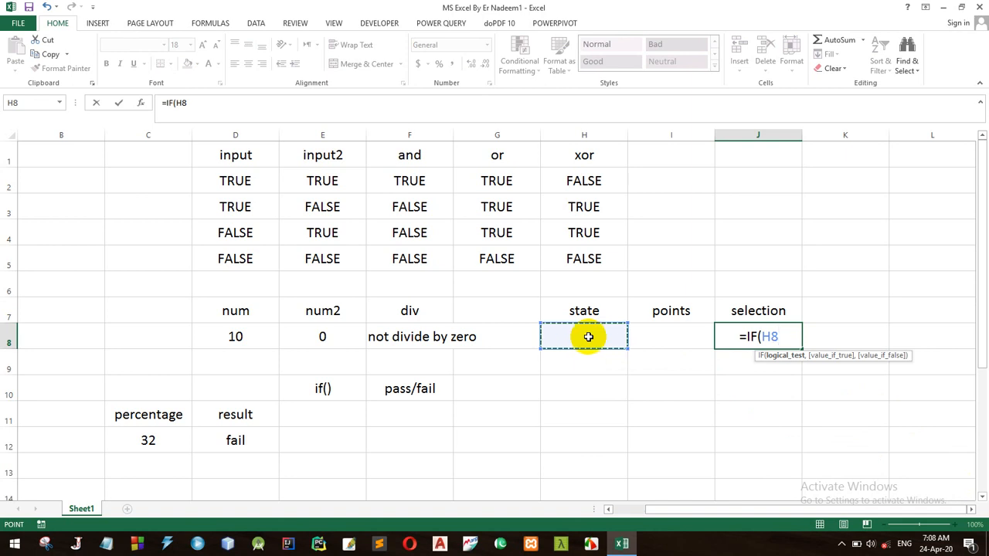
text(=")
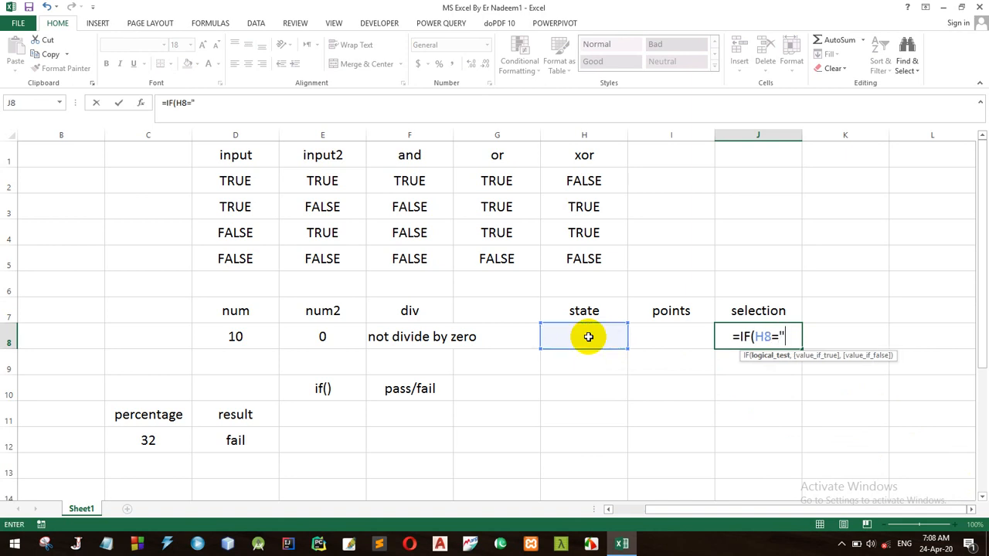
text(jk)
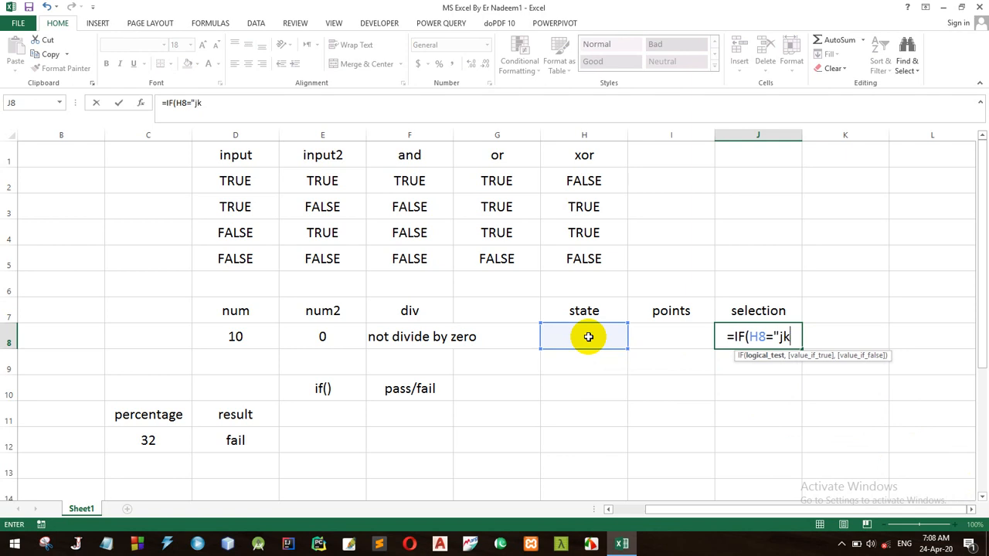
text(")
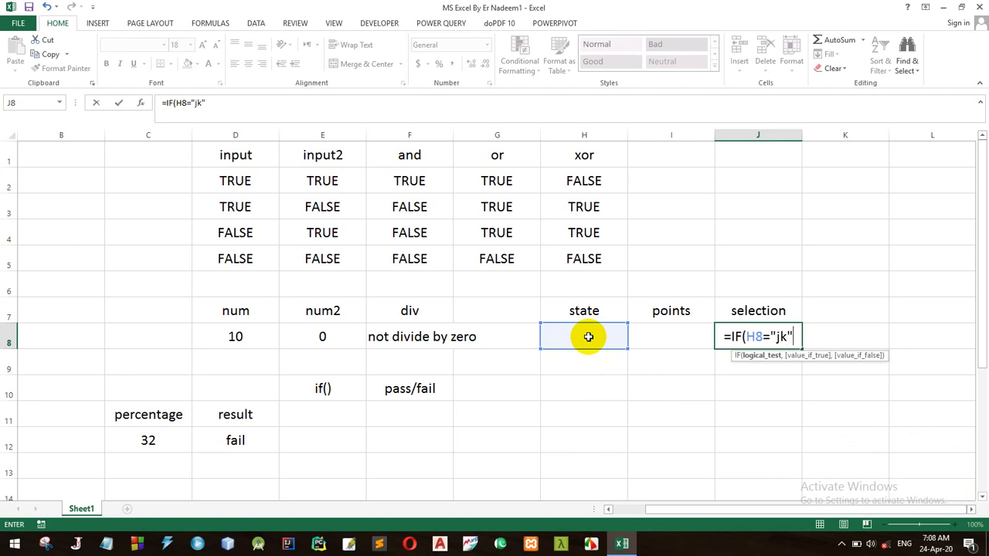
text(,)
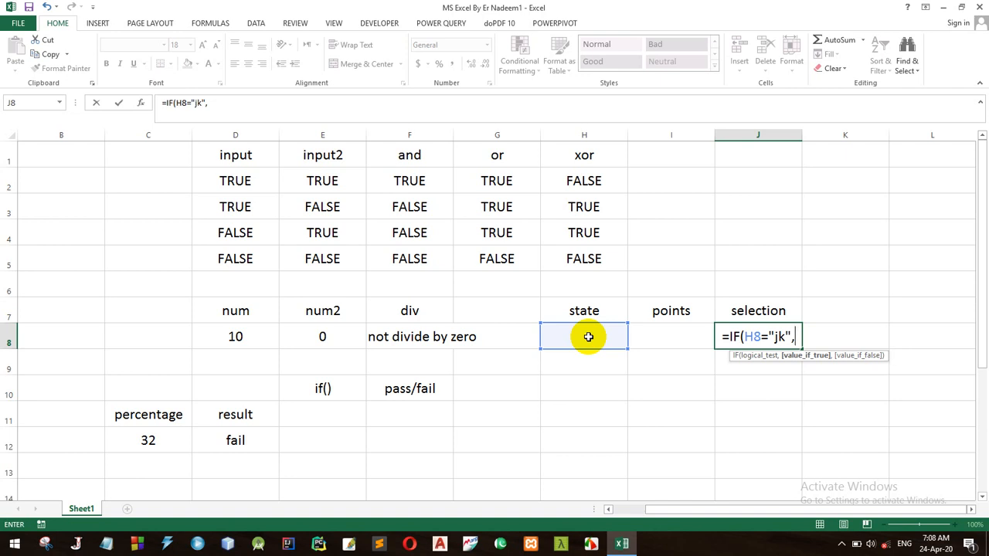
Step: Leave the true value of the J8 IF formula empty, set its false value to "rejectedS" and close the parenthesis
text(,)
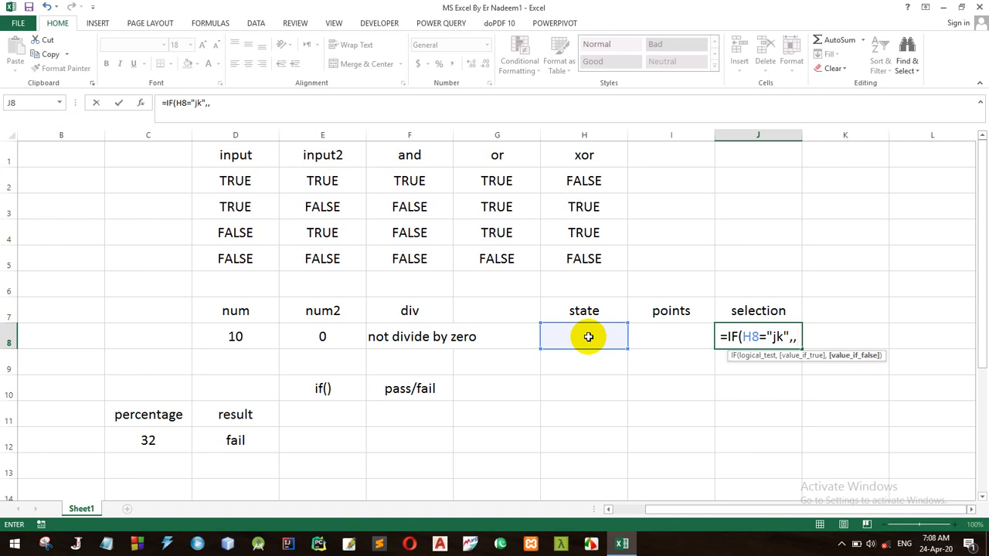
text(")
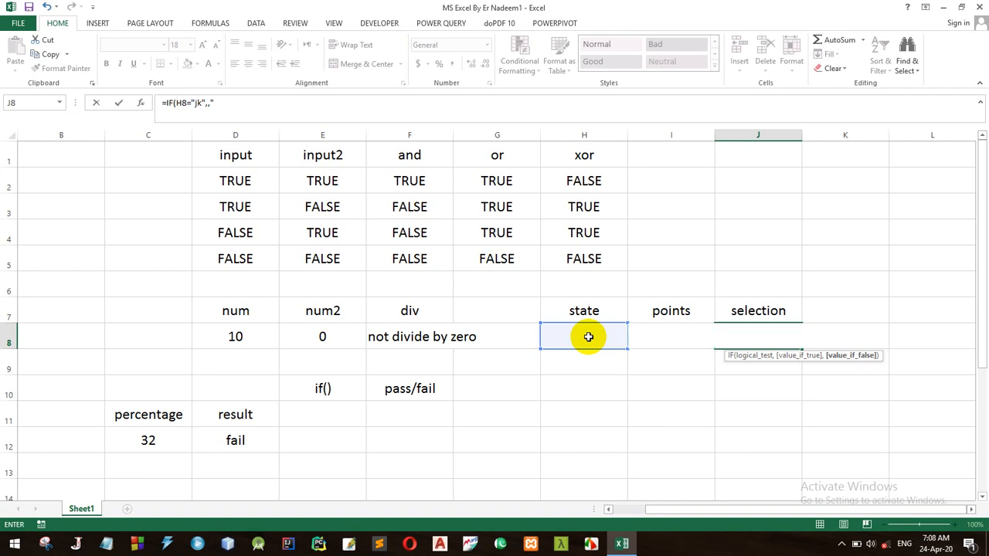
text(rejecte)
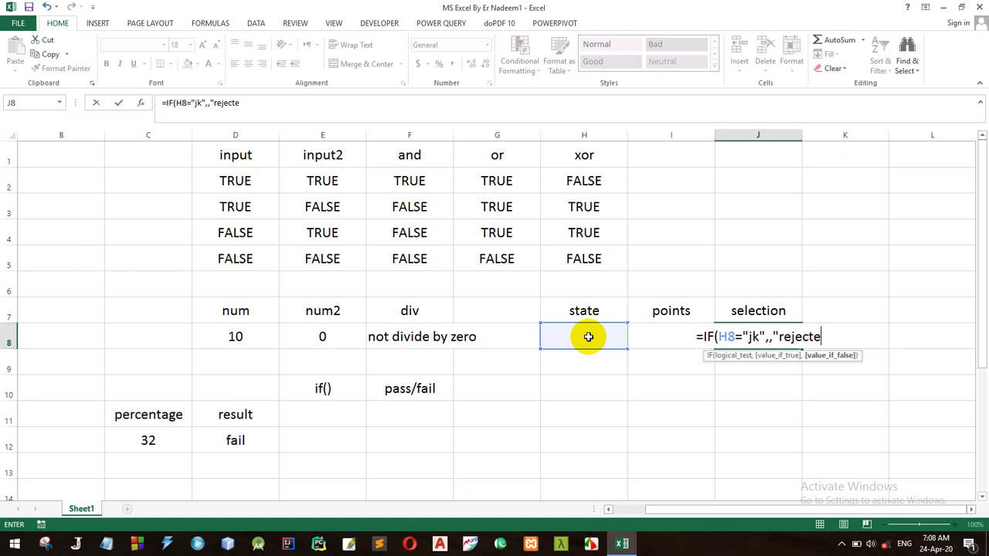
text(dS)
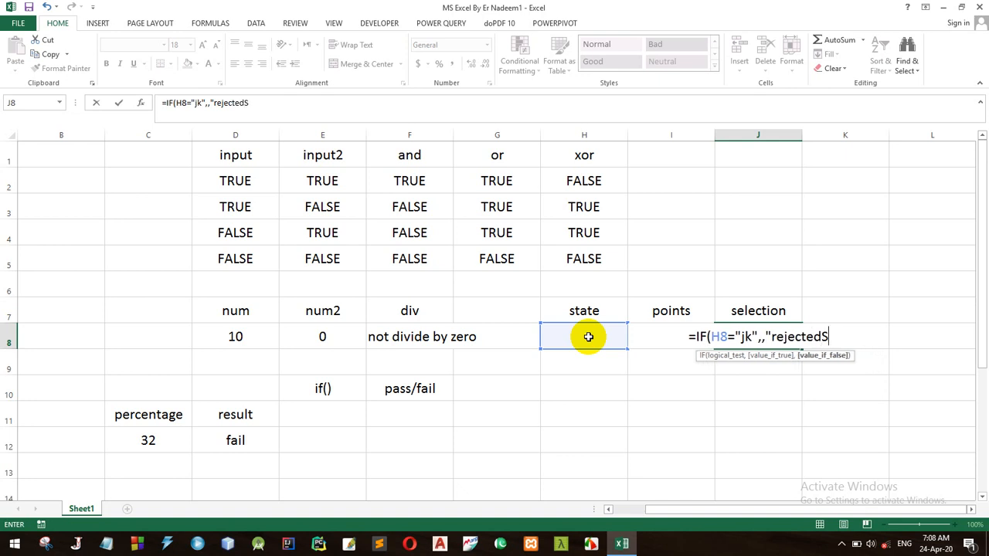
text(")
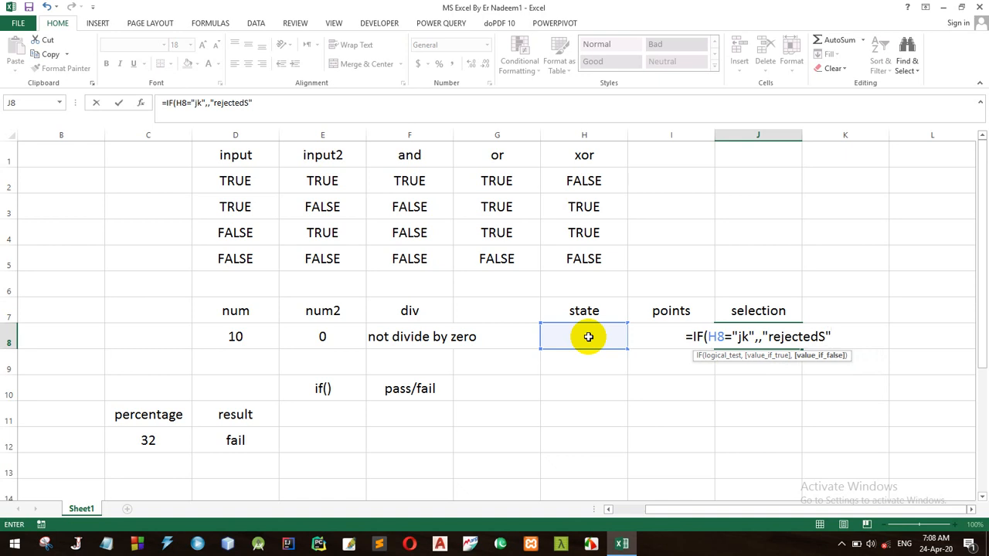
text())
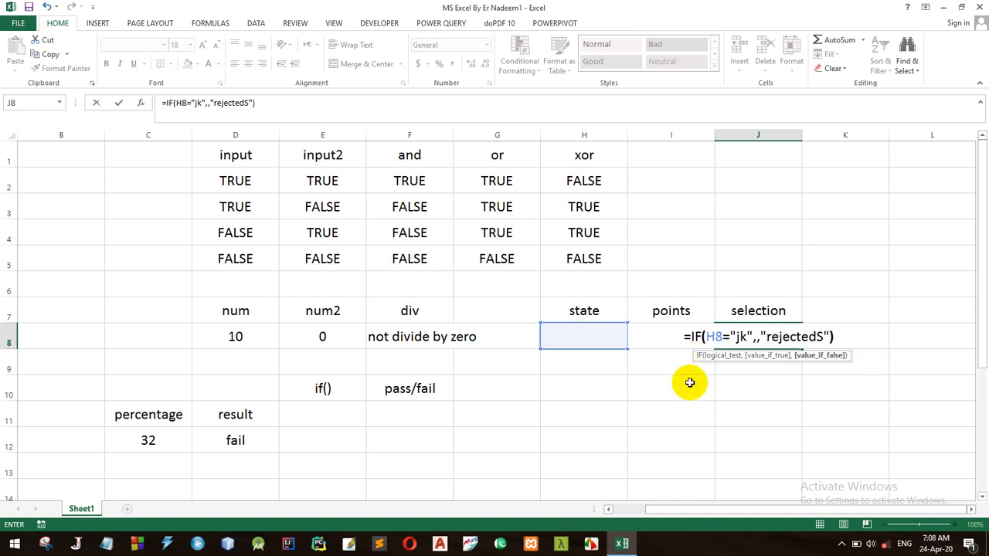
Step: Nest a second IF as the true value of the J8 formula, with the logical test i8>=70
click(753, 336)
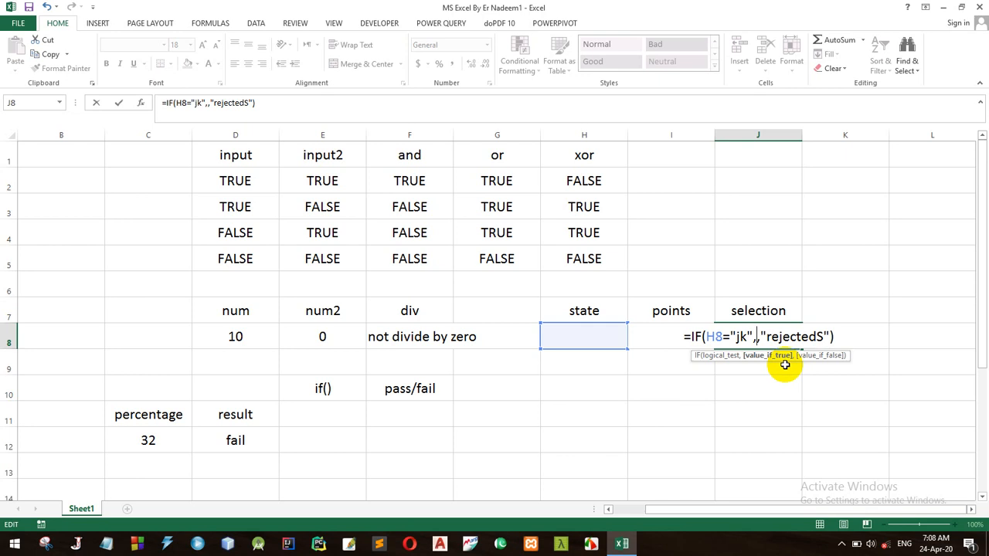
text(if)
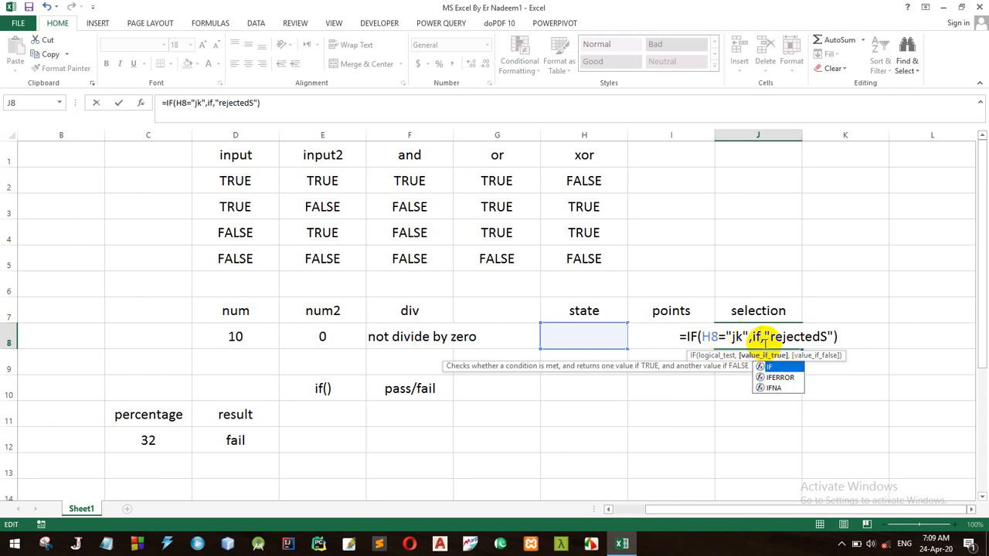
text(())
click(761, 339)
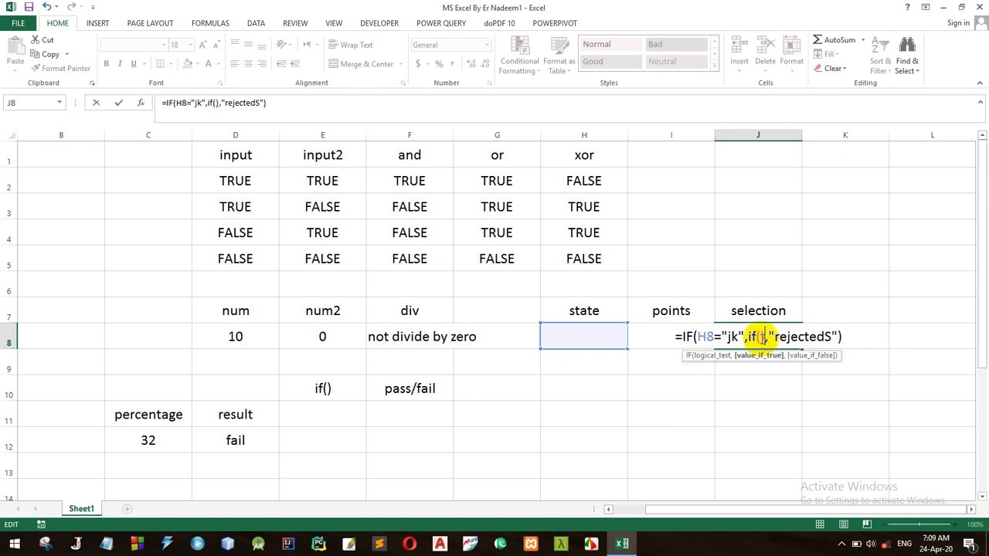
click(760, 339)
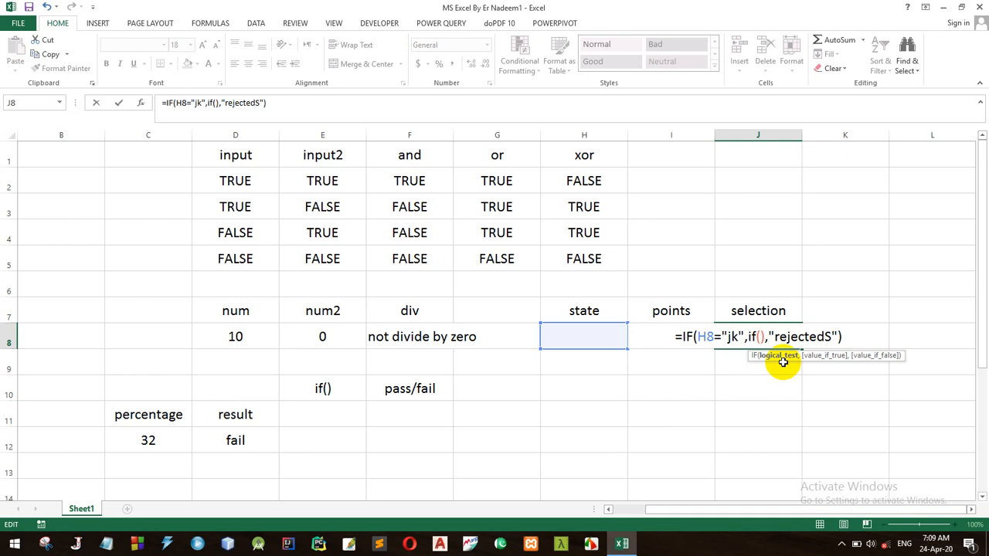
text(i8)
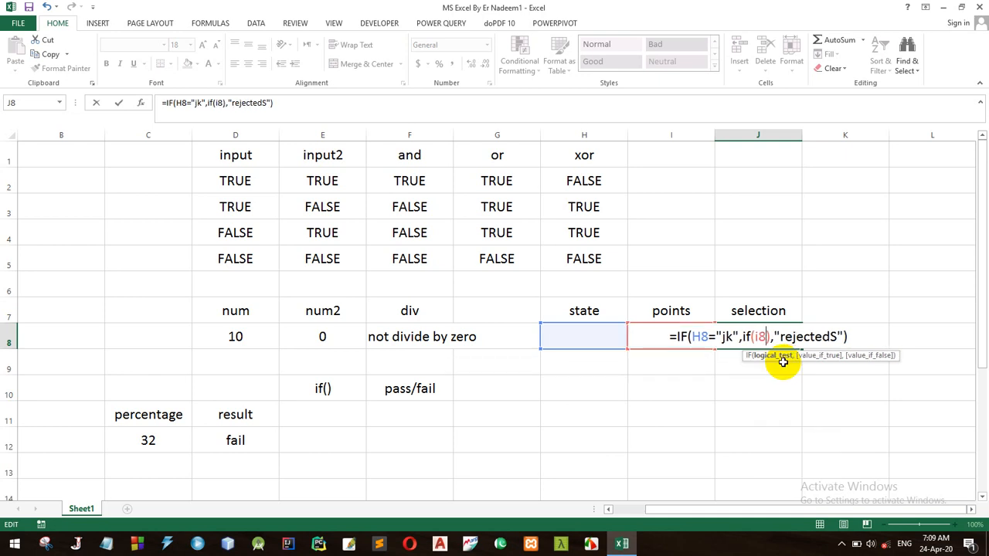
text(>=)
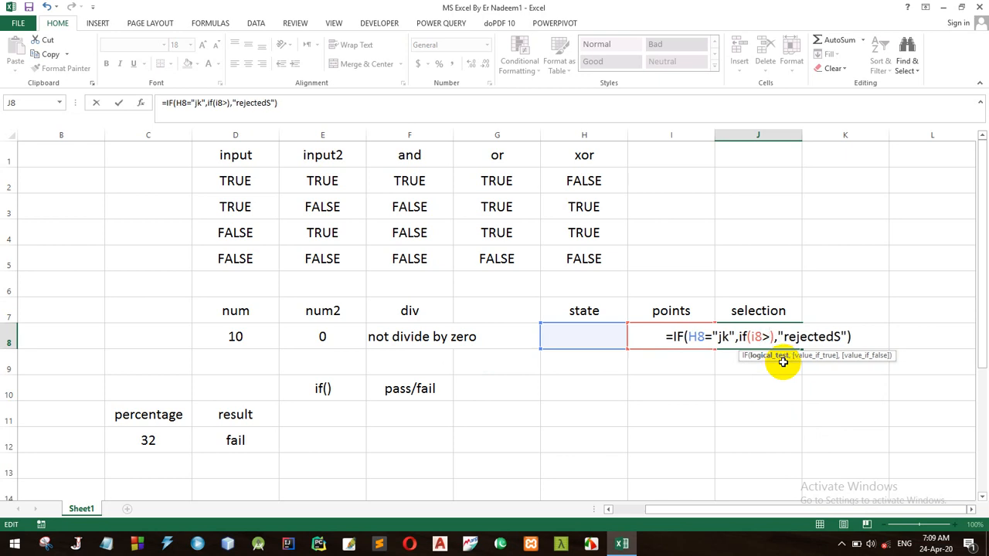
text(70,)
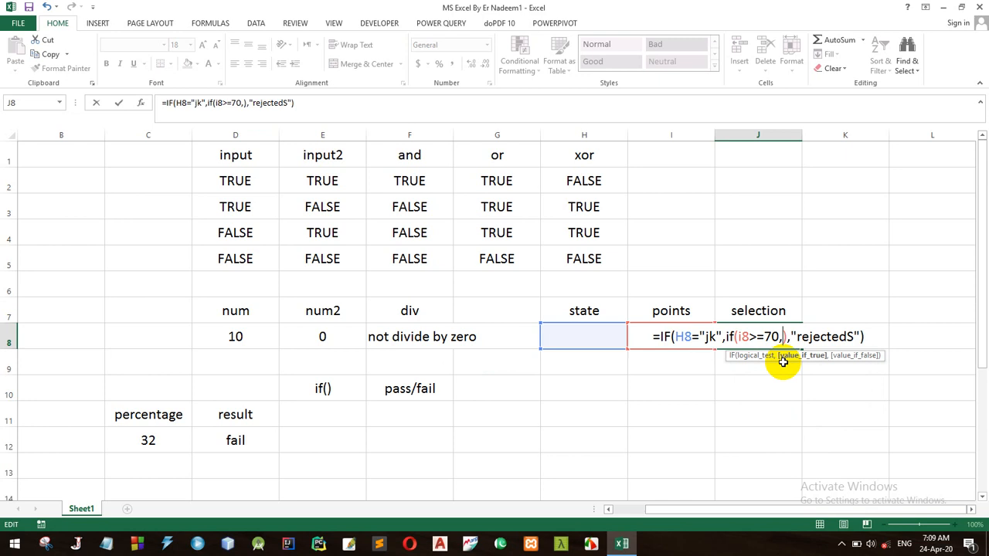
Step: Set the true value of the nested IF in J8 to "selected"
text(")
text(selec)
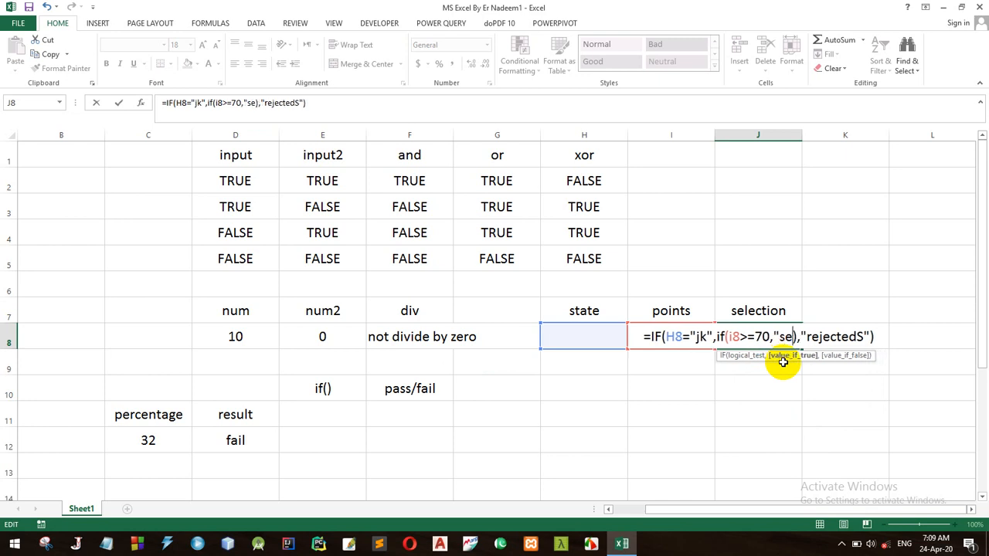
text(te)
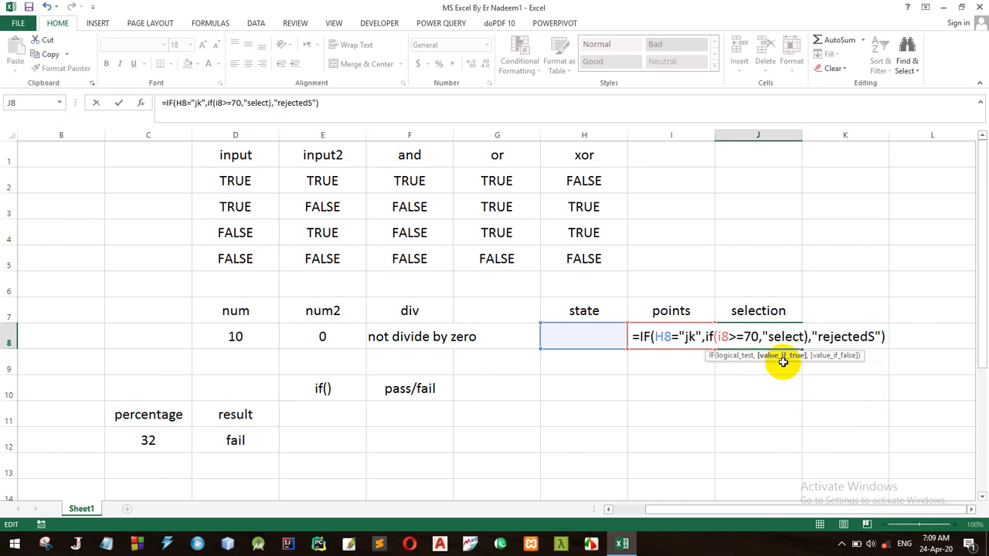
text(d",)
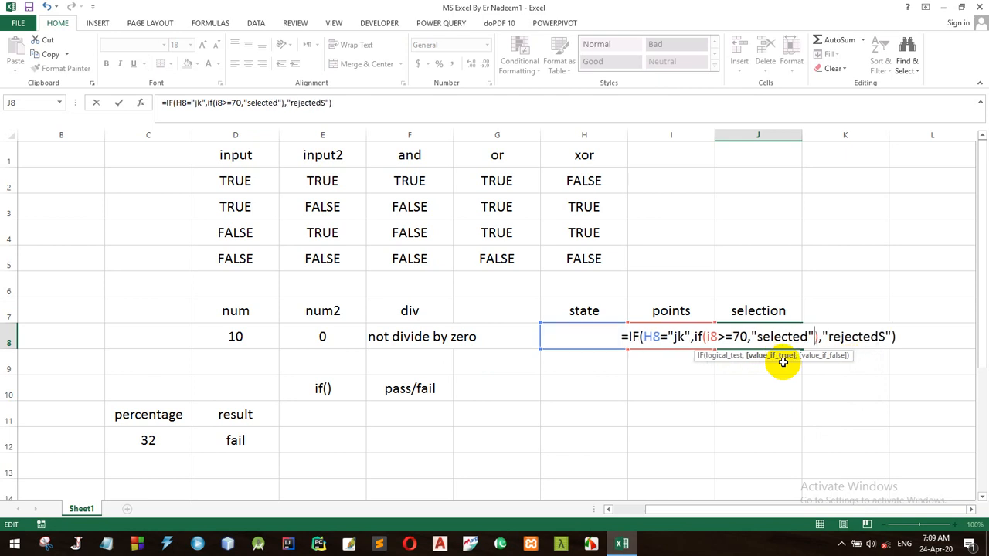
Step: Set the false value of the nested IF in J8 to "rejectedP" and commit the formula
text("rejec)
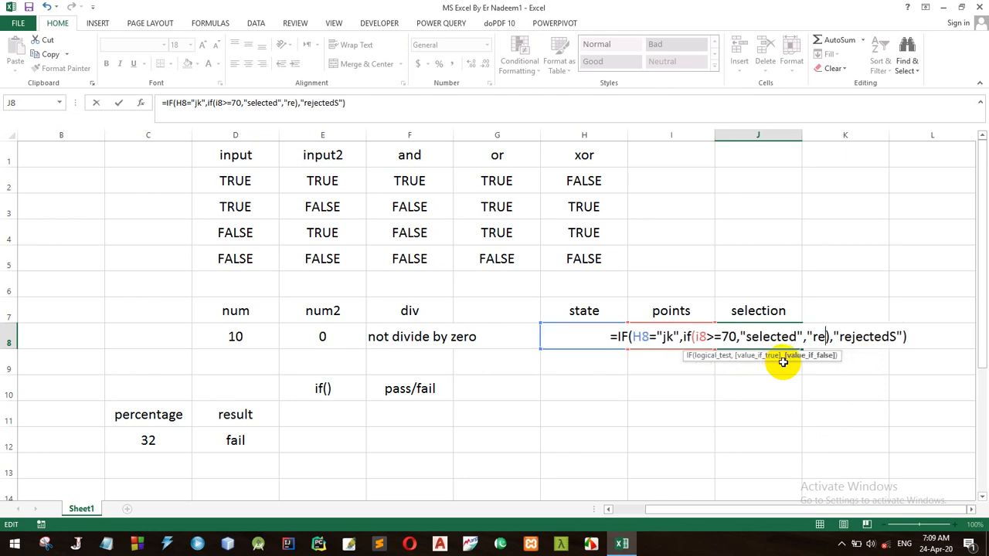
text(tedP)
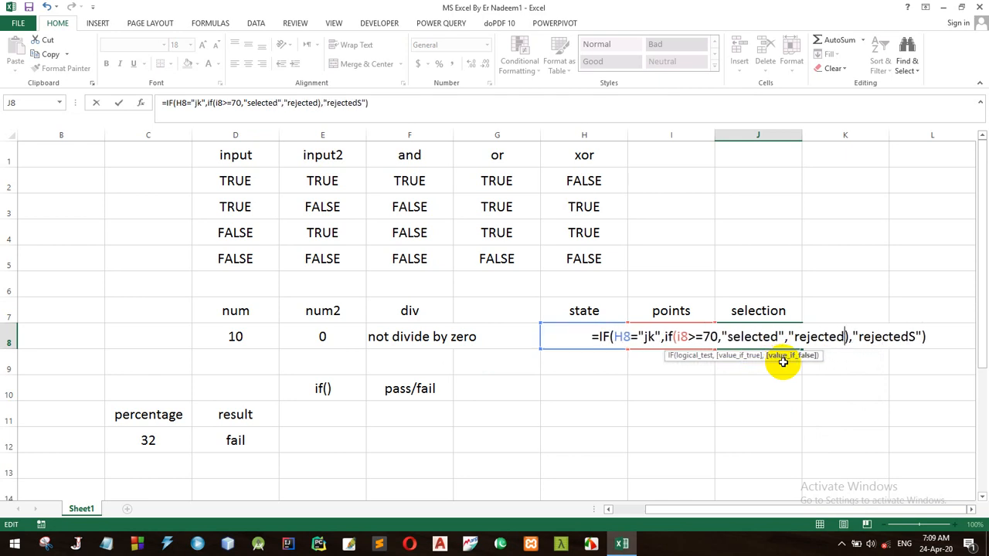
text(")
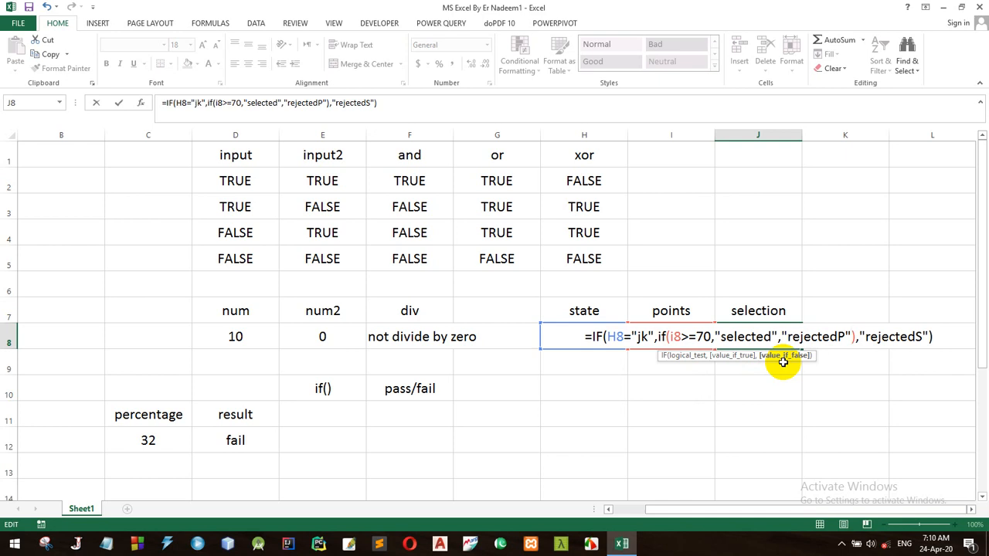
key(Return)
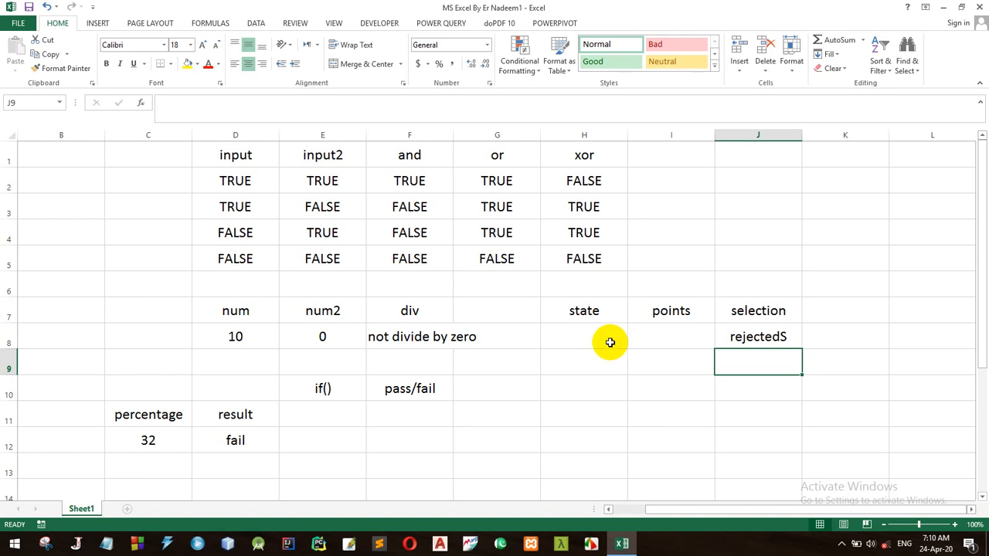
Step: Test the selection formula by entering jk as the state in H8 and 71 as the points in I8
click(587, 338)
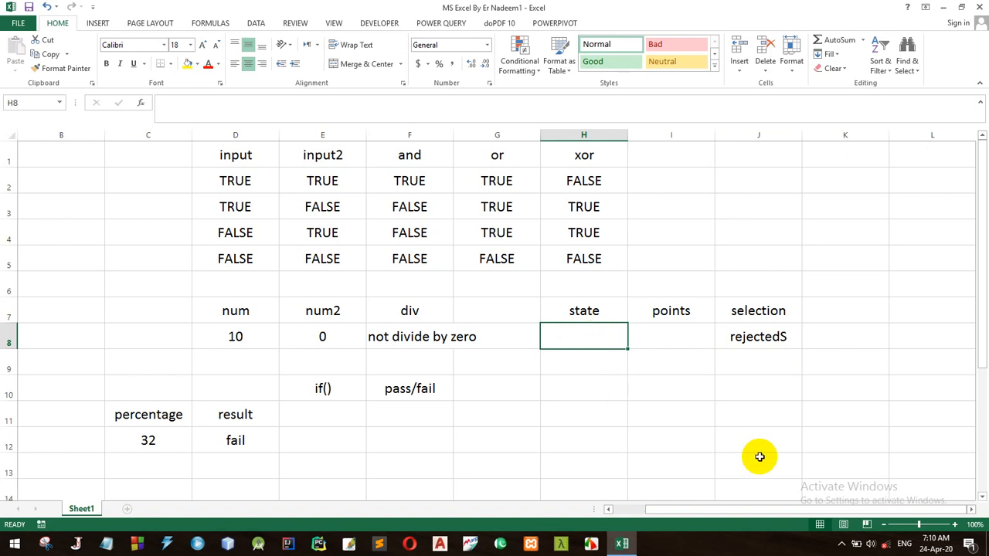
text(jk)
key(Return)
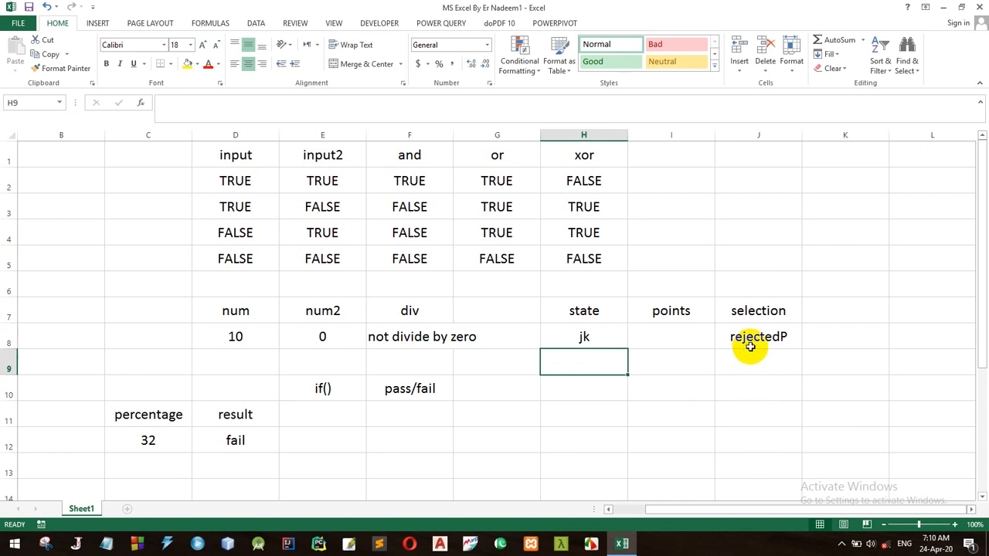
click(629, 340)
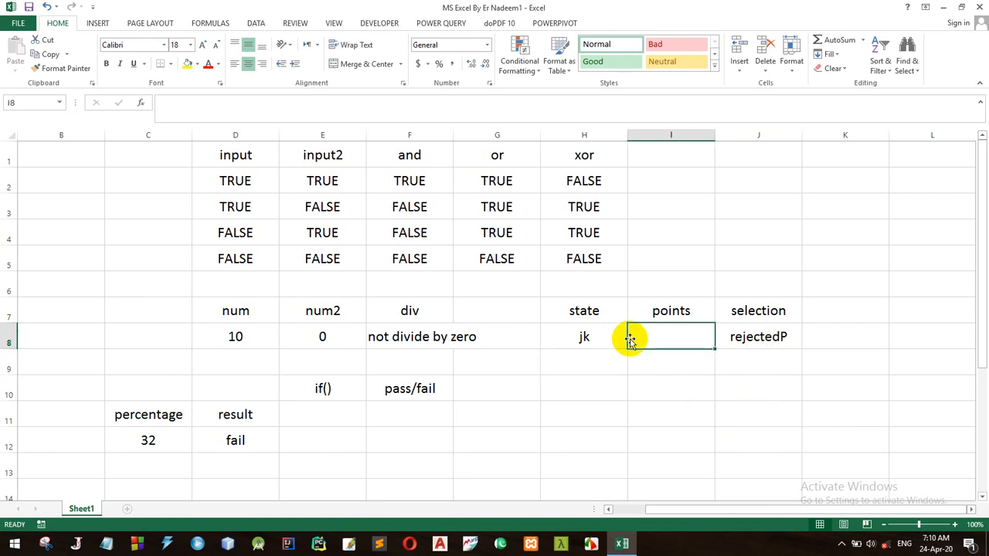
text(71)
key(Return)
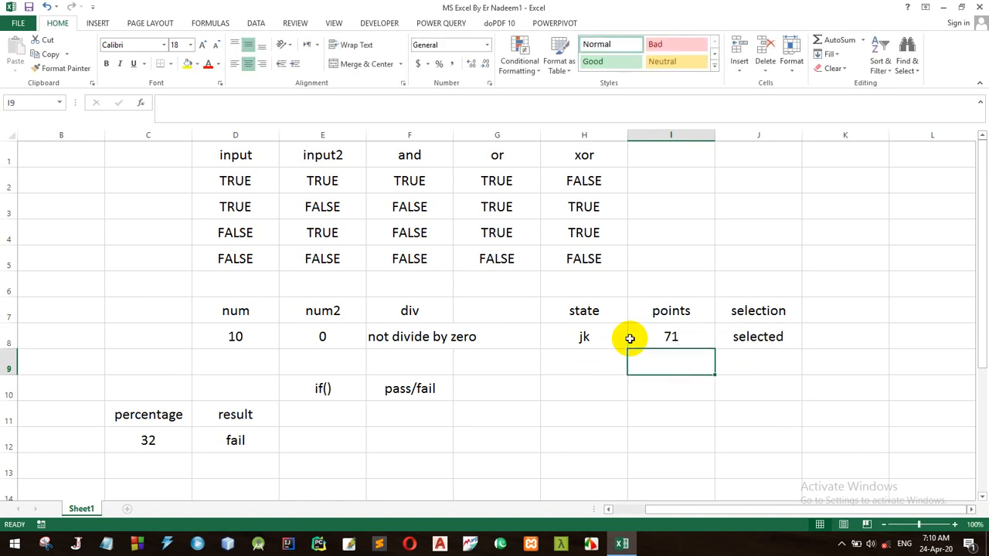
Step: Change the state in H8 to delhi to test the selection formula with another state
click(601, 338)
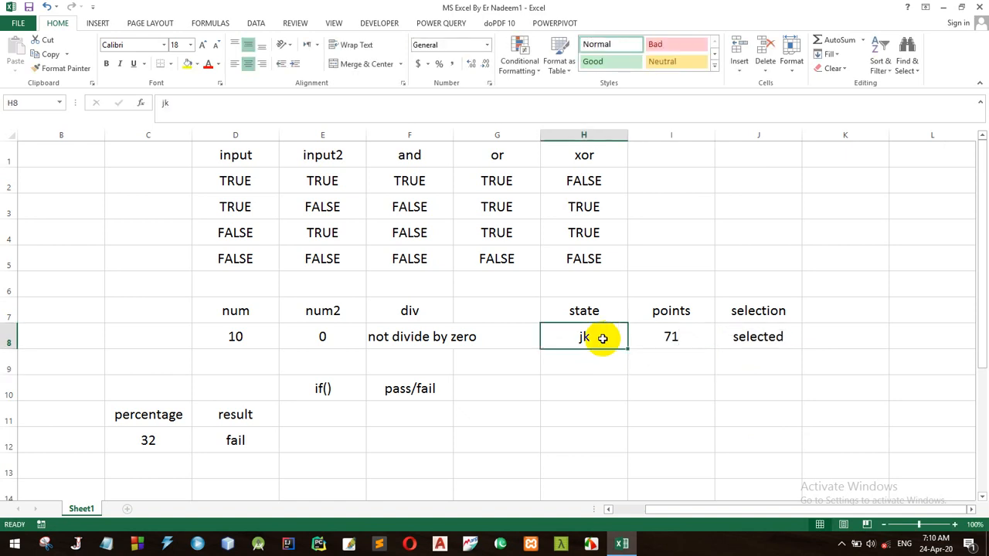
text(delhi)
key(Return)
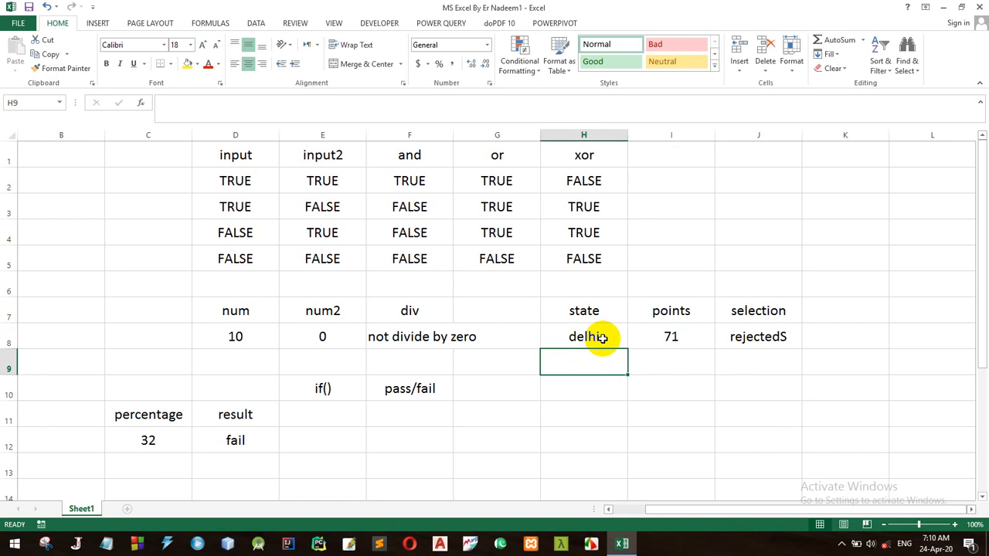
Step: Set the state in H8 back to jk and the points in I8 to 40
click(648, 336)
click(601, 336)
text(jk)
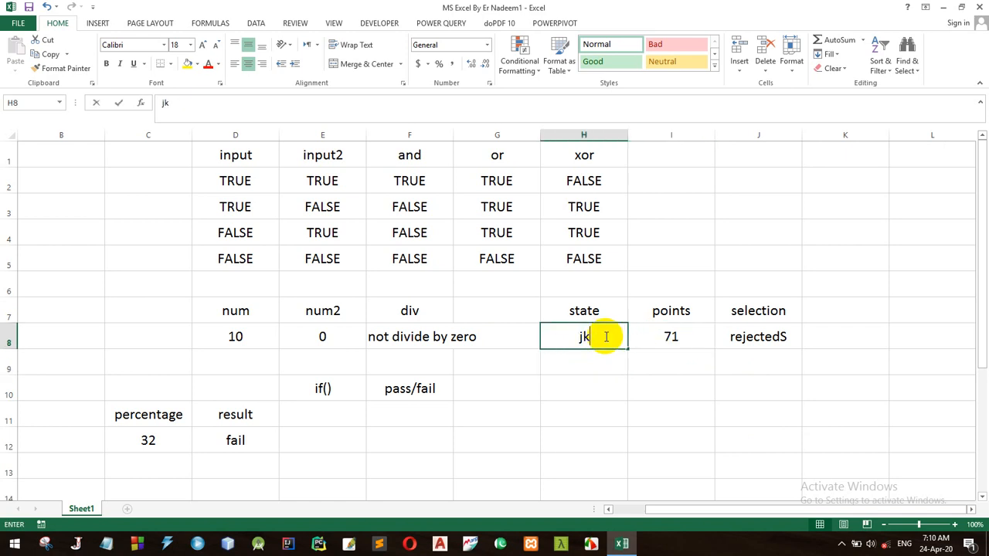
click(667, 336)
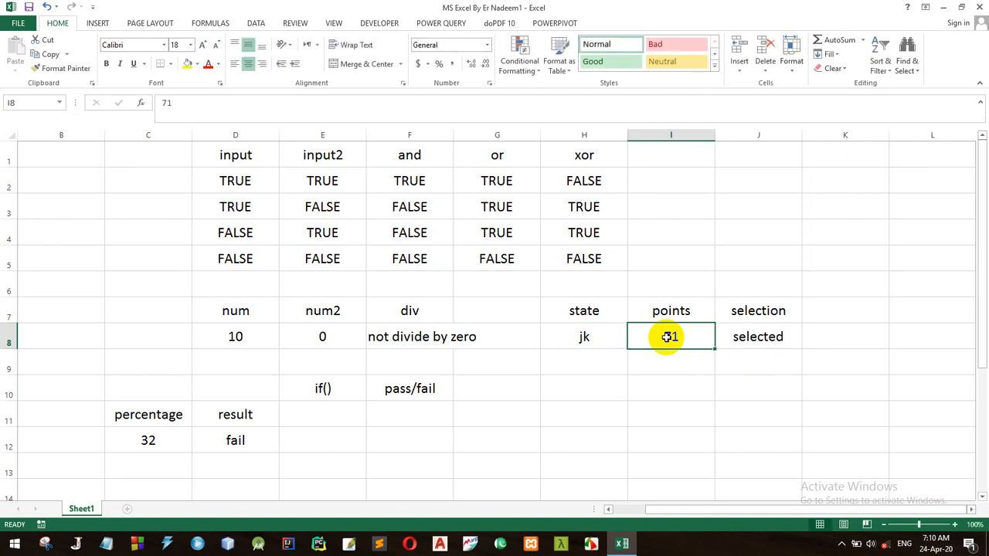
text(40)
key(Return)
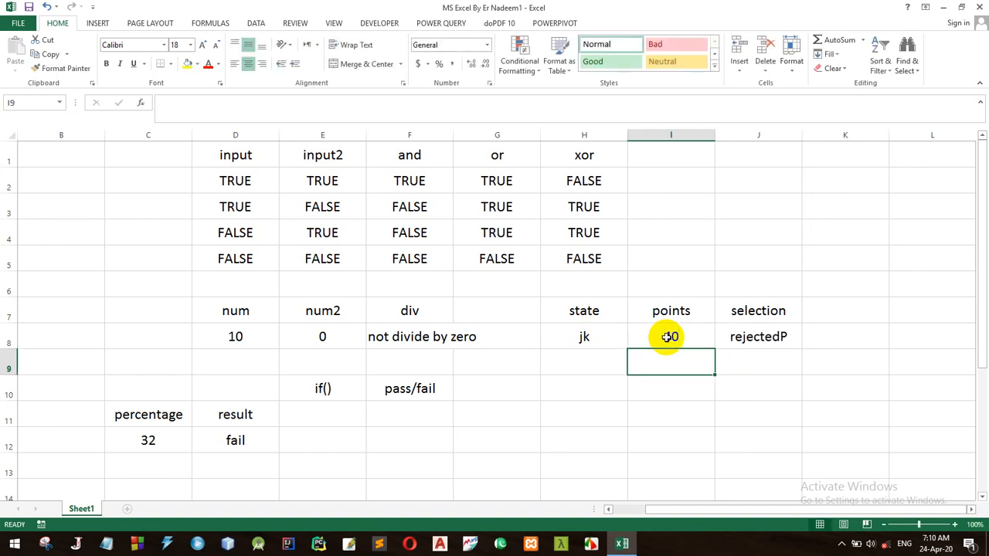